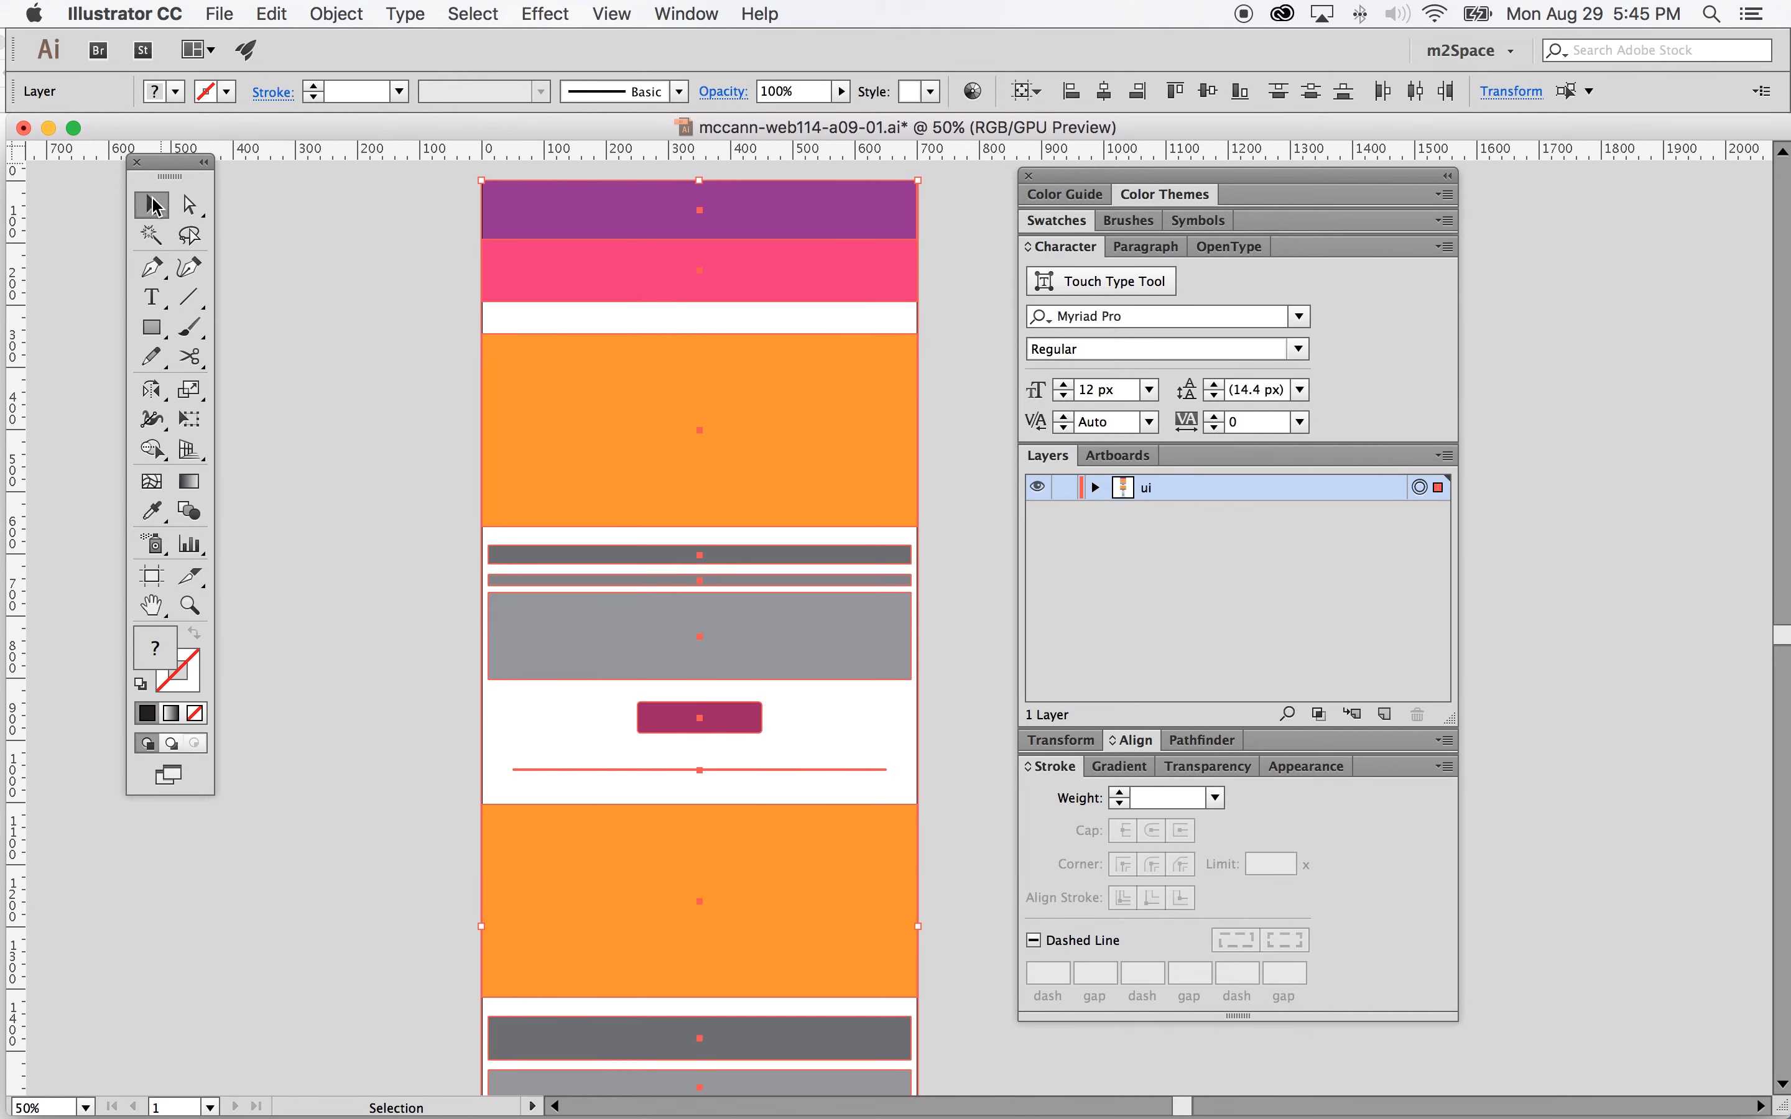
# Step: Remove the fill from all layout shapes and give them a 1 px black stroke aligned to the inside
pyautogui.click(176, 93)
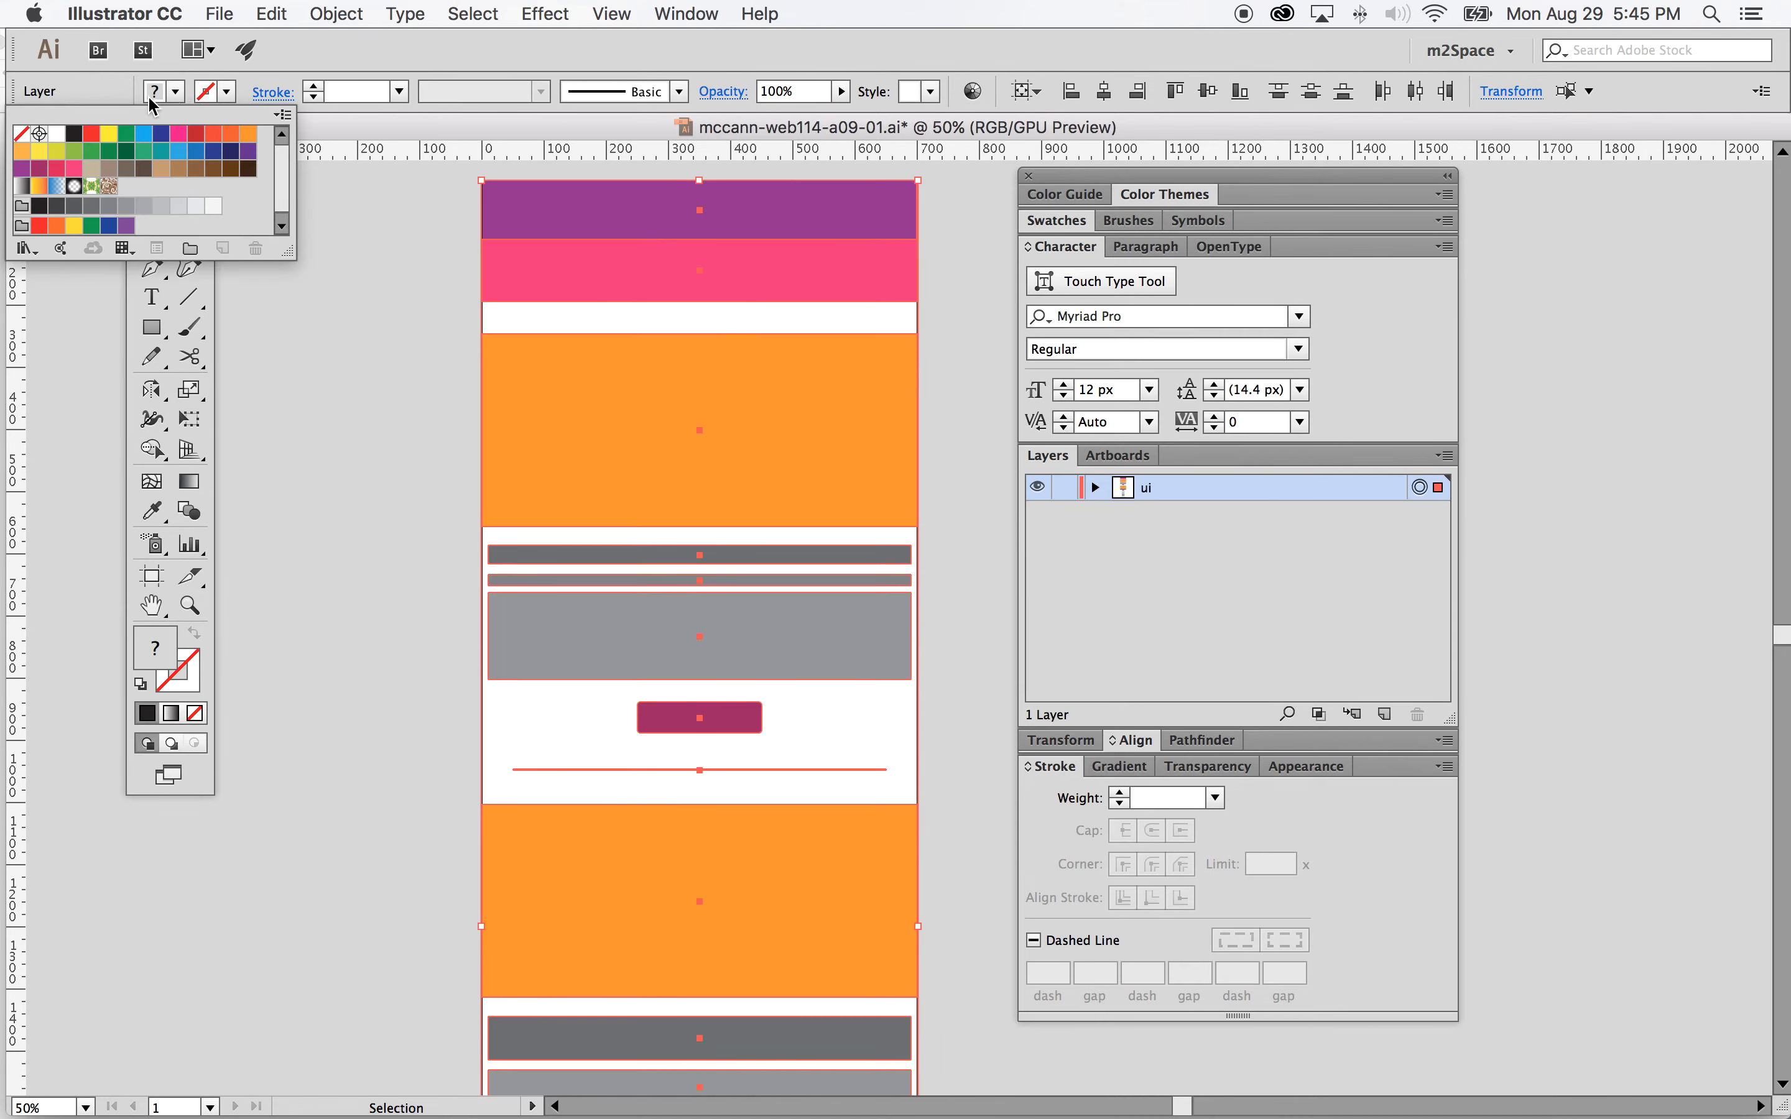
pyautogui.click(22, 141)
pyautogui.click(226, 92)
pyautogui.click(227, 92)
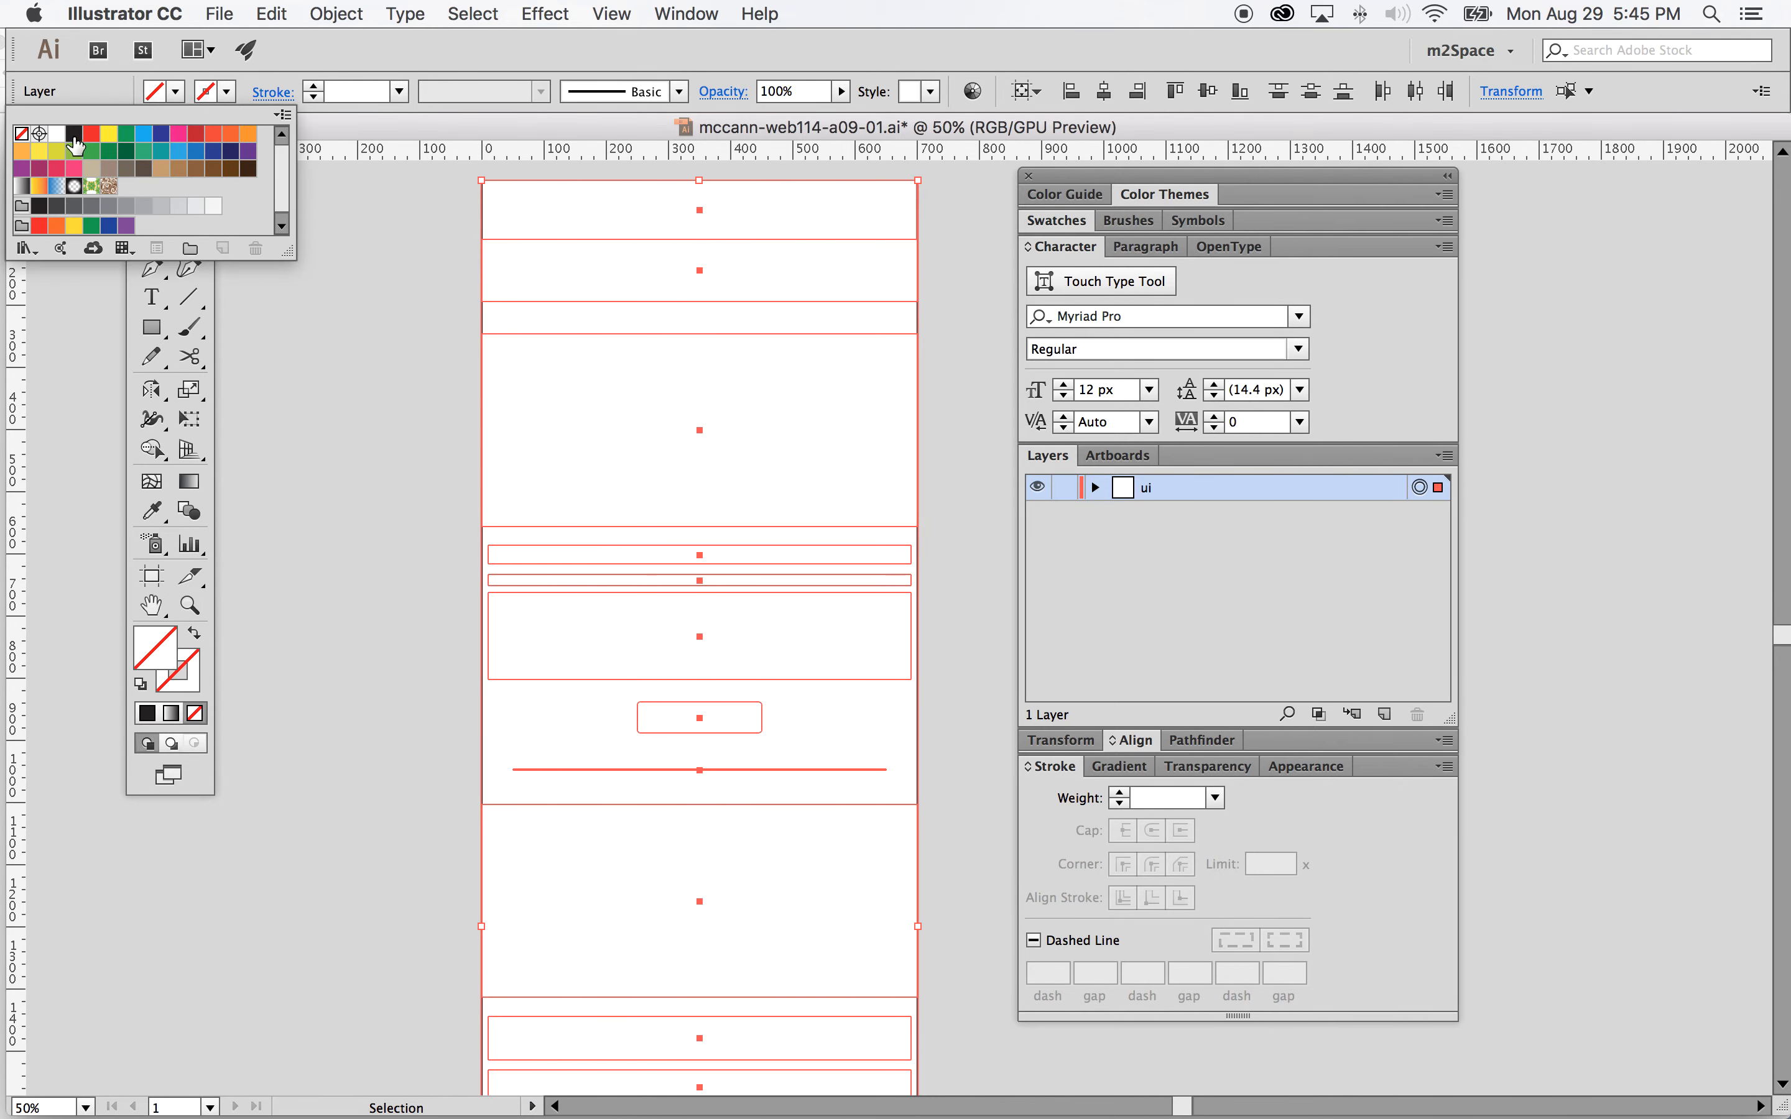
pyautogui.click(74, 138)
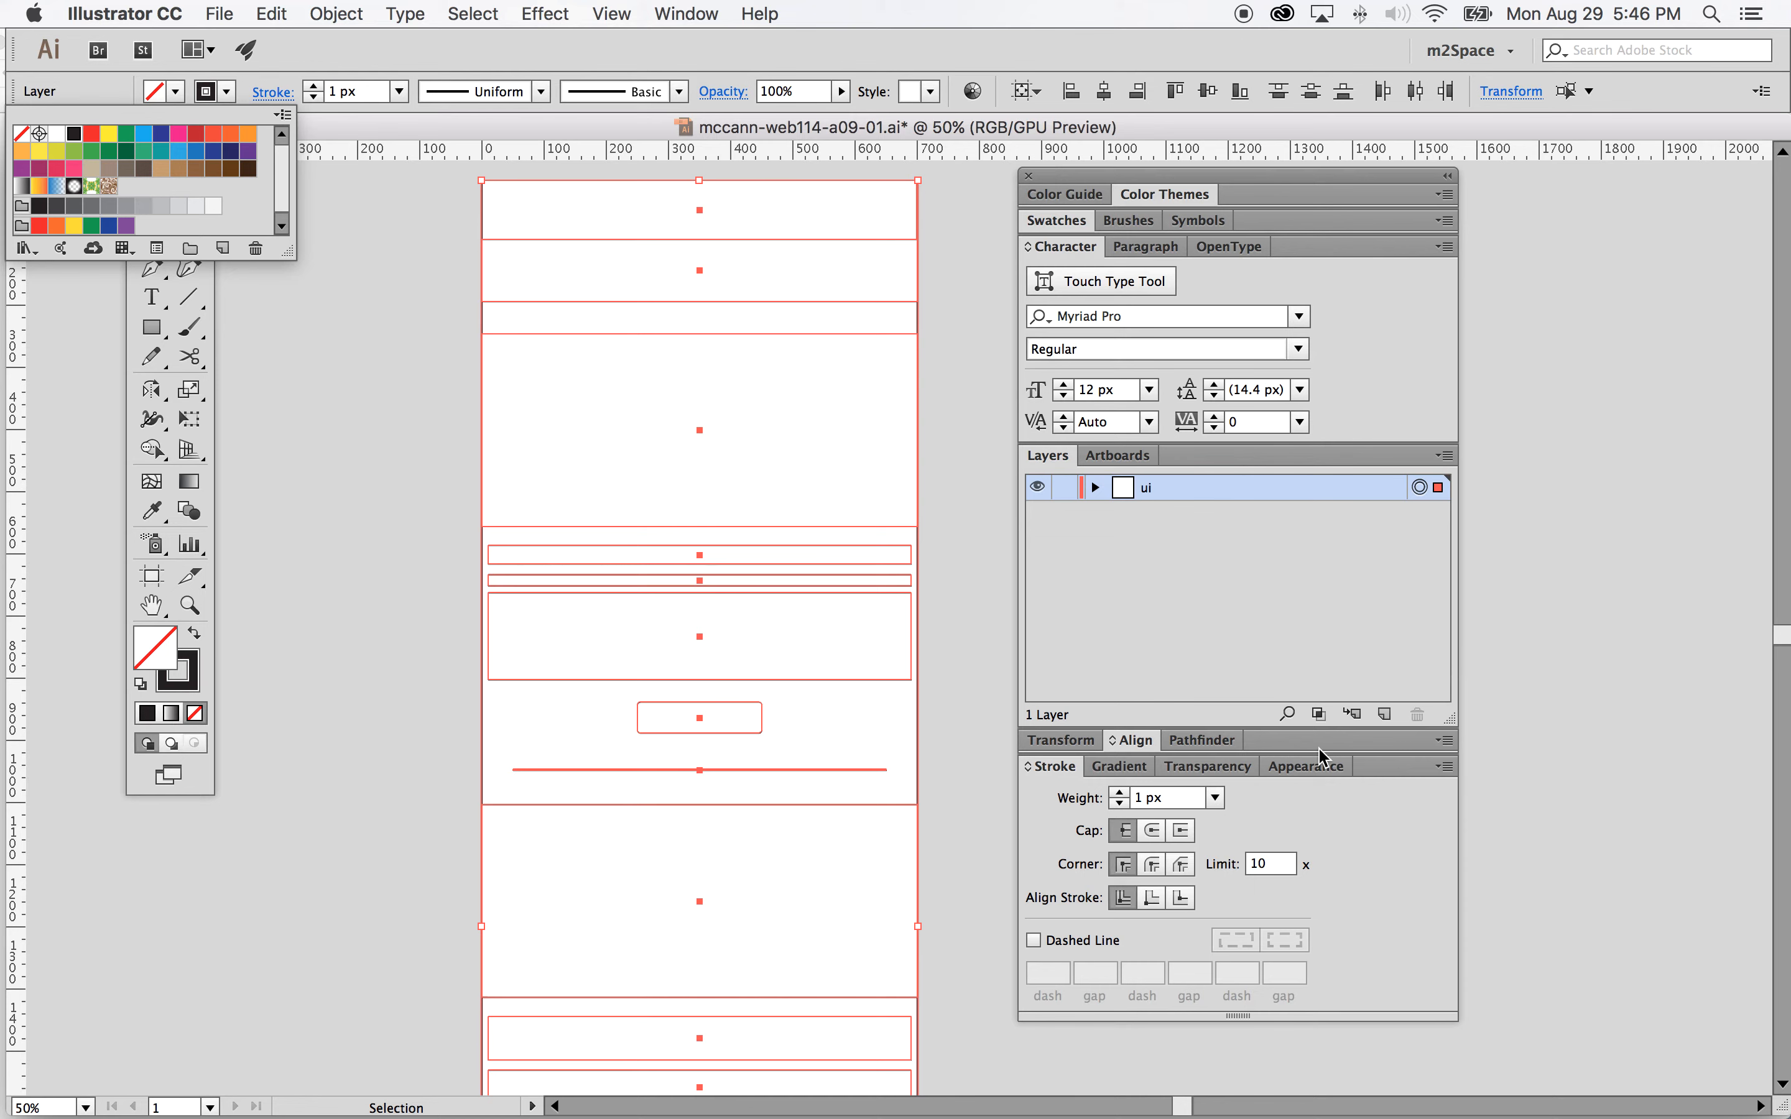
pyautogui.click(1028, 767)
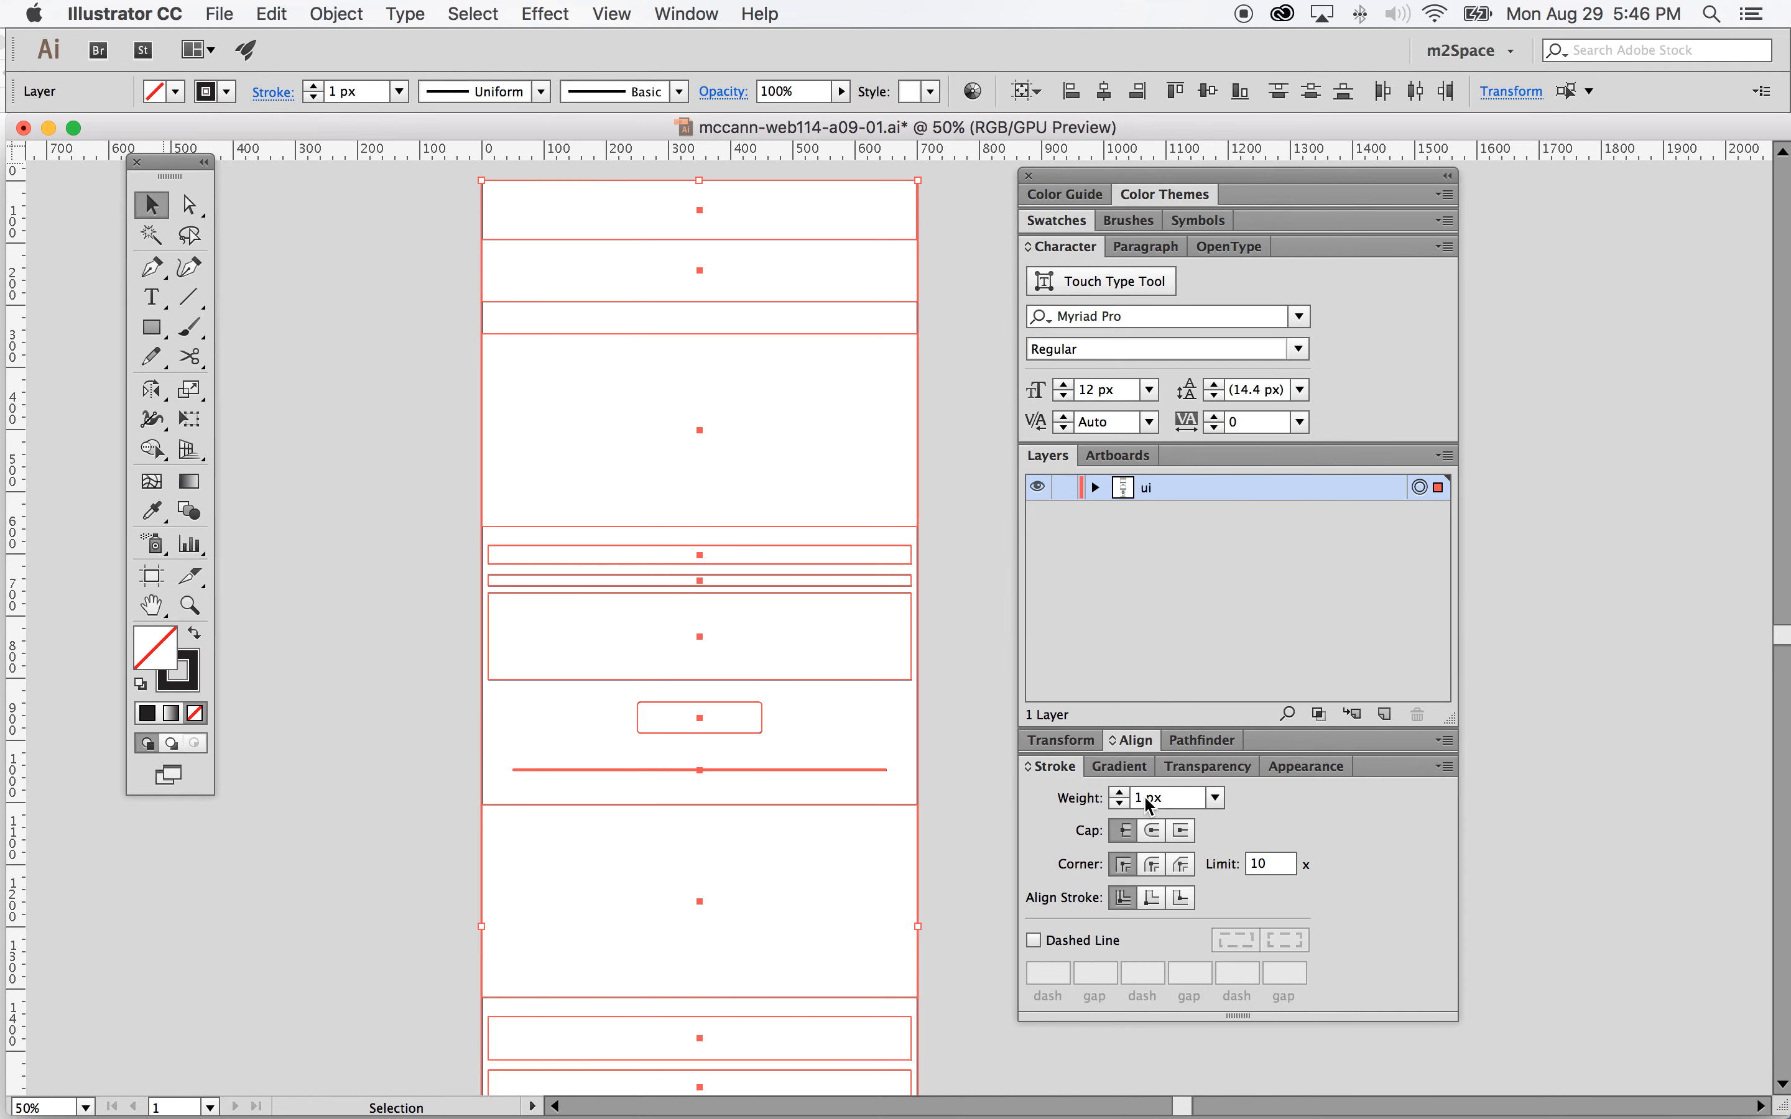
pyautogui.click(1152, 895)
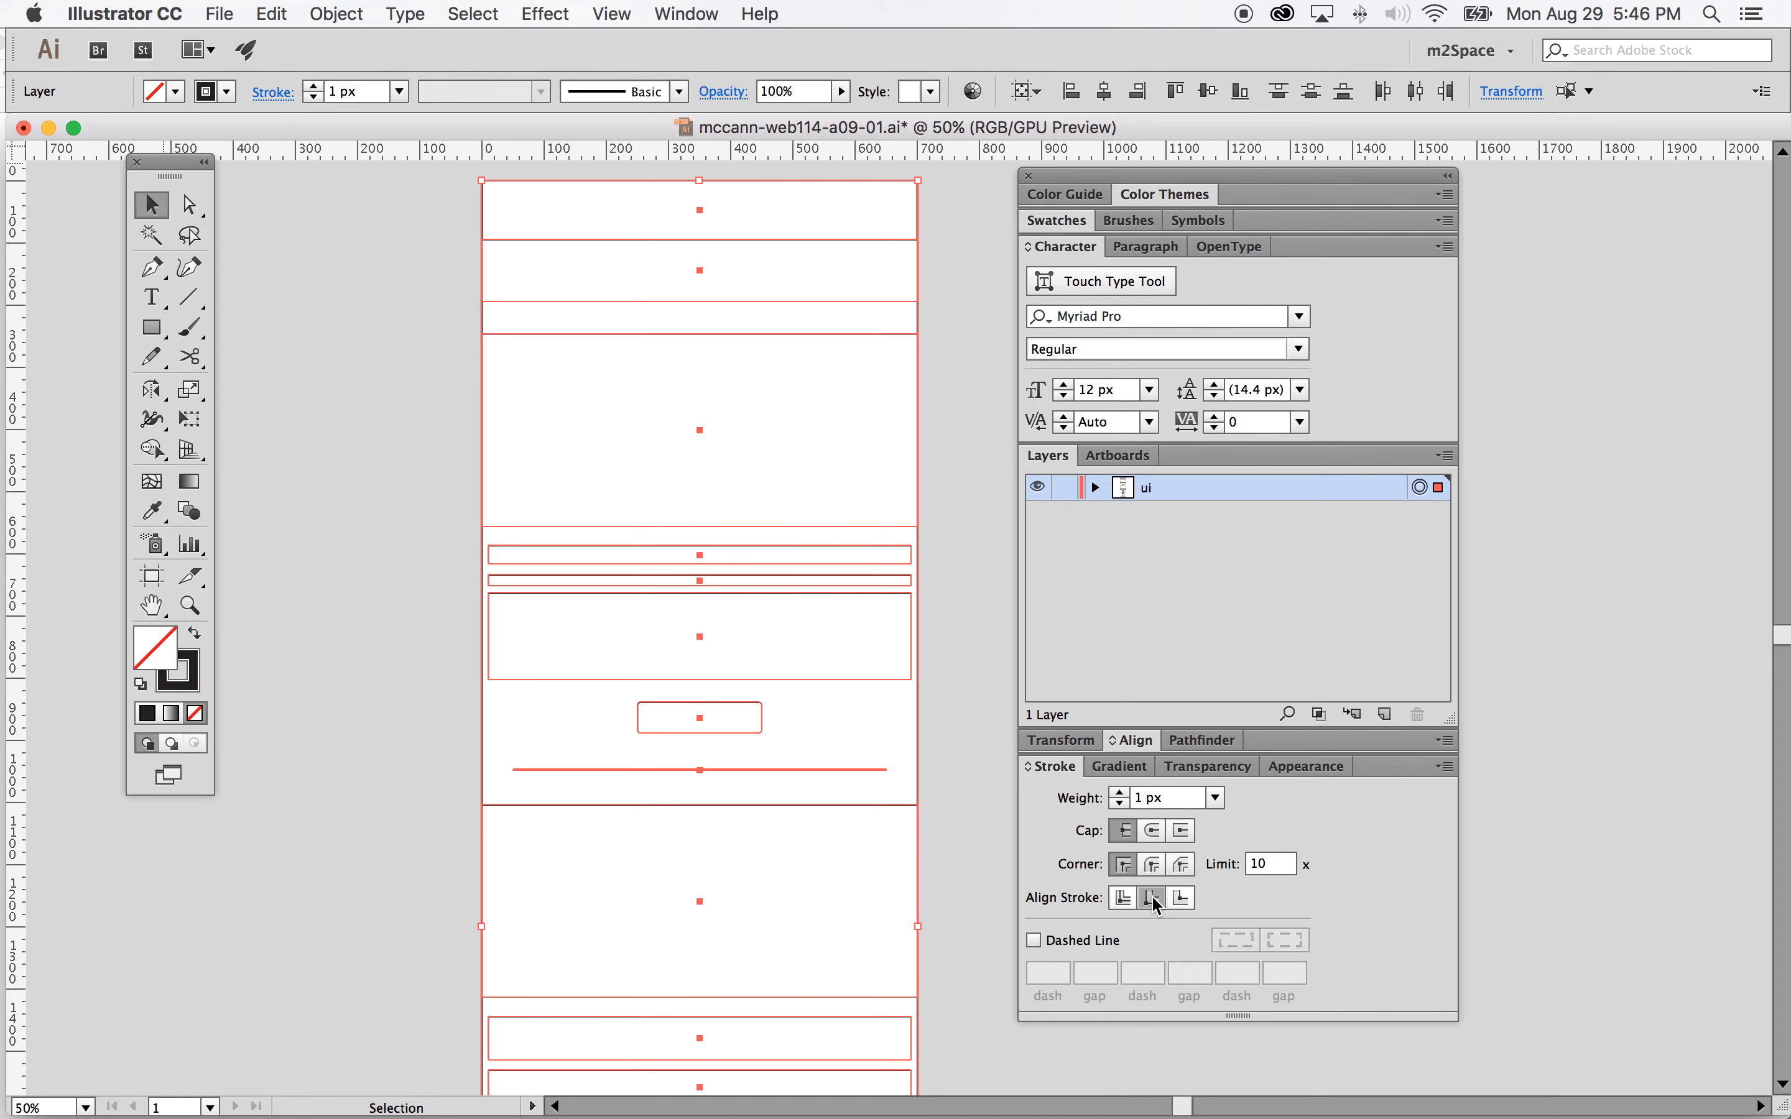
# Step: Rename the ui layer to "wireframe" and save the document
pyautogui.doubleClick(1148, 487)
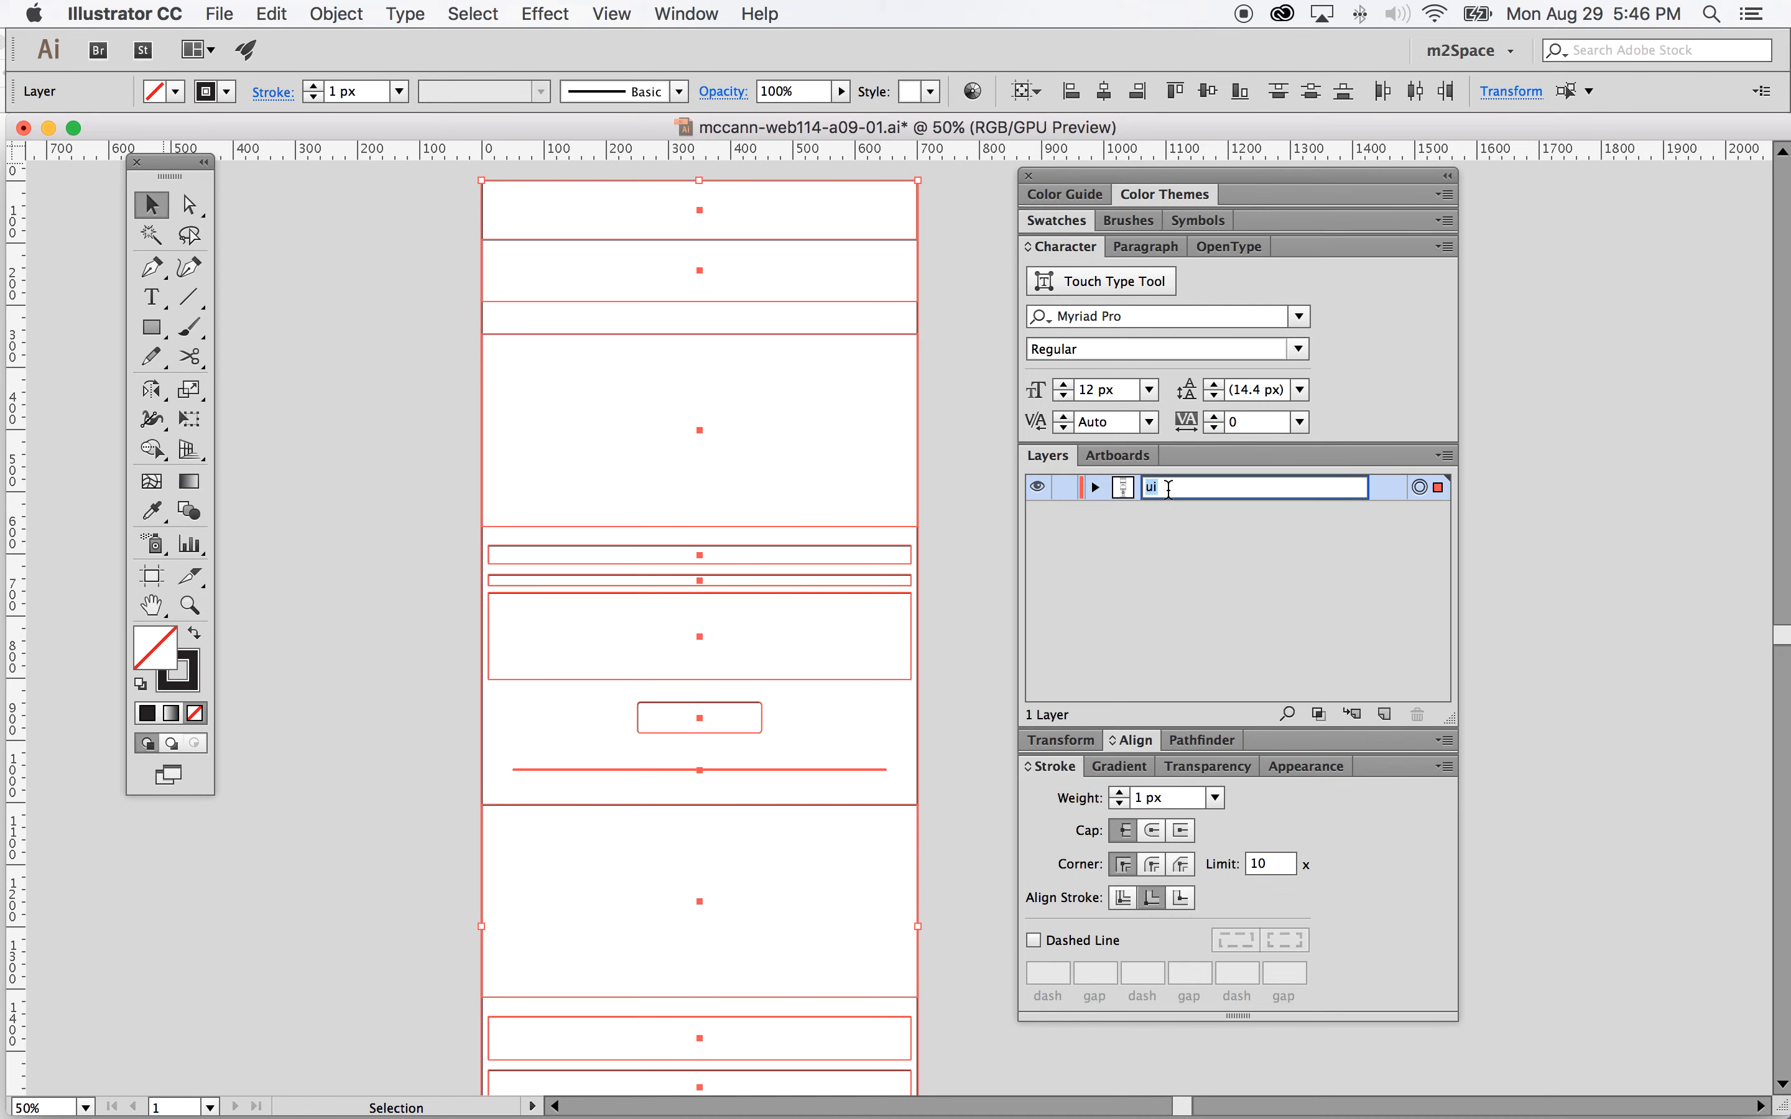
pyautogui.write('wireframe')
pyautogui.click(978, 520)
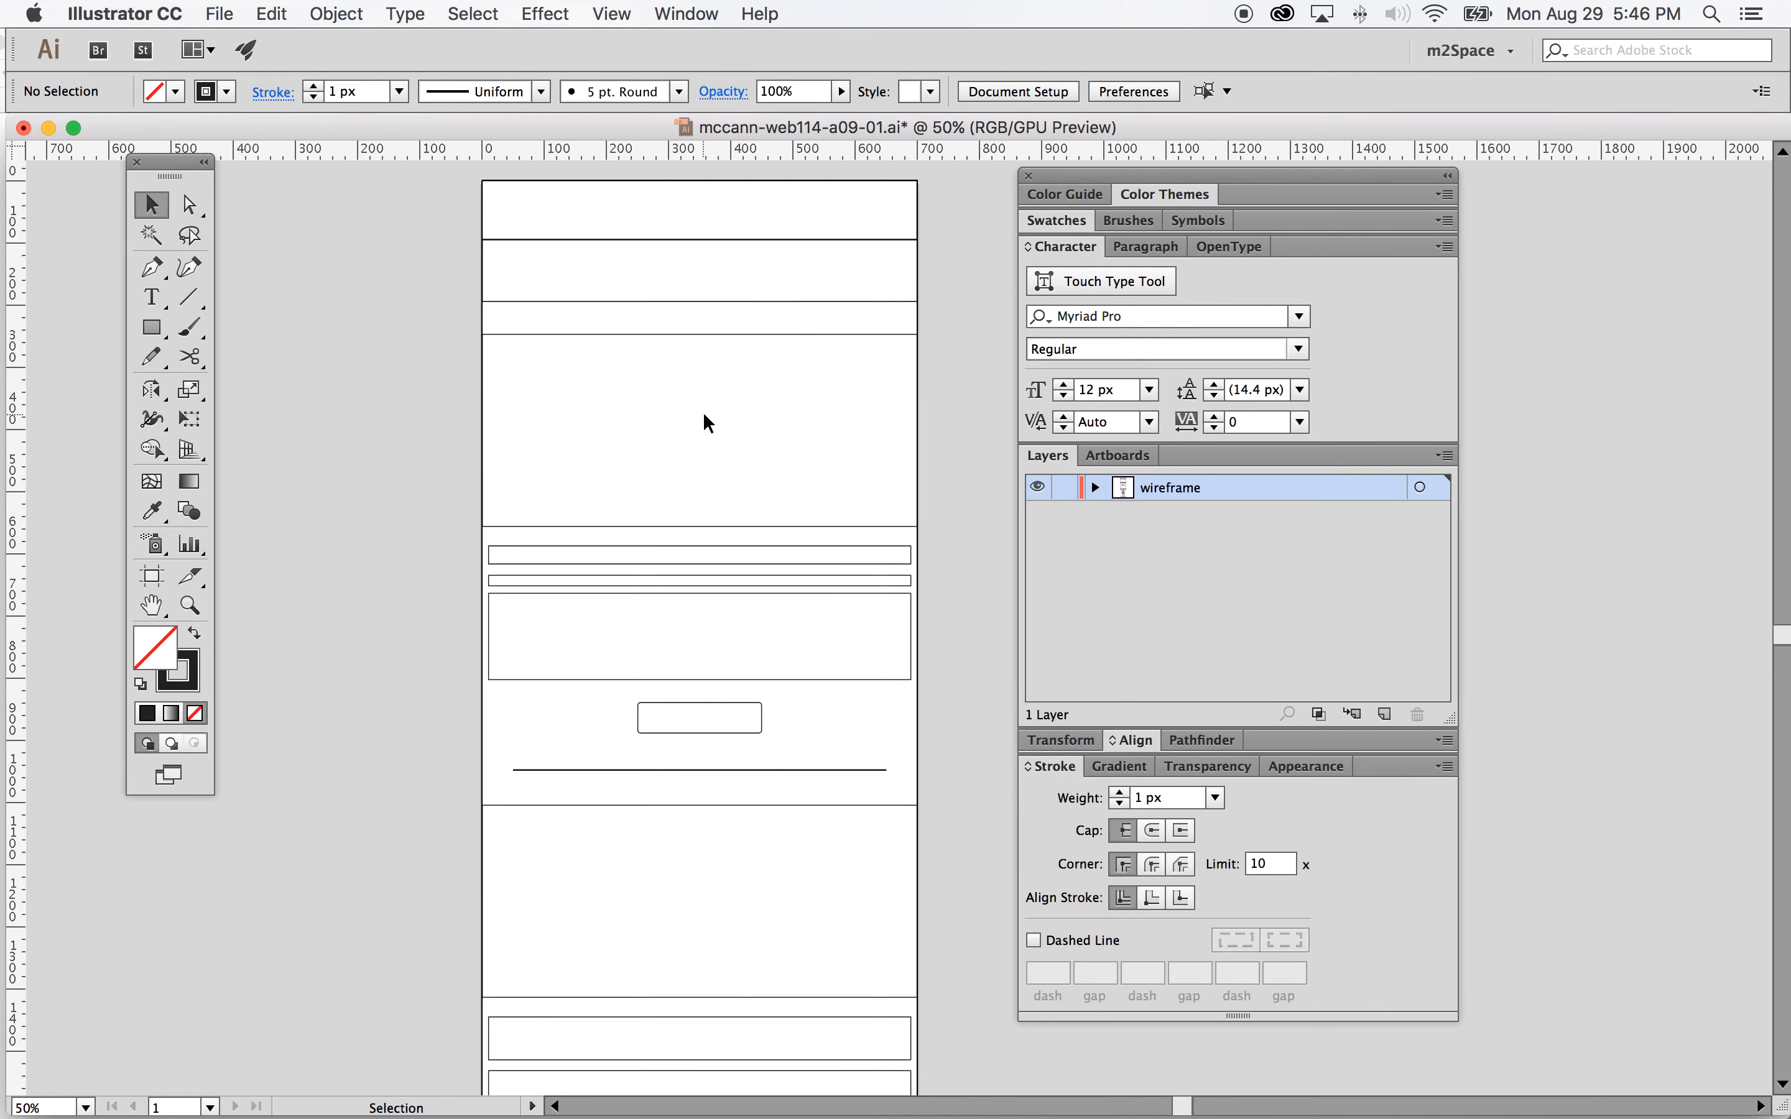
pyautogui.click(219, 13)
pyautogui.click(262, 208)
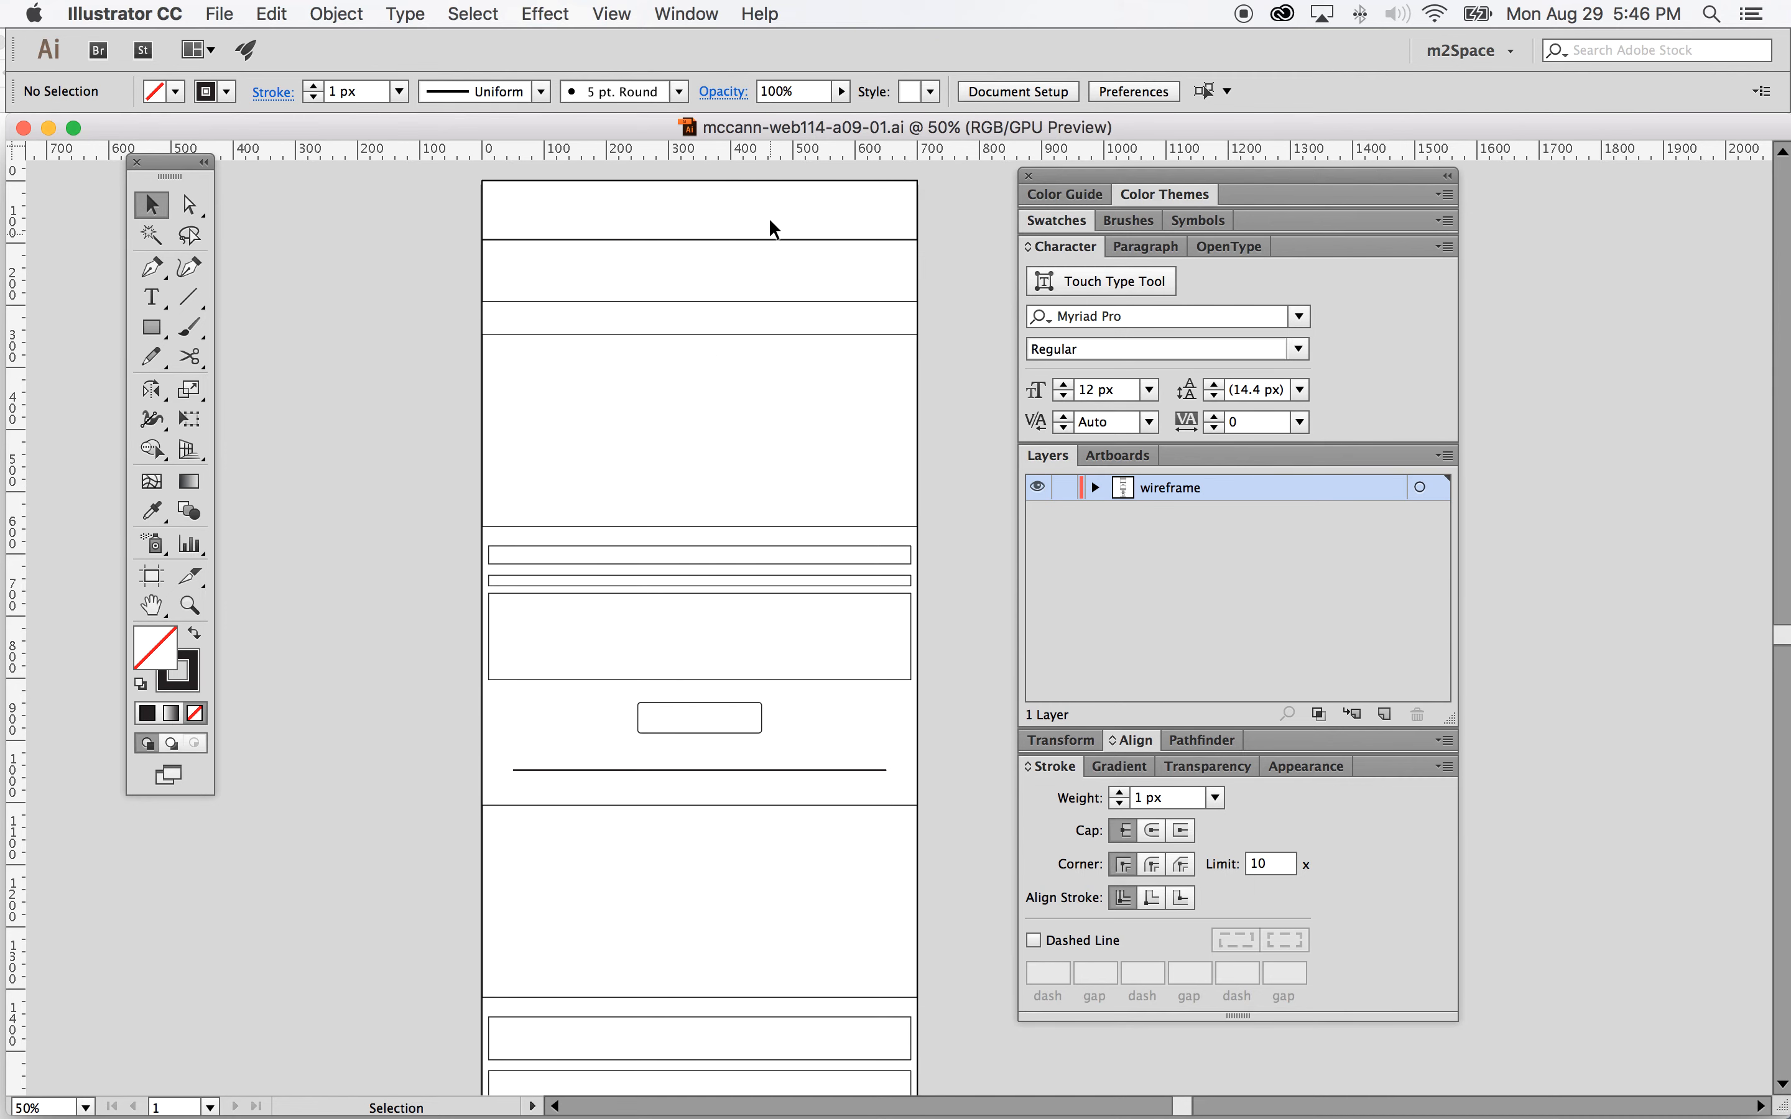
# Step: Expand the wireframe layer and set the default text to Times New Roman at 18 px
pyautogui.click(1095, 487)
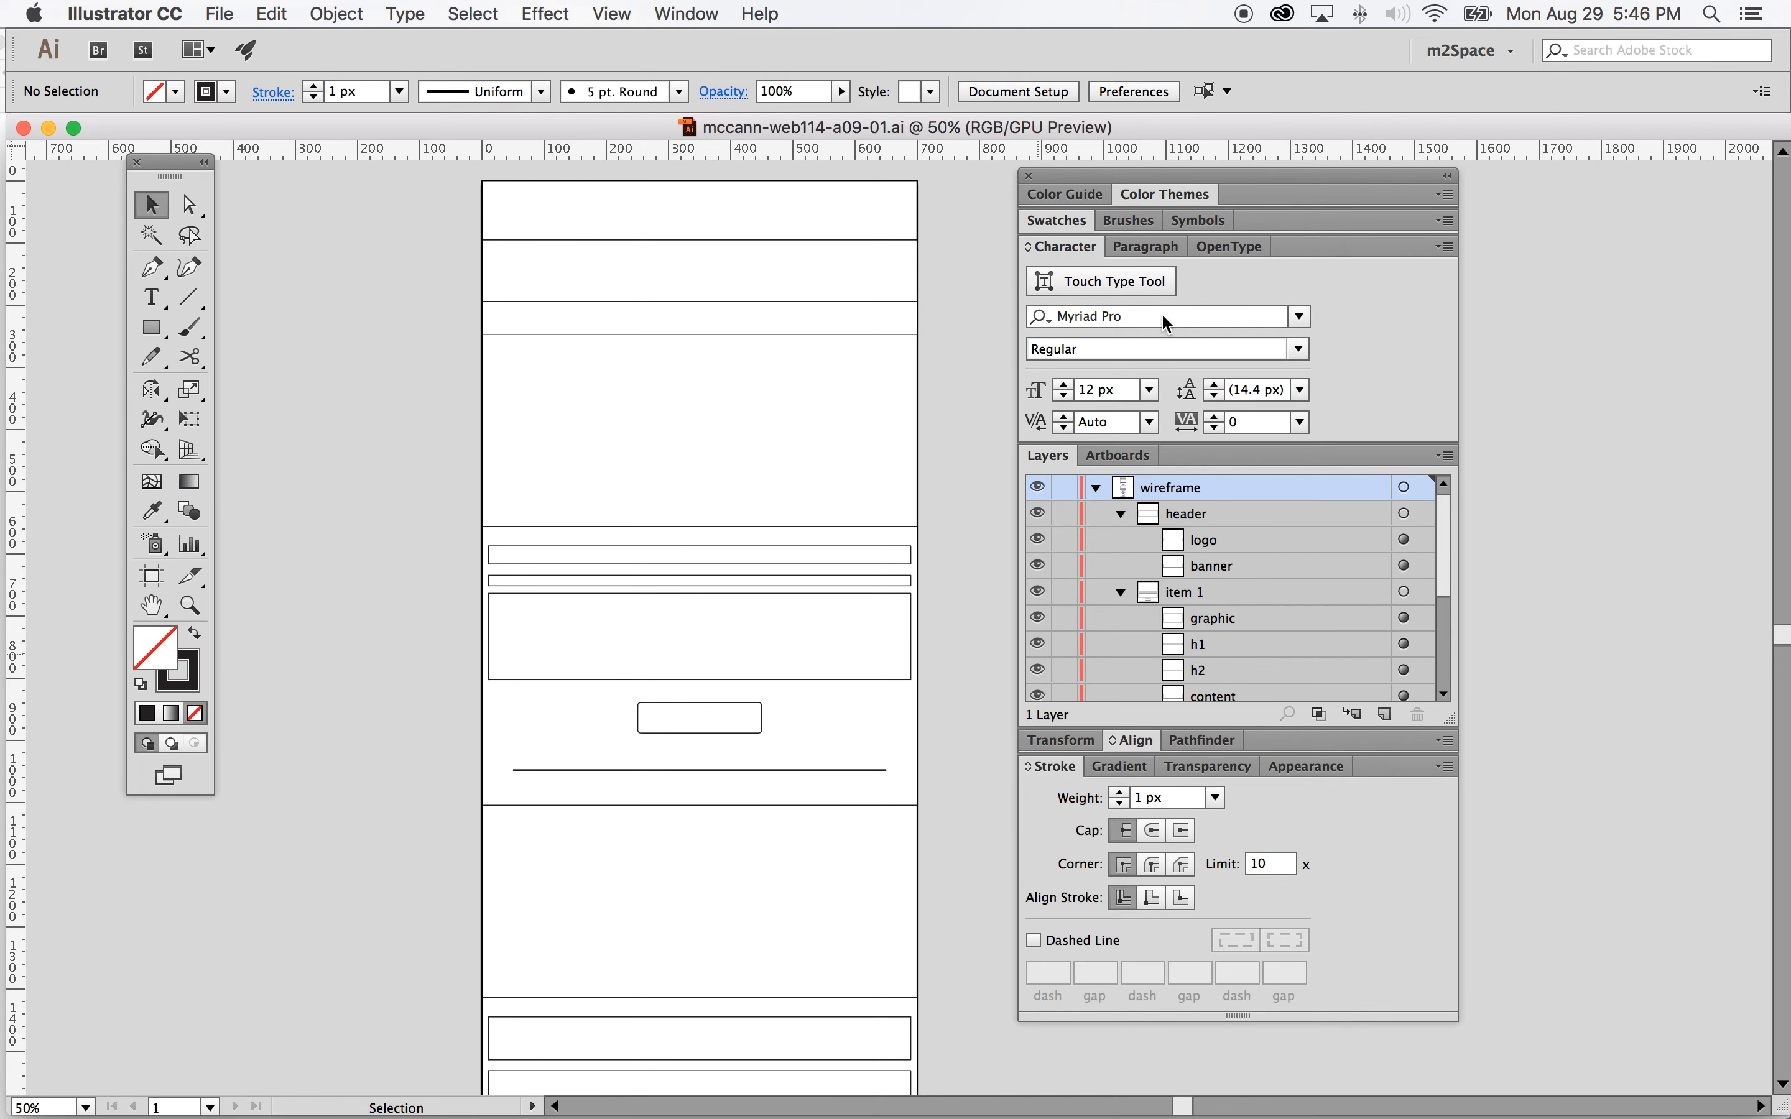
pyautogui.click(1142, 311)
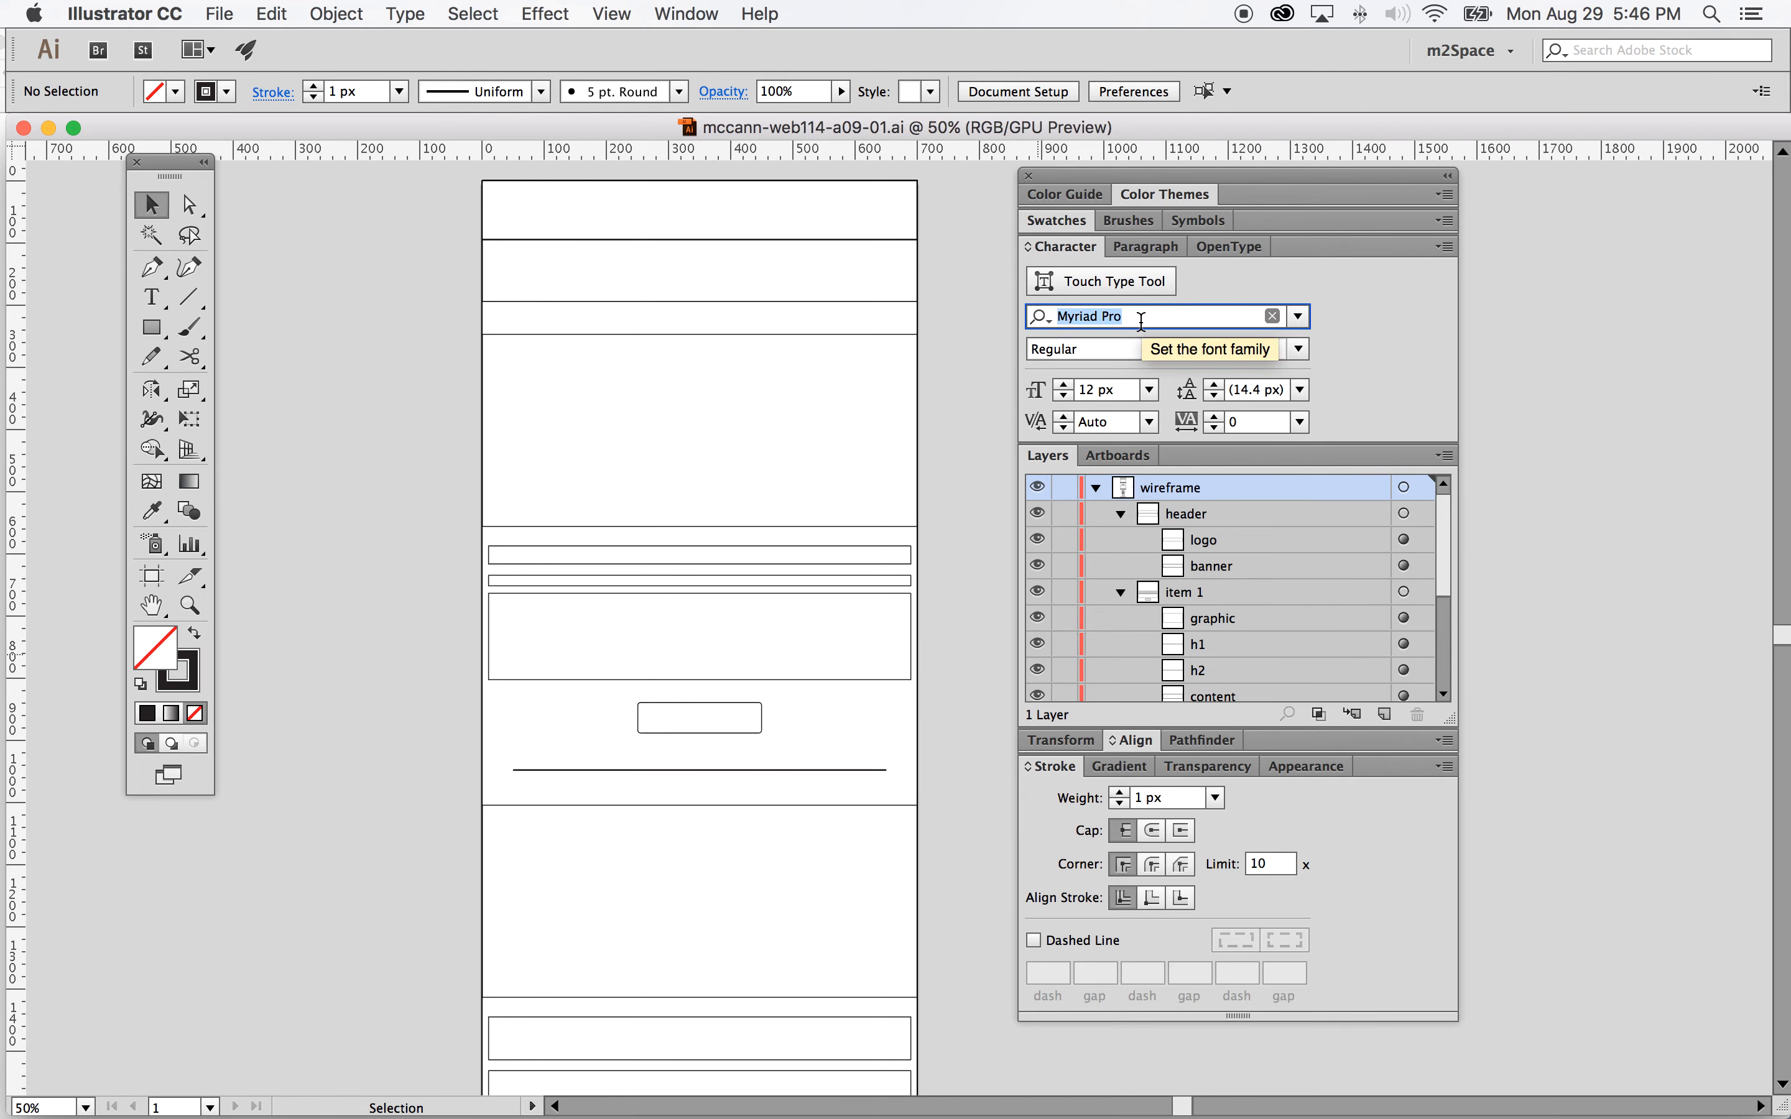
pyautogui.write('tim')
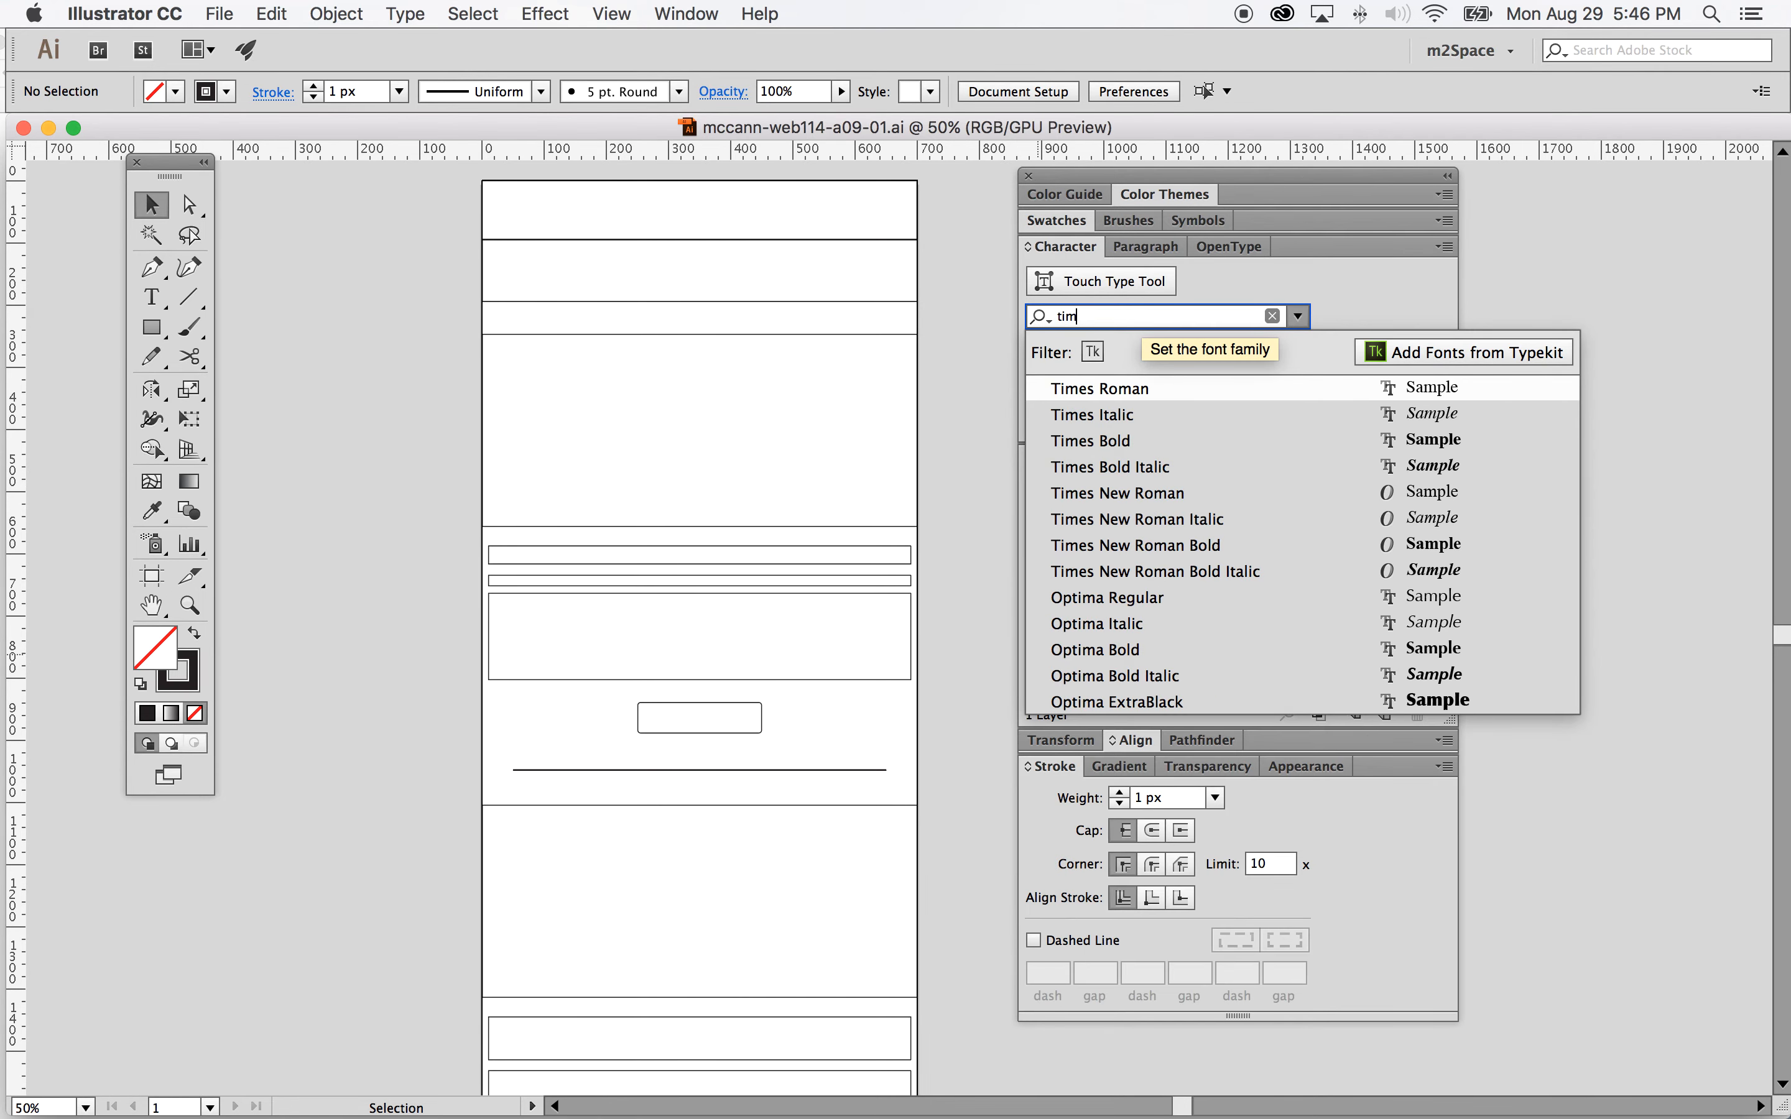
pyautogui.click(1121, 490)
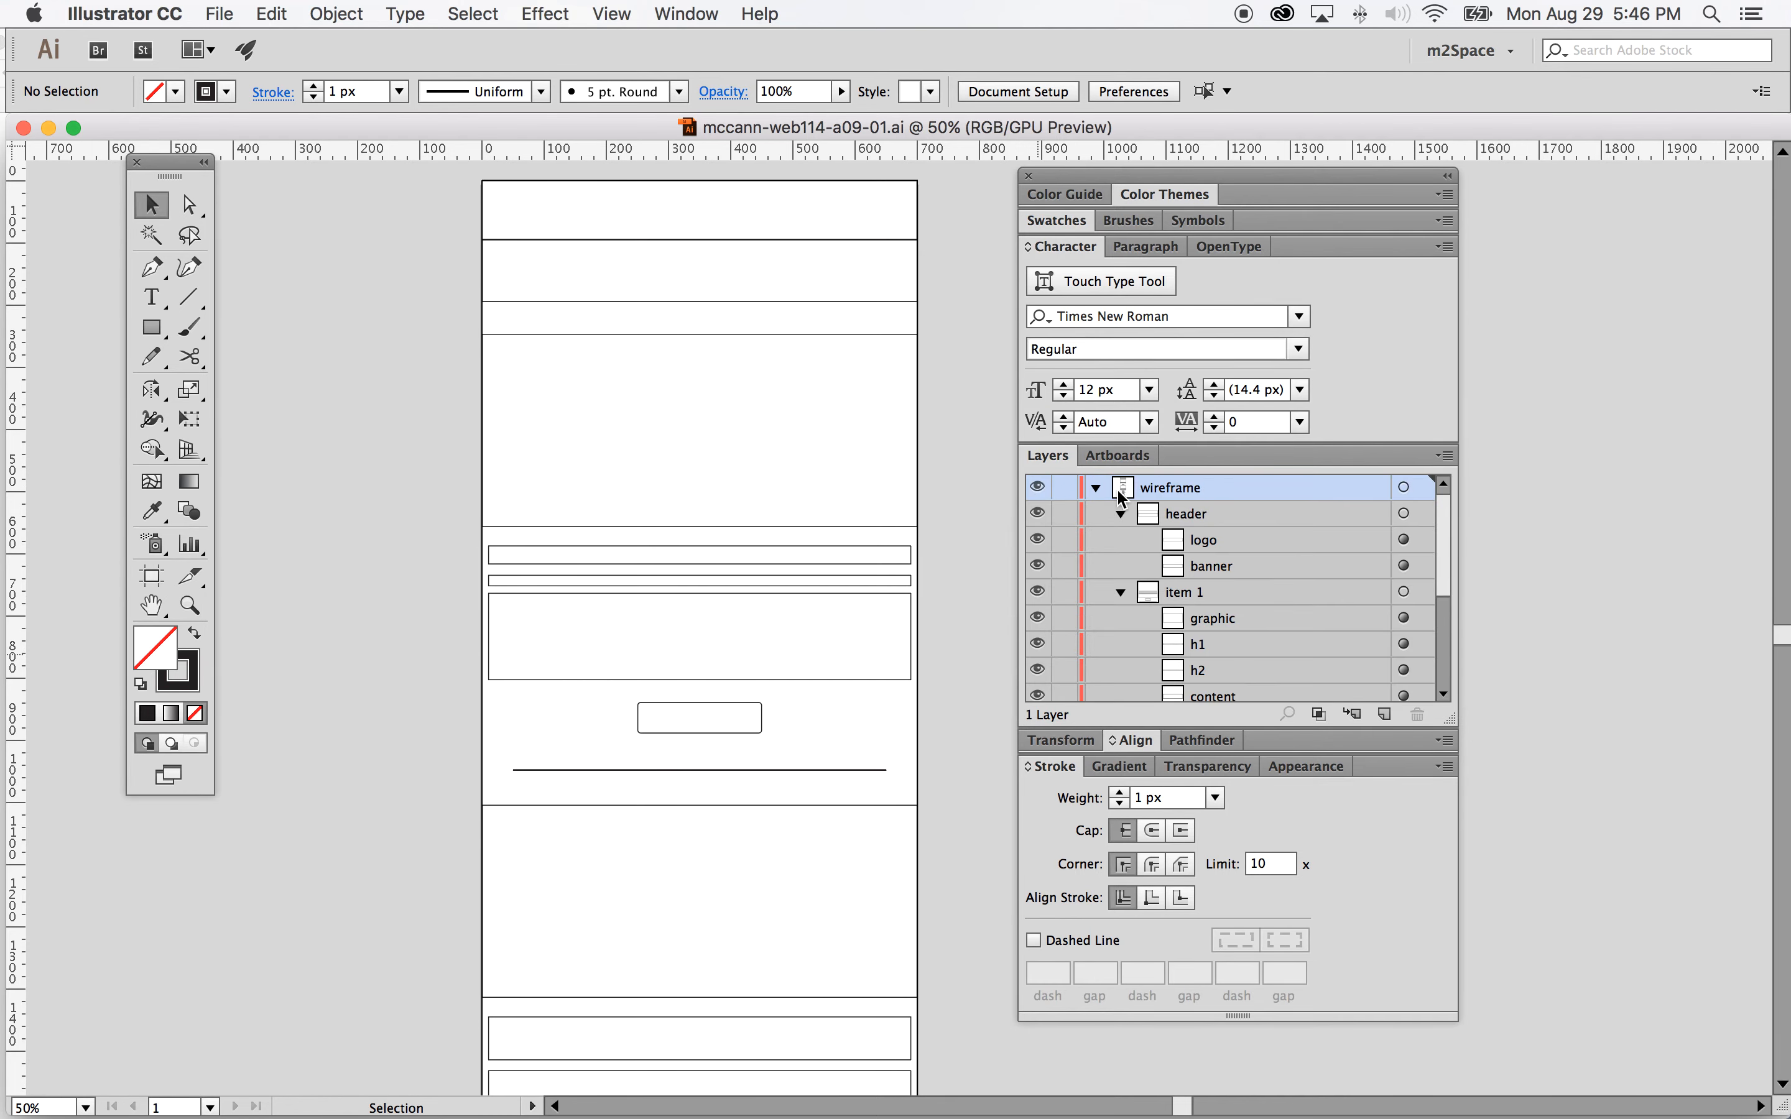
pyautogui.click(1149, 389)
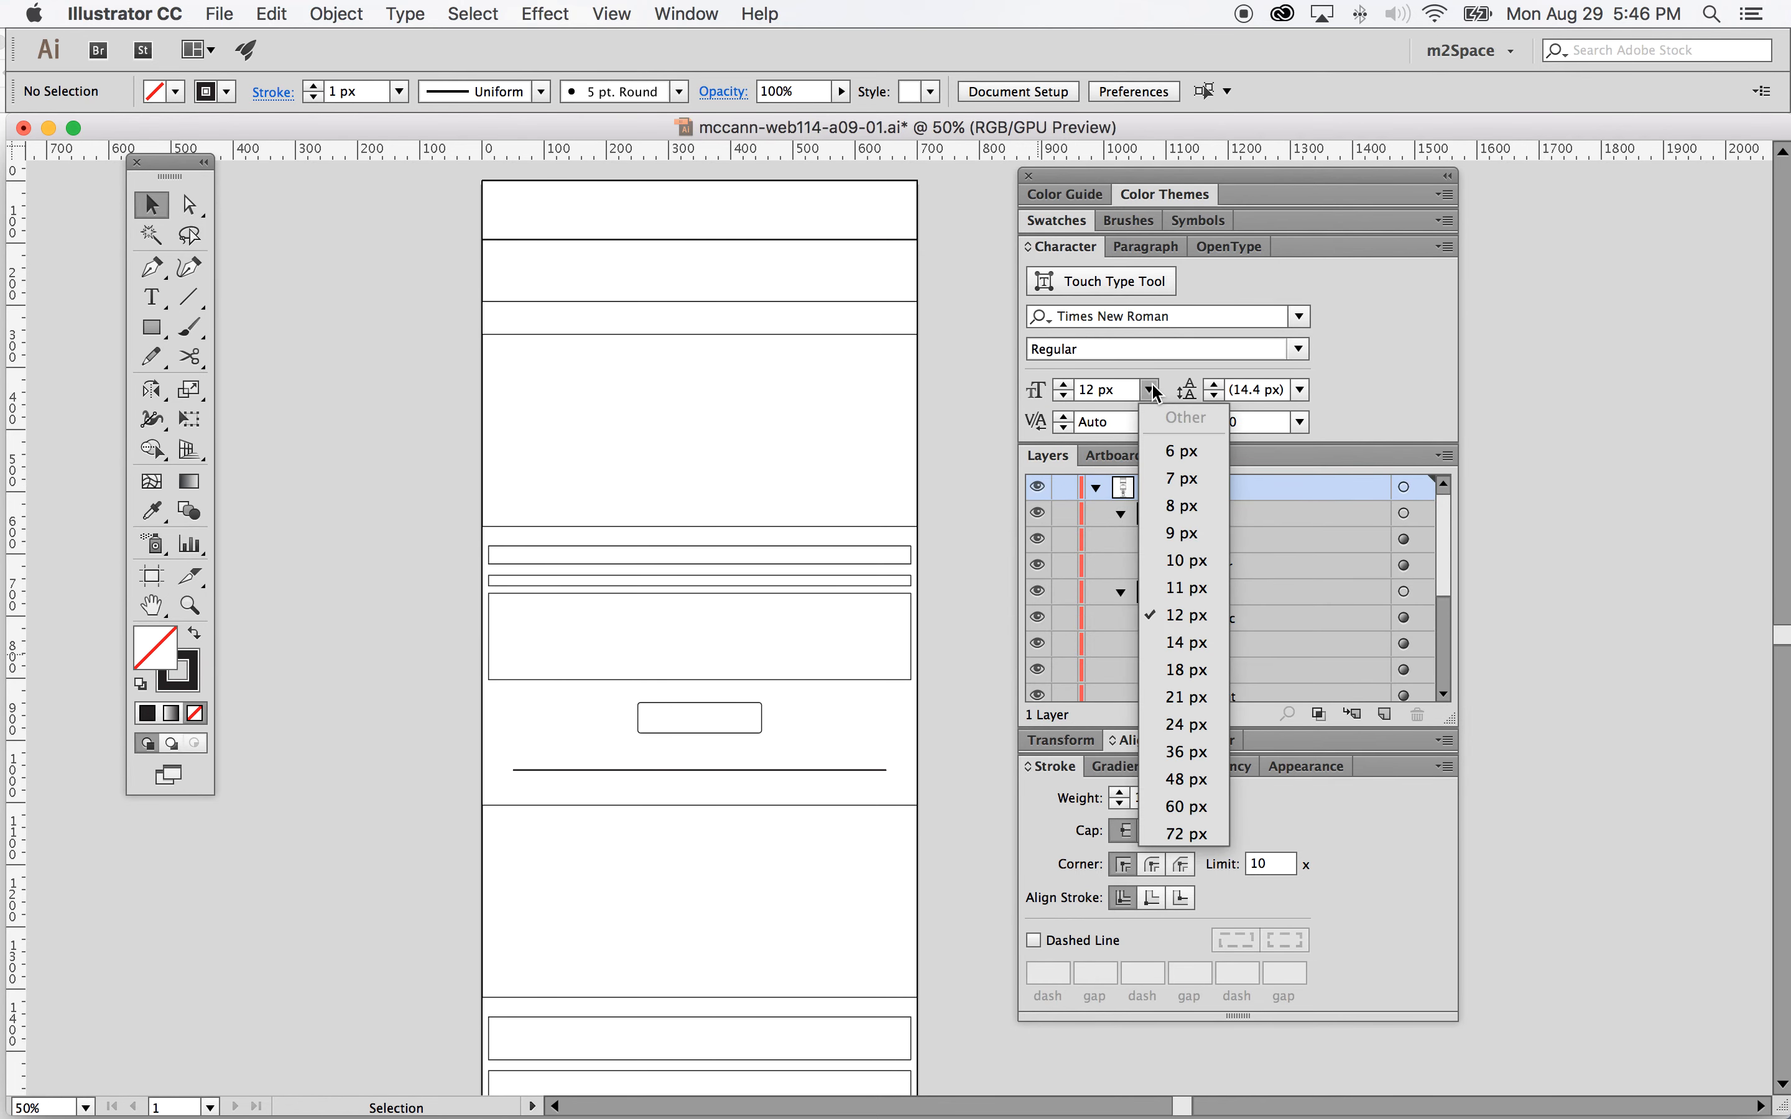
pyautogui.click(1204, 670)
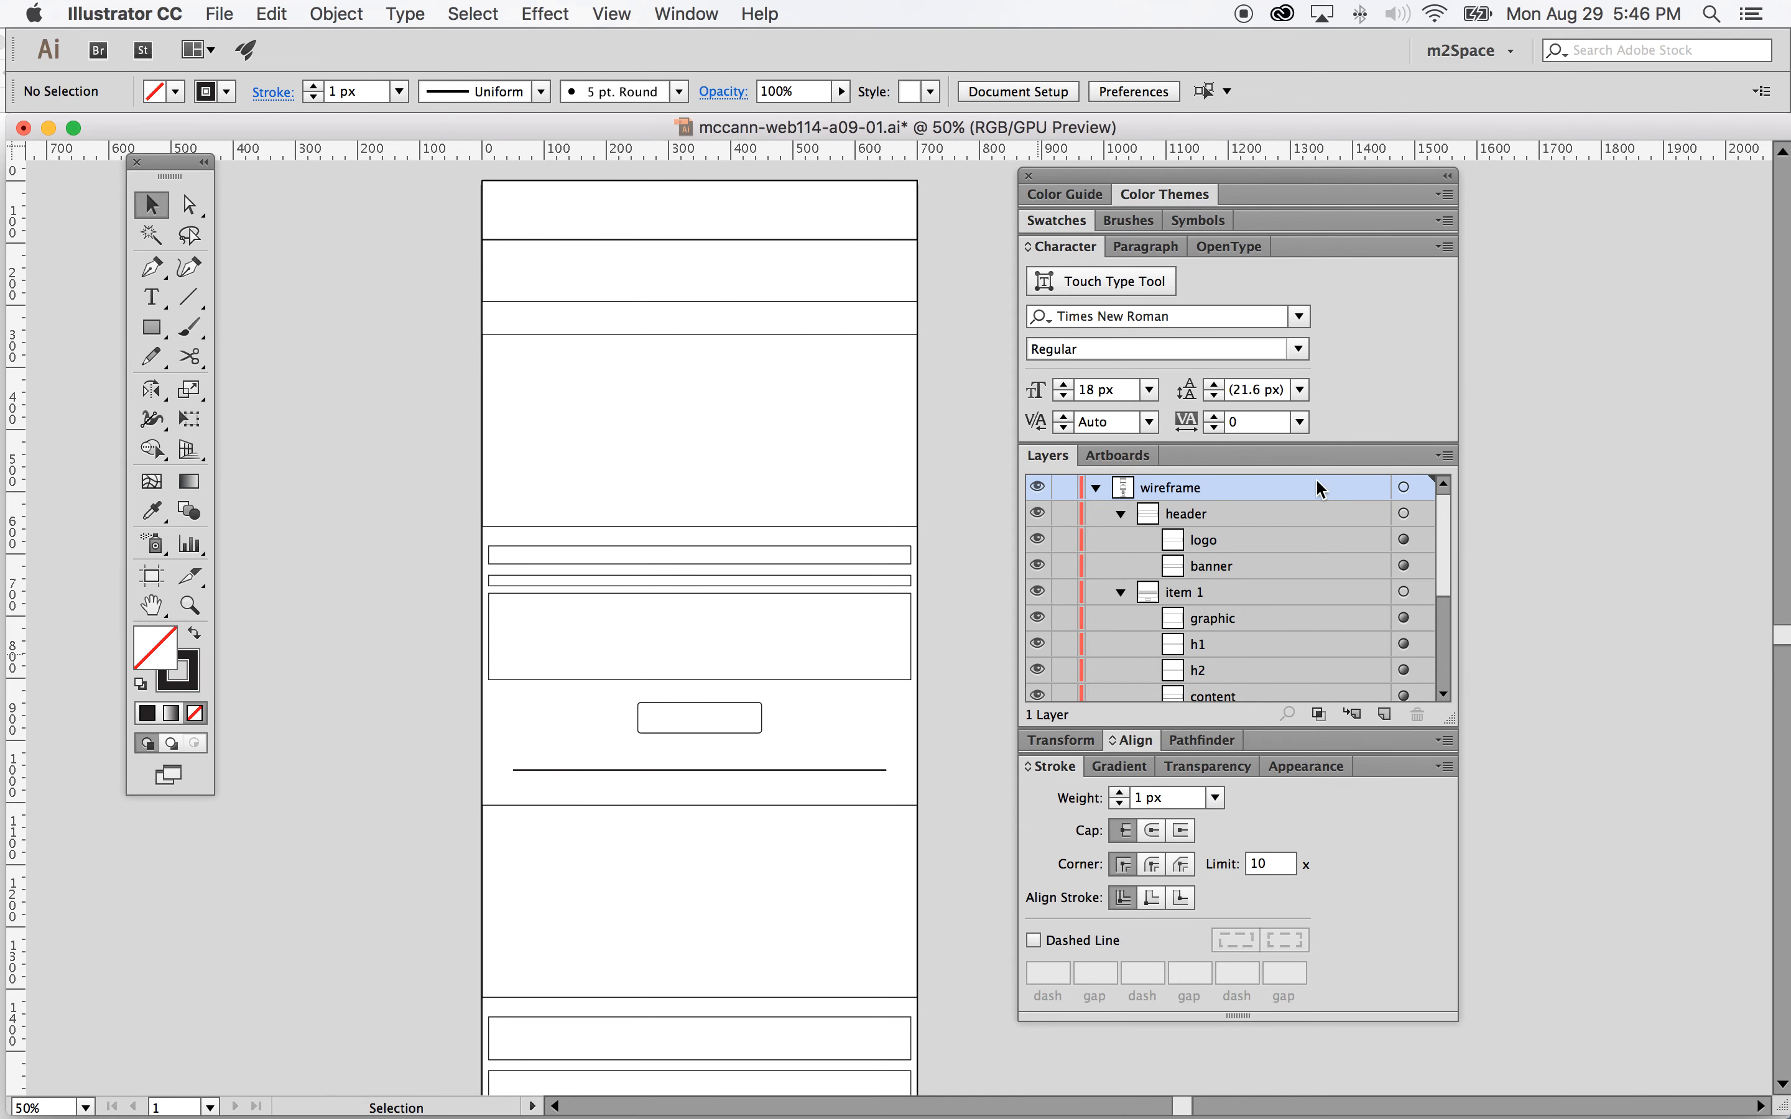
# Step: Add a "Header h1" text label in the topmost box of the layout and replace its wording with "Logo"
pyautogui.click(152, 300)
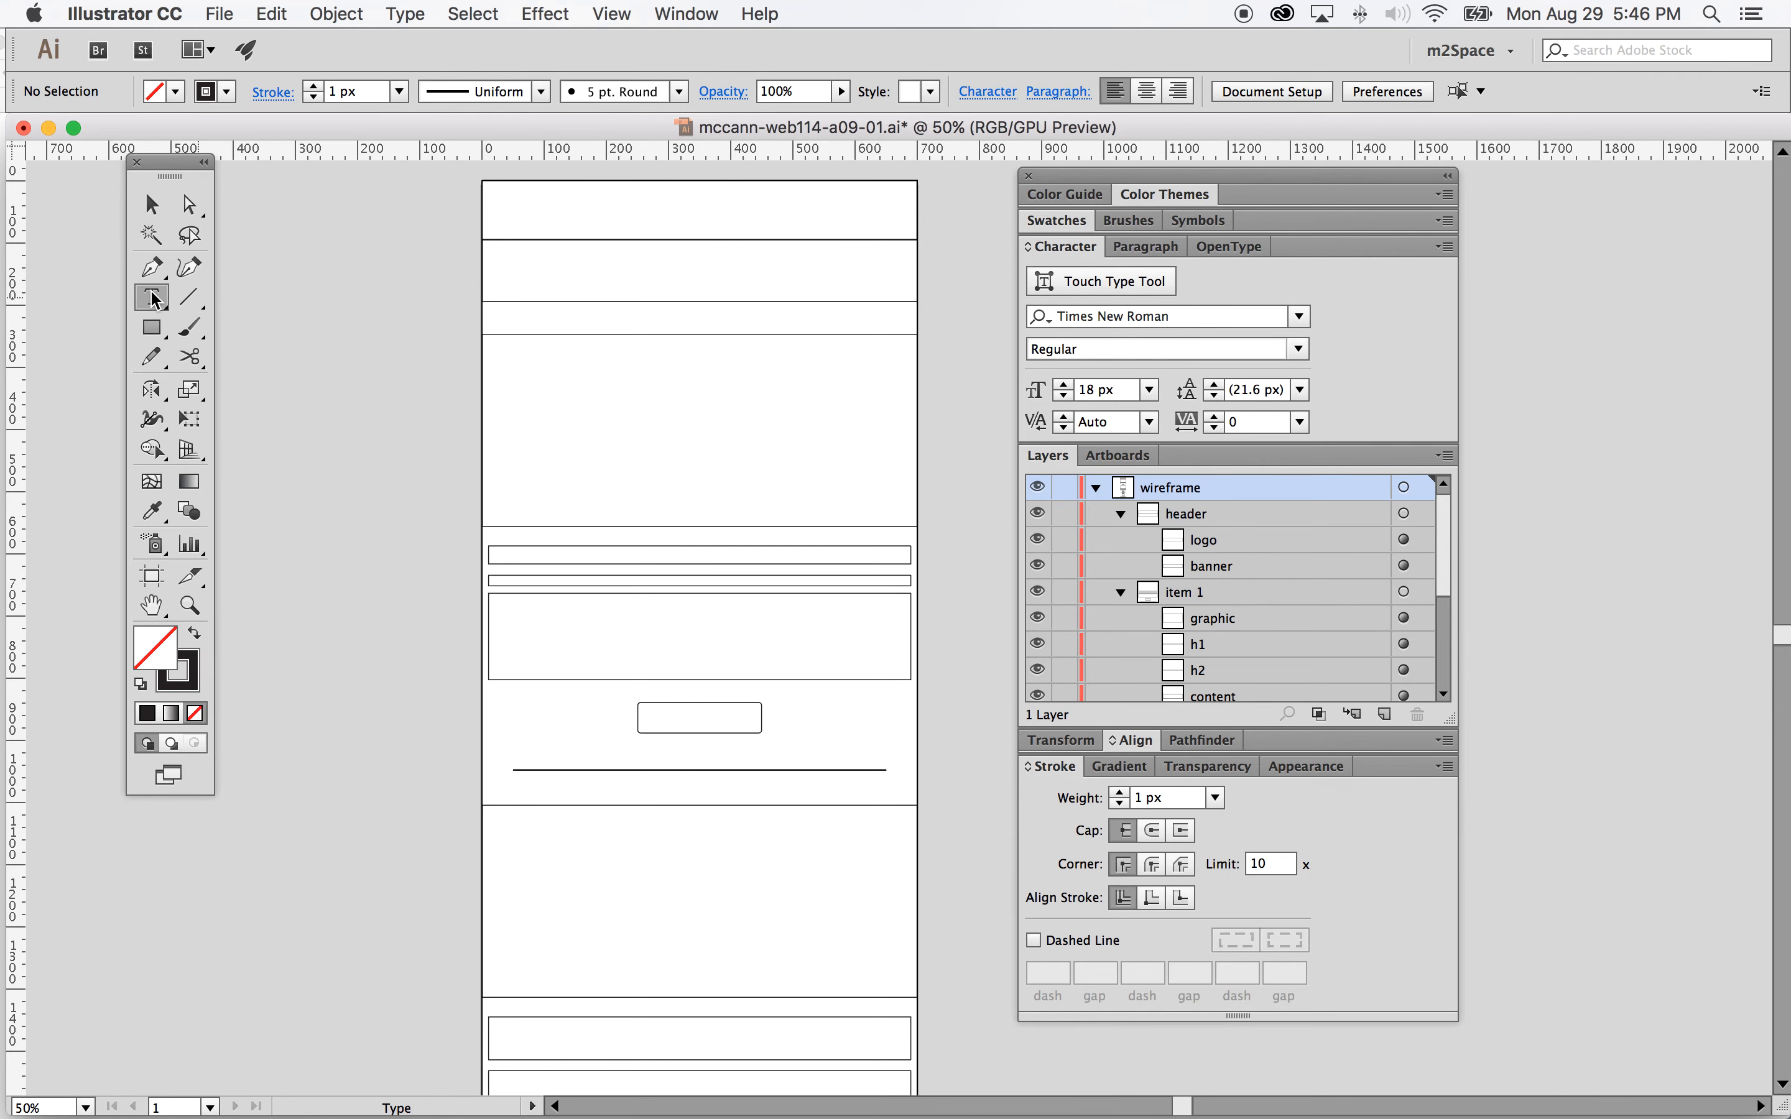
pyautogui.click(712, 196)
pyautogui.write('Header h1')
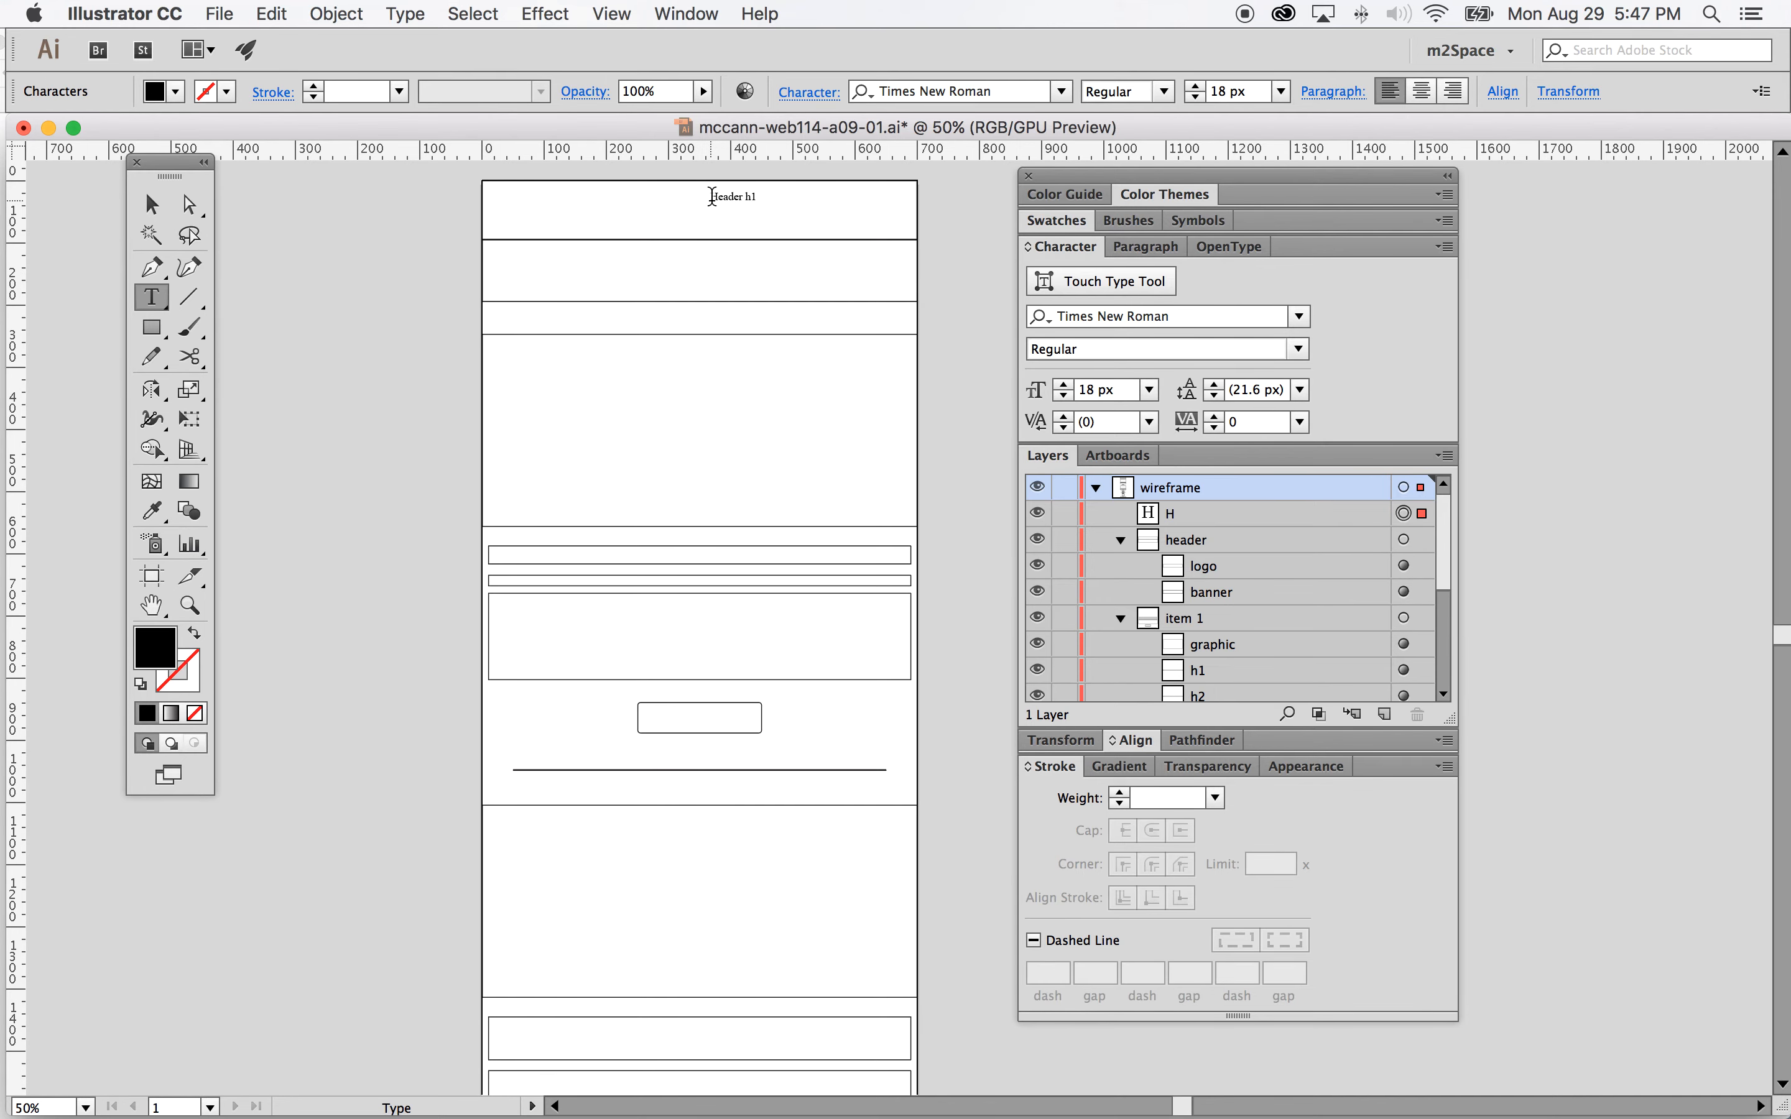
pyautogui.hscroll(5, 689, 199)
pyautogui.click(637, 199)
pyautogui.moveTo(637, 199); pyautogui.dragTo(560, 194)
pyautogui.write('Logo')
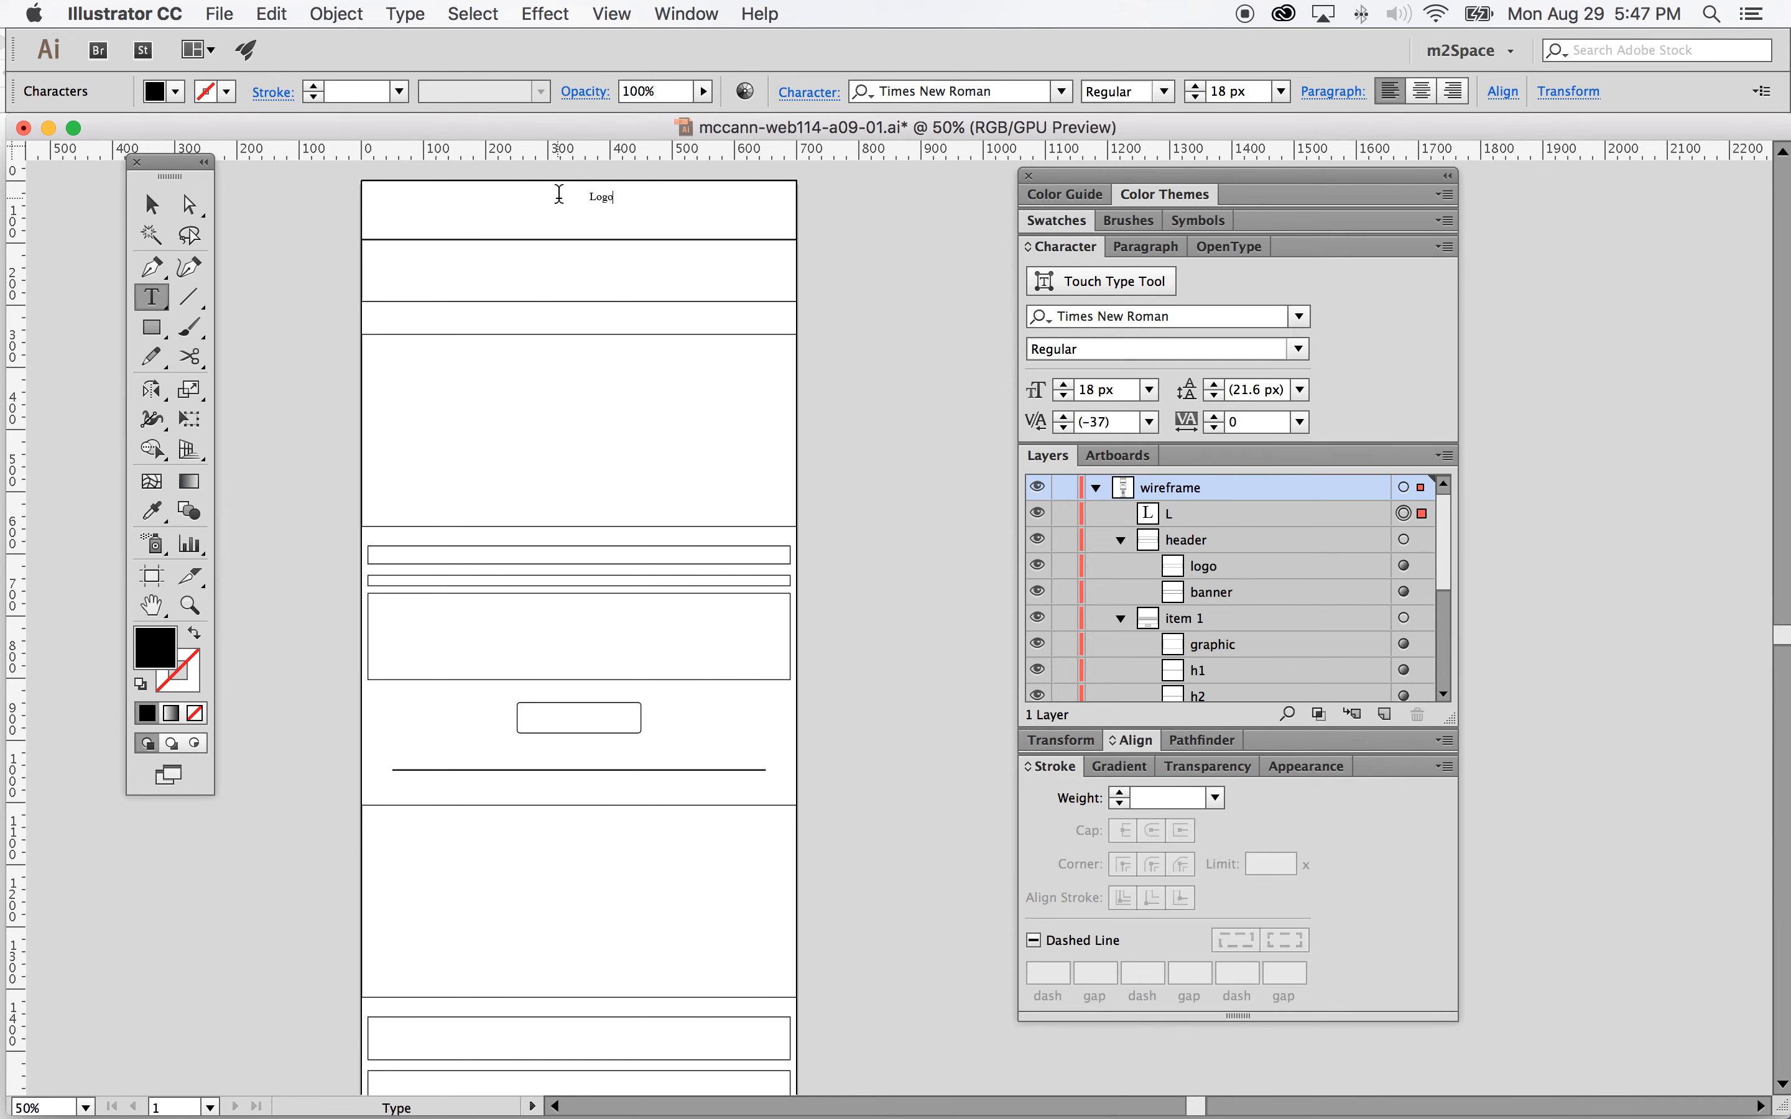
# Step: Enlarge the "Logo" text to 48 px and move it to the middle of the topmost box
pyautogui.click(155, 206)
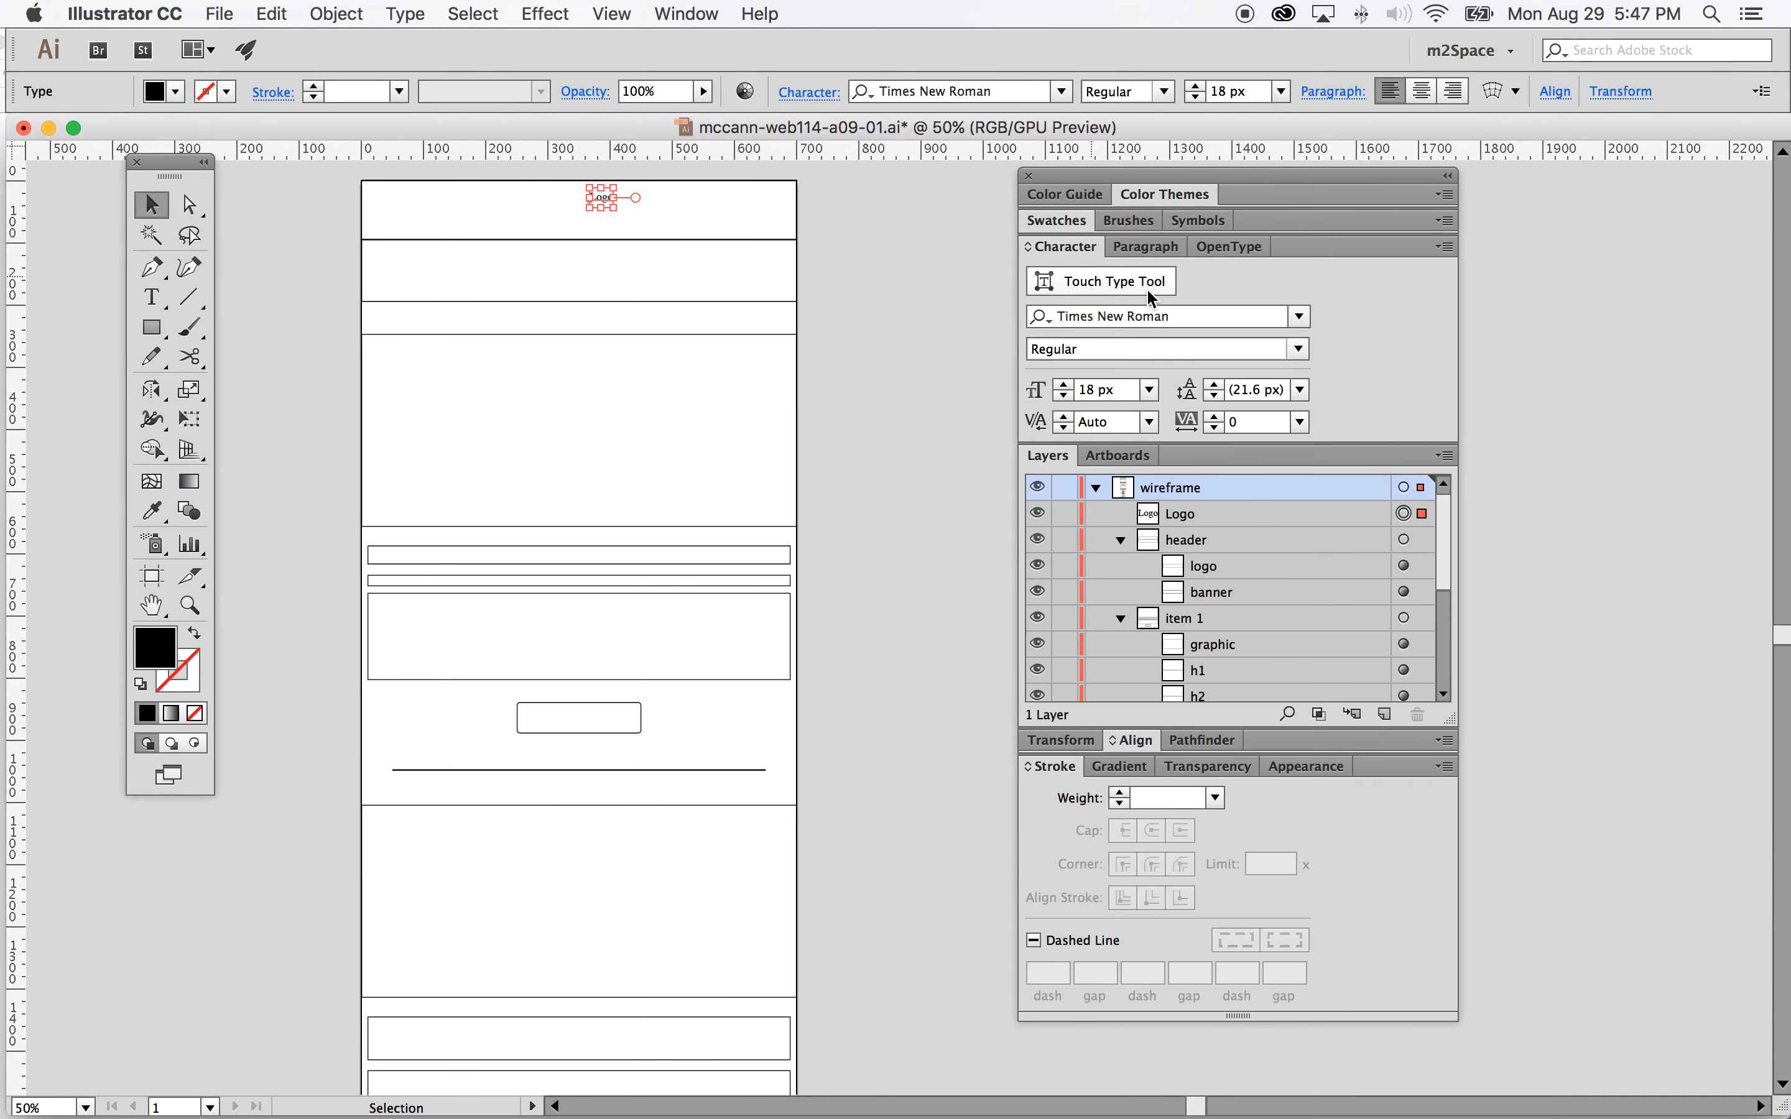
pyautogui.click(1149, 389)
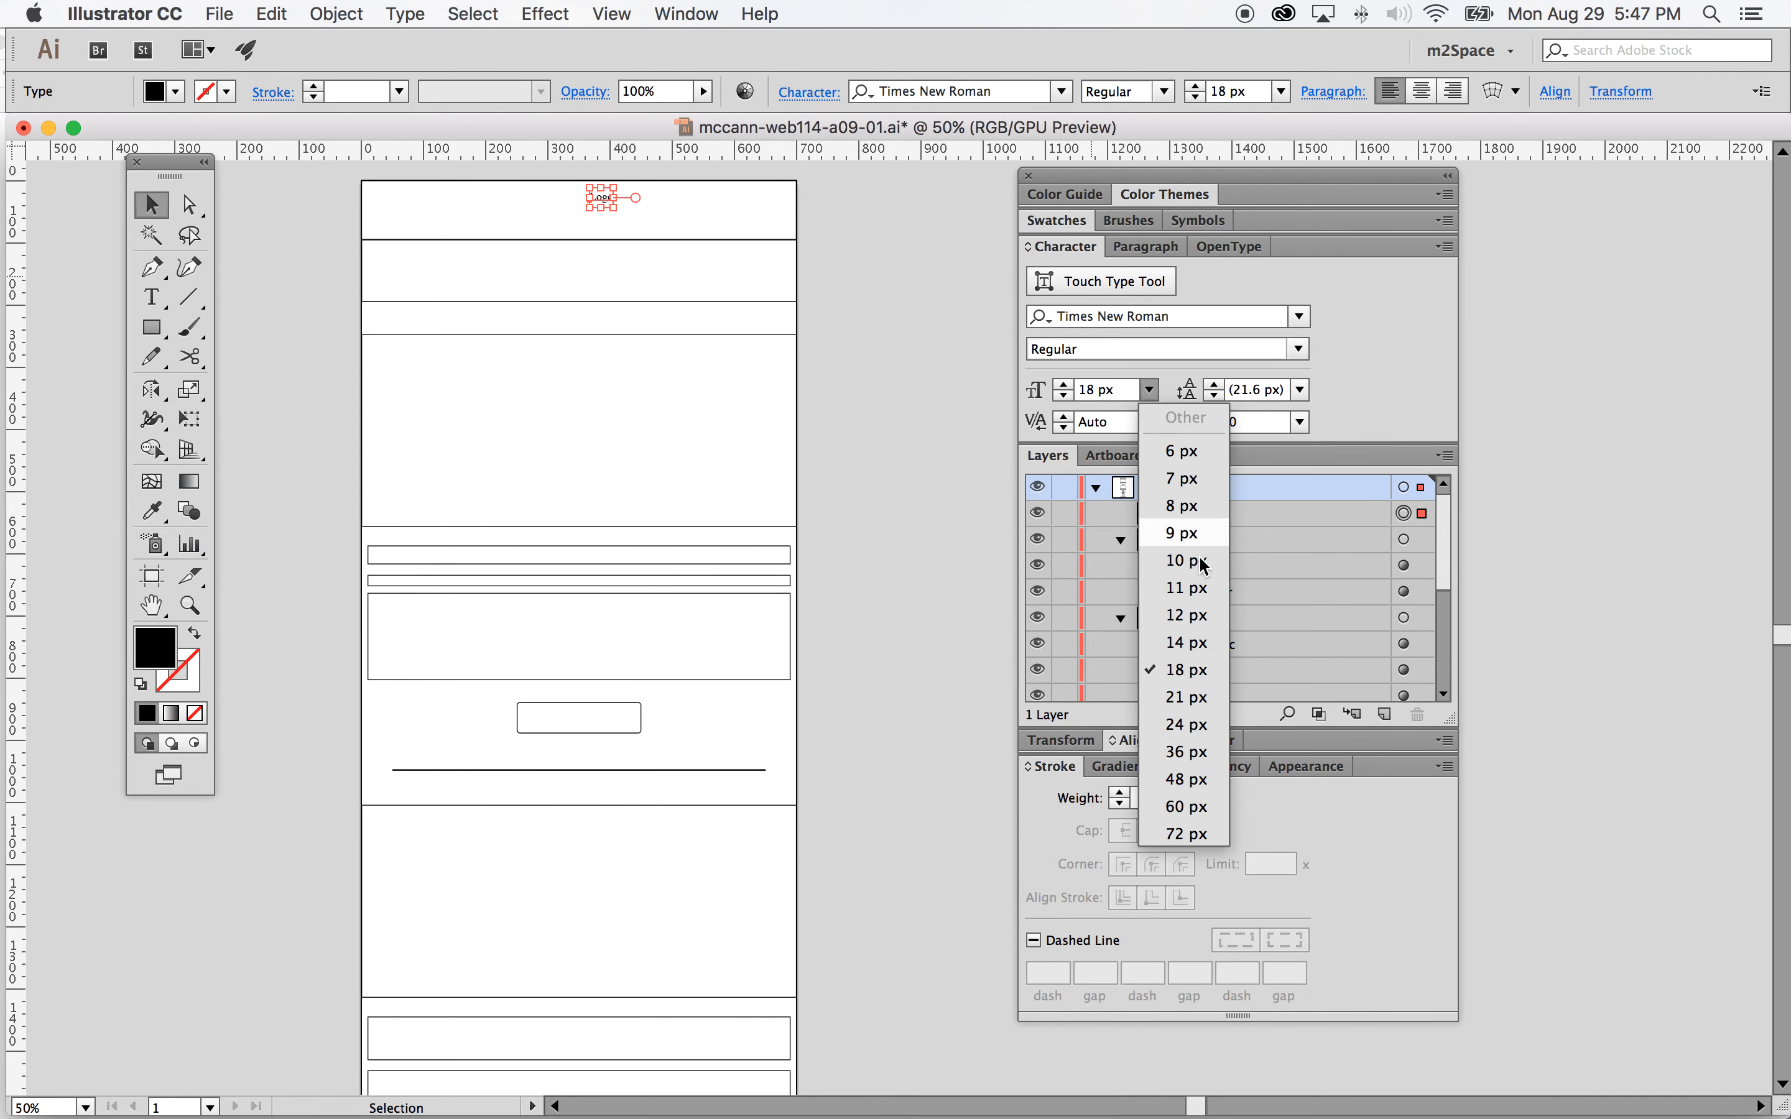
pyautogui.click(1188, 726)
pyautogui.click(1150, 389)
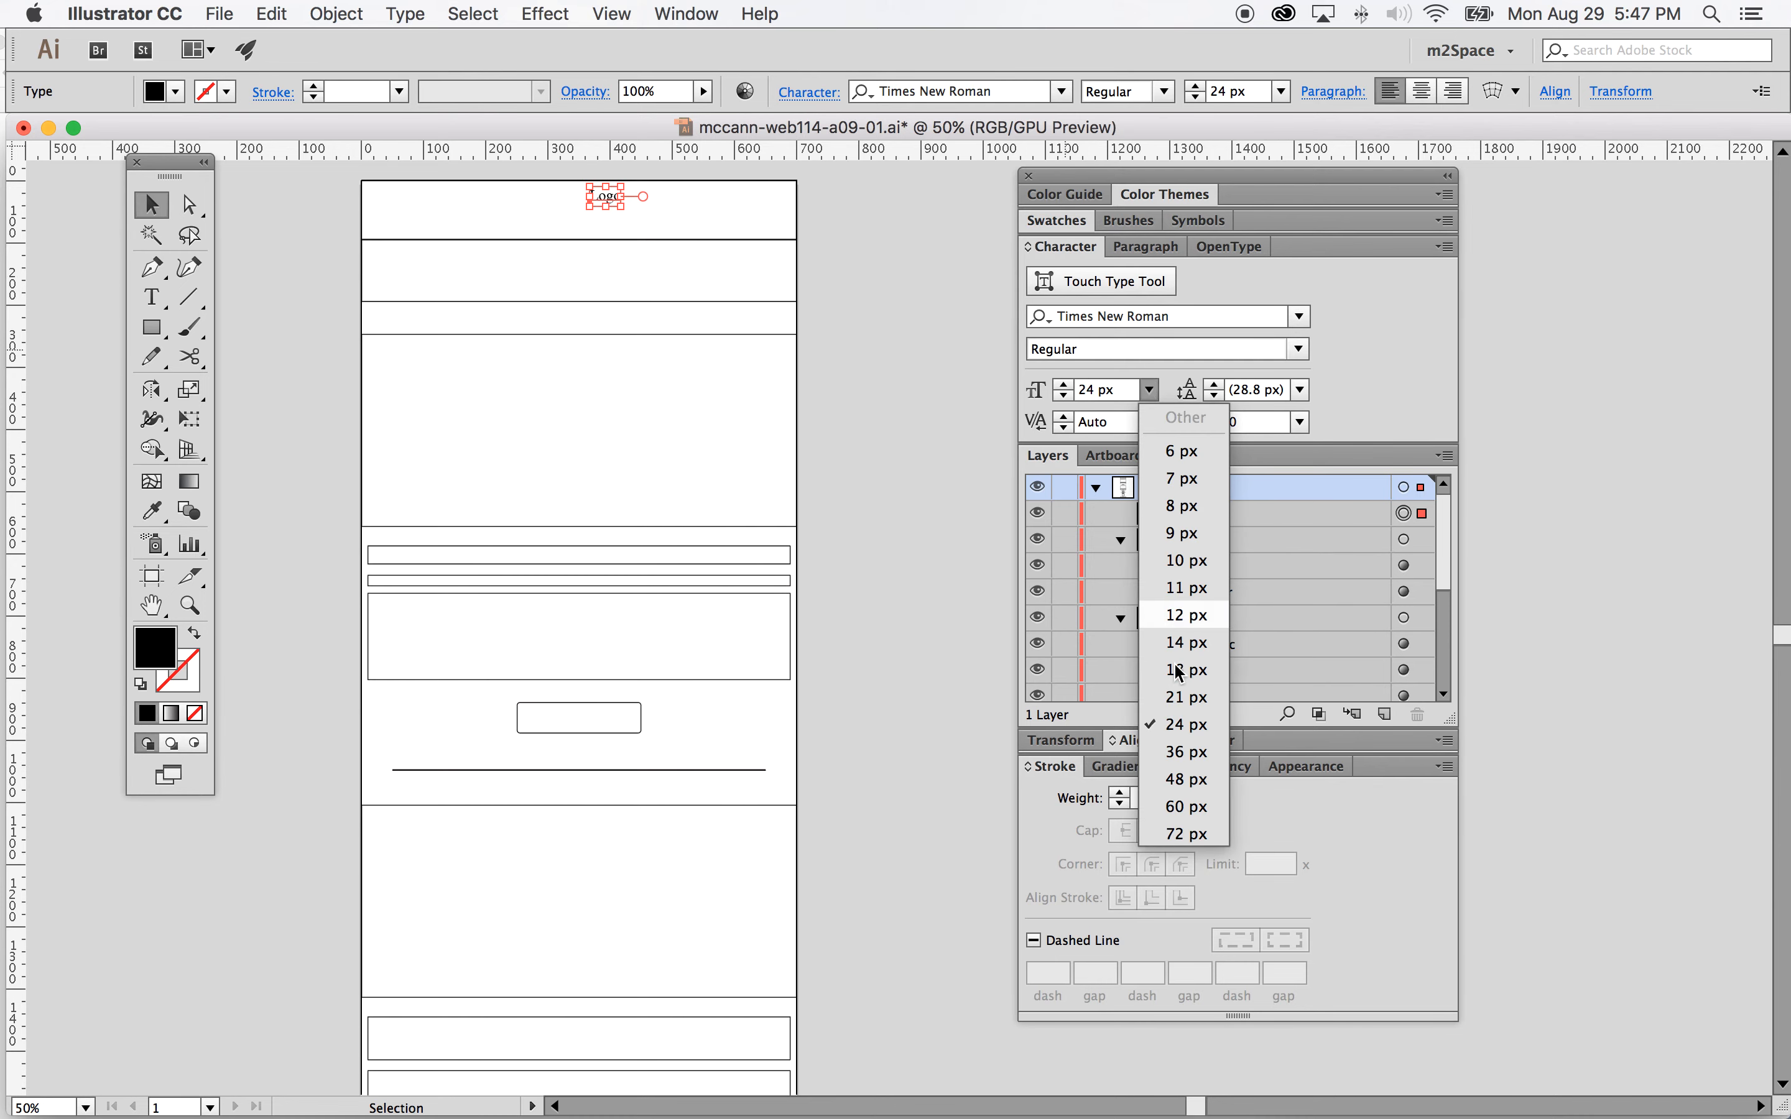
pyautogui.click(1187, 780)
pyautogui.moveTo(618, 211); pyautogui.dragTo(618, 211)
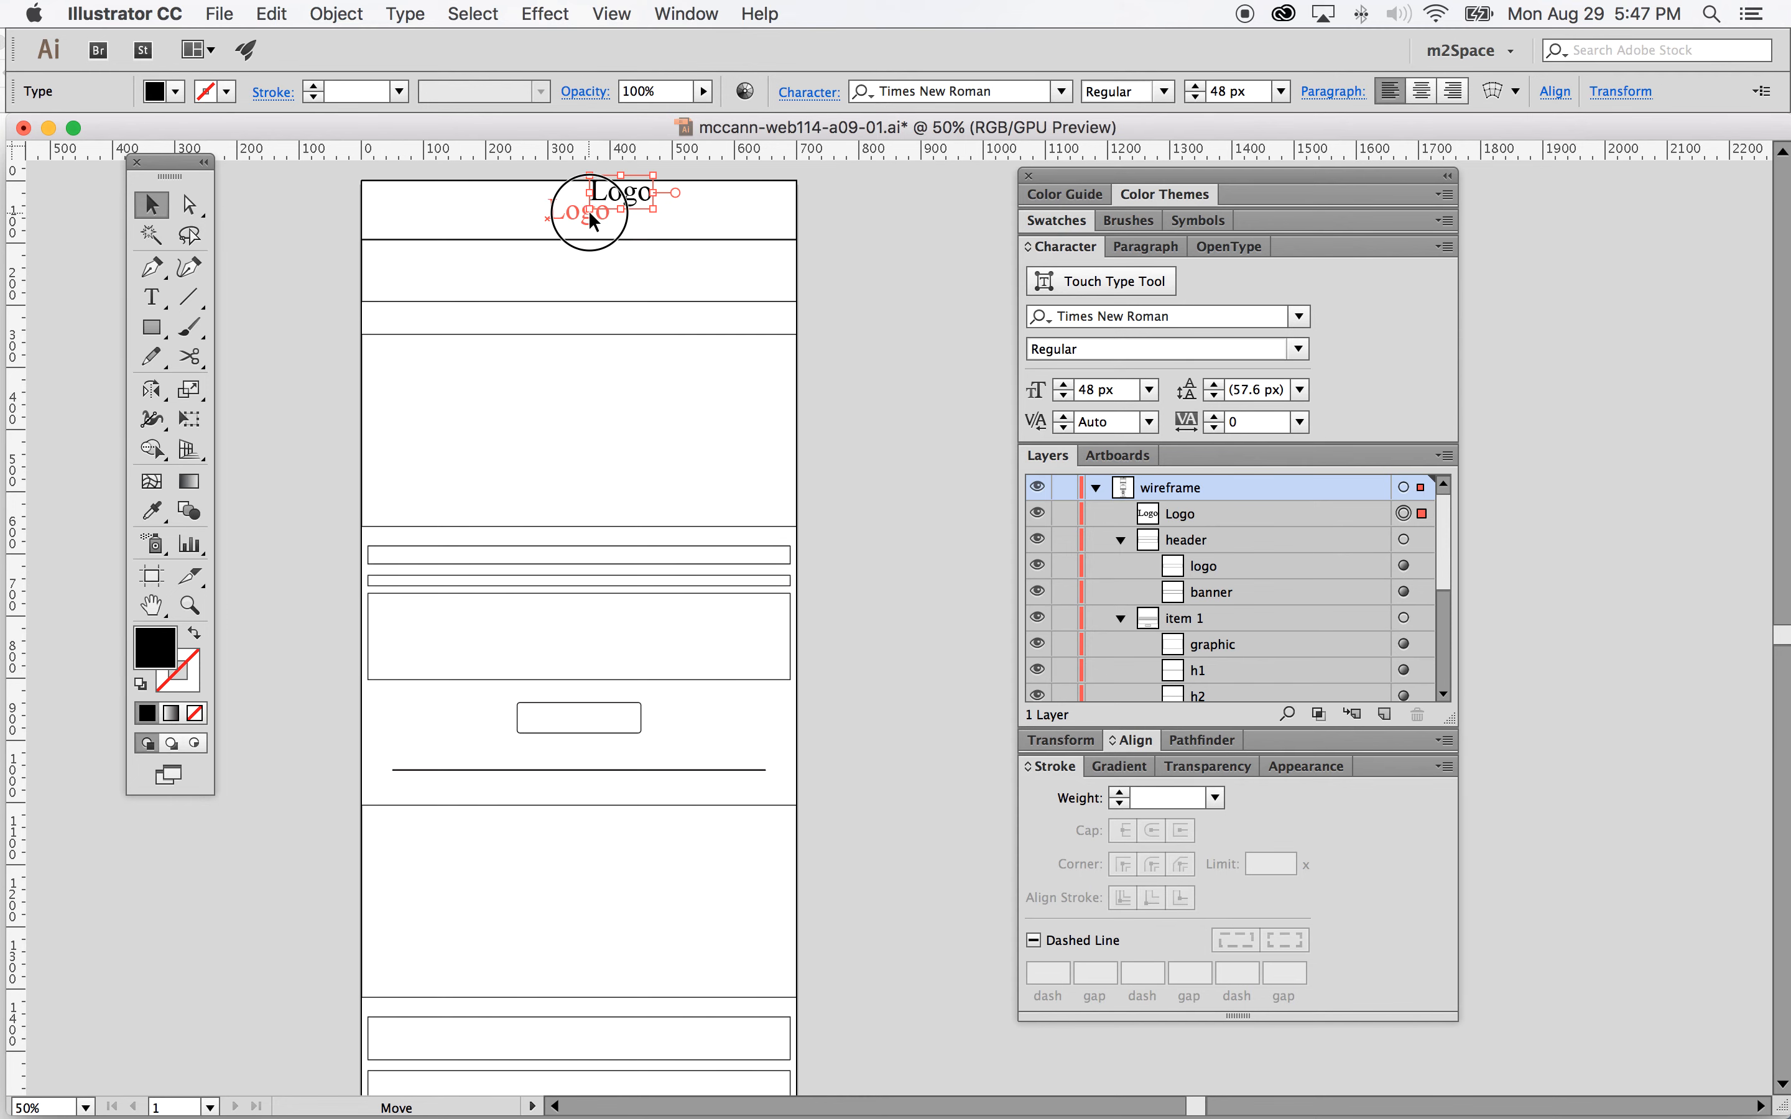
pyautogui.moveTo(588, 212); pyautogui.dragTo(588, 211)
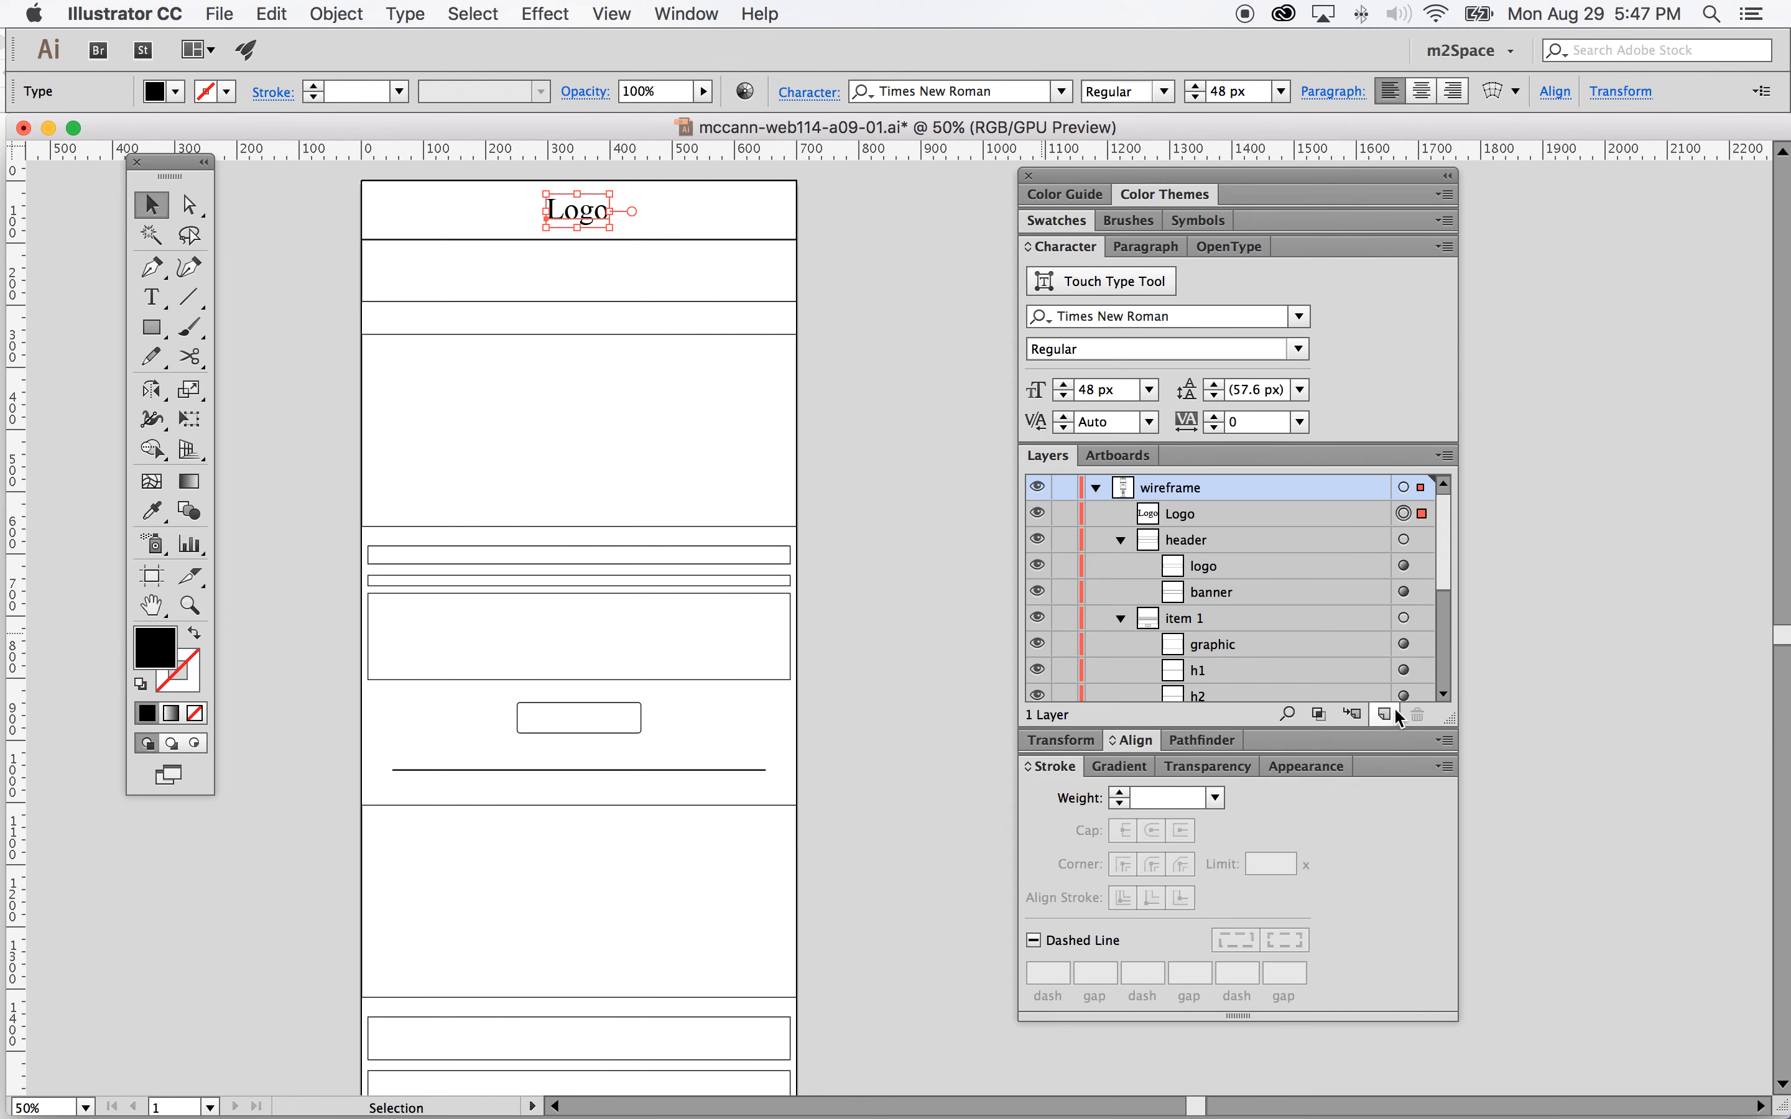
# Step: Extend the layer list and move the "Logo" text into the header group, above the logo rectangle
pyautogui.click(1071, 771)
pyautogui.moveTo(1451, 716); pyautogui.dragTo(1459, 926)
pyautogui.moveTo(1236, 516); pyautogui.dragTo(1293, 555)
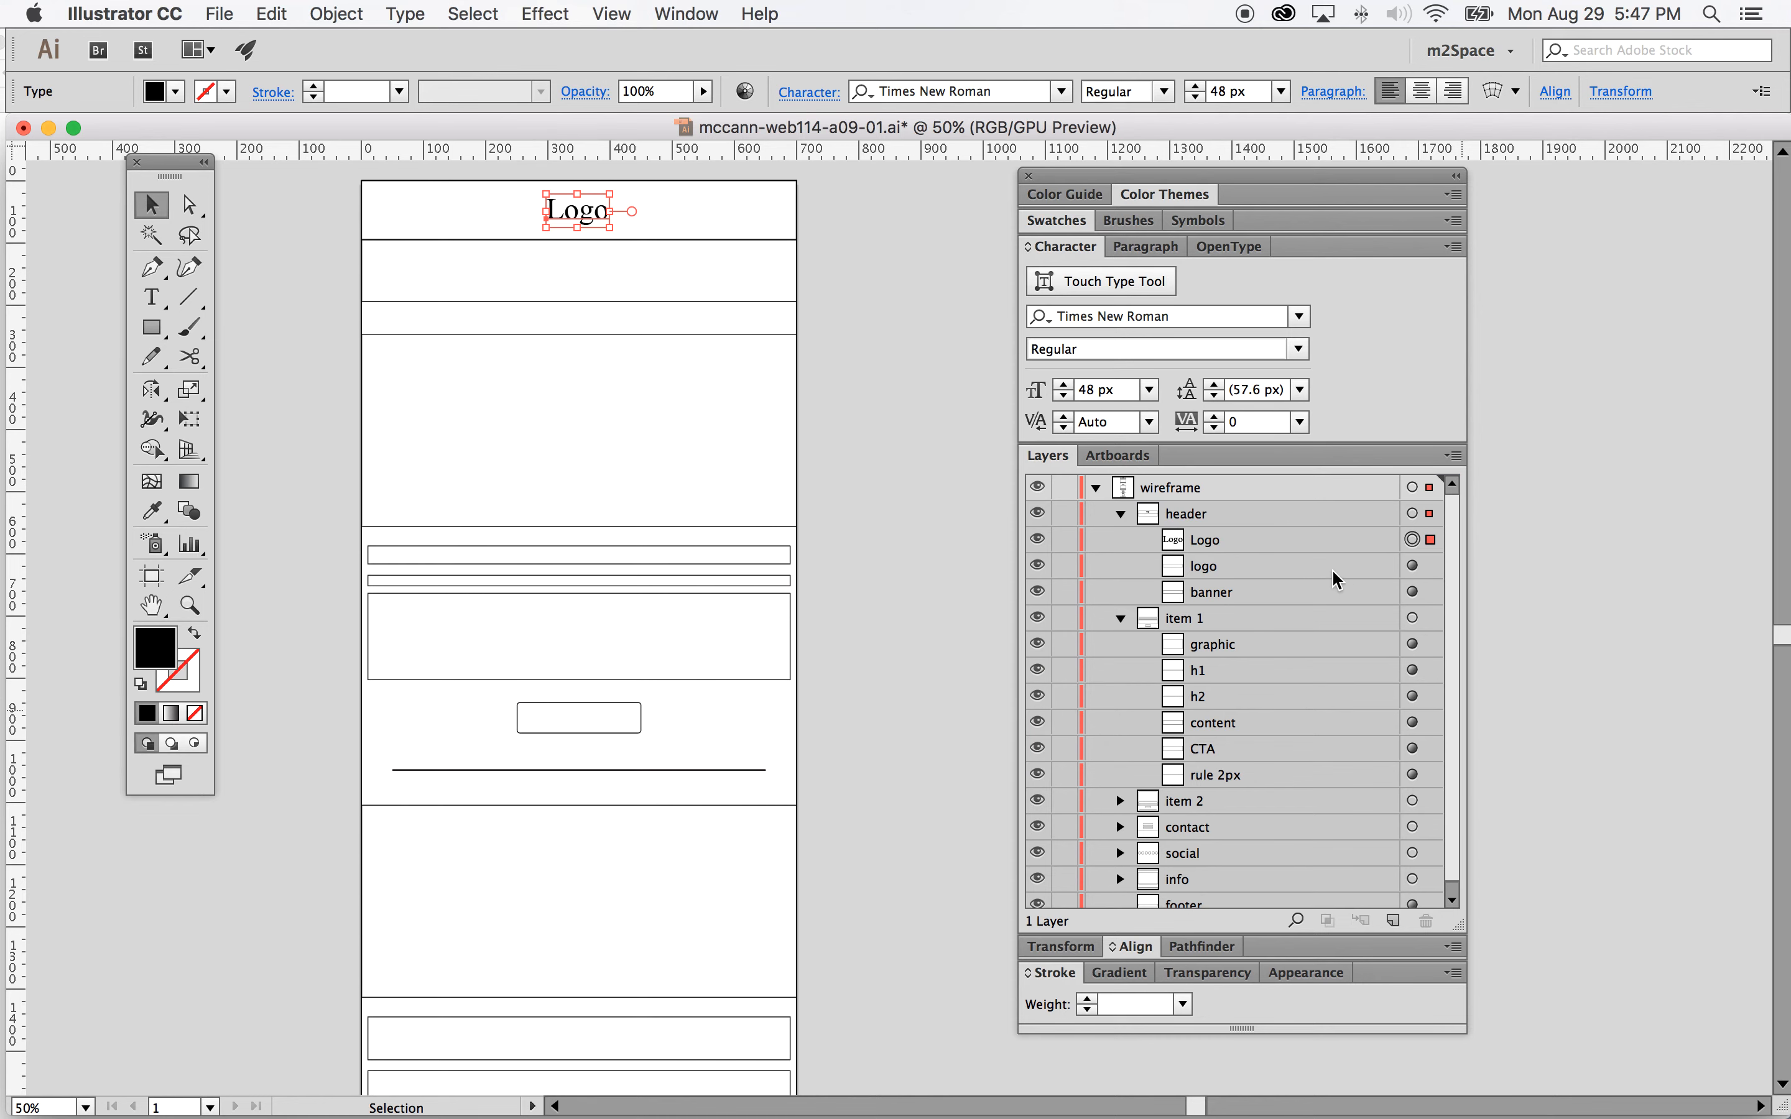
# Step: Group the "Logo" text with the logo rectangle and name the group "logo"
pyautogui.keyDown('shift'); pyautogui.click(1414, 566); pyautogui.keyUp('shift')
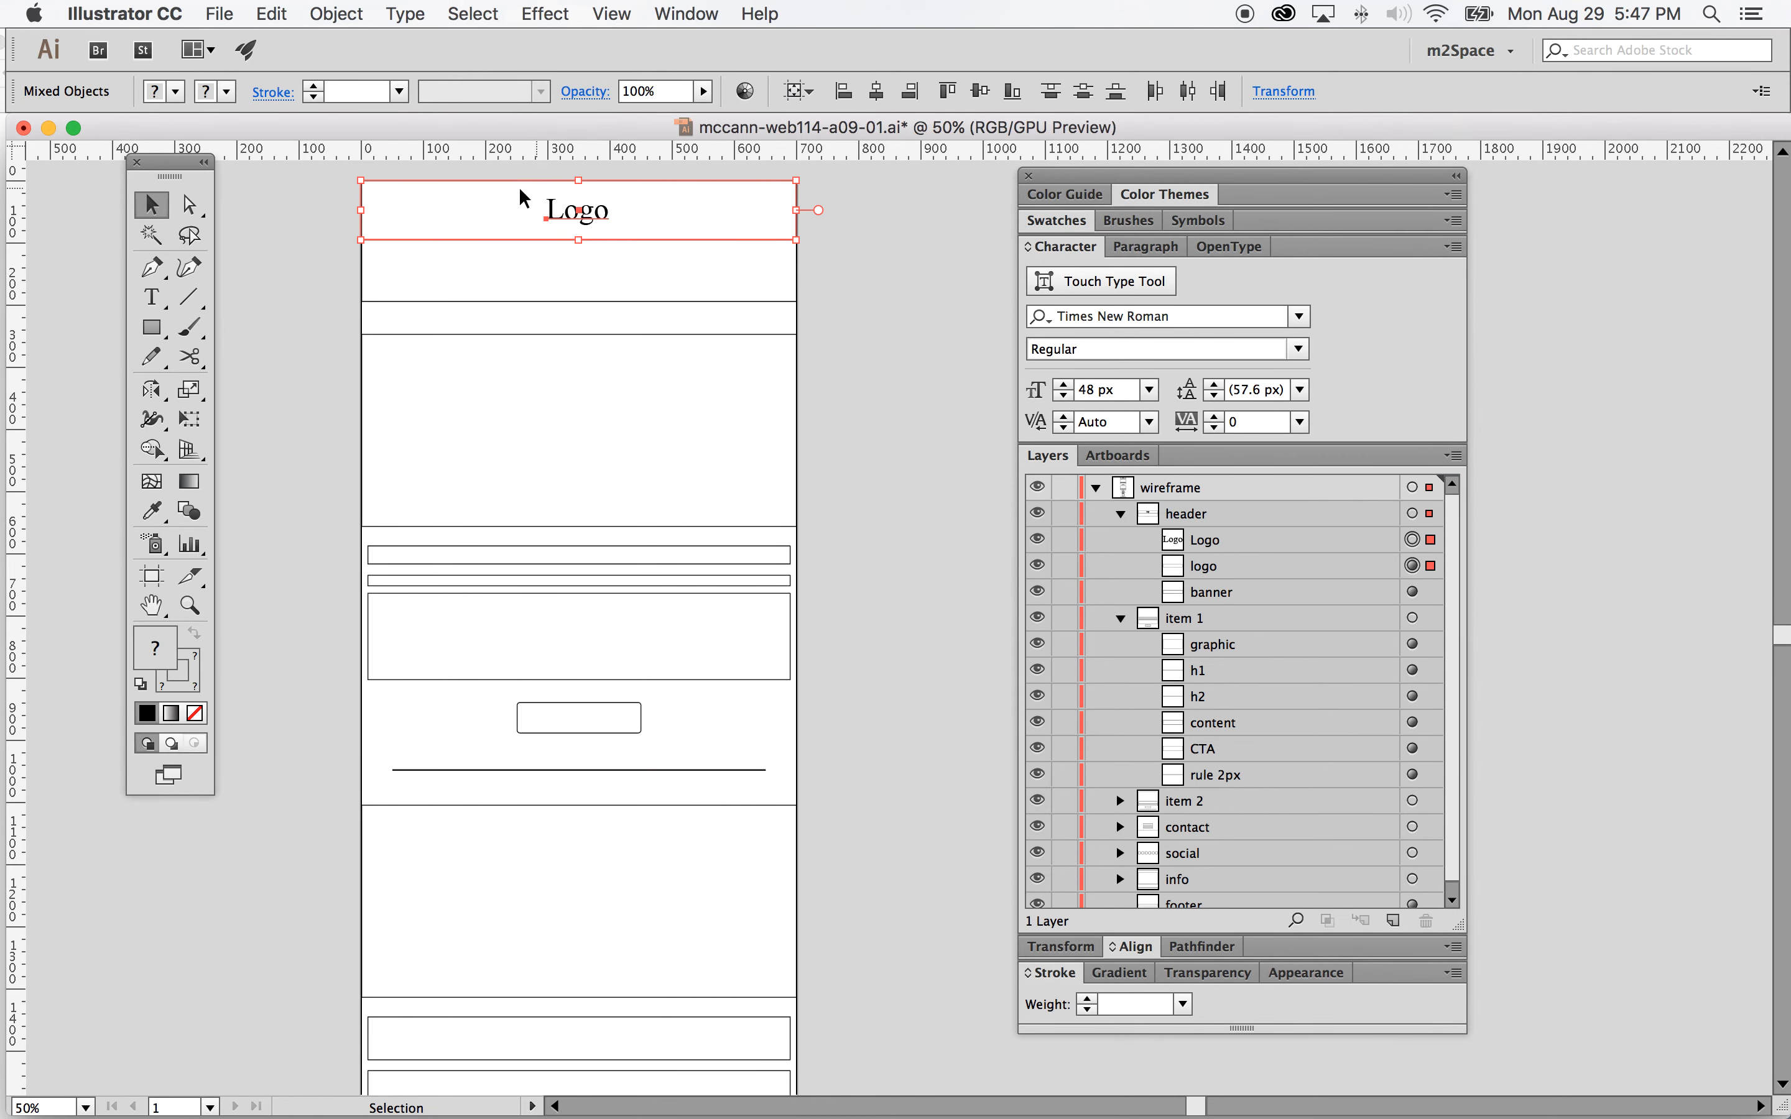
pyautogui.click(334, 13)
pyautogui.click(355, 109)
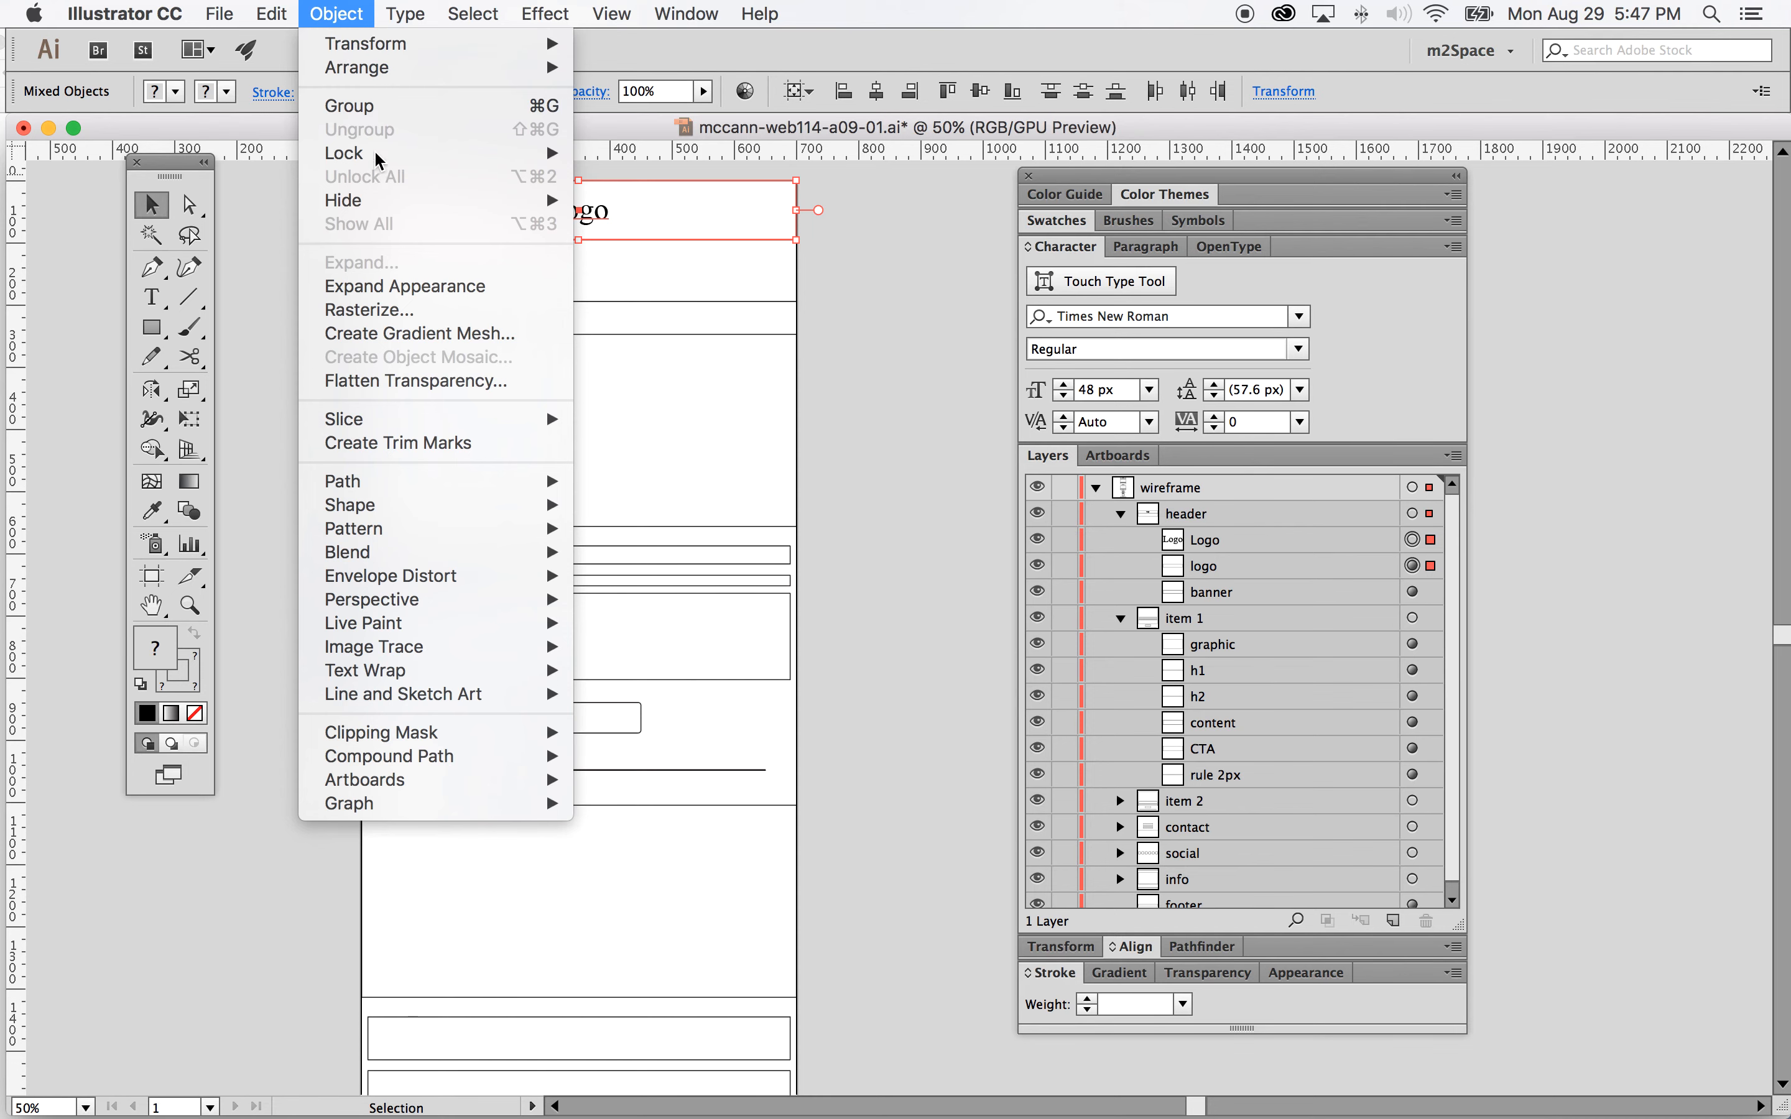
pyautogui.doubleClick(1238, 540)
pyautogui.write('logo')
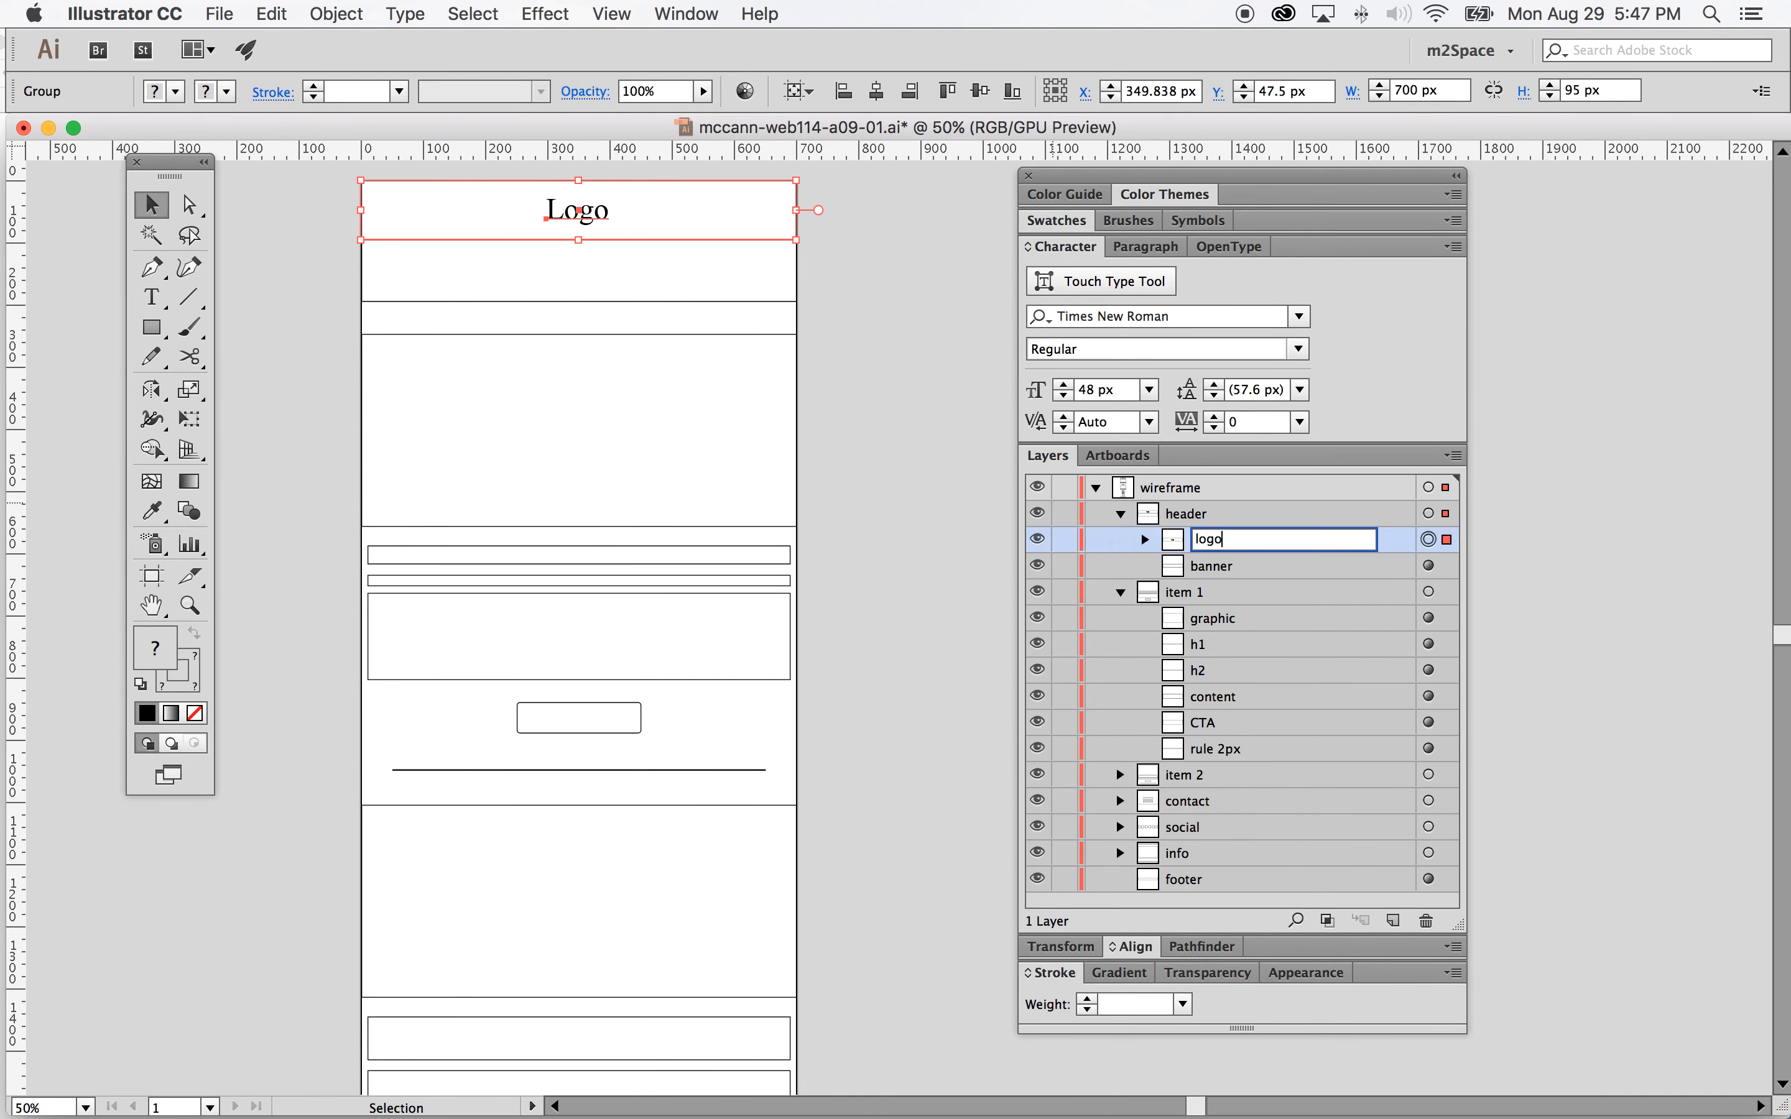
pyautogui.click(1563, 572)
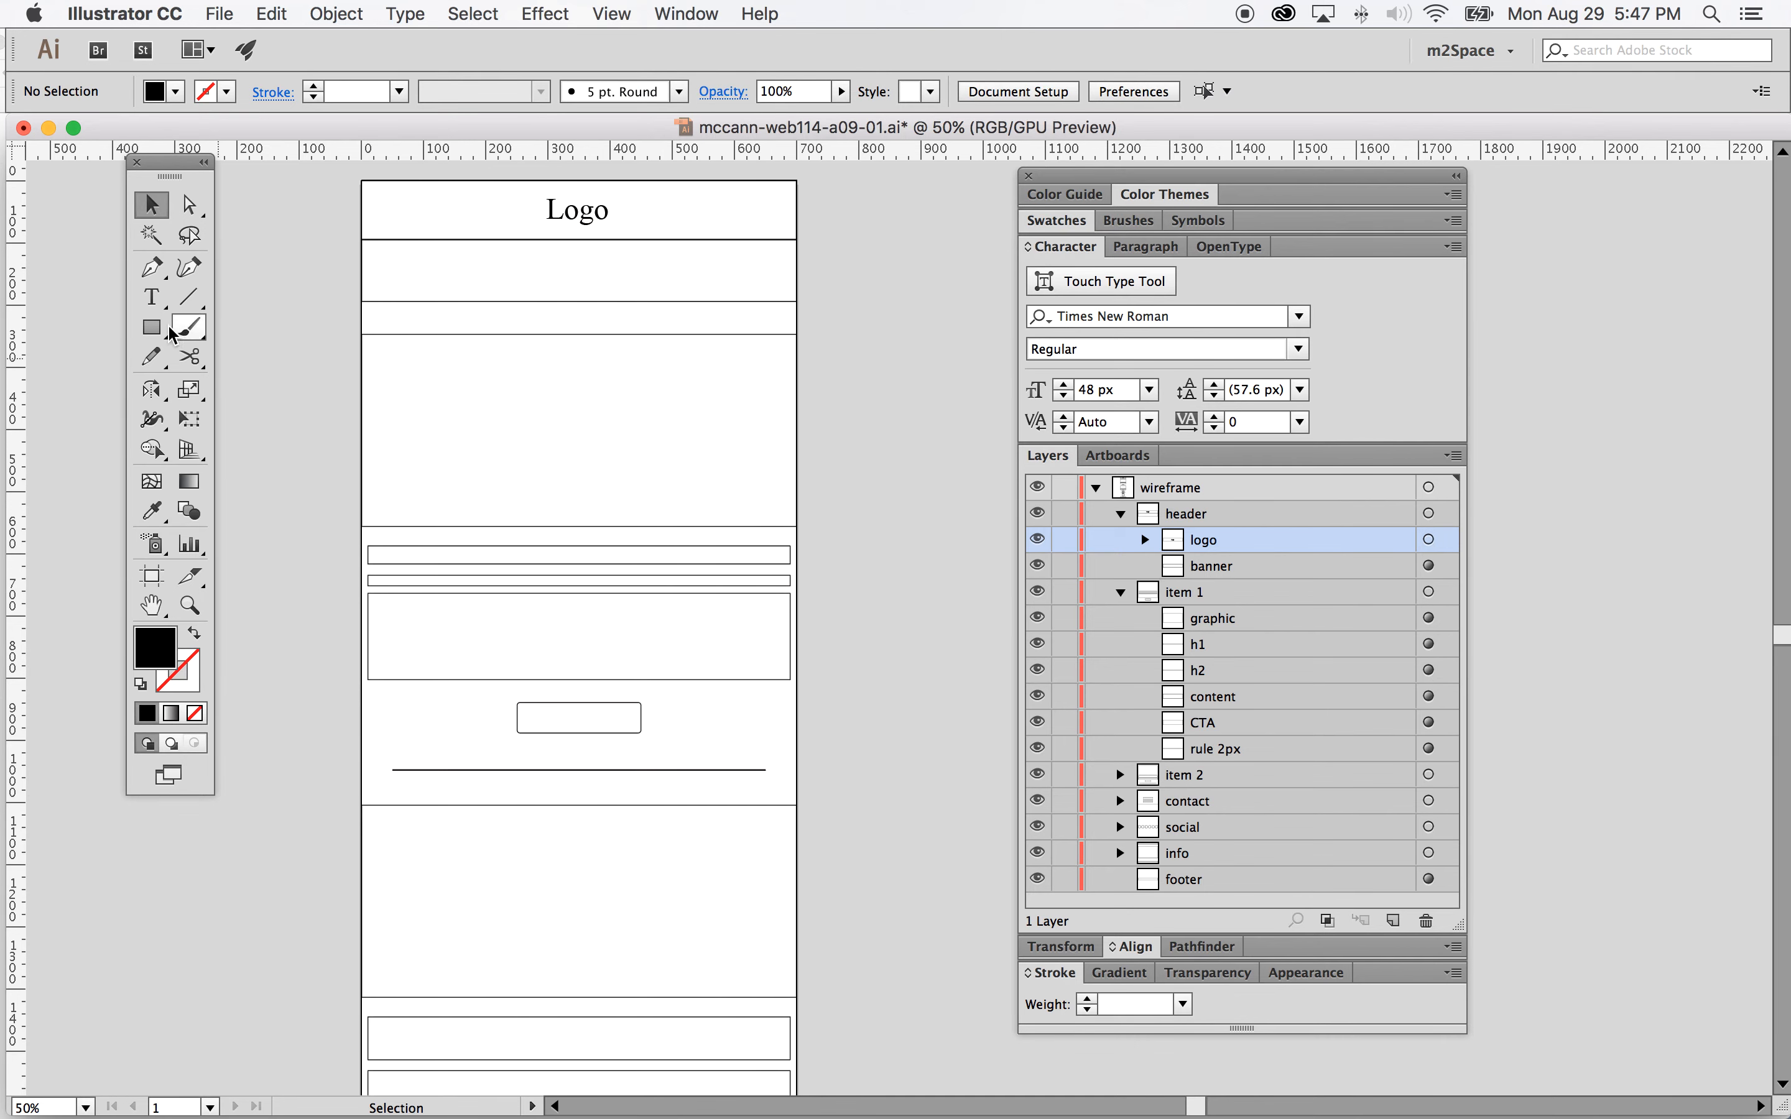
# Step: Add the text "banner" at 48 px and position it near the middle of the box below the logo
pyautogui.click(152, 296)
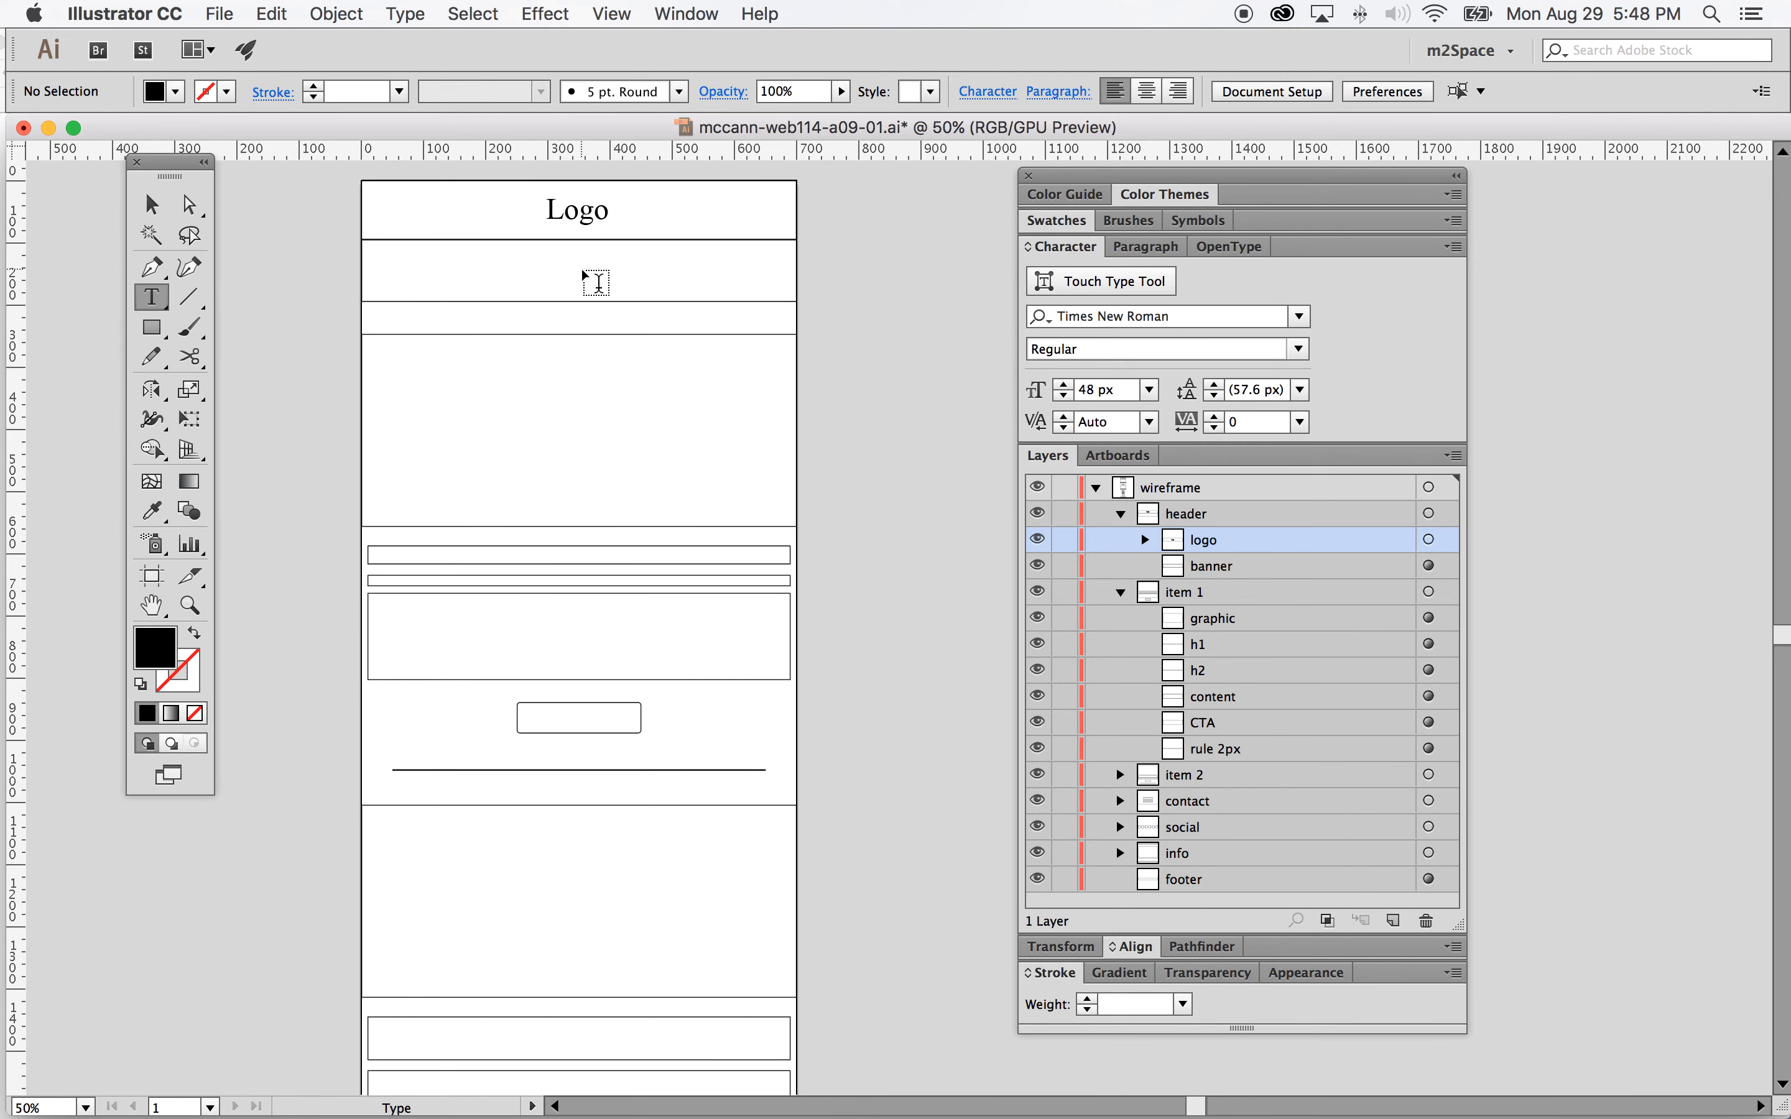
pyautogui.click(585, 272)
pyautogui.write('banner')
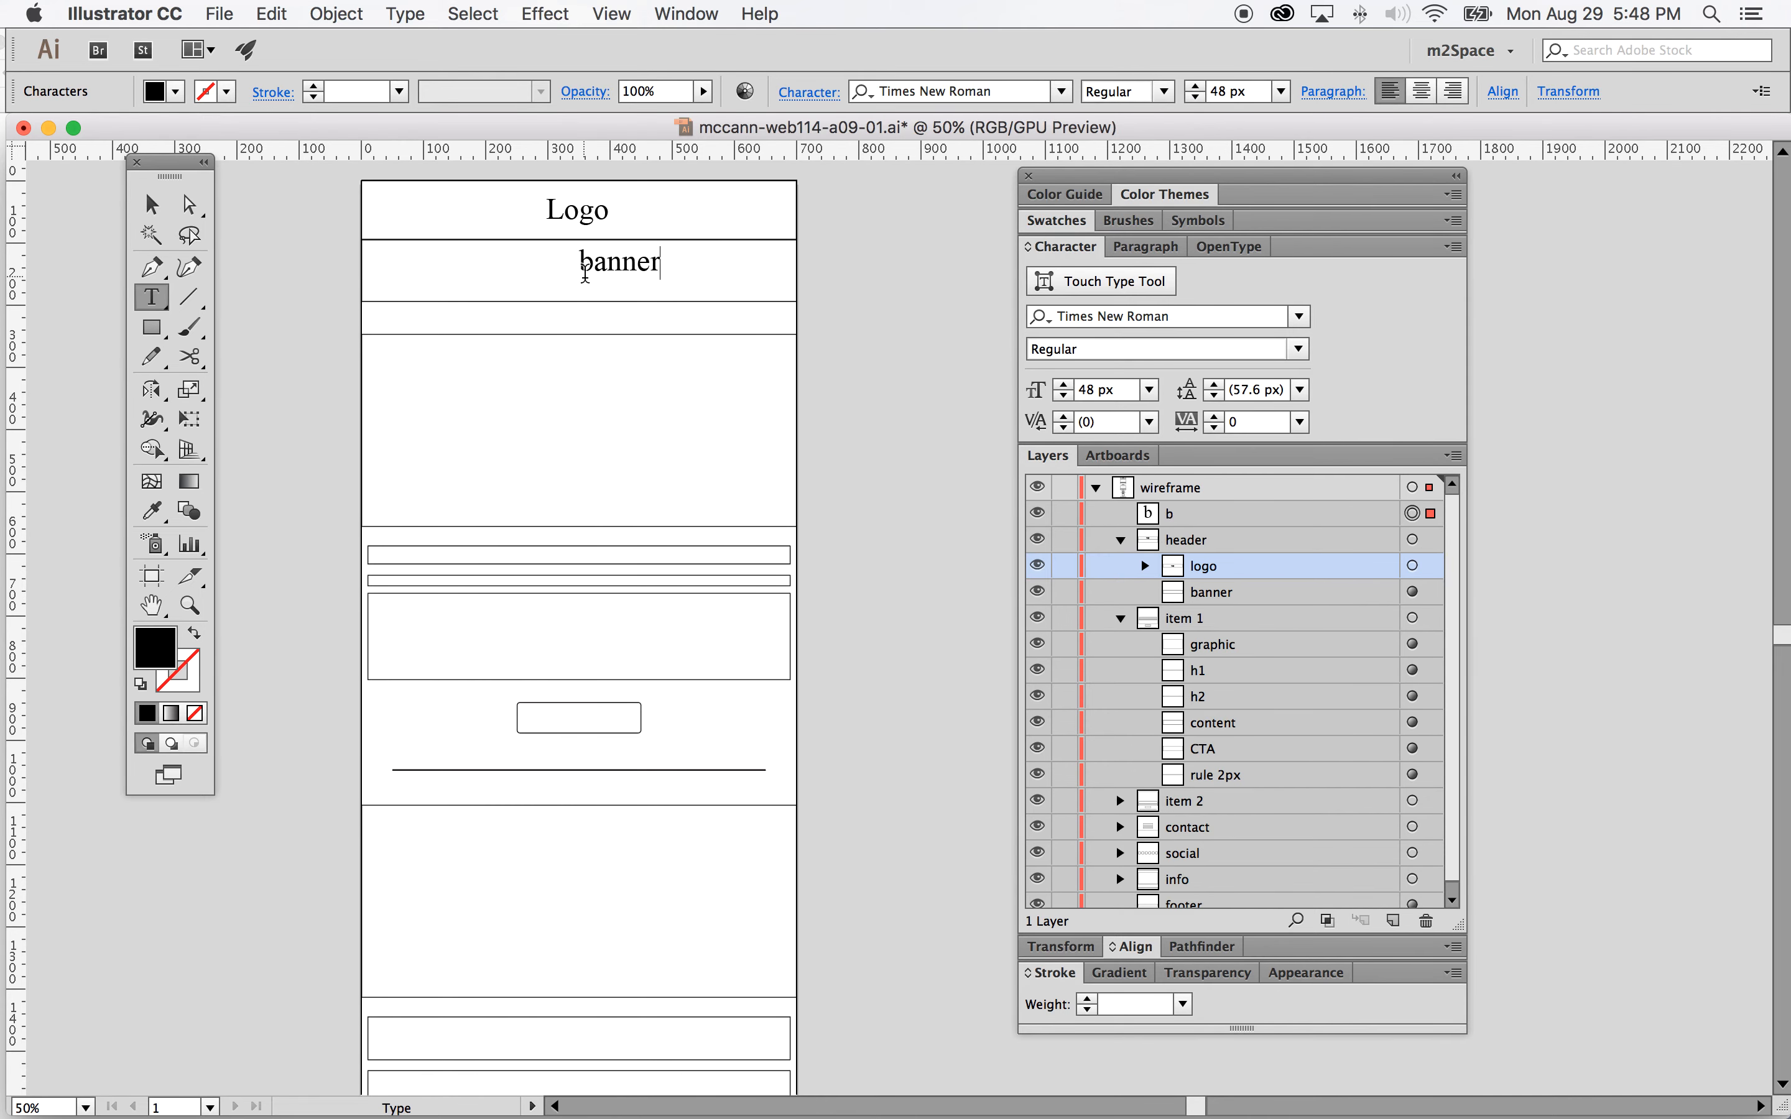
pyautogui.hscroll(1, 584, 272)
pyautogui.click(163, 212)
pyautogui.moveTo(642, 274); pyautogui.dragTo(589, 280)
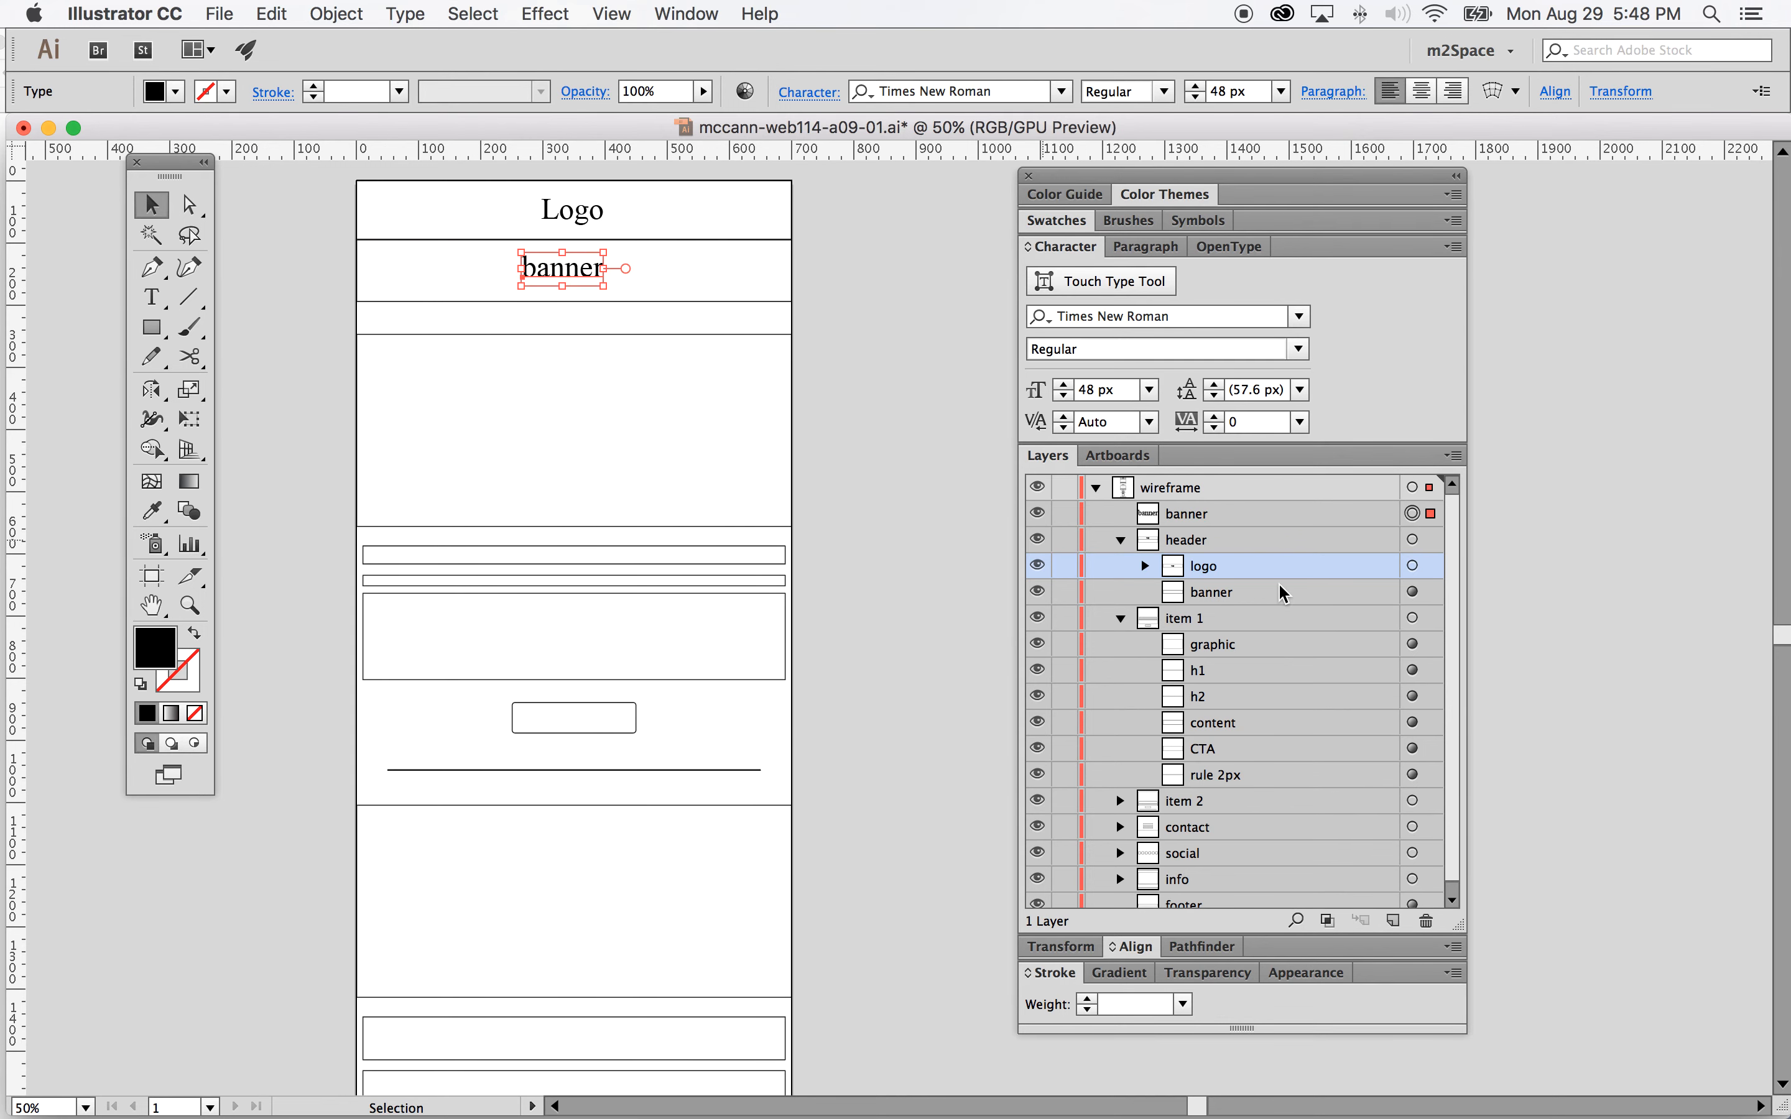
# Step: Move the "banner" text into the header group and group it with the banner rectangle
pyautogui.moveTo(1247, 513); pyautogui.dragTo(1294, 580)
pyautogui.keyDown('shift'); pyautogui.click(1412, 592); pyautogui.keyUp('shift')
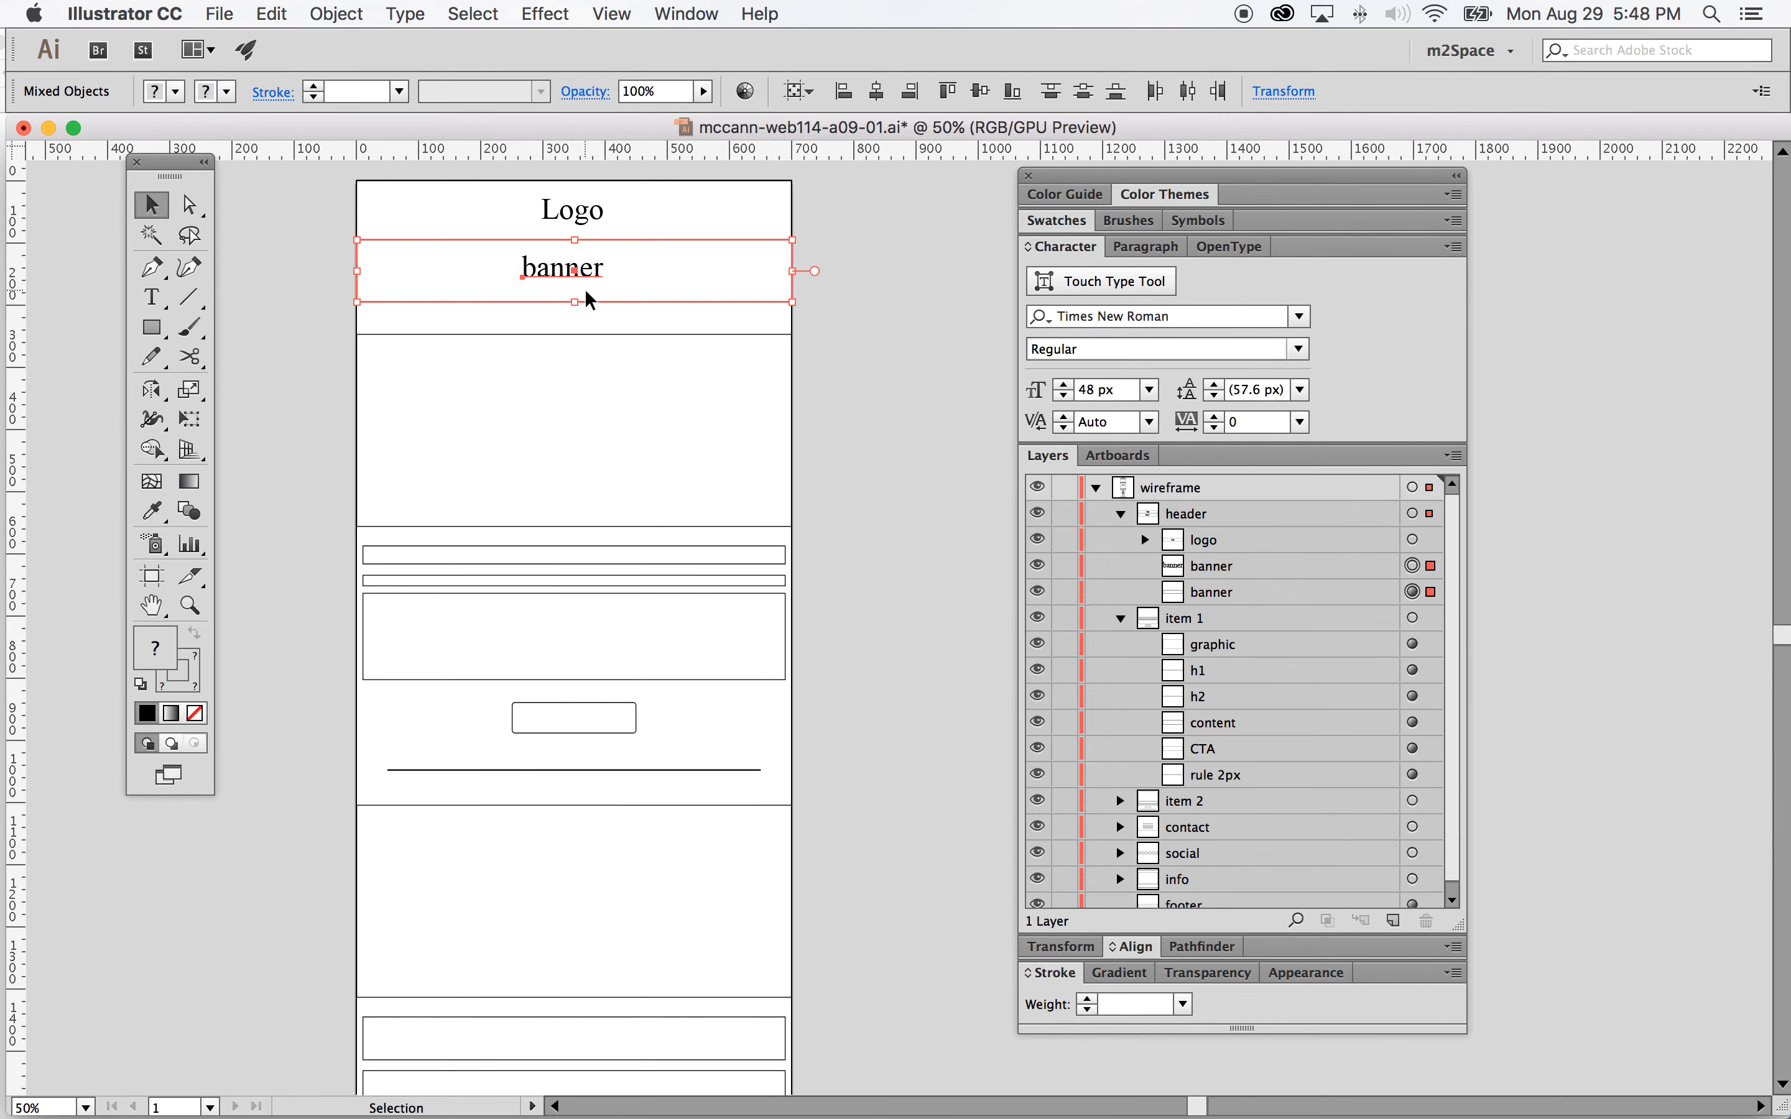
pyautogui.click(346, 13)
pyautogui.click(354, 105)
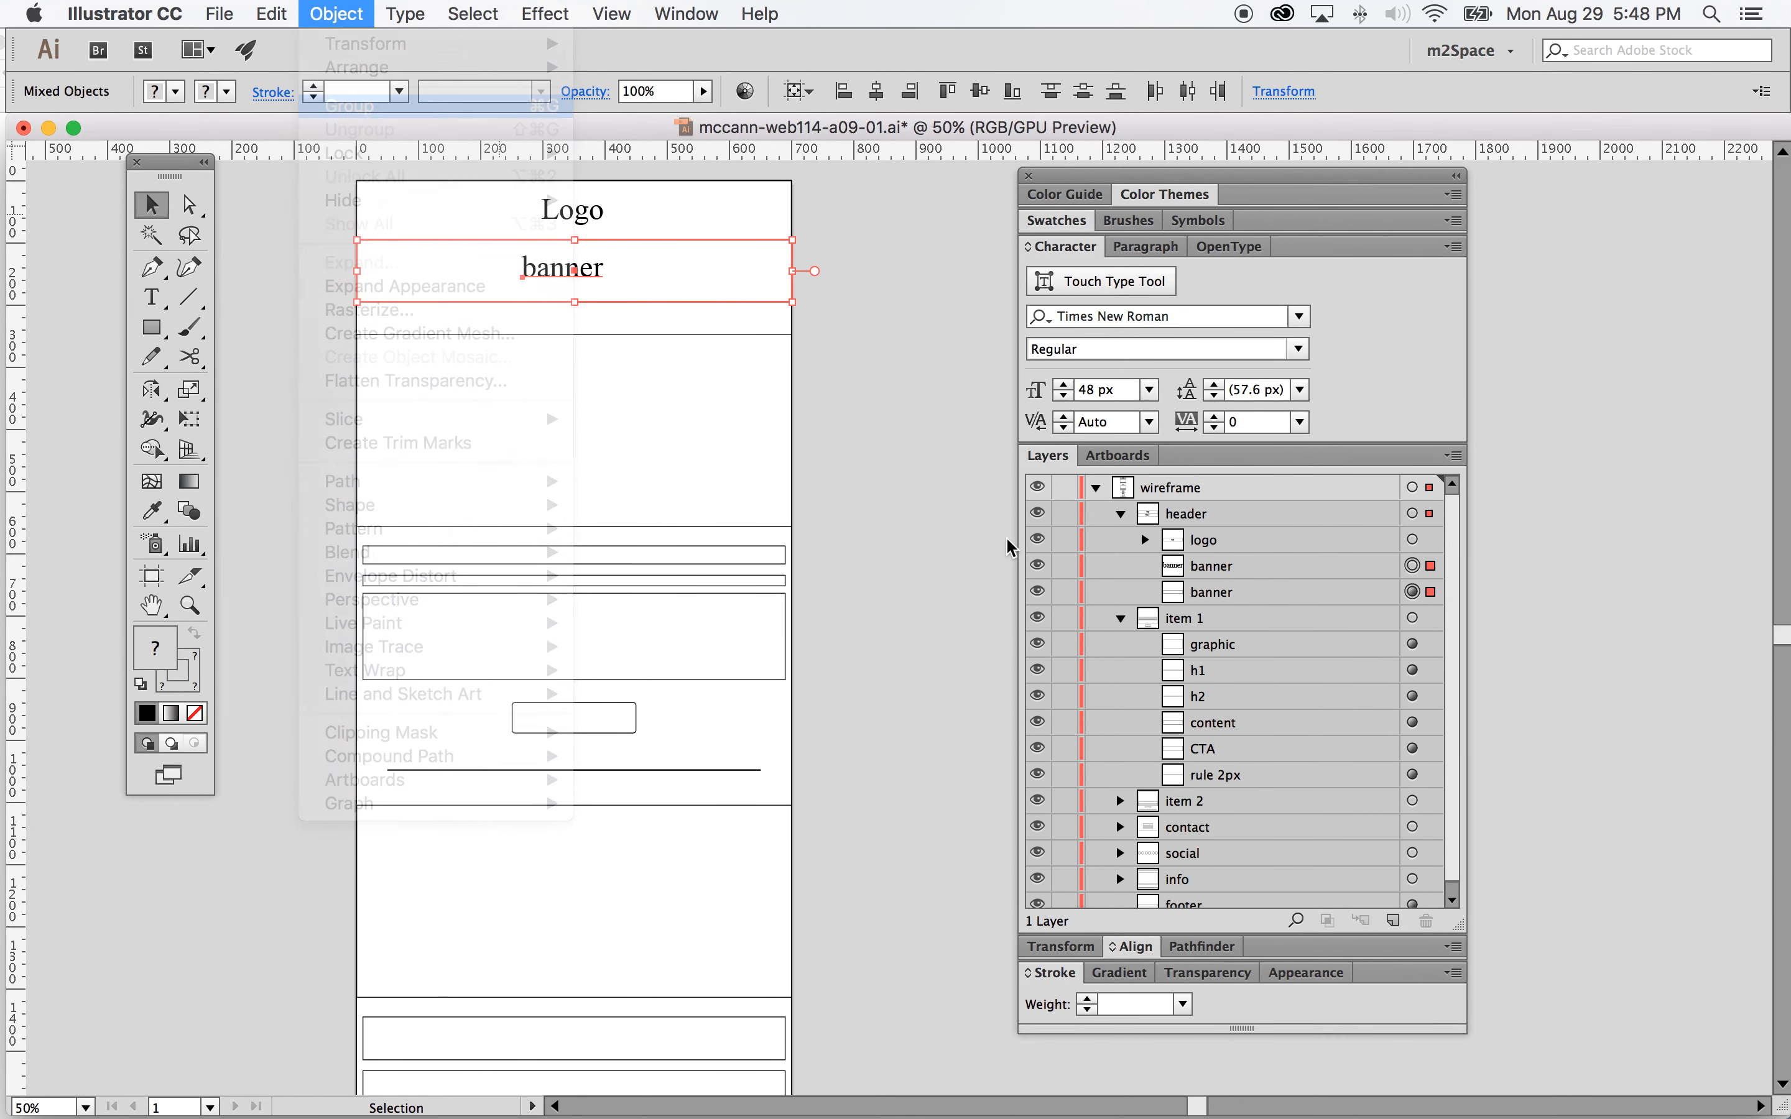
# Step: Name the new text and rectangle group "banner" and collapse the header group in the layer list
pyautogui.doubleClick(1221, 568)
pyautogui.write('banner')
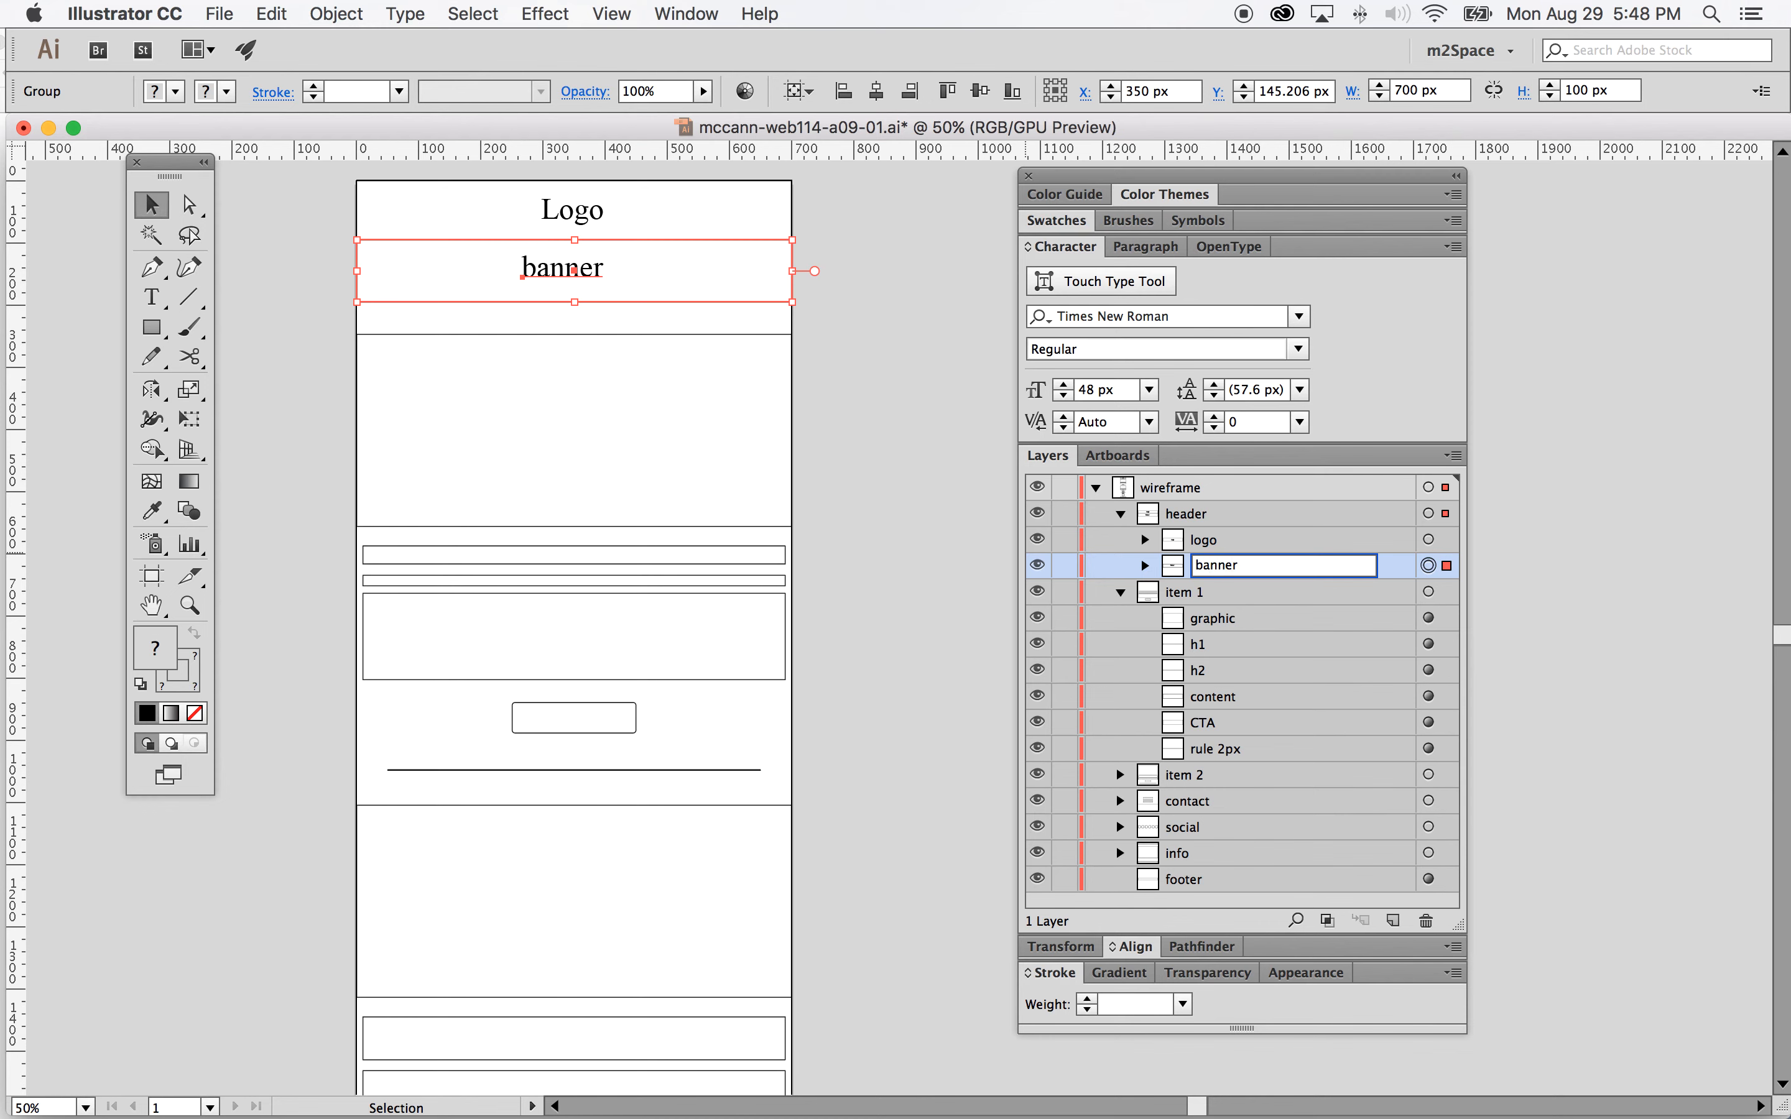
pyautogui.click(1521, 514)
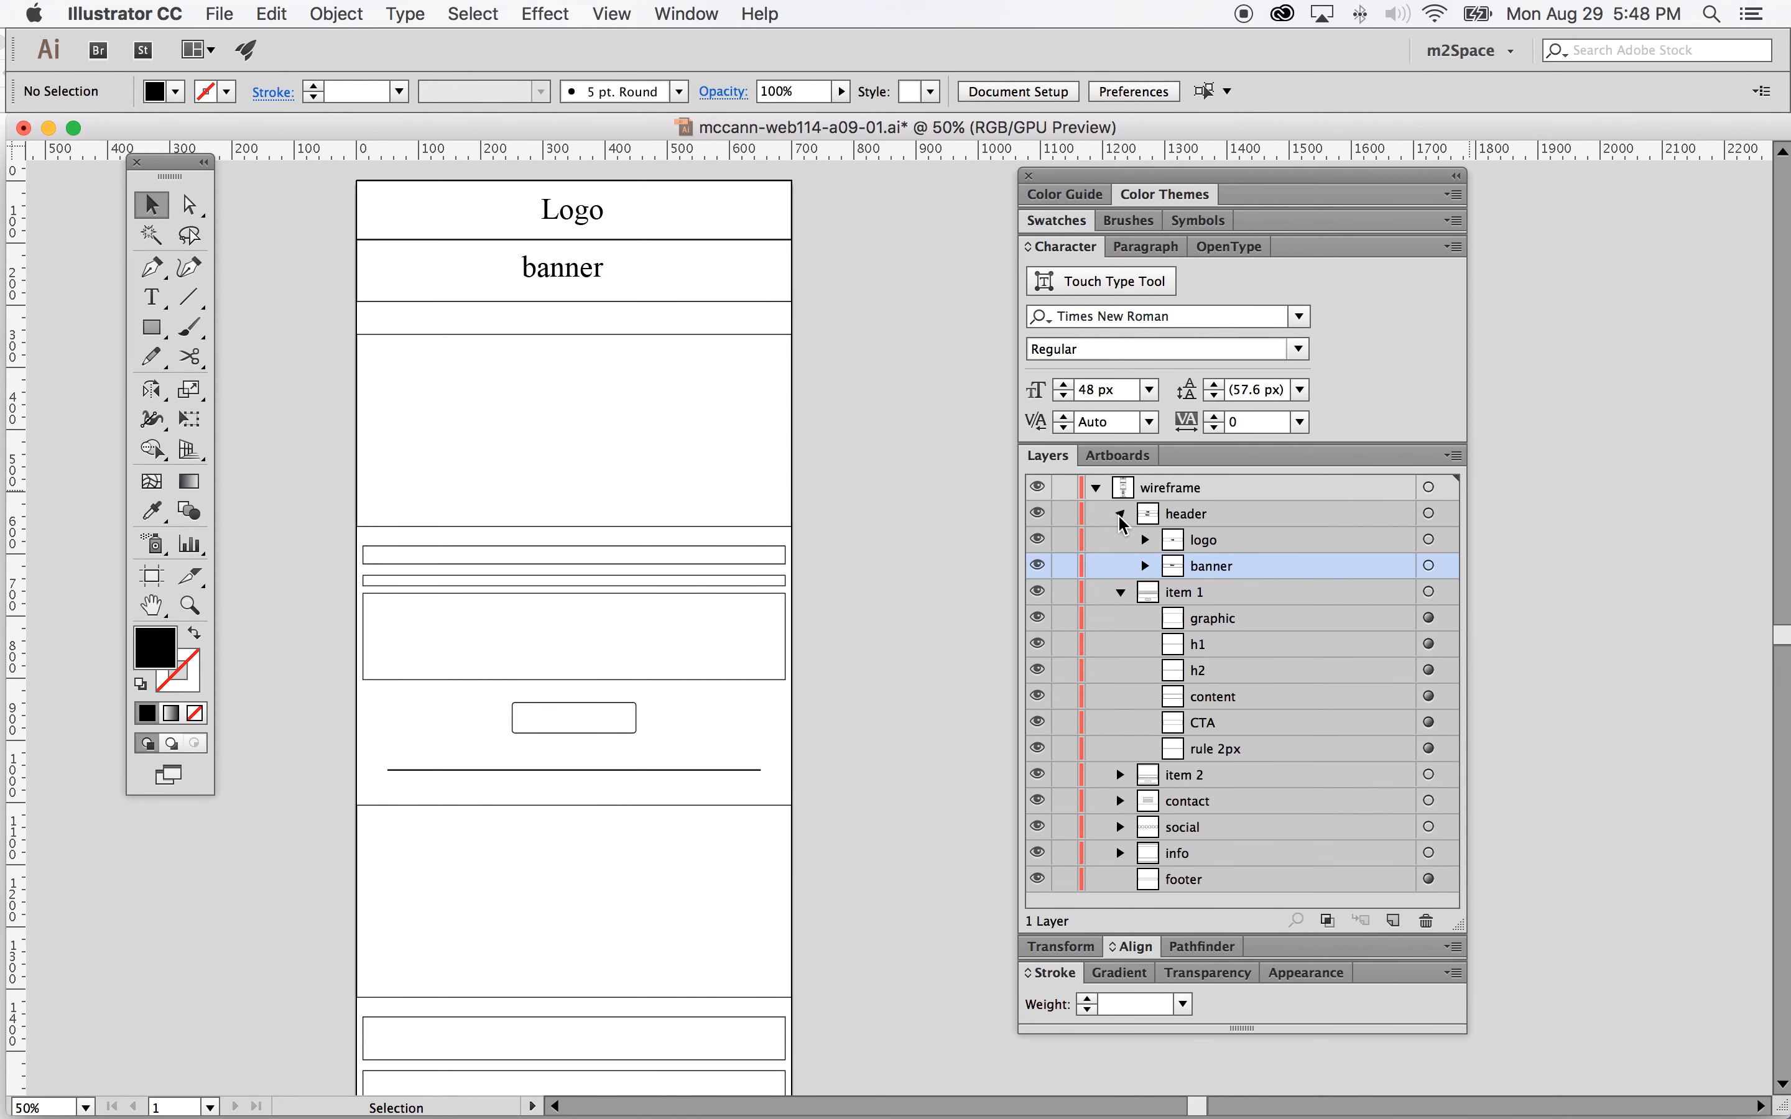
pyautogui.click(1121, 516)
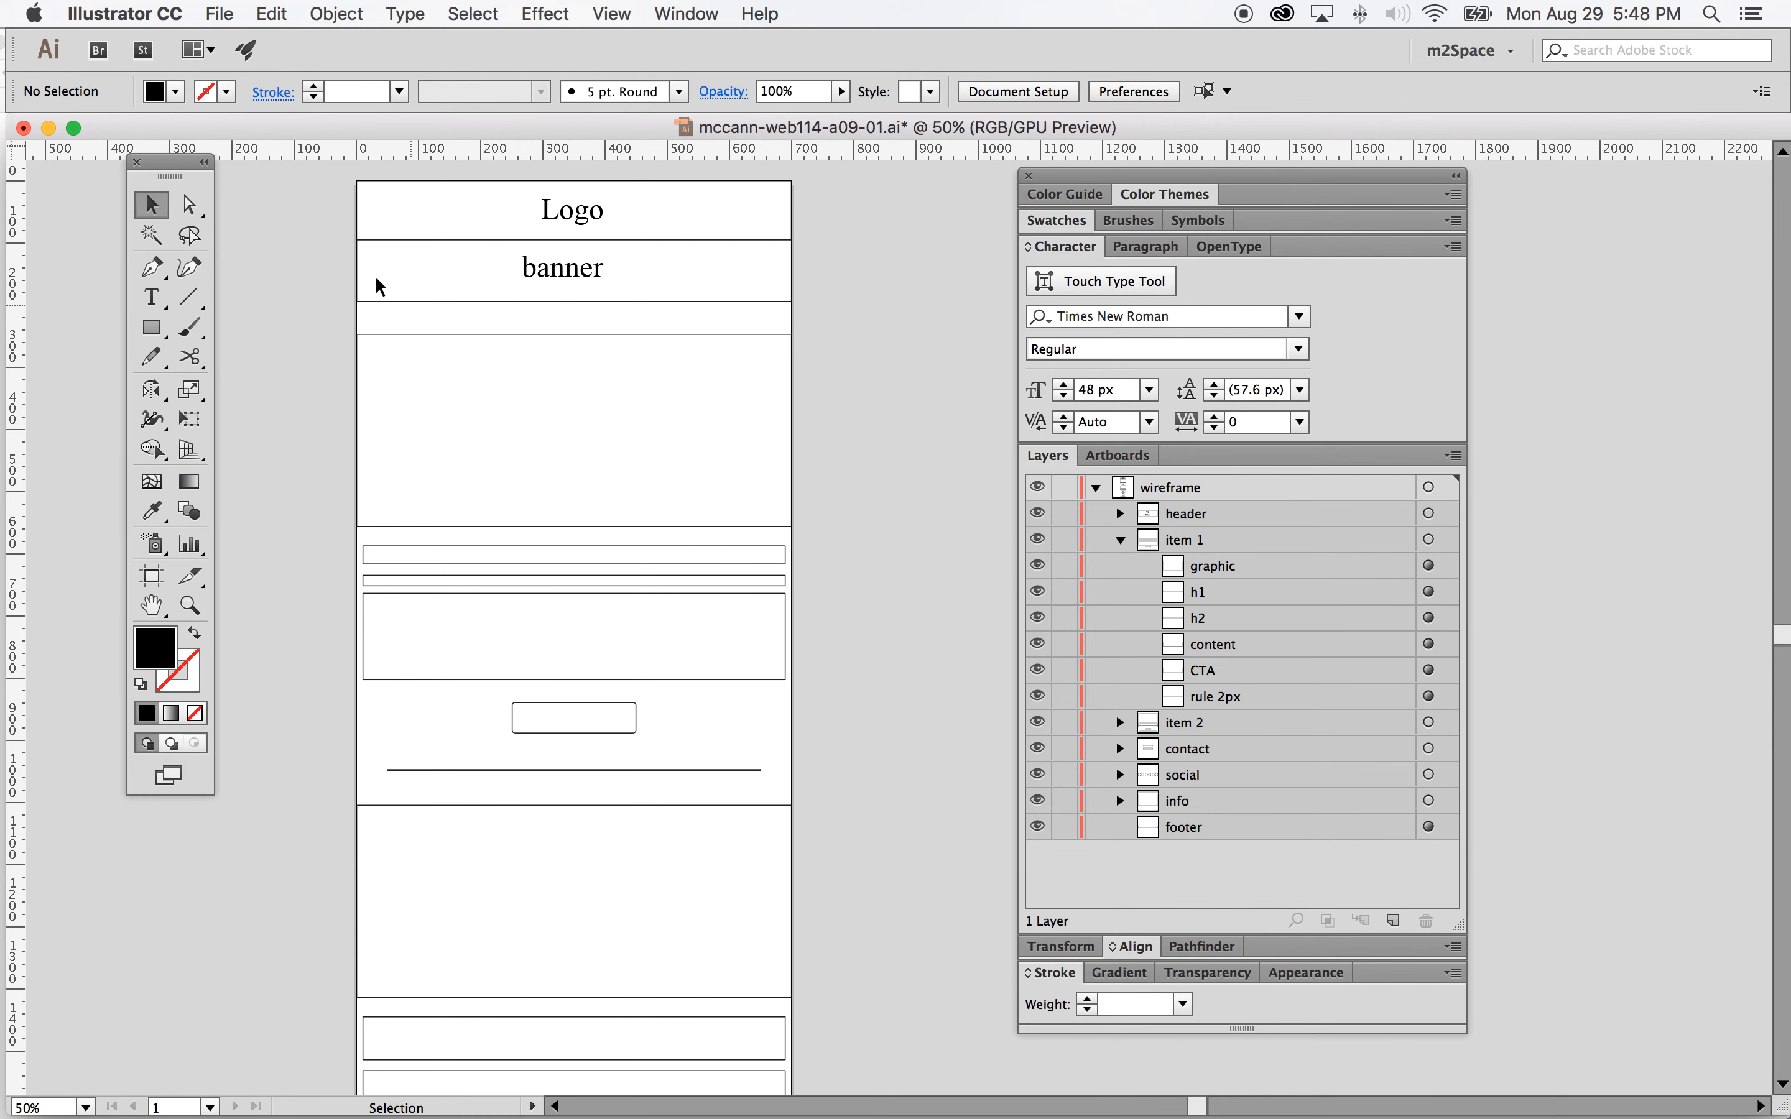
# Step: Add the text "graphic" at 48 px and position it near the middle of the large box below the banner
pyautogui.click(150, 296)
pyautogui.click(542, 408)
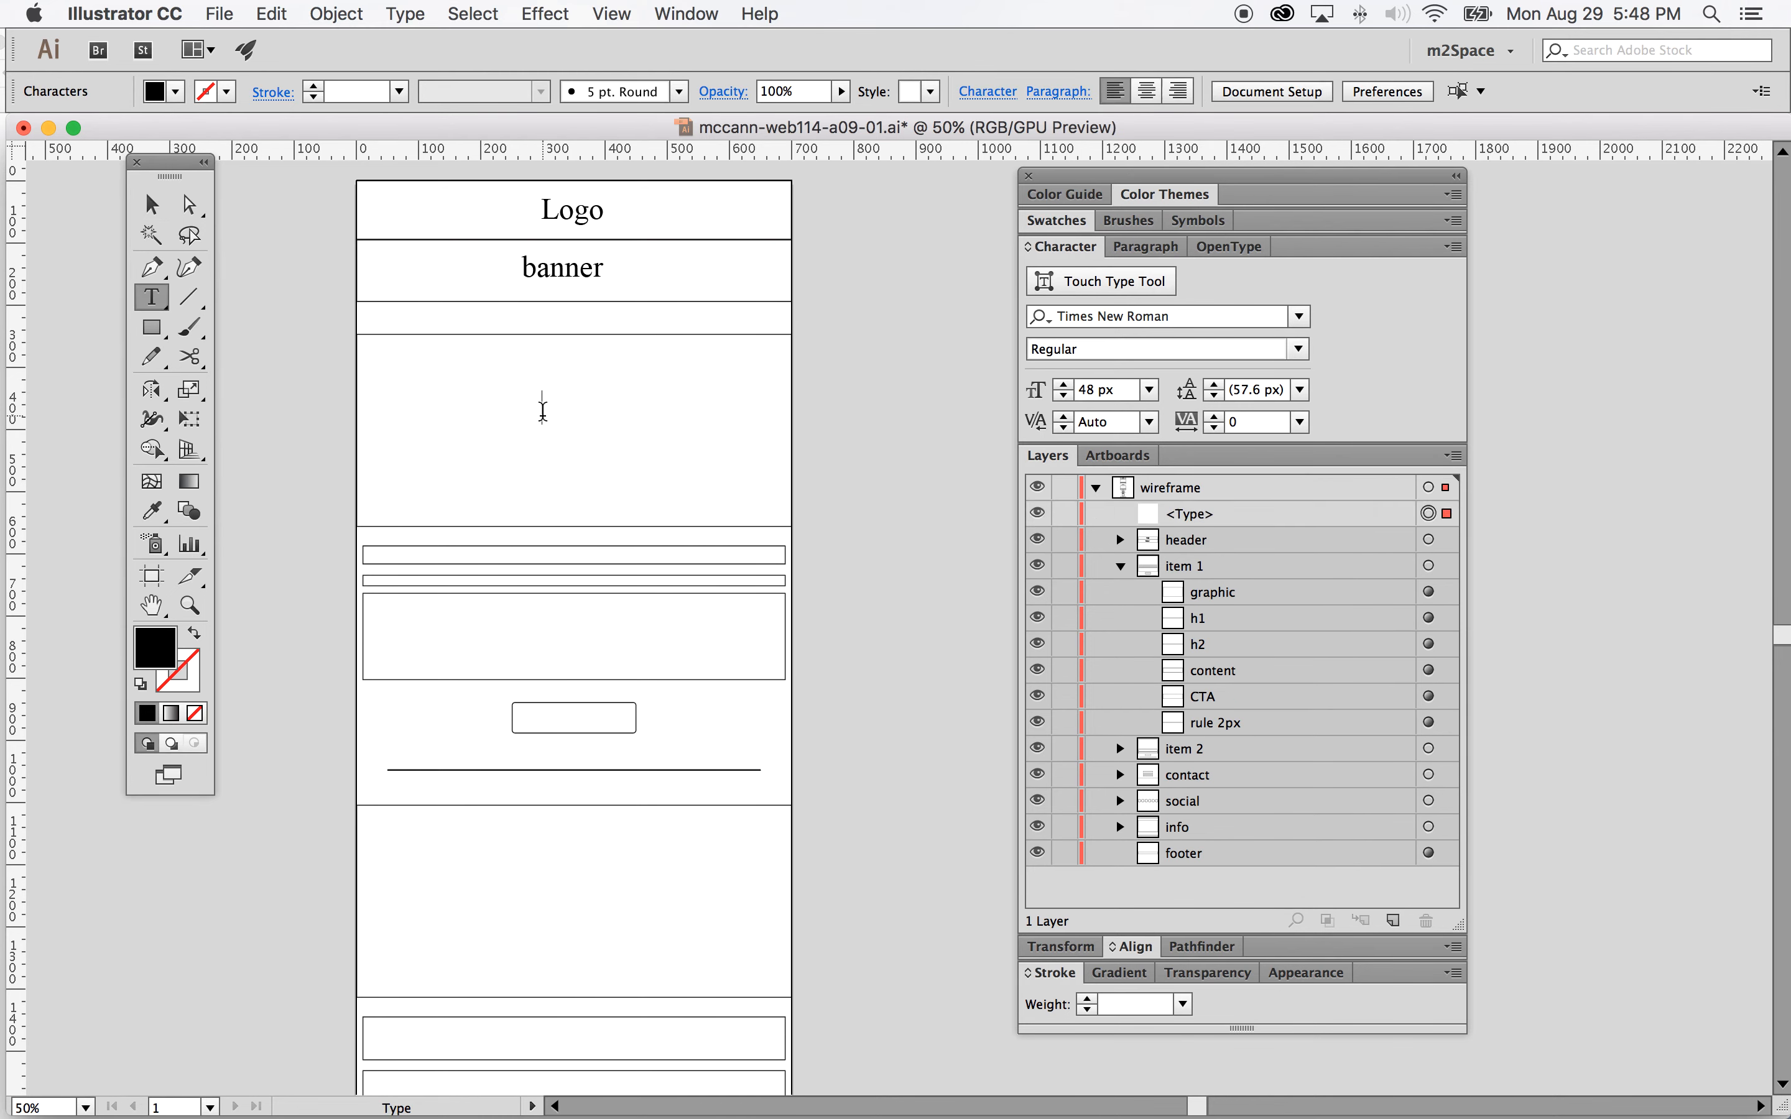
pyautogui.write('graphi')
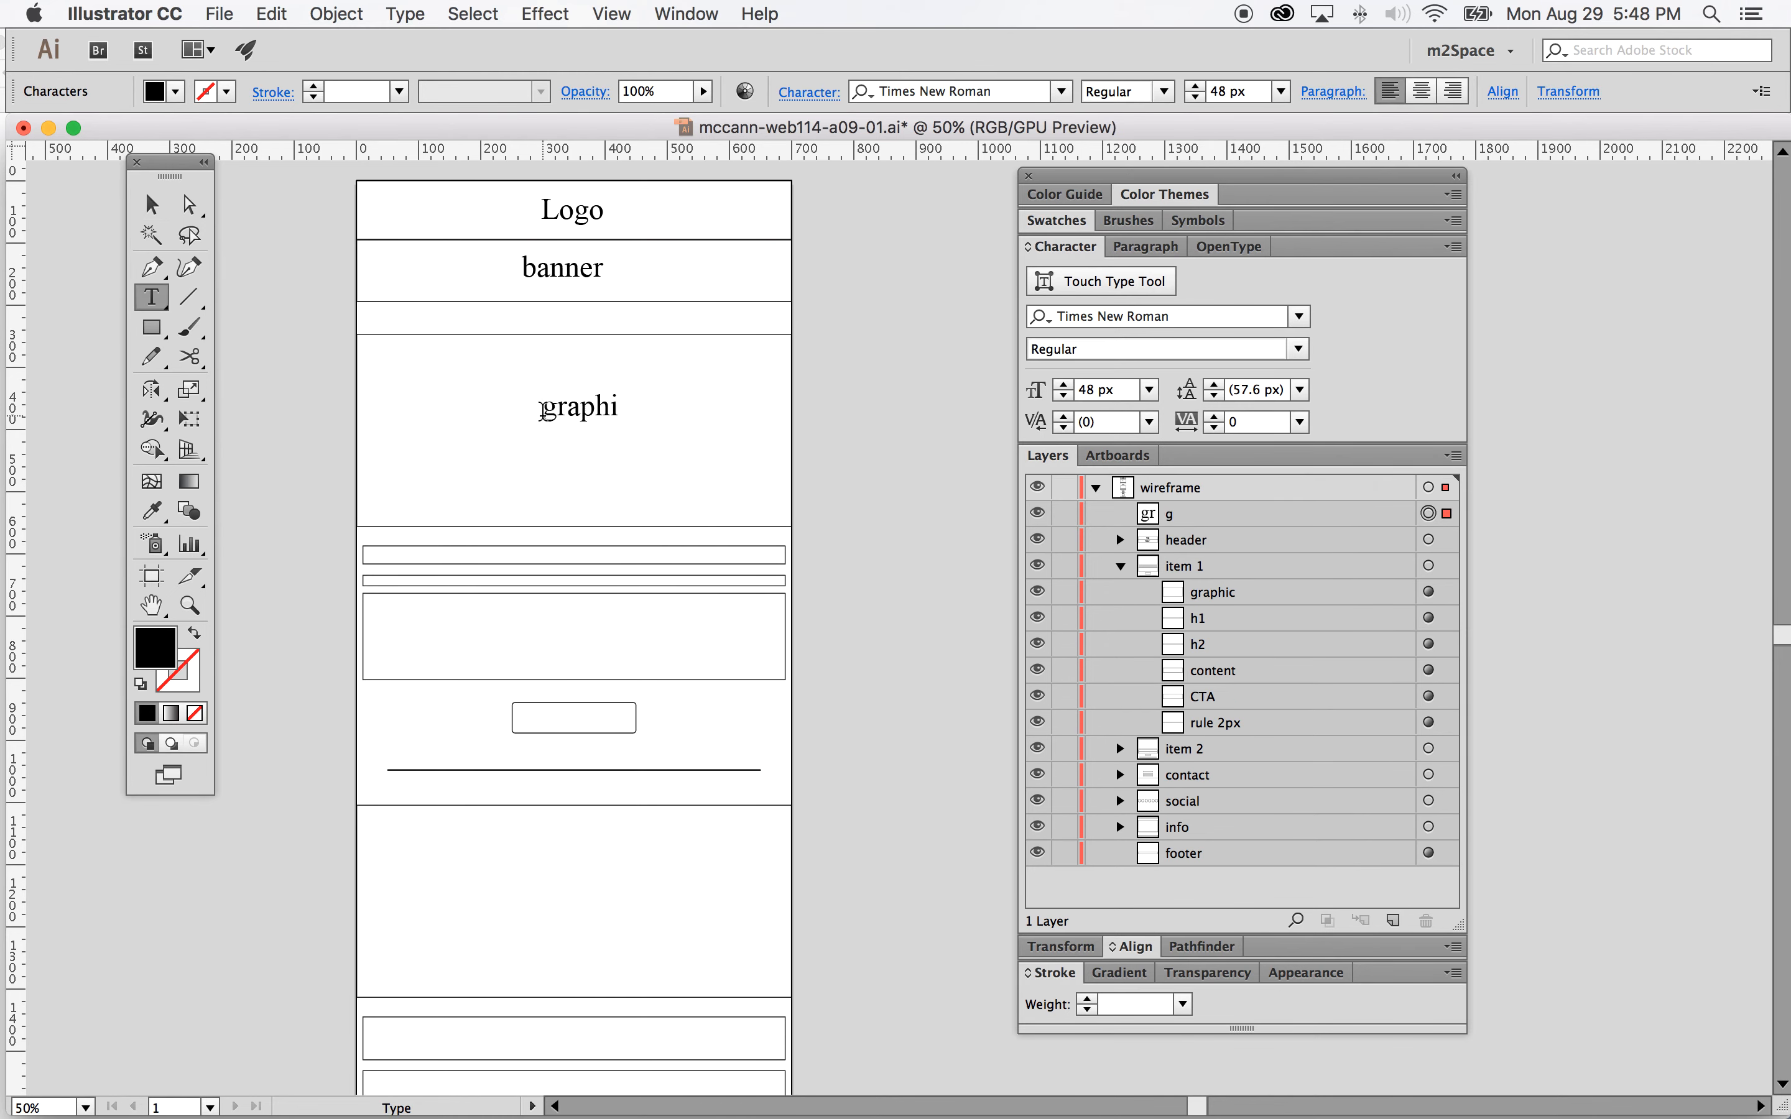
pyautogui.press('Escape')
pyautogui.moveTo(601, 412); pyautogui.dragTo(592, 424)
# Step: Move the "graphic" text into the item 1 group and group it with the graphic rectangle
pyautogui.moveTo(1324, 513); pyautogui.dragTo(1336, 576)
pyautogui.keyDown('shift'); pyautogui.click(1430, 592); pyautogui.keyUp('shift')
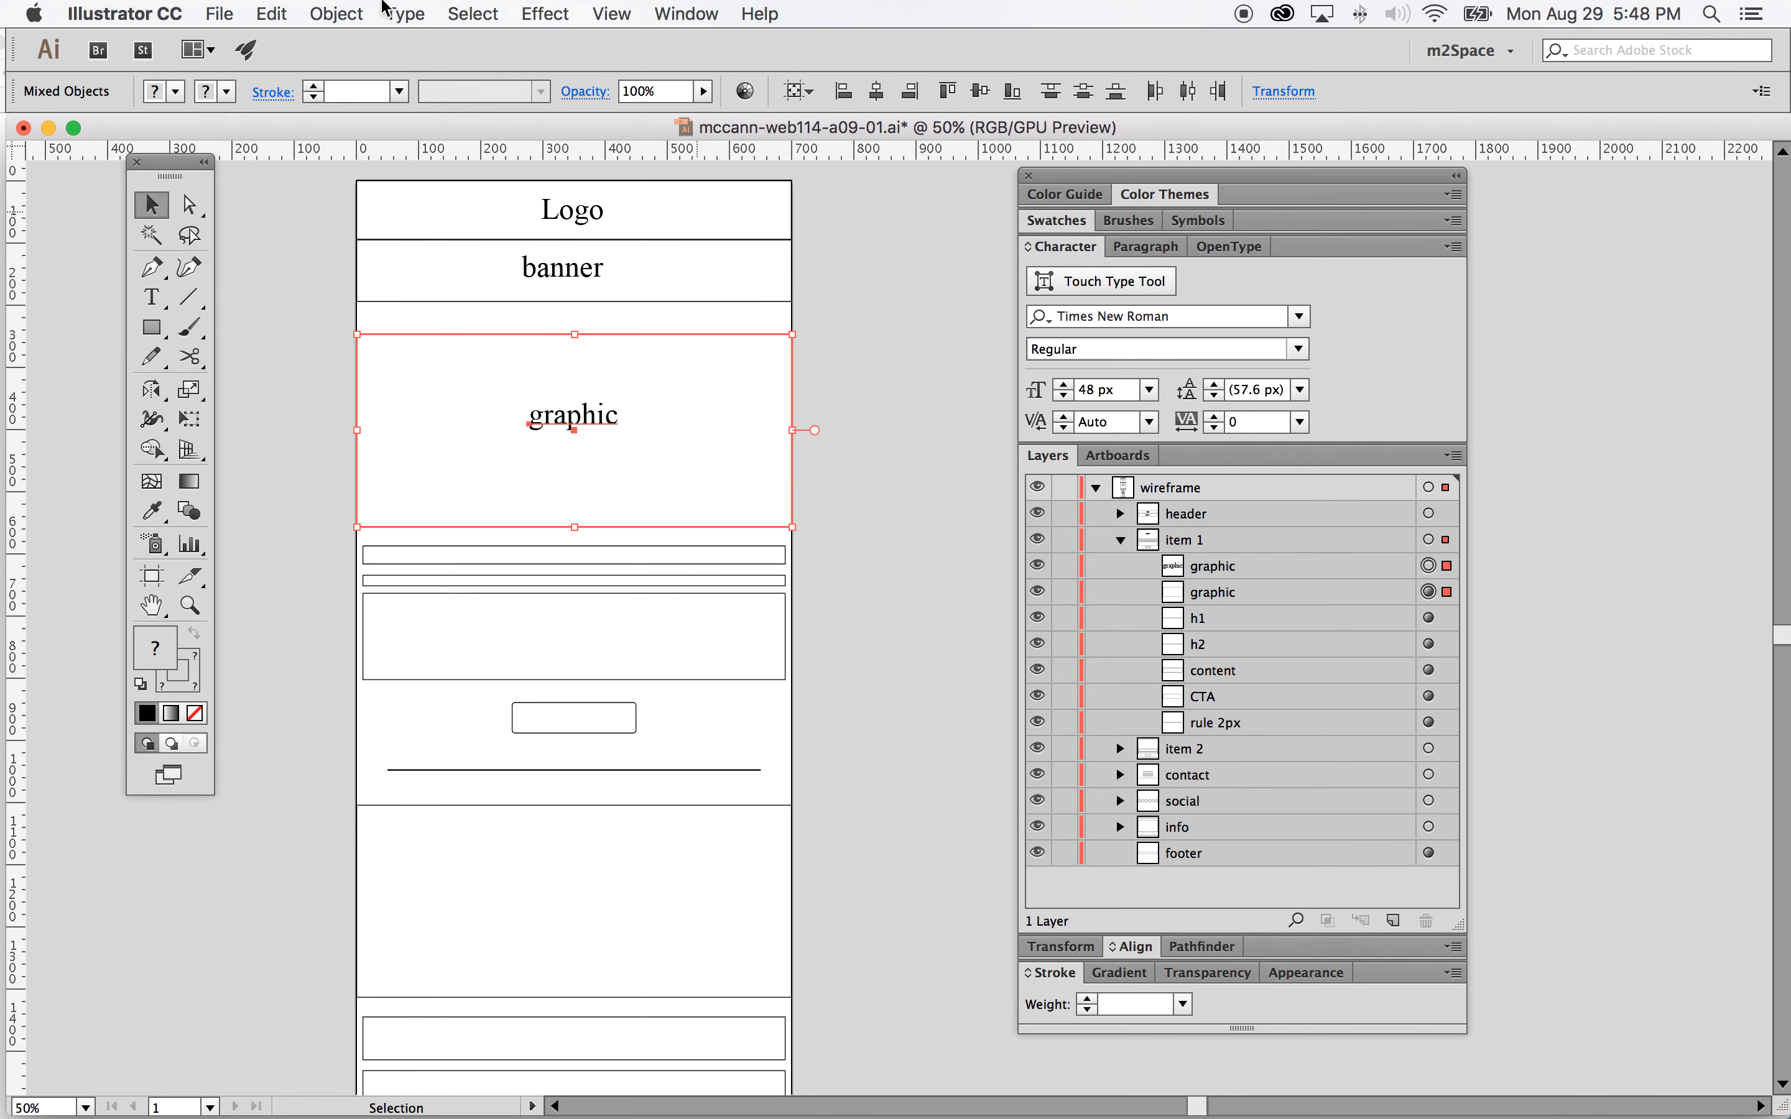
pyautogui.click(336, 13)
pyautogui.click(356, 118)
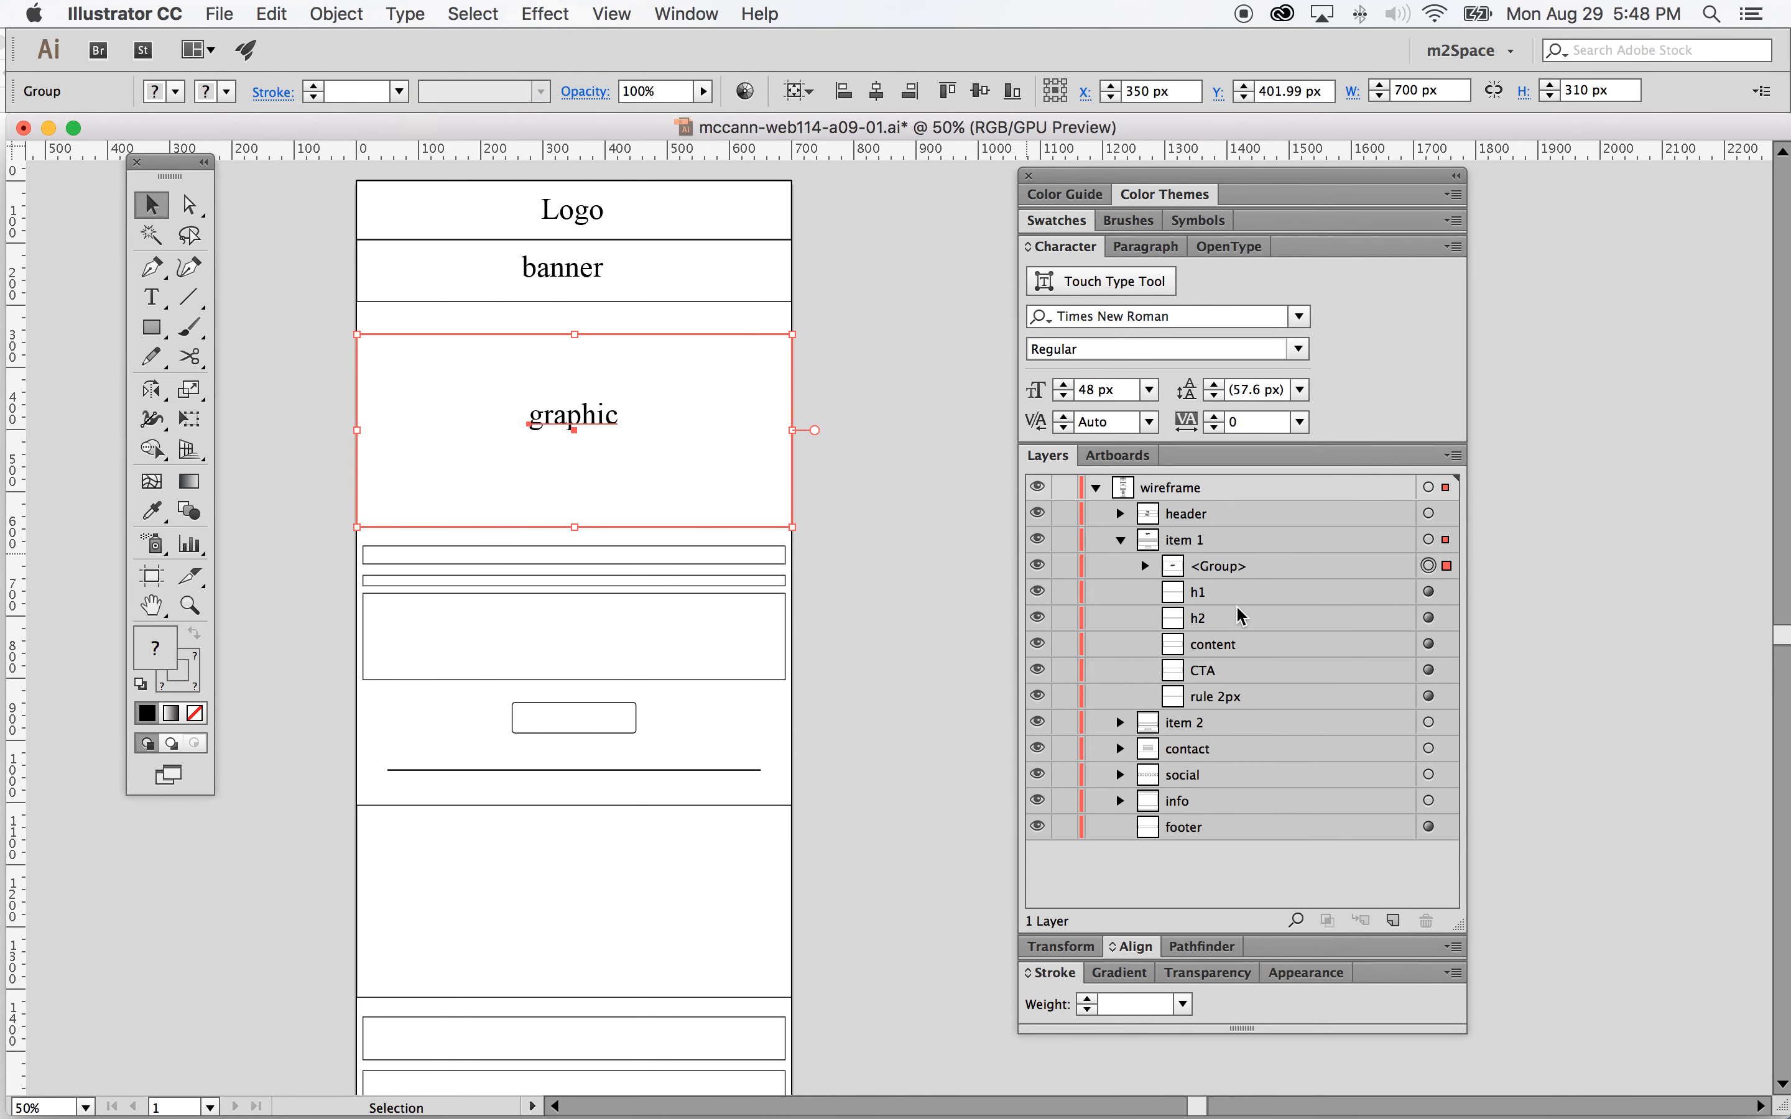
# Step: Name the new text and rectangle group "grphic"
pyautogui.doubleClick(1229, 567)
pyautogui.write('grphic')
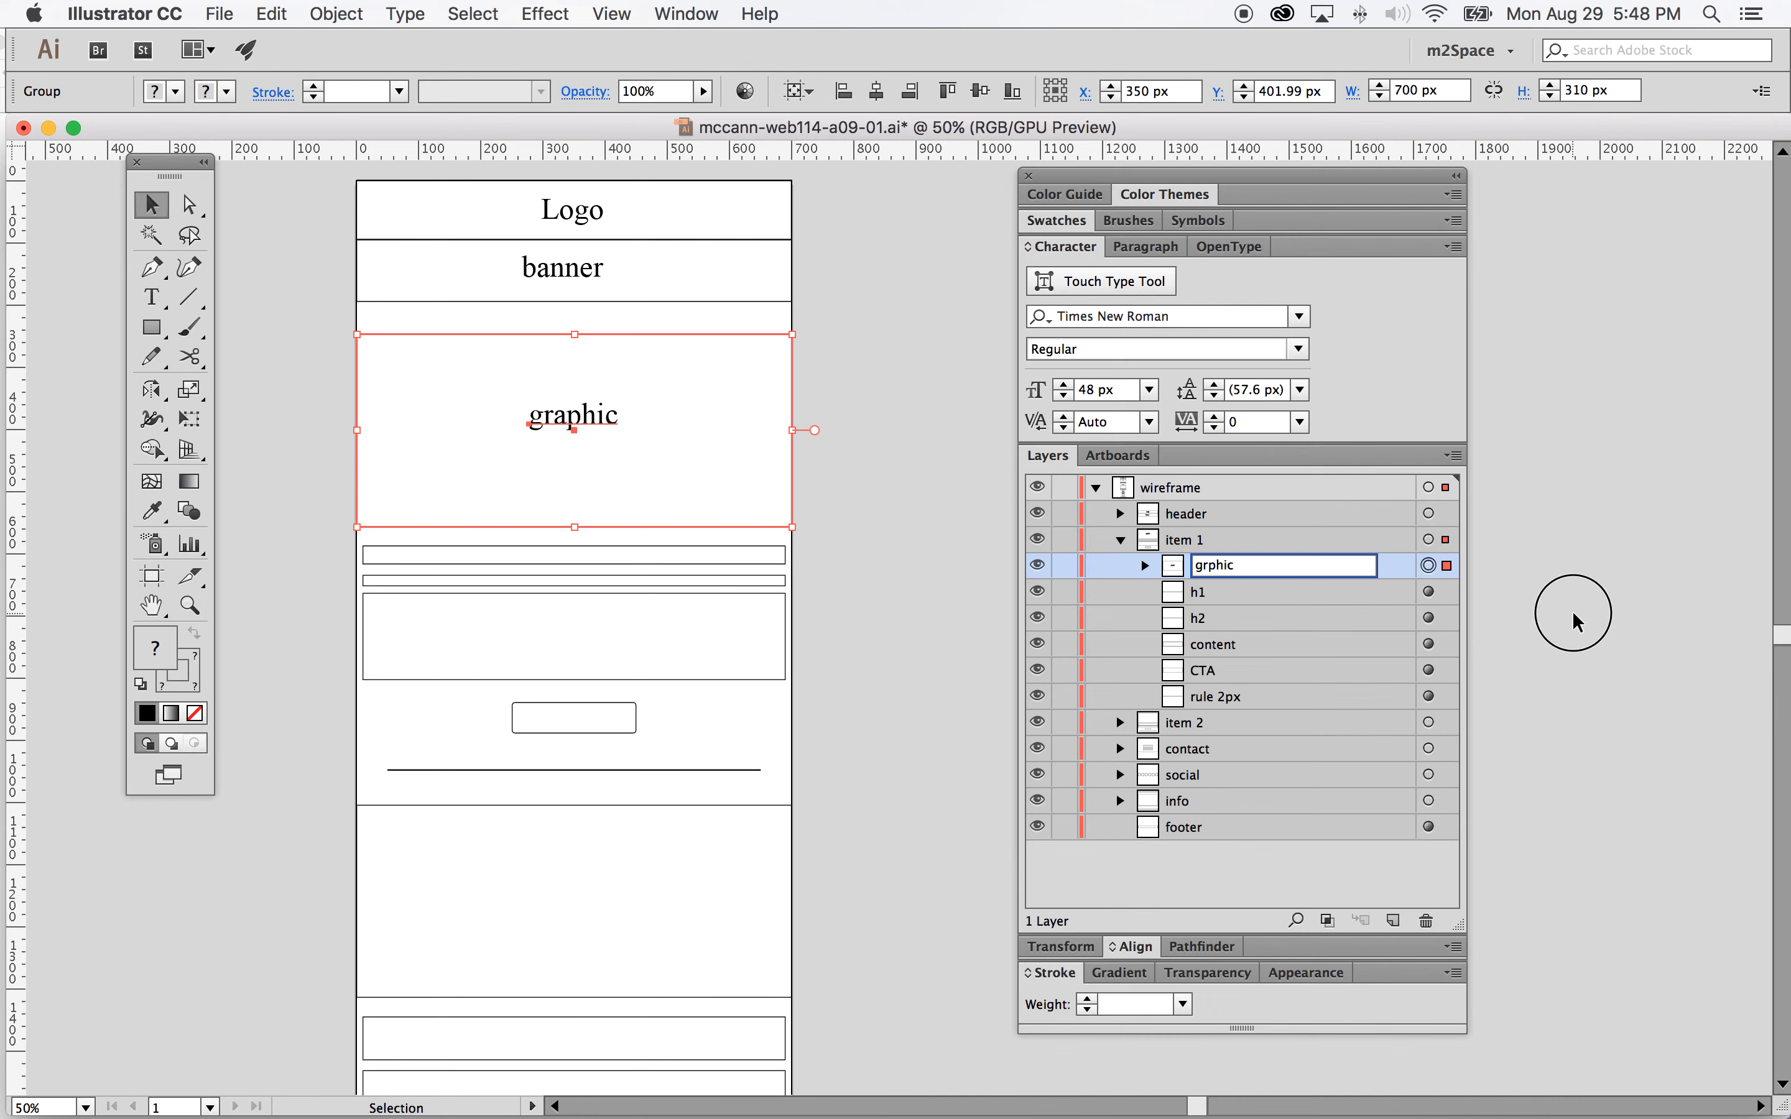
pyautogui.click(1575, 611)
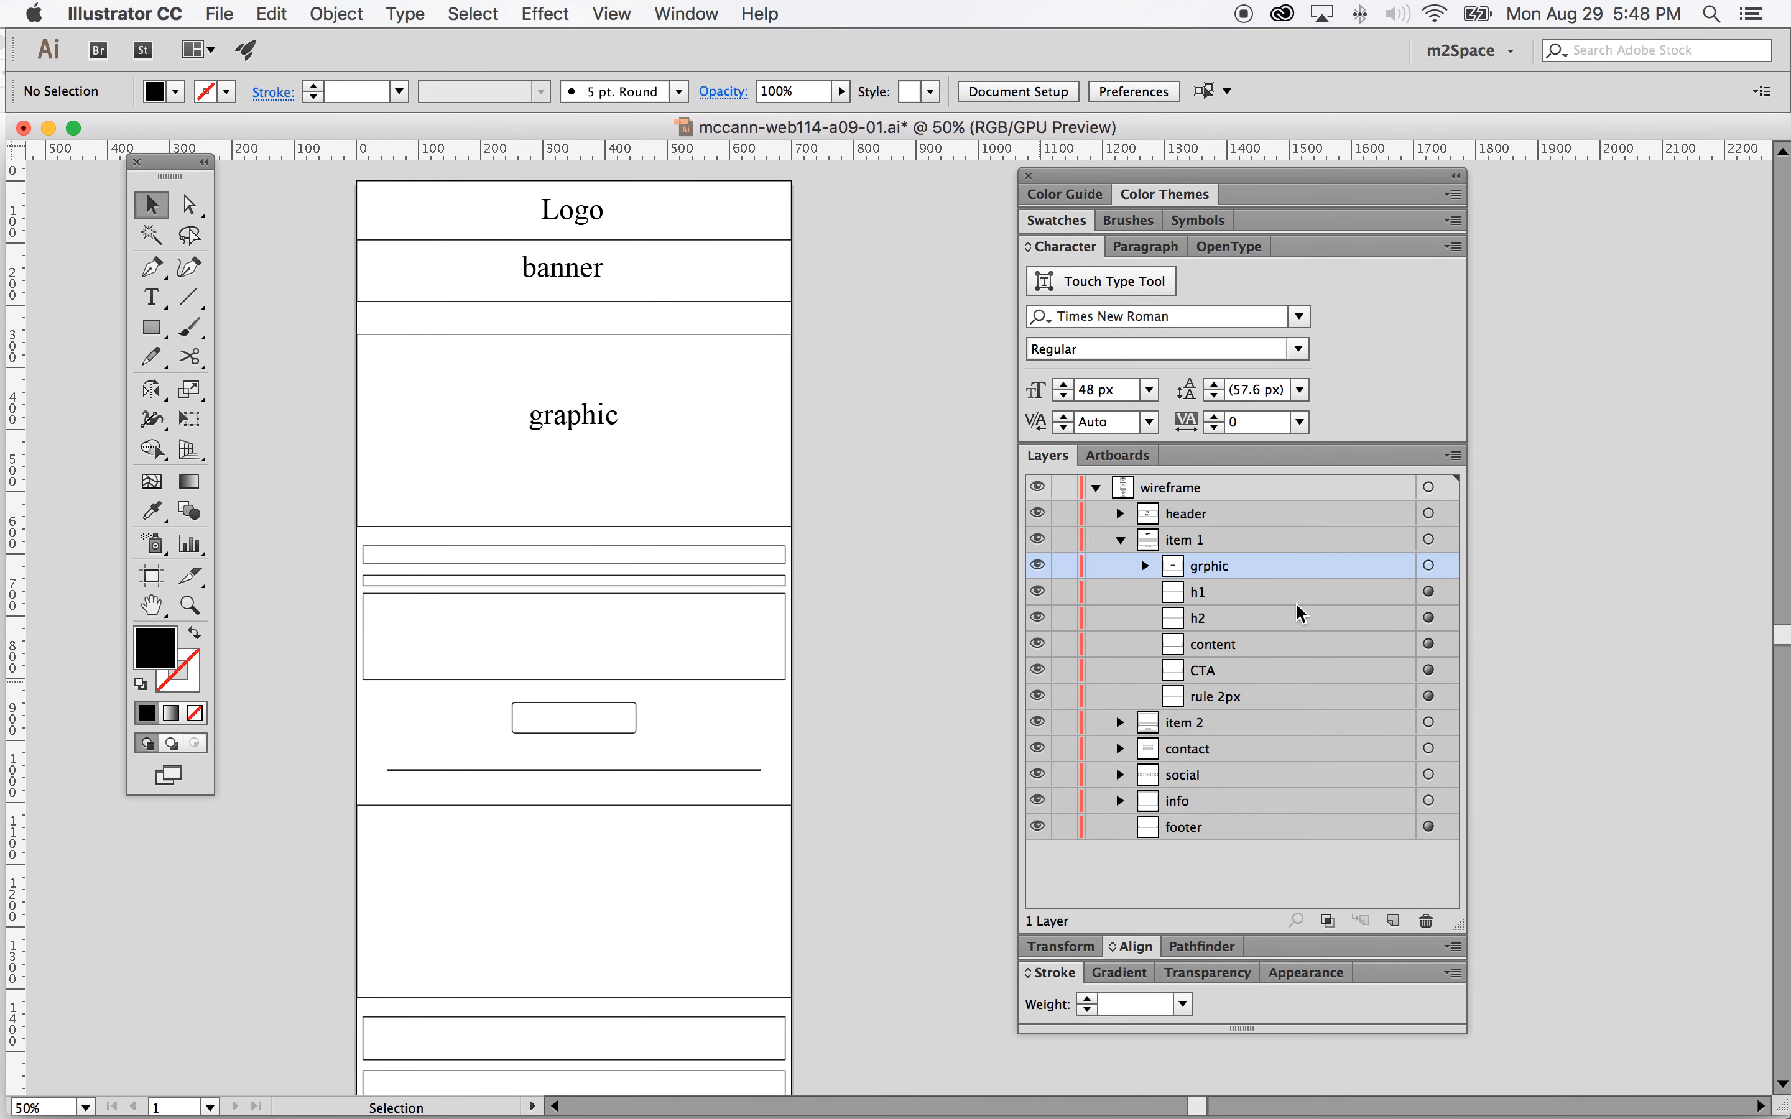
# Step: Lock the item 1 group and start a new text line at the h1 box
pyautogui.click(152, 297)
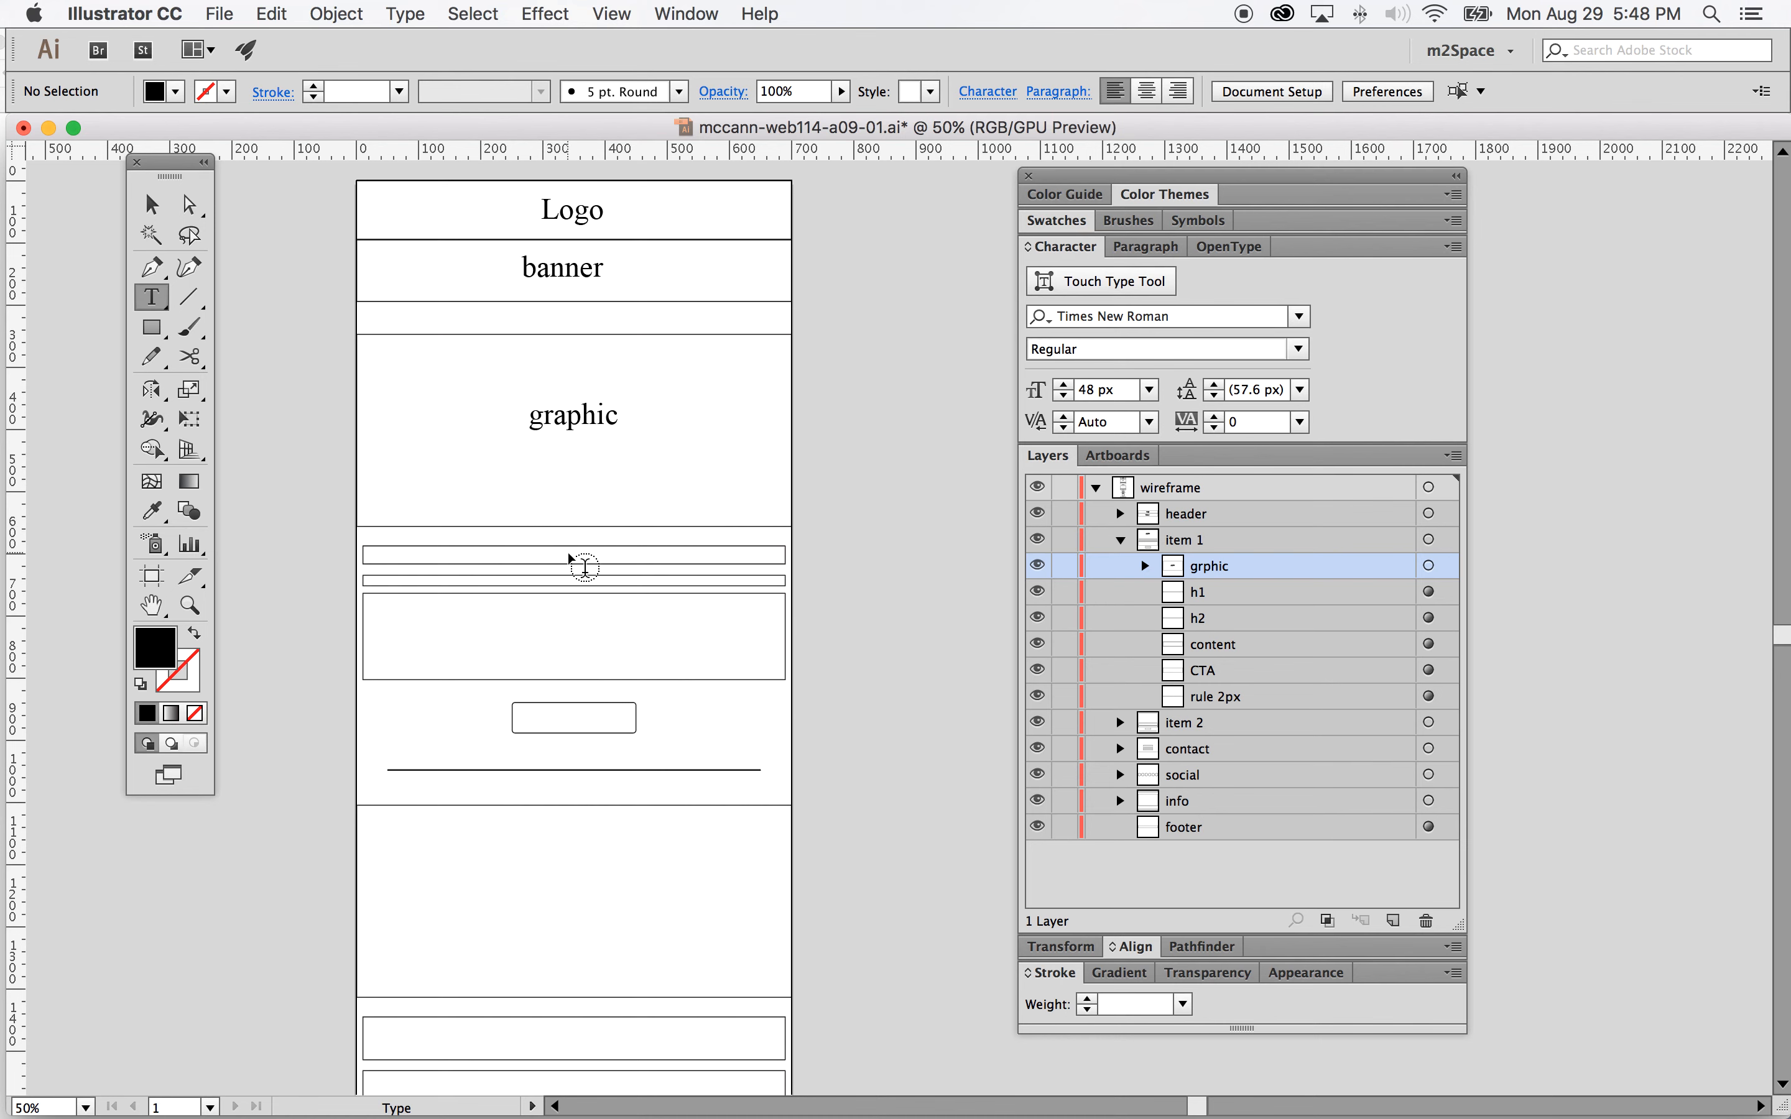
pyautogui.click(1064, 566)
pyautogui.click(1064, 540)
pyautogui.click(564, 559)
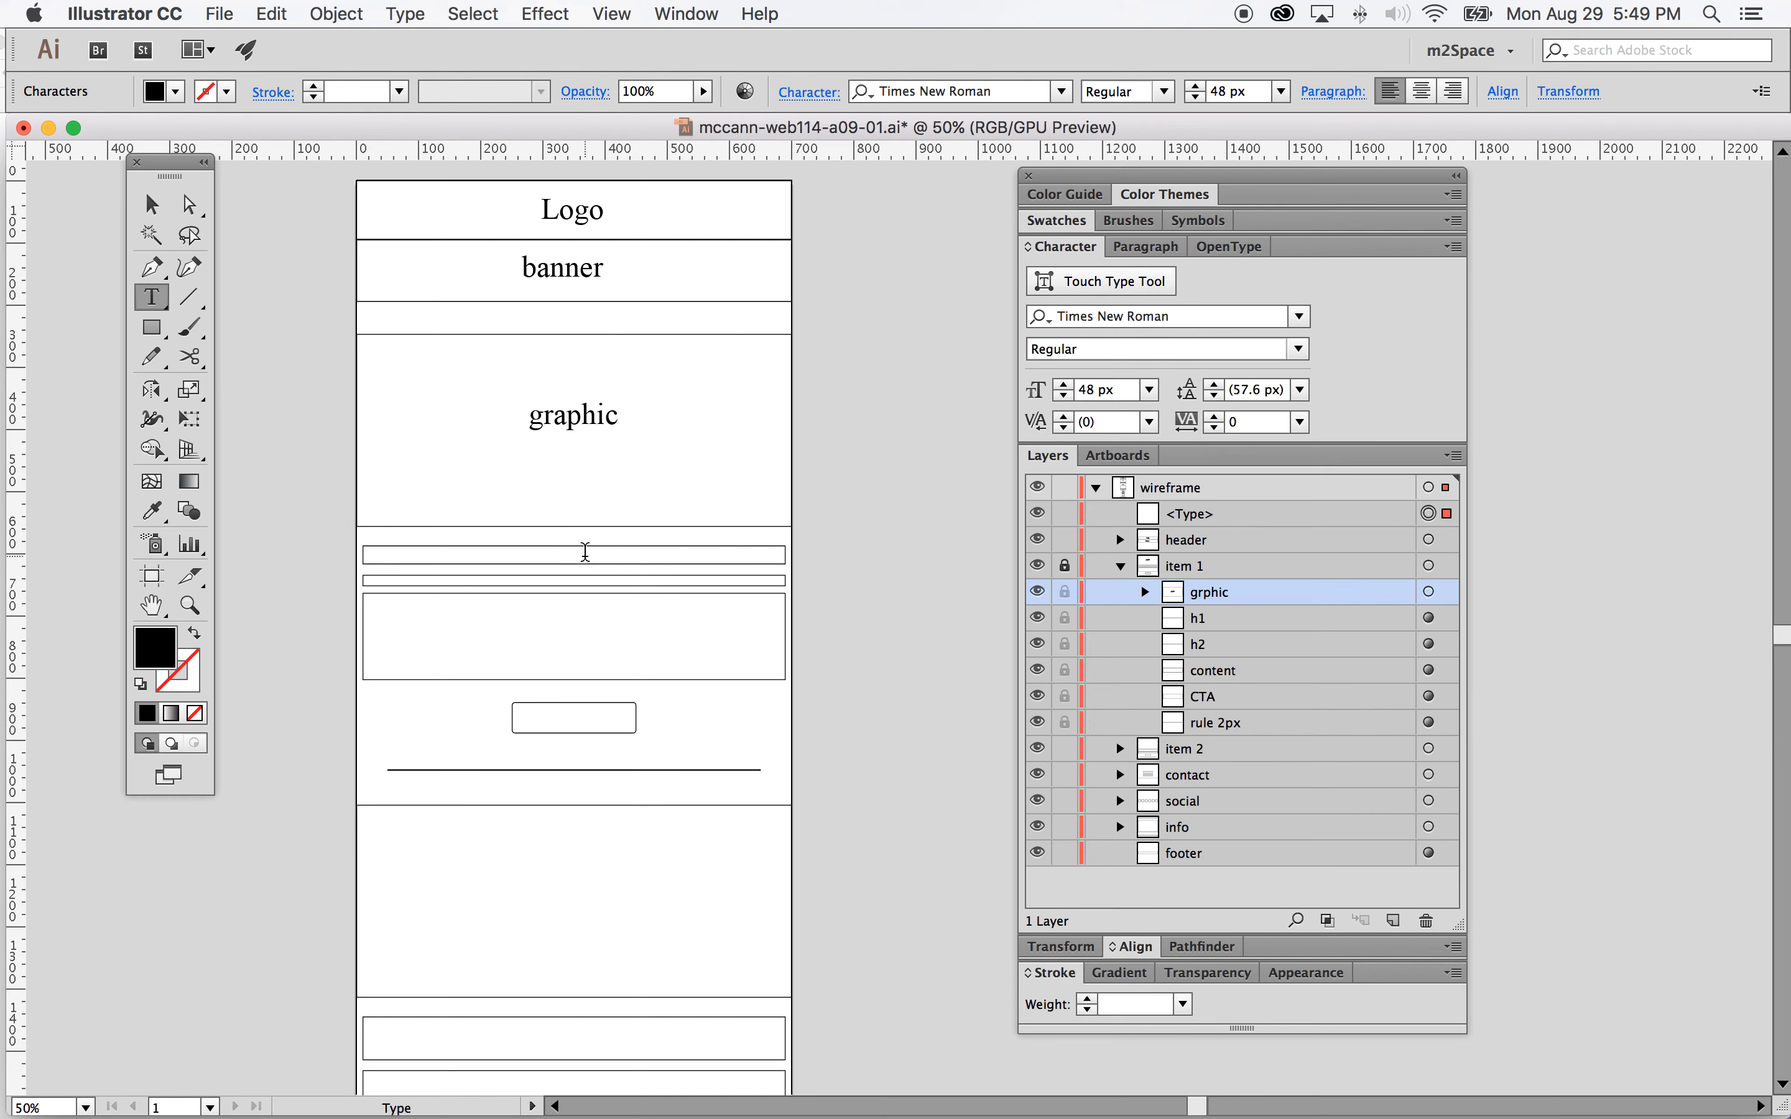
# Step: Copy "Lorem ipsum dolor sit amet" from the Lorem Ipsum page in Firefox and paste it into the new text line in Illustrator
pyautogui.moveTo(1785, 1111); pyautogui.dragTo(1656, 1115)
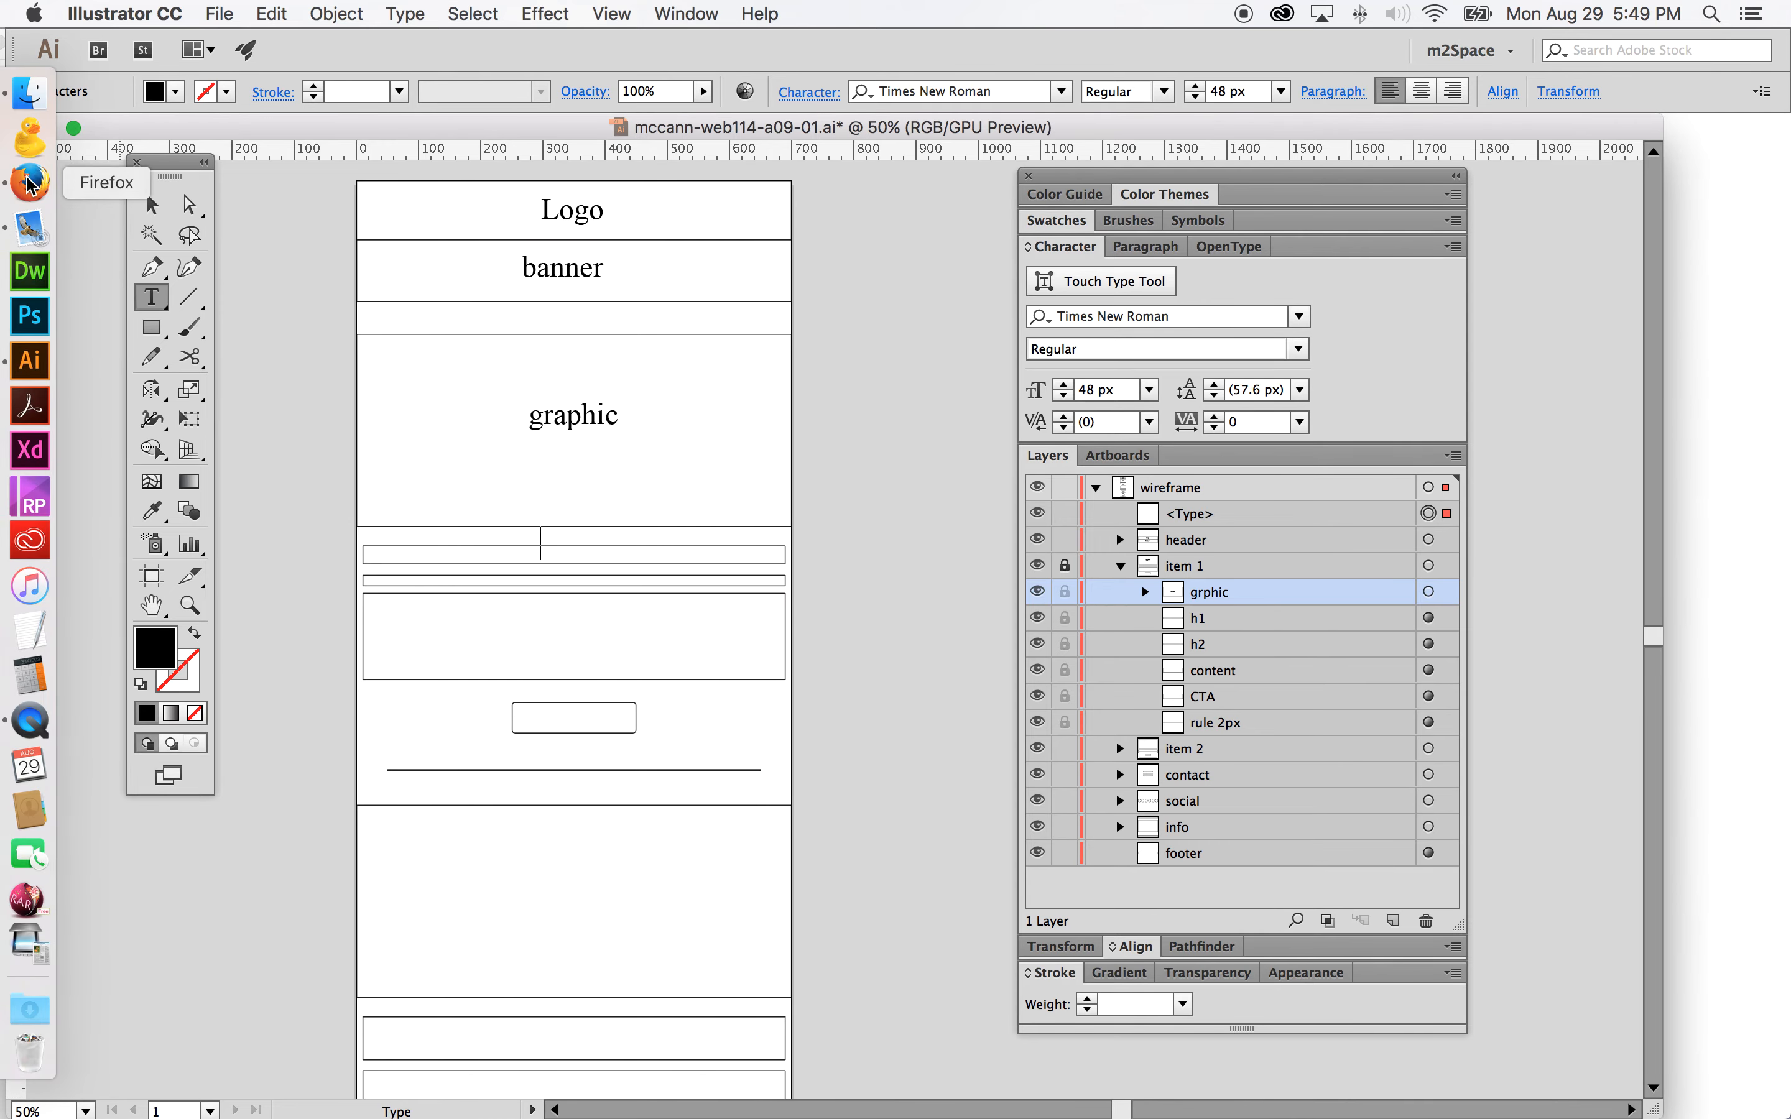
pyautogui.click(30, 185)
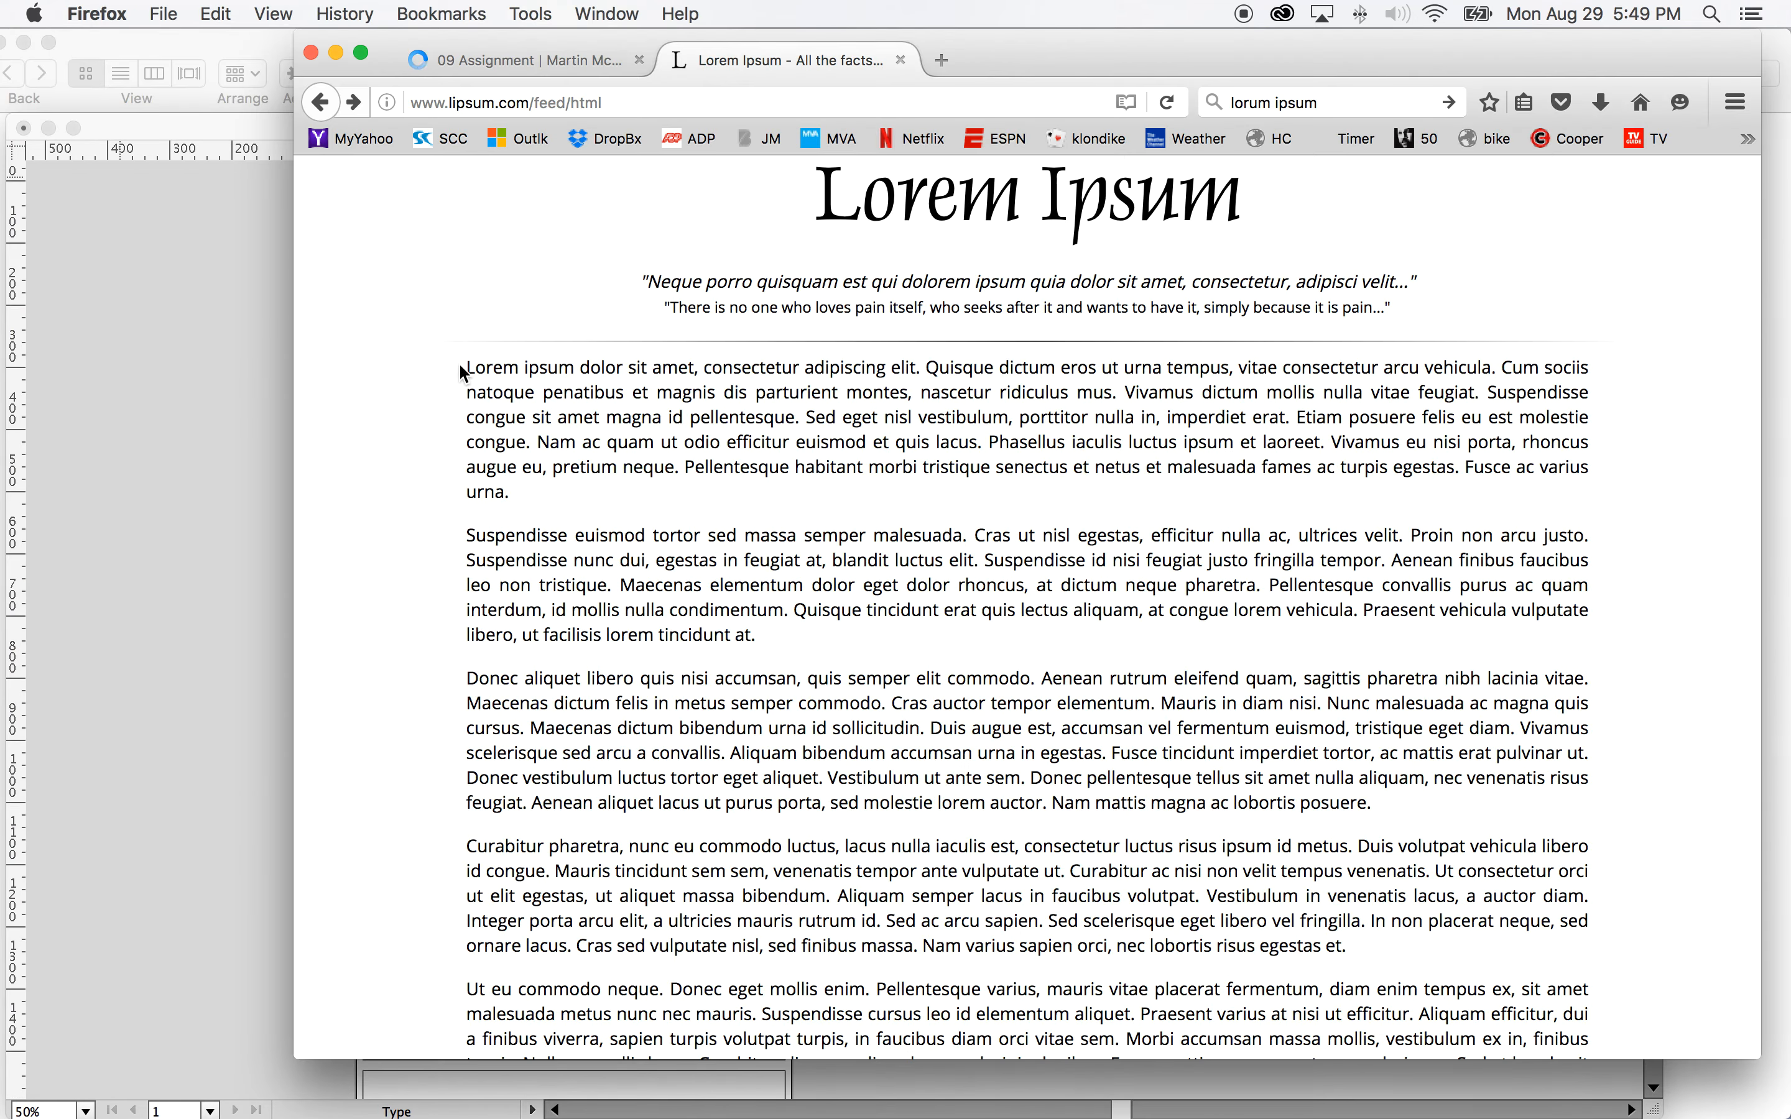
pyautogui.moveTo(469, 366); pyautogui.dragTo(696, 378)
pyautogui.press('super+c')
pyautogui.press('super+Tab')
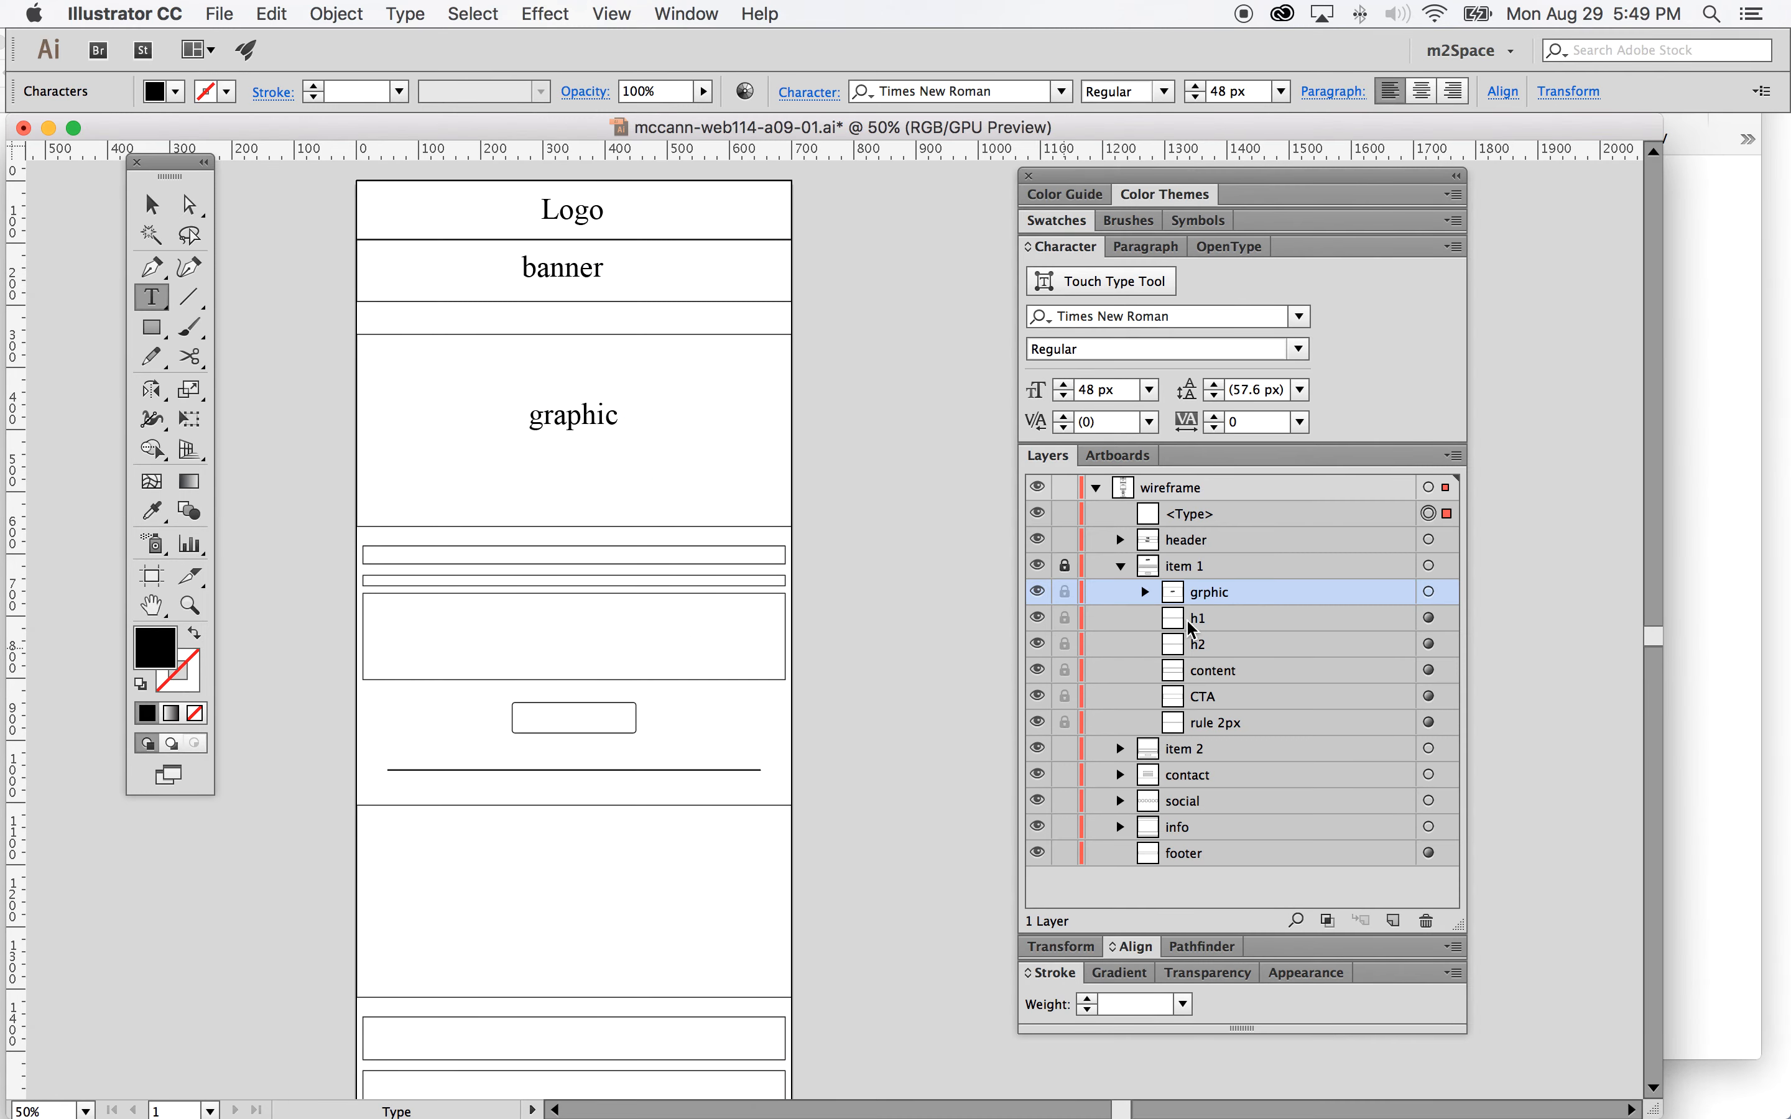
pyautogui.press('super+v')
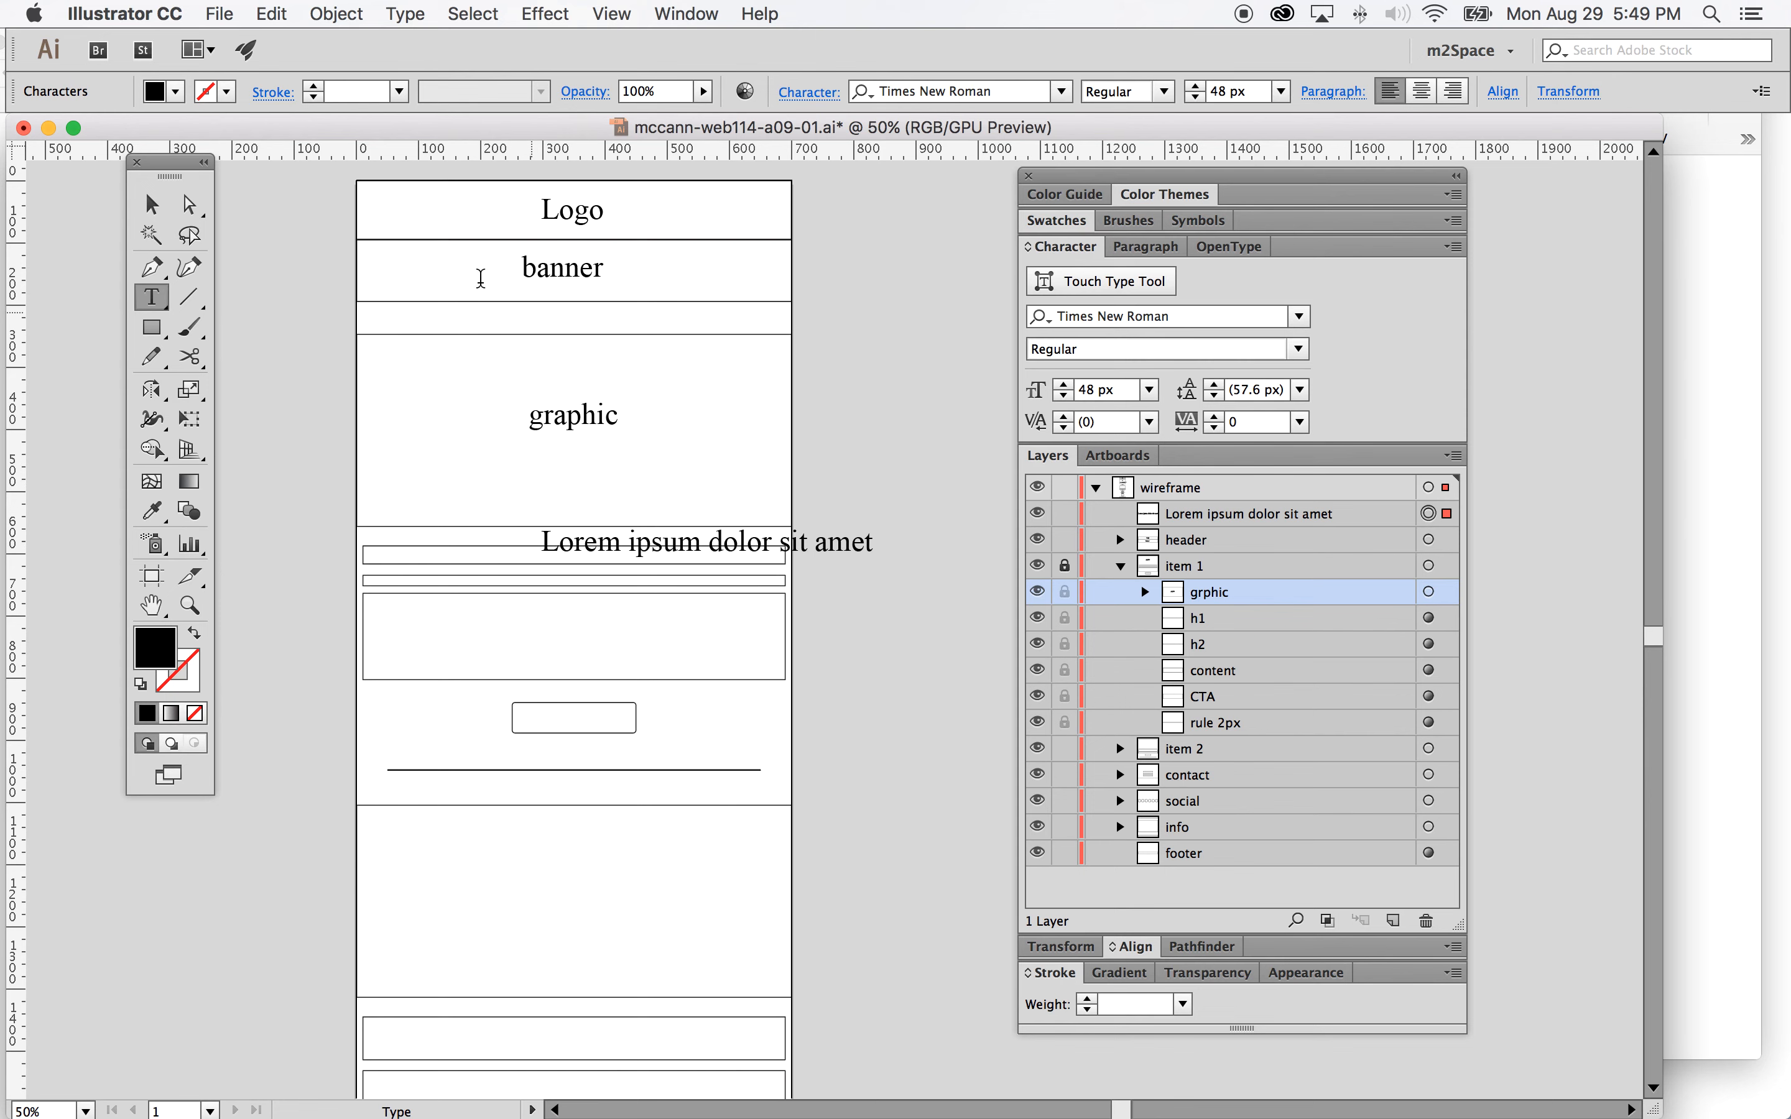
# Step: Set the "Lorem ipsum dolor sit amet" text to 30 px and position it in the middle of the h1 box
pyautogui.click(152, 204)
pyautogui.moveTo(822, 541); pyautogui.dragTo(700, 553)
pyautogui.click(1148, 389)
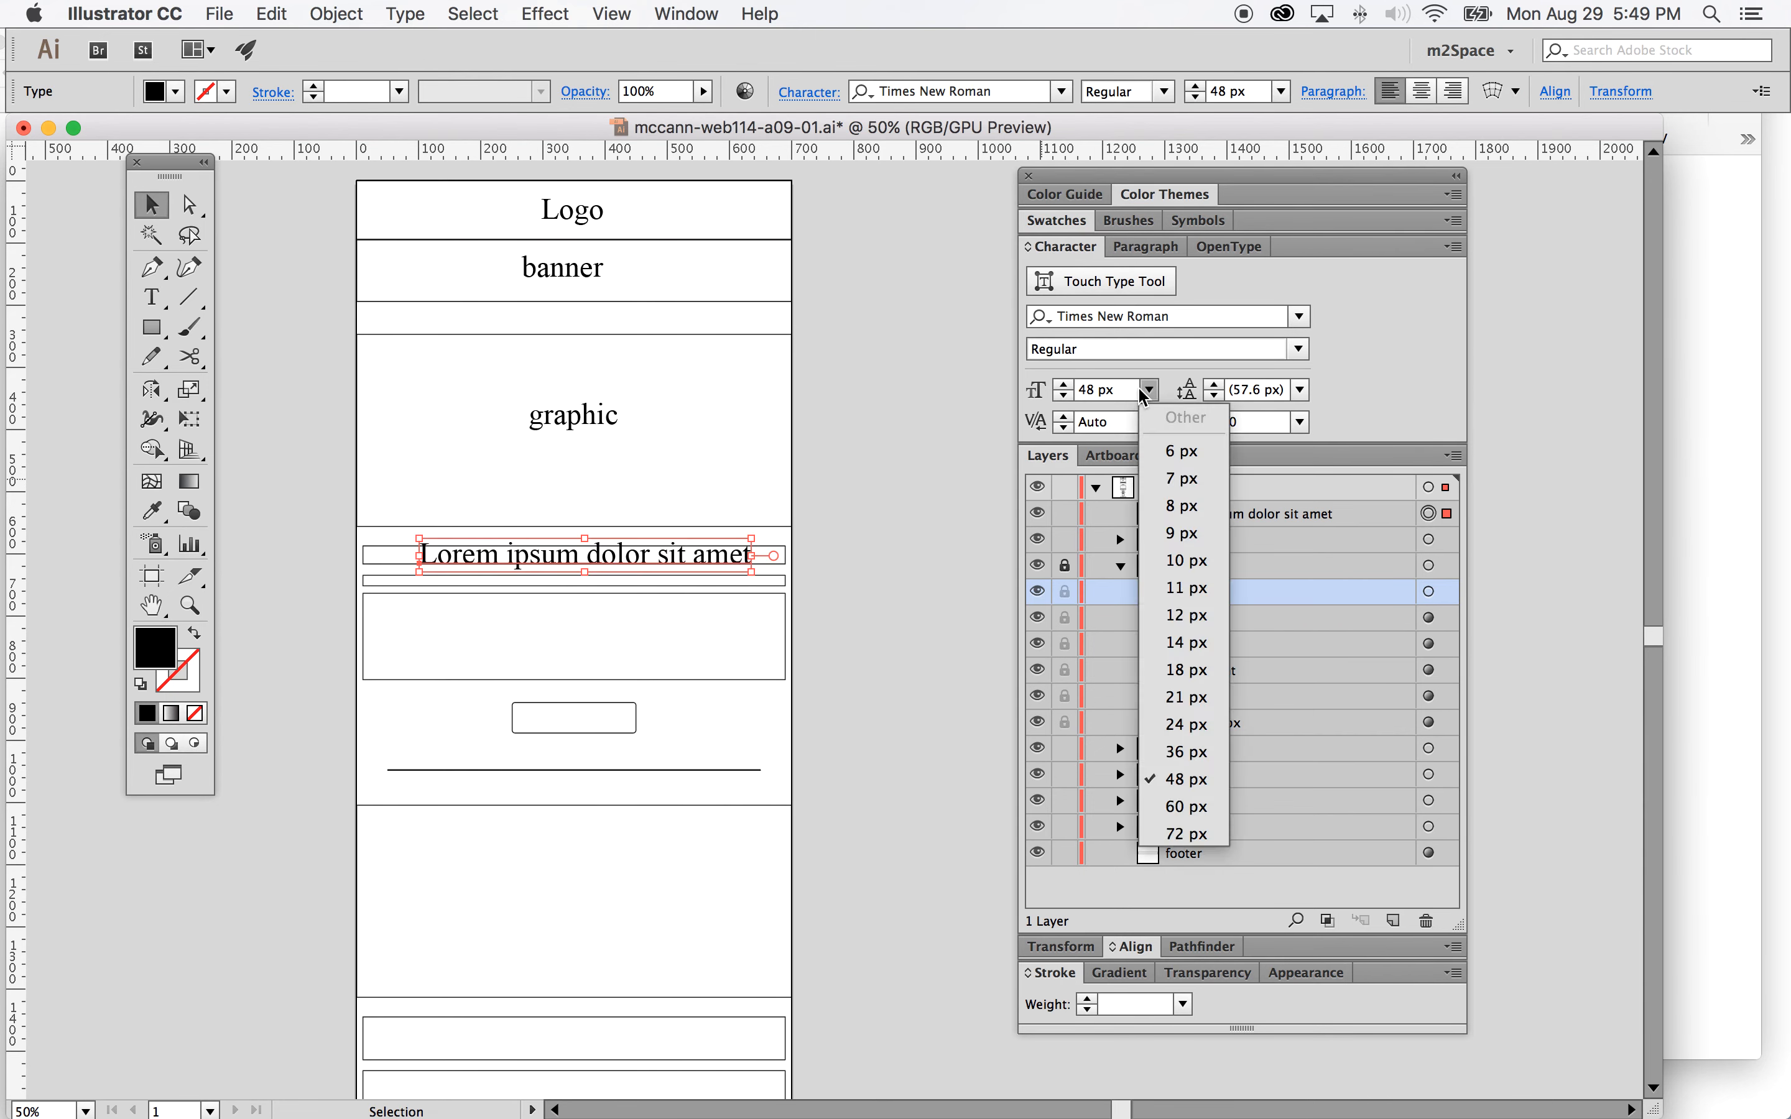
pyautogui.click(1204, 722)
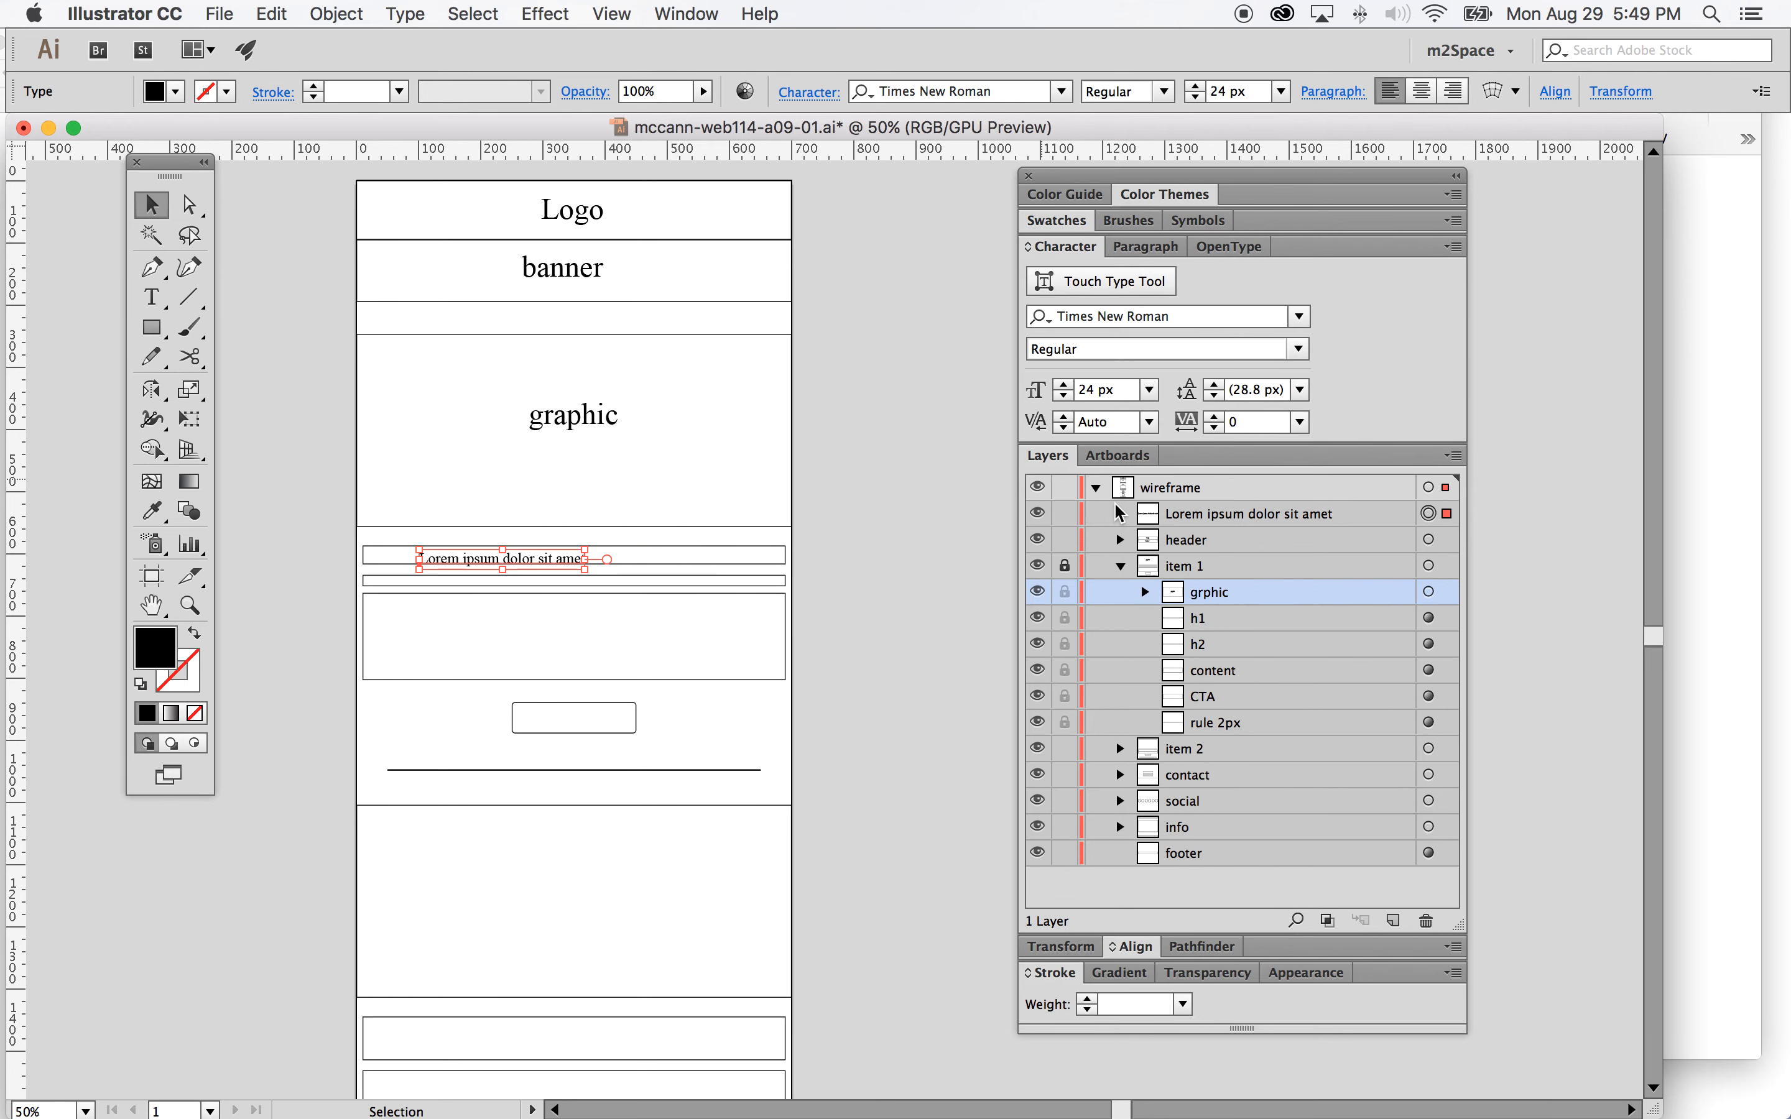
pyautogui.doubleClick(1096, 389)
pyautogui.write('30')
pyautogui.press('Return')
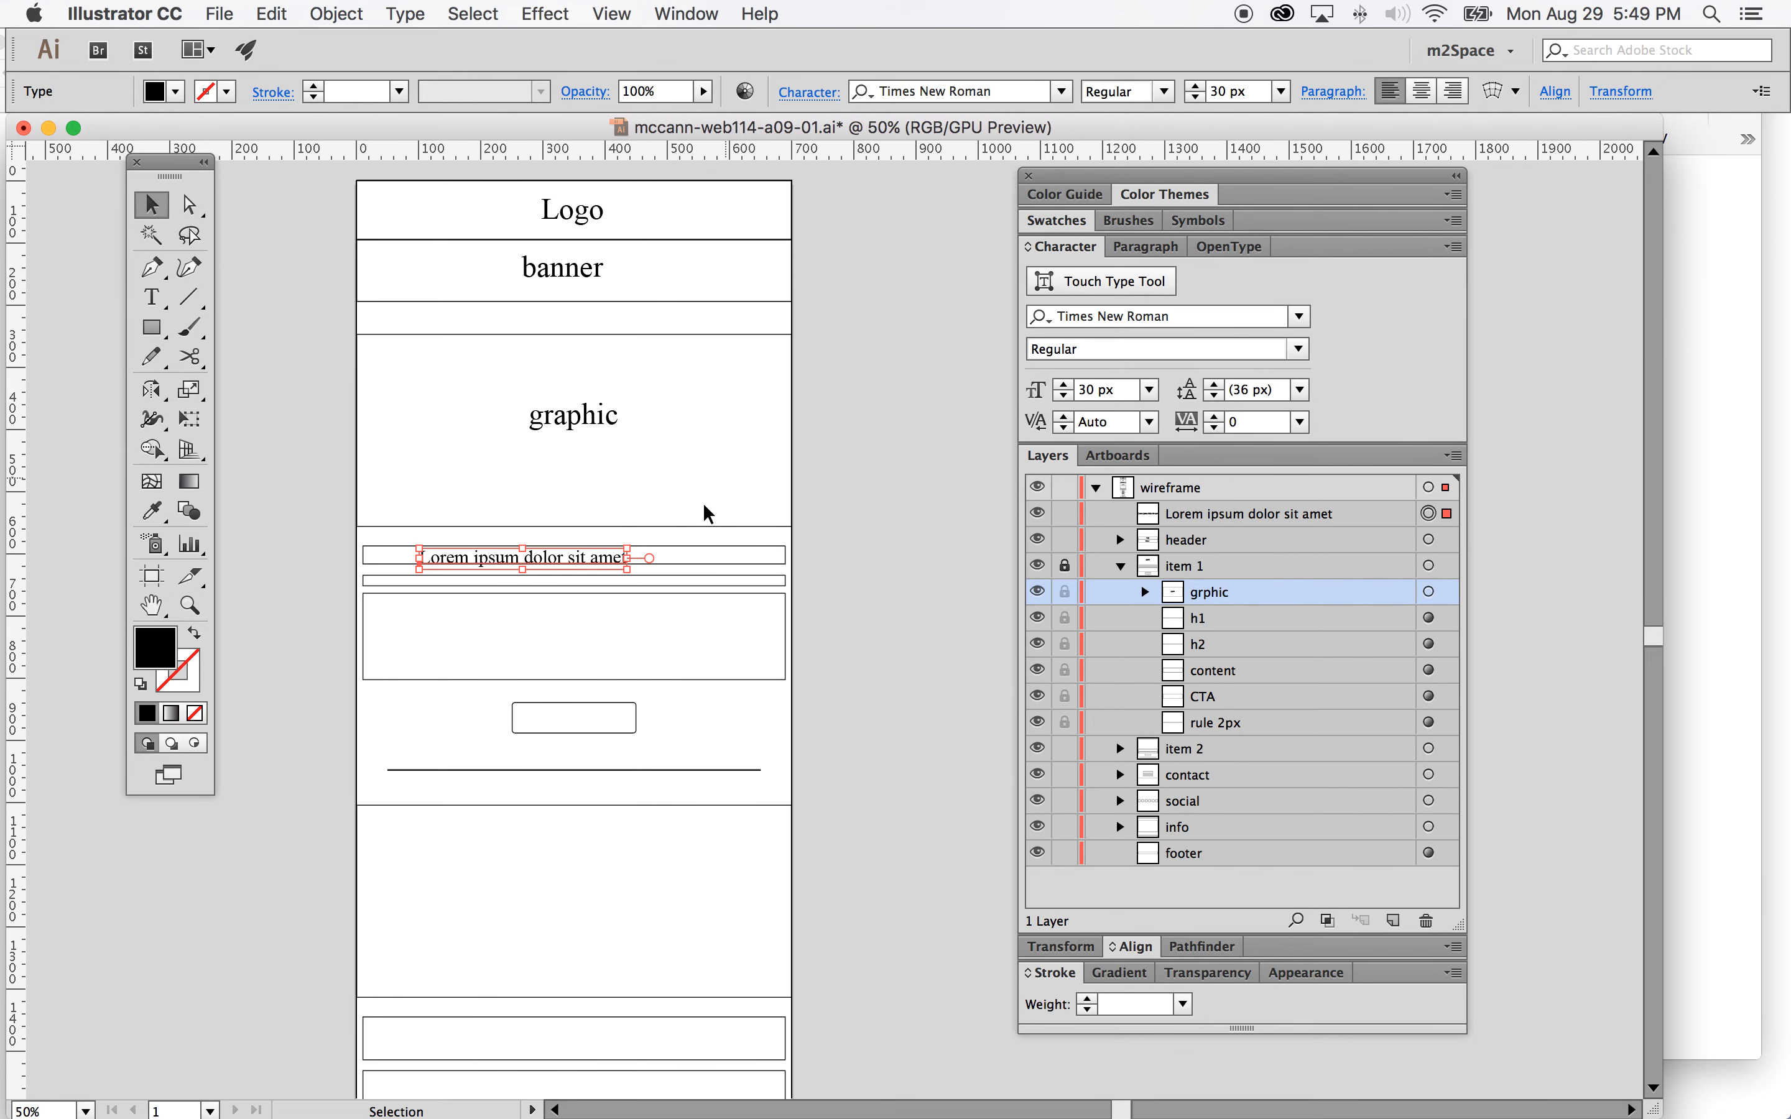
pyautogui.moveTo(592, 566); pyautogui.dragTo(642, 559)
pyautogui.click(909, 563)
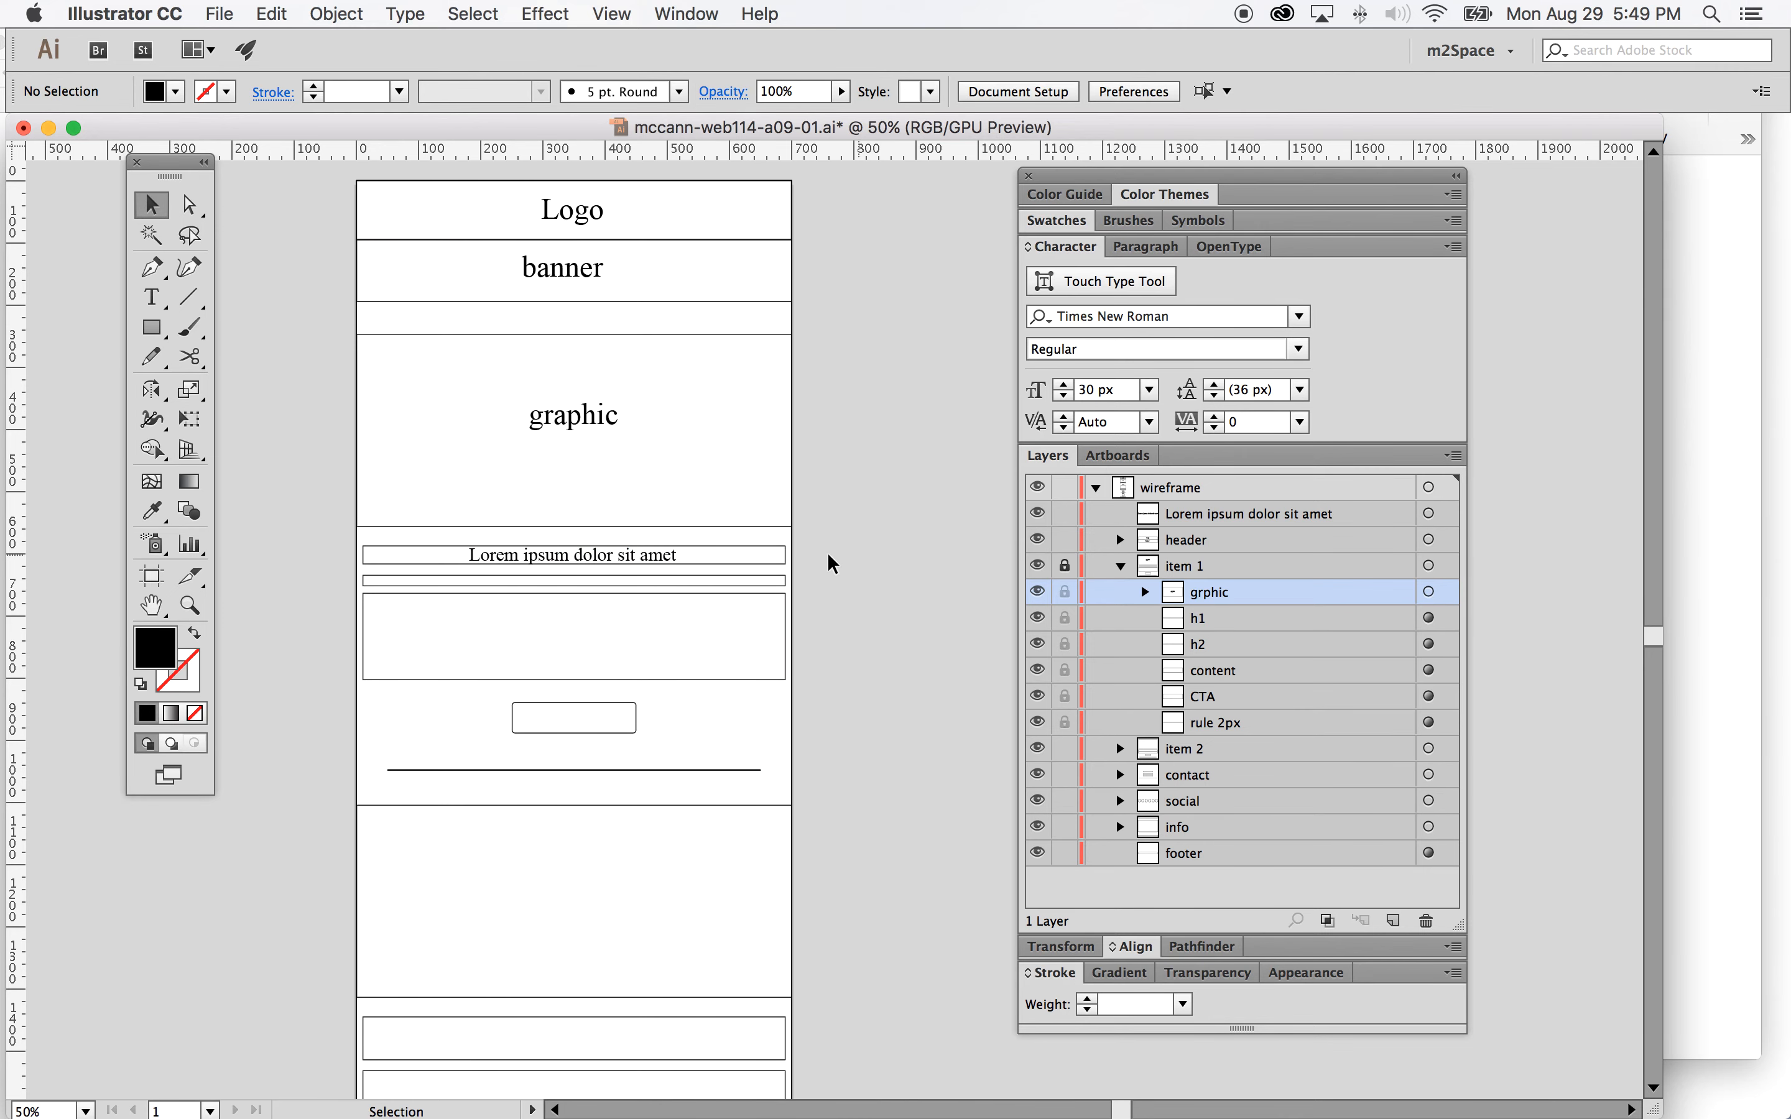
# Step: Copy "Quisque dictum eros ut urna tempus" from the Firefox page and paste it as a new text line near the h2 box in Illustrator
pyautogui.click(1723, 713)
pyautogui.moveTo(925, 367); pyautogui.dragTo(1195, 370)
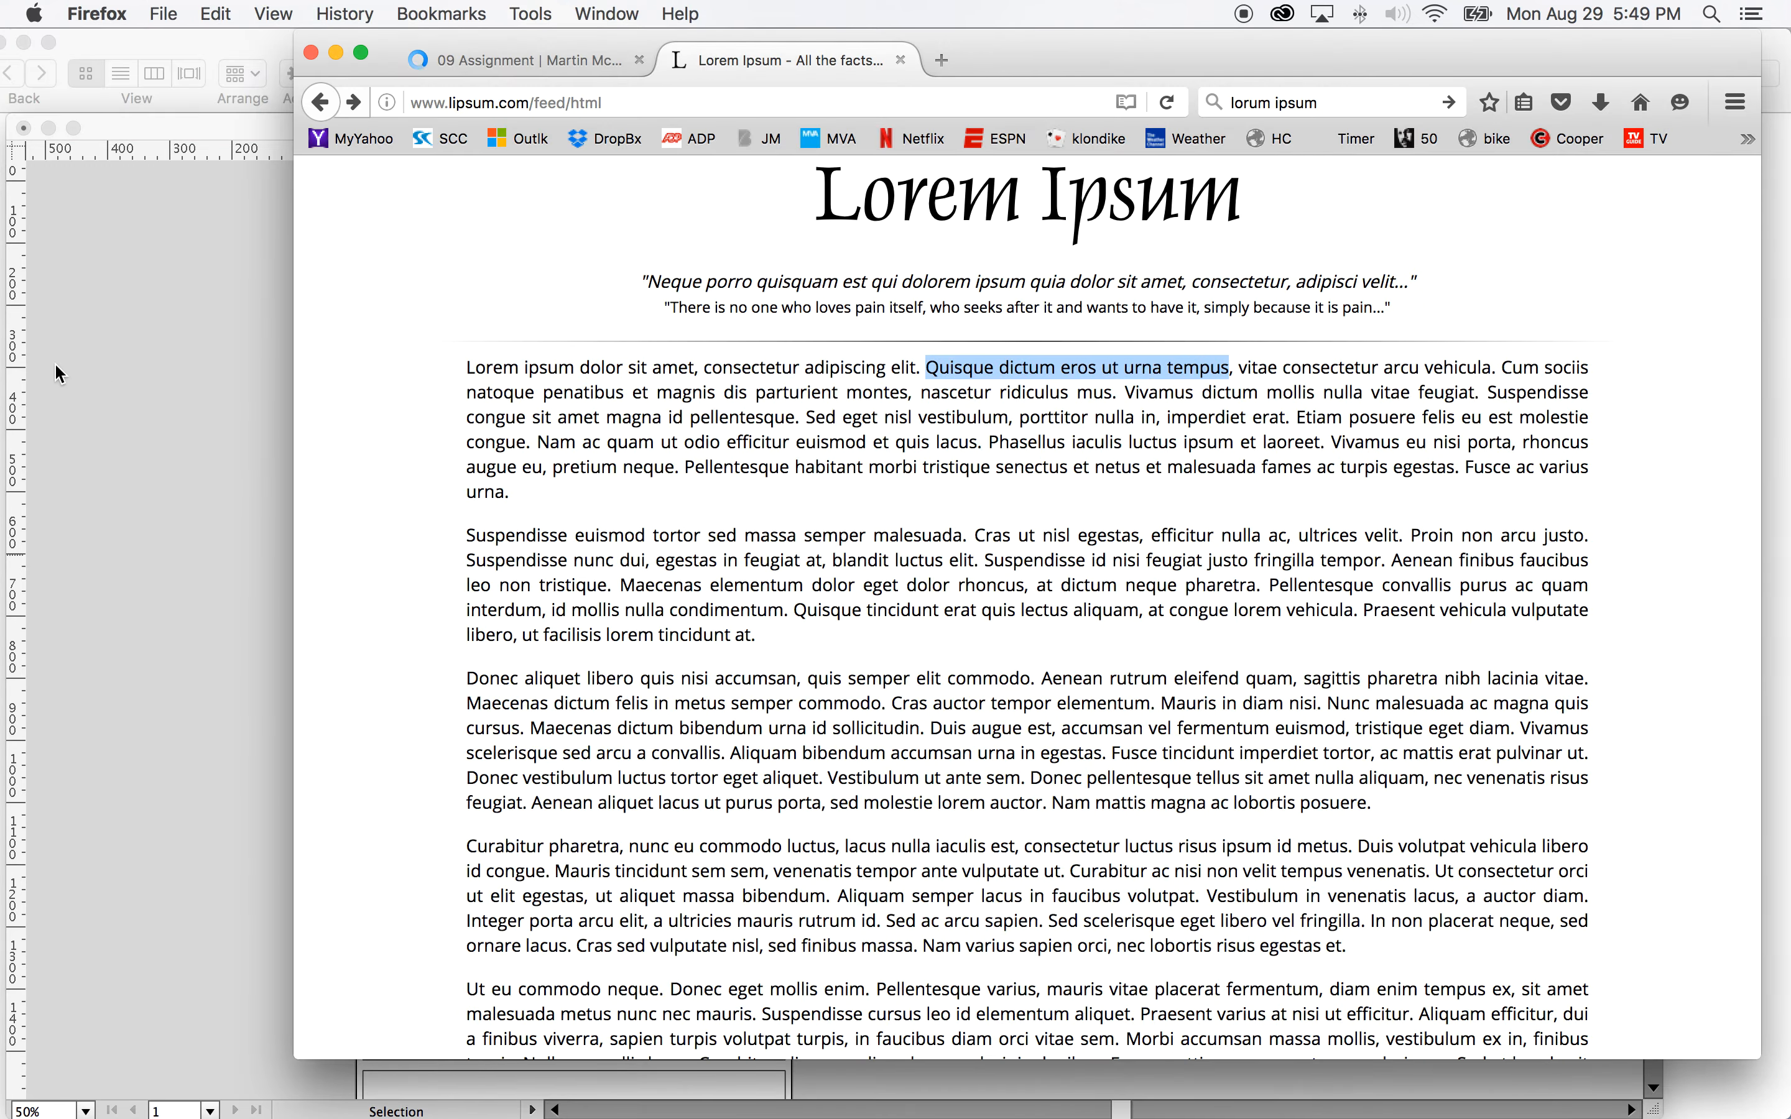
pyautogui.click(141, 429)
pyautogui.click(151, 297)
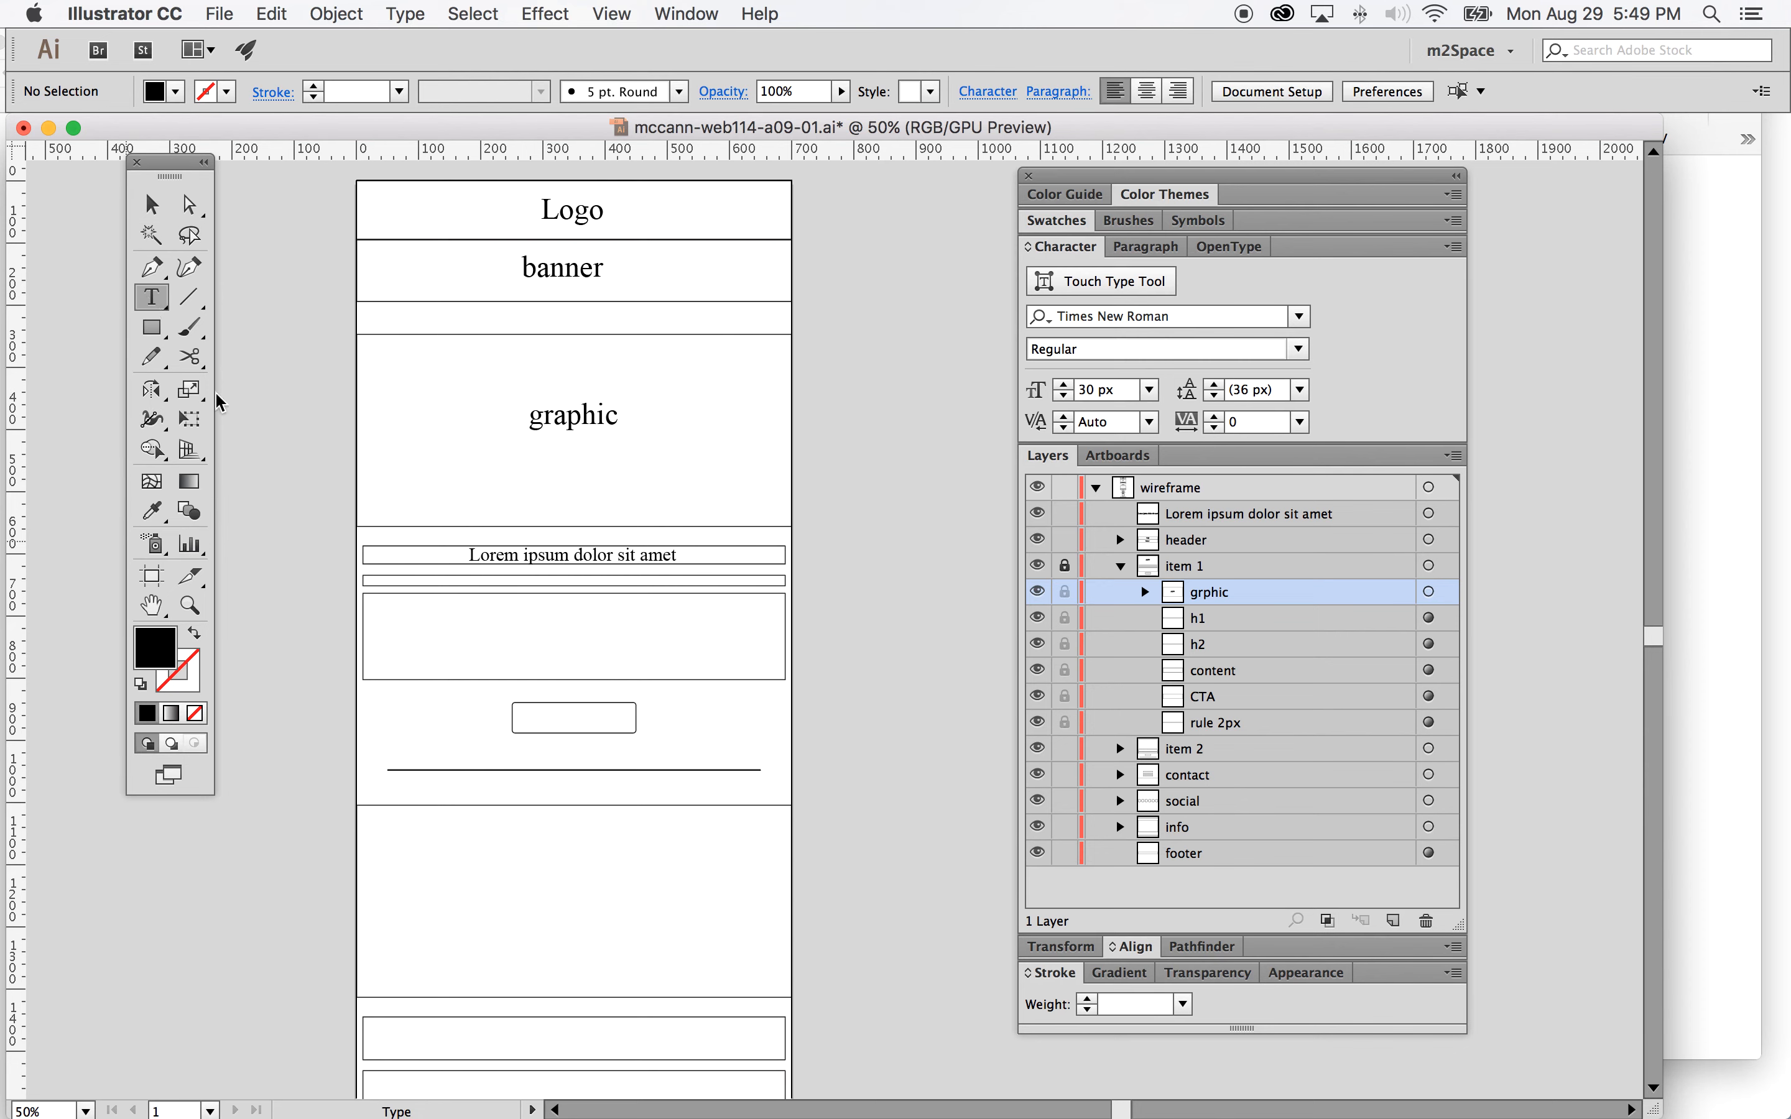
pyautogui.click(503, 570)
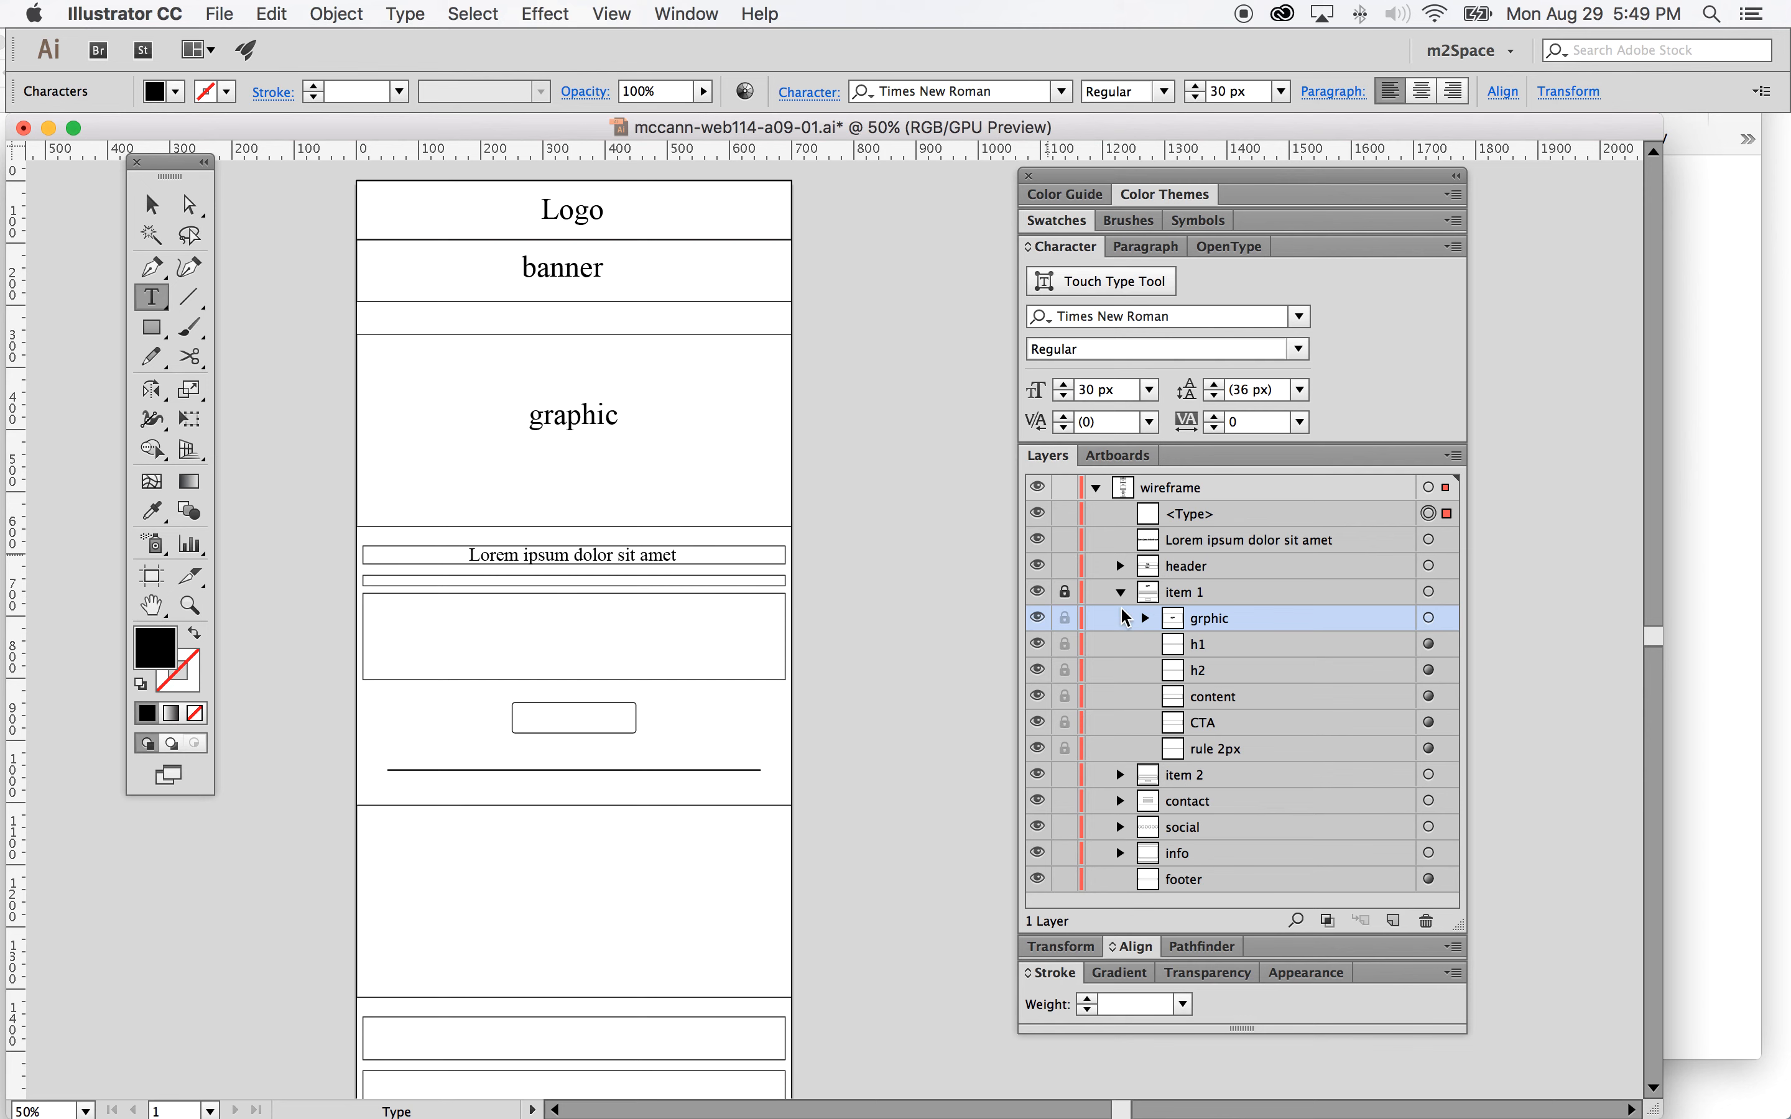
pyautogui.press('super+v')
# Step: Set the "Quisque dictum eros ut urna tempus" text to 21 px
pyautogui.click(1149, 389)
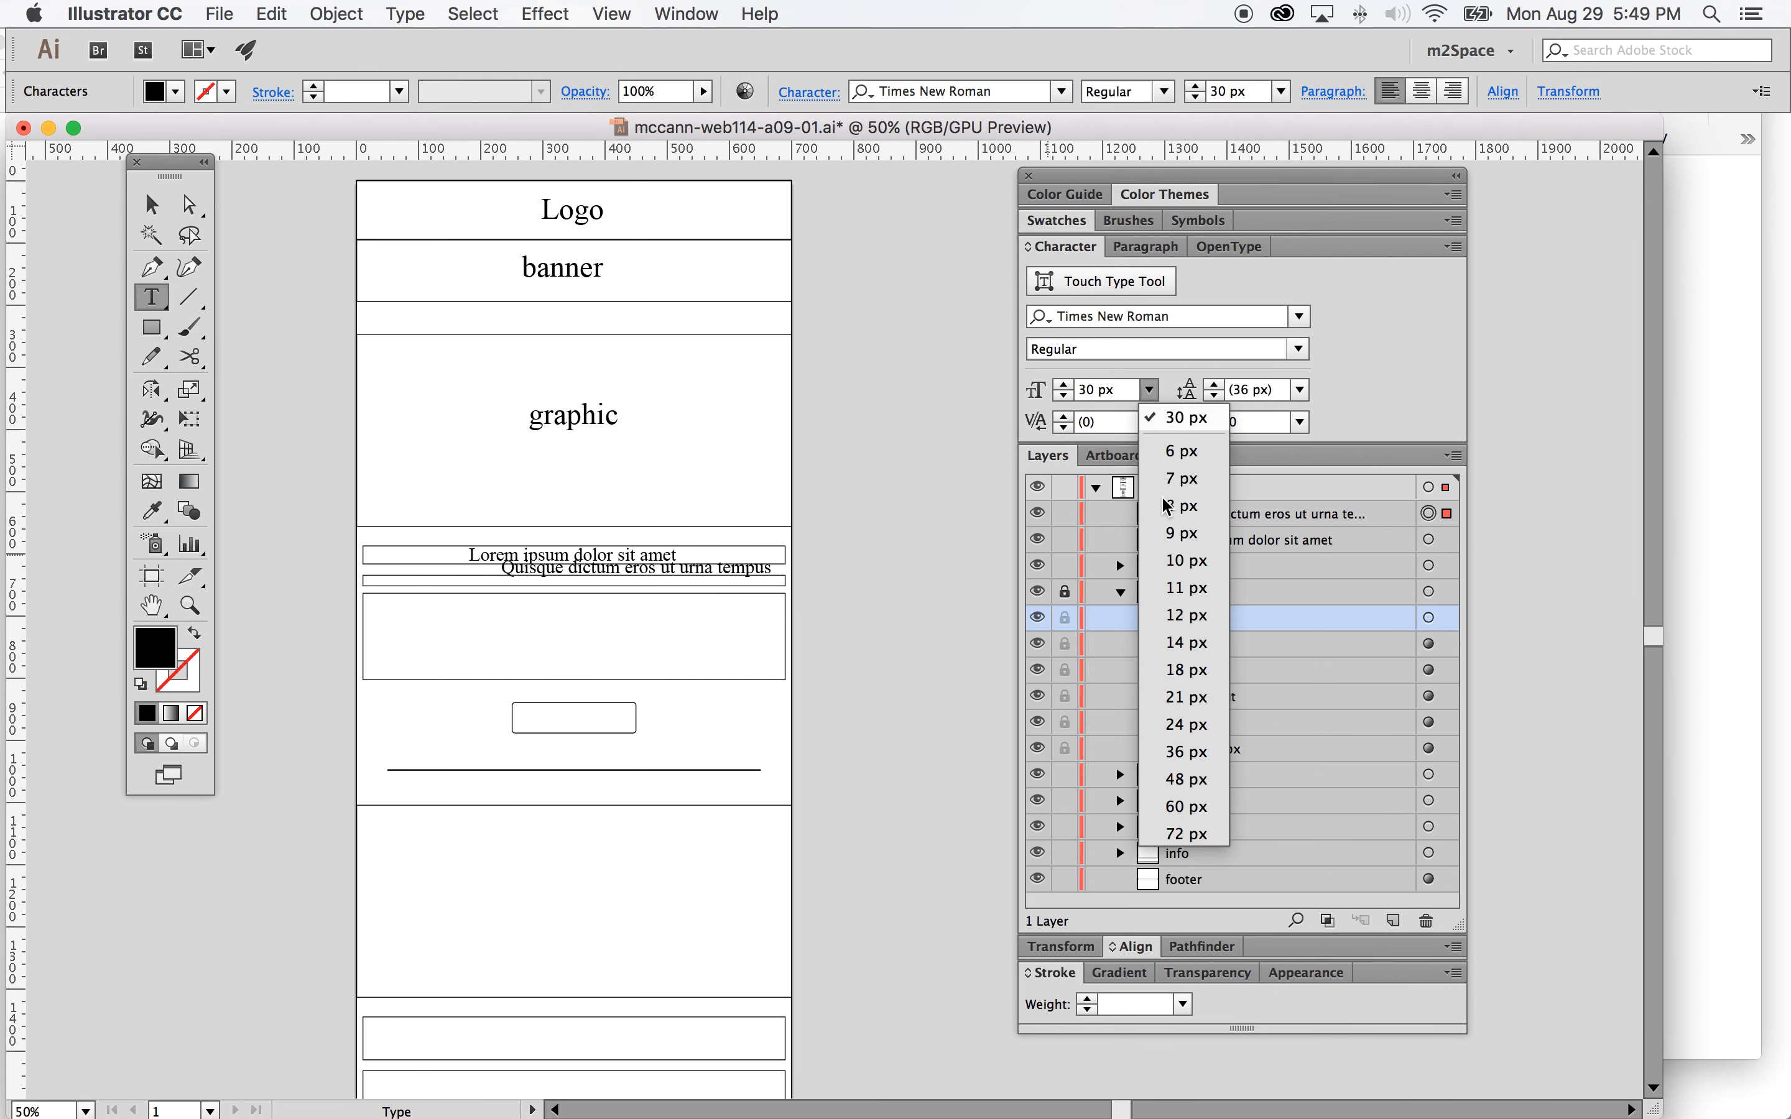
pyautogui.click(1193, 697)
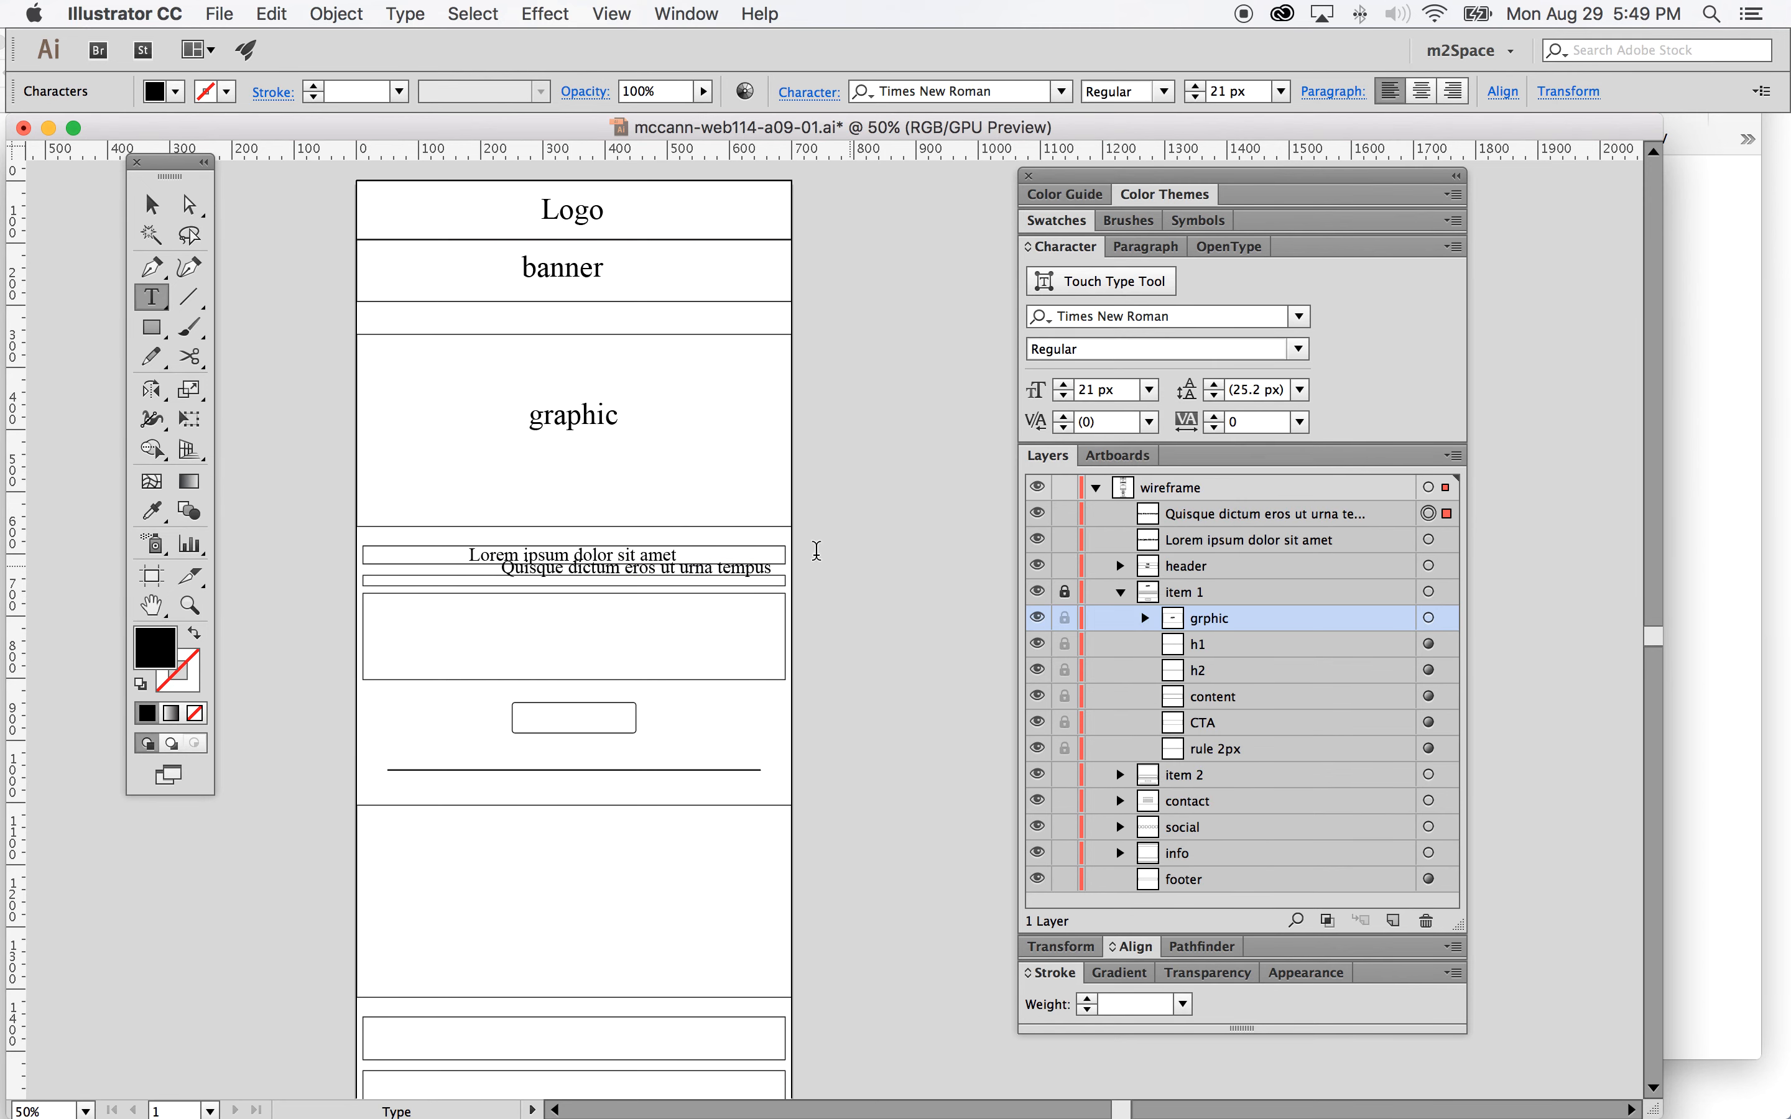
pyautogui.press('Escape')
pyautogui.click(1304, 522)
pyautogui.click(1149, 389)
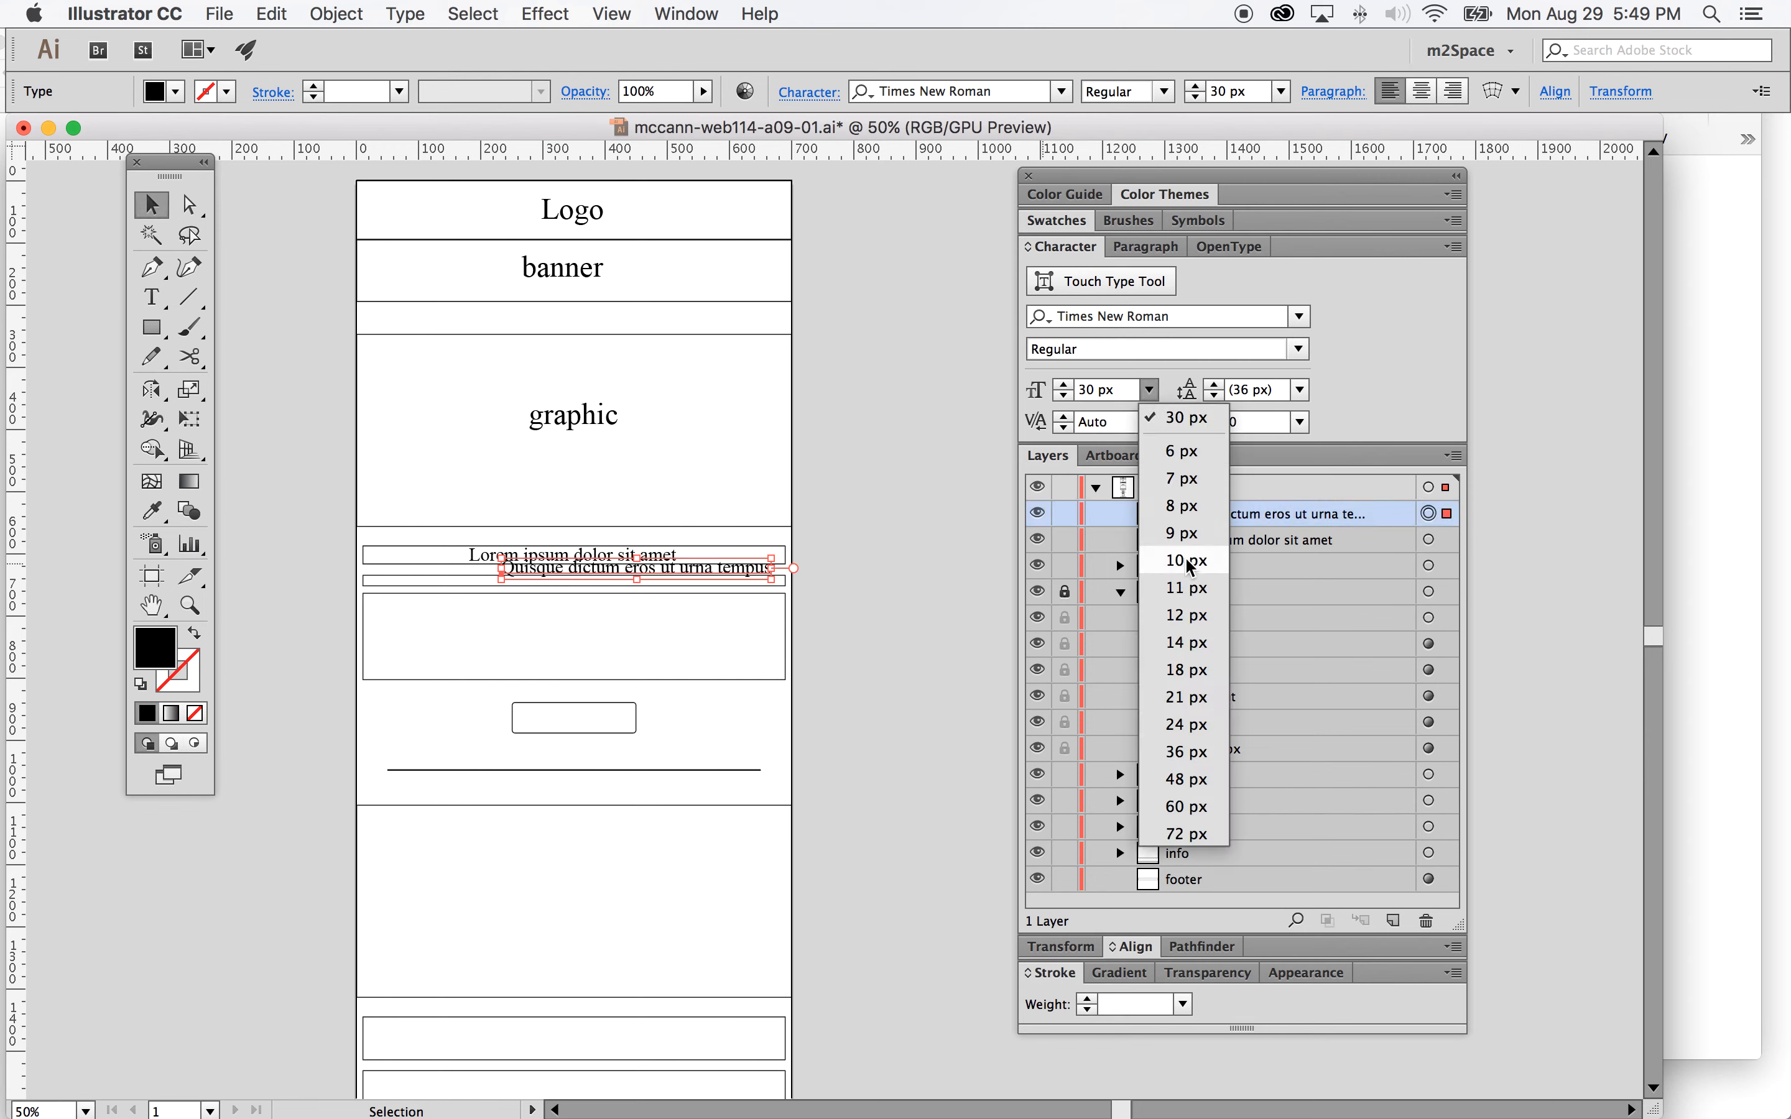
pyautogui.click(1193, 698)
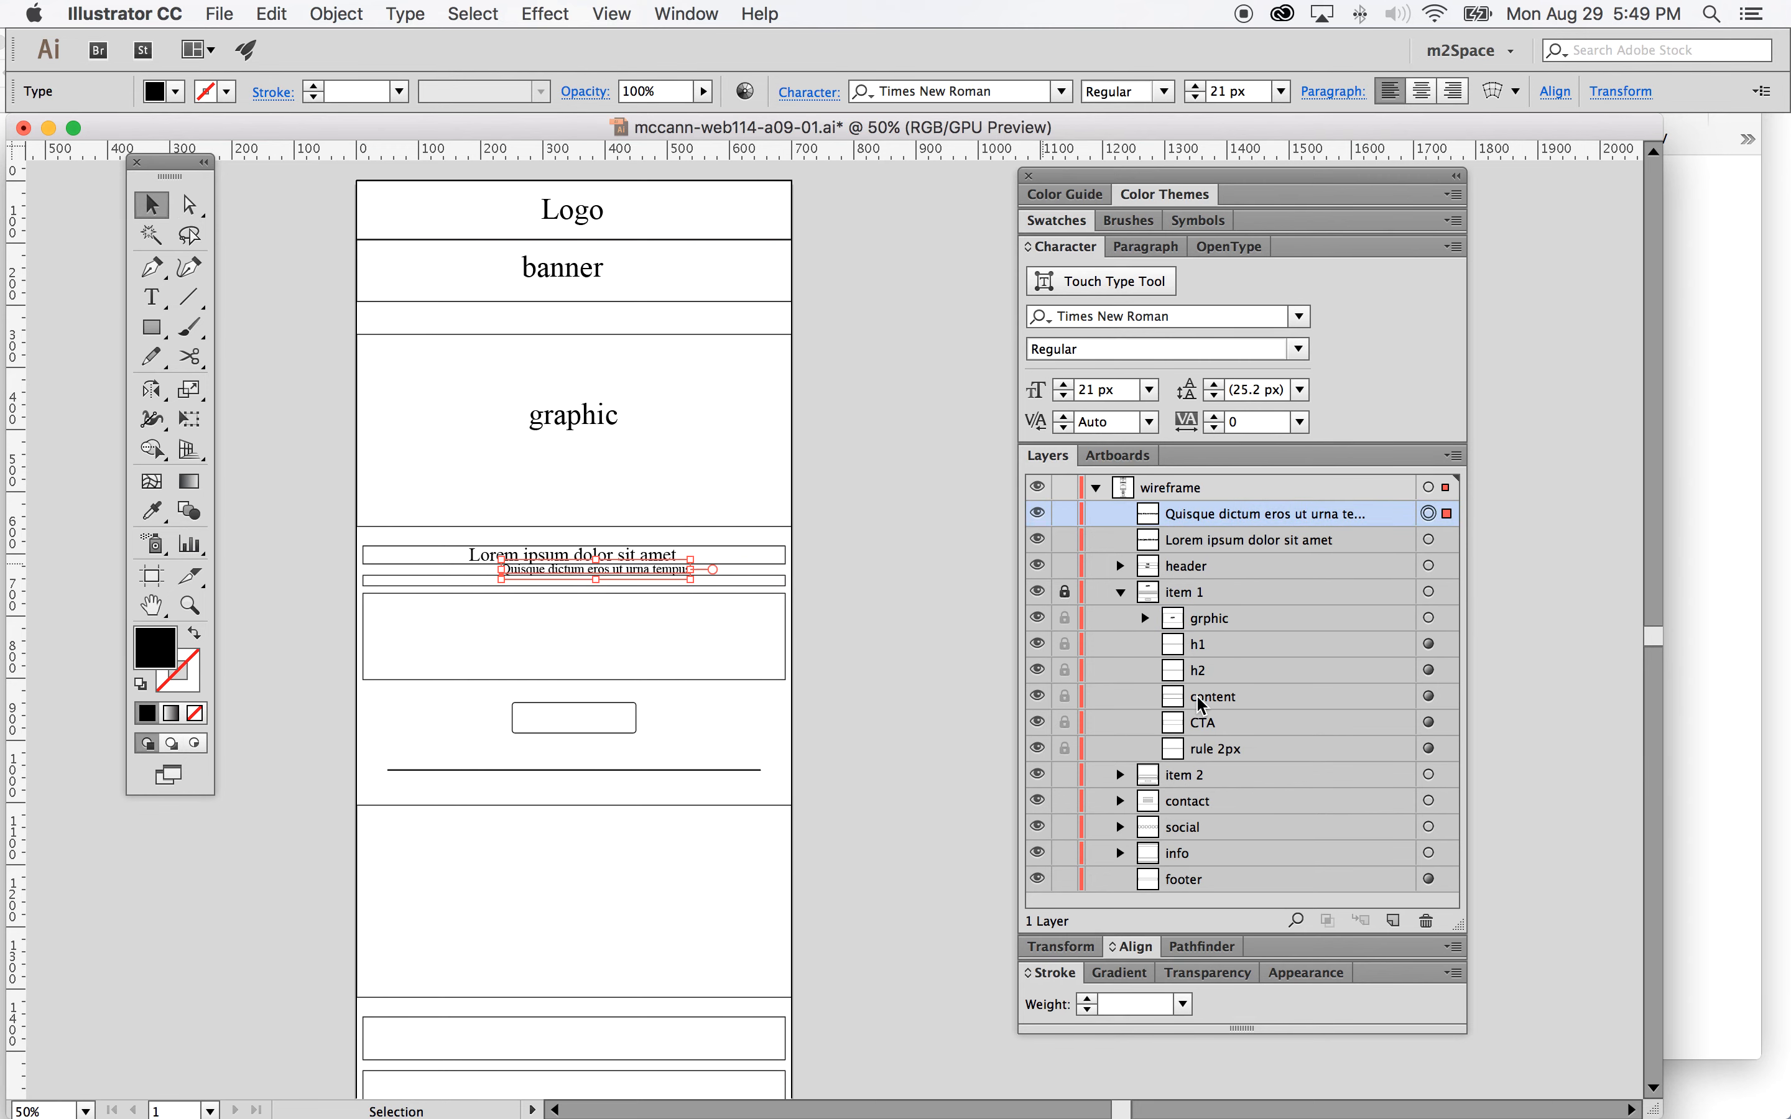
# Step: Centre the "Quisque dictum eros ut urna tempus" text horizontally beneath the "Lorem ipsum dolor sit amet" line
pyautogui.moveTo(644, 576); pyautogui.dragTo(613, 576)
pyautogui.click(188, 609)
pyautogui.click(541, 580)
pyautogui.hscroll(4, 848, 662)
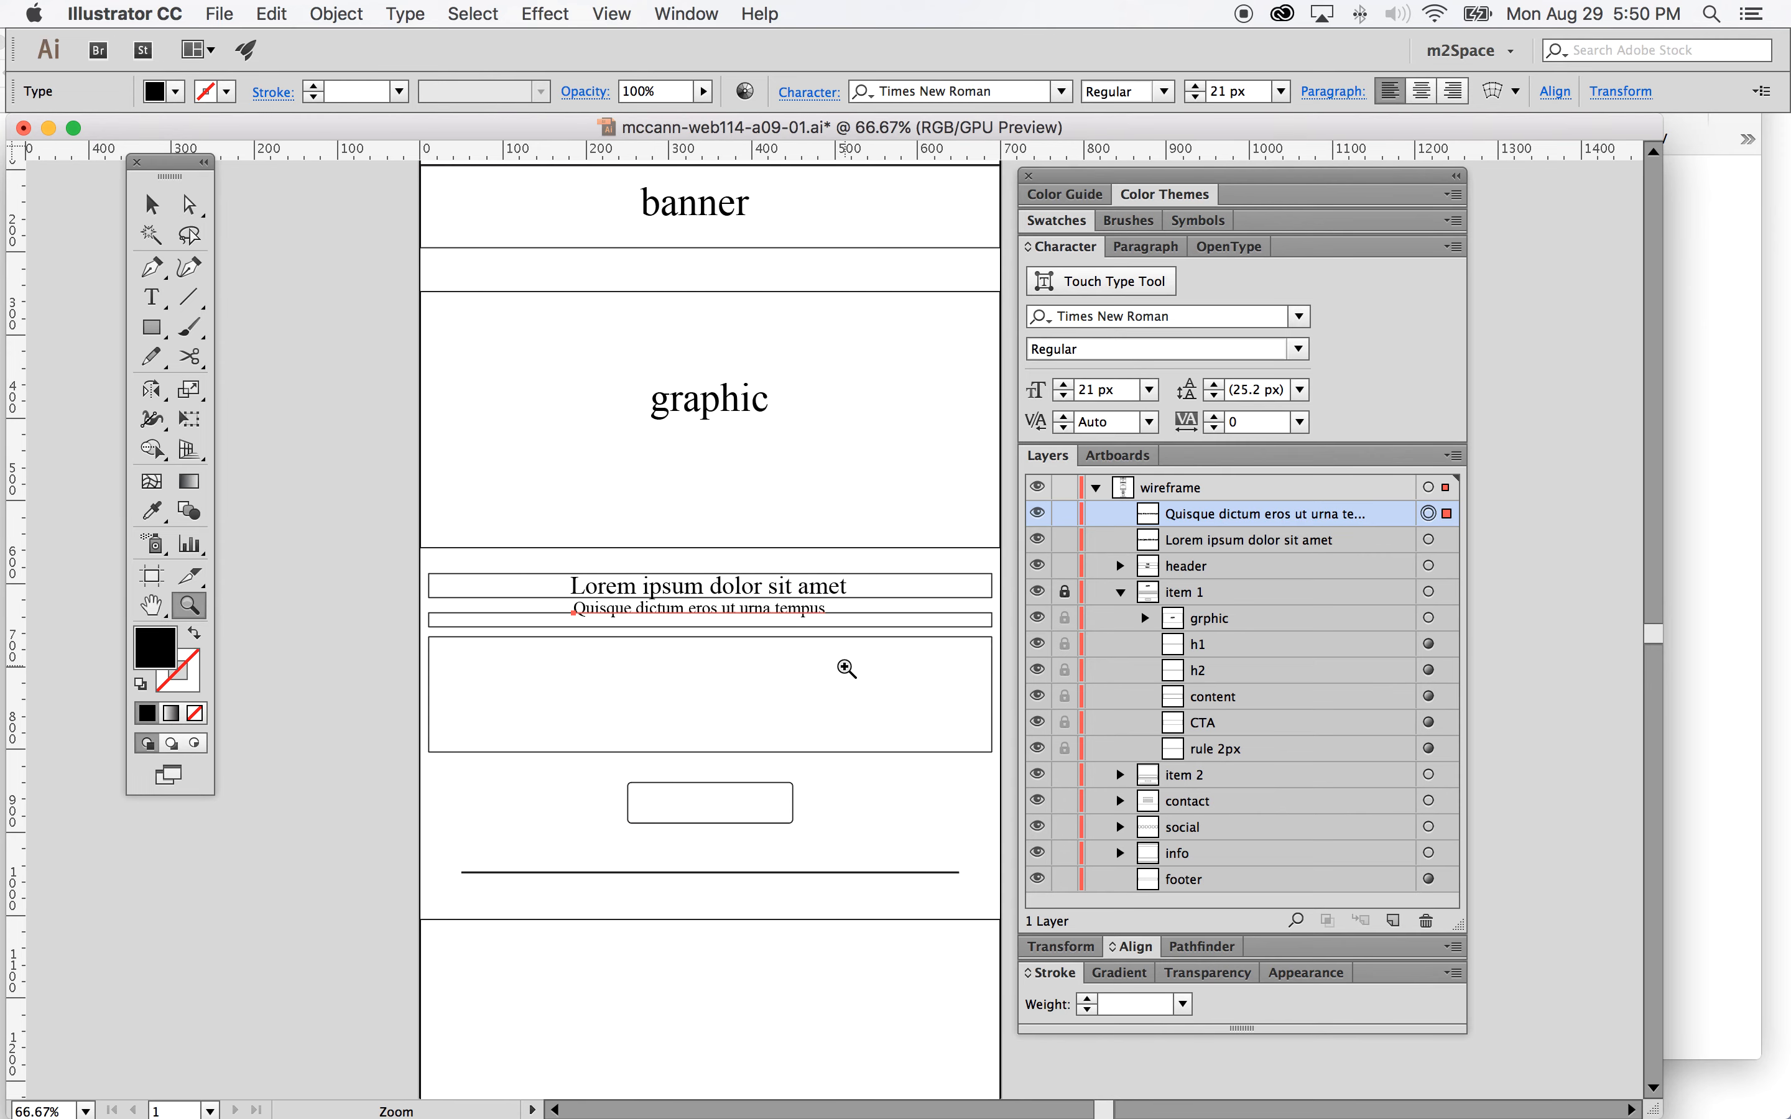
pyautogui.click(700, 614)
pyautogui.hscroll(3, 819, 708)
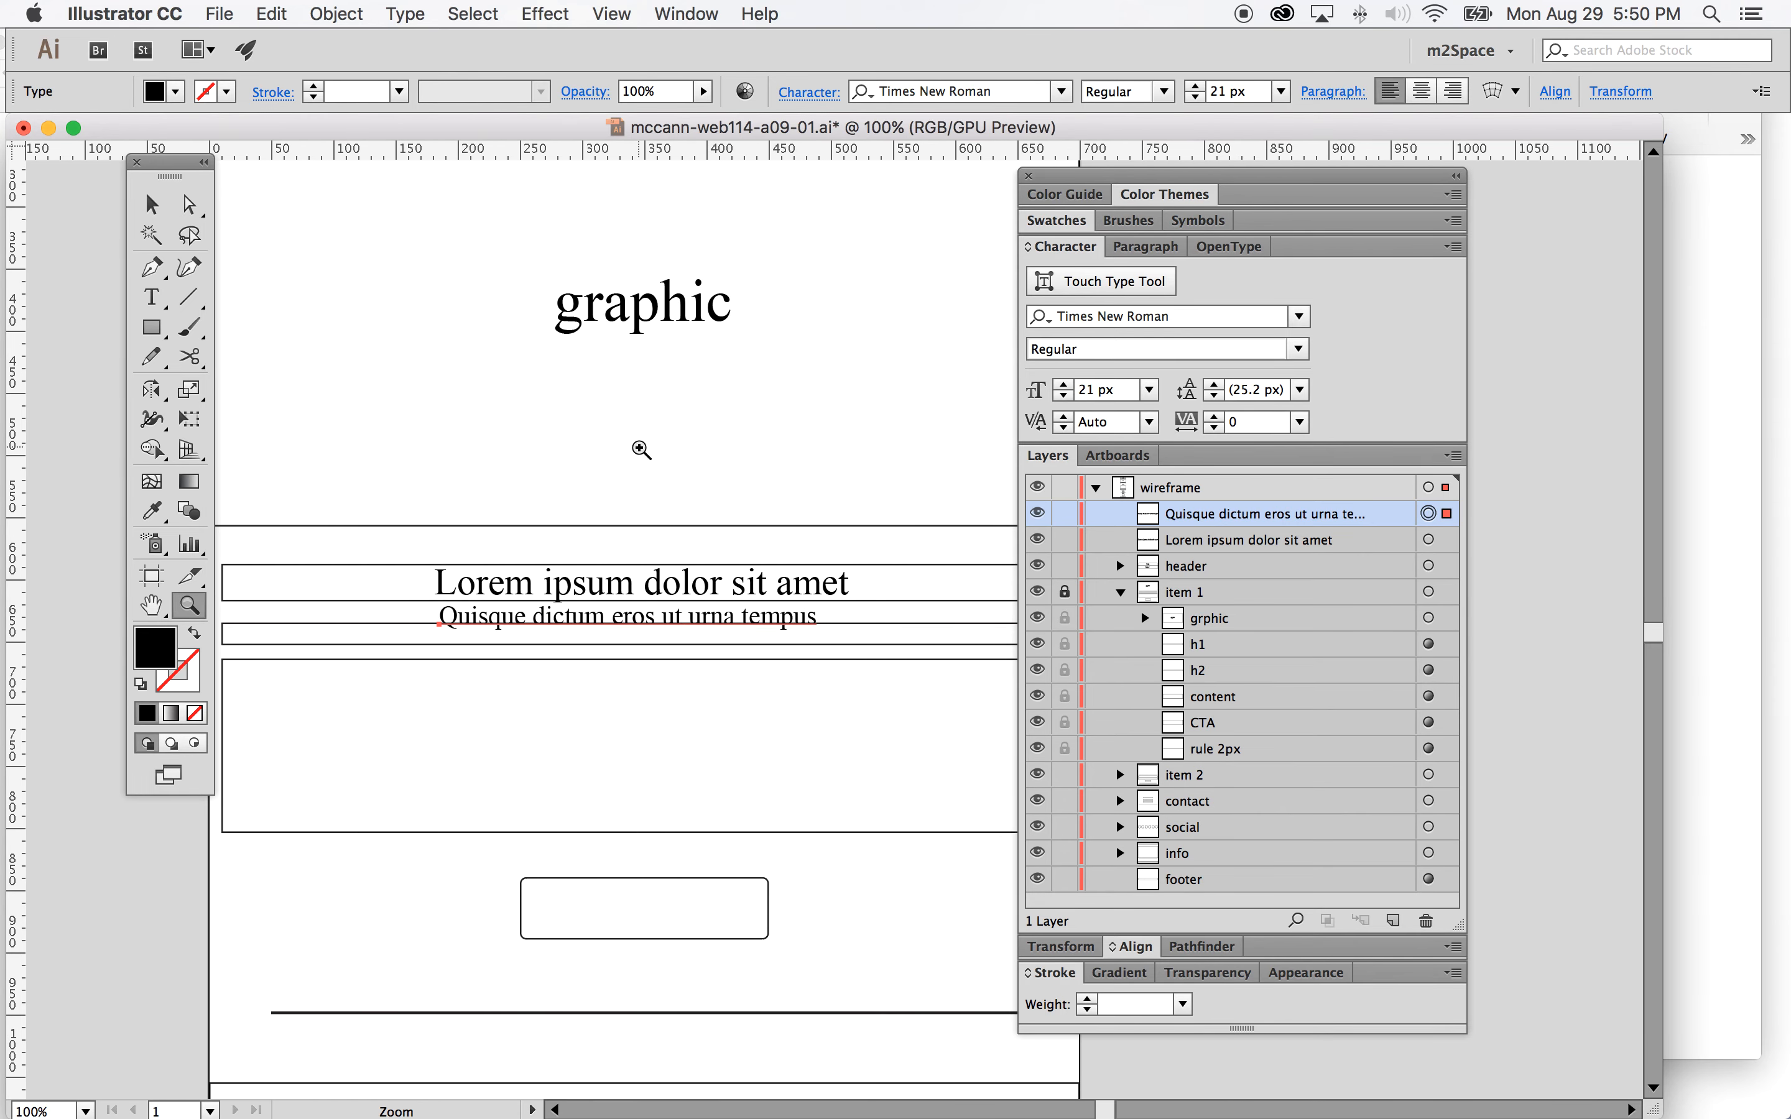
pyautogui.click(166, 206)
pyautogui.click(764, 620)
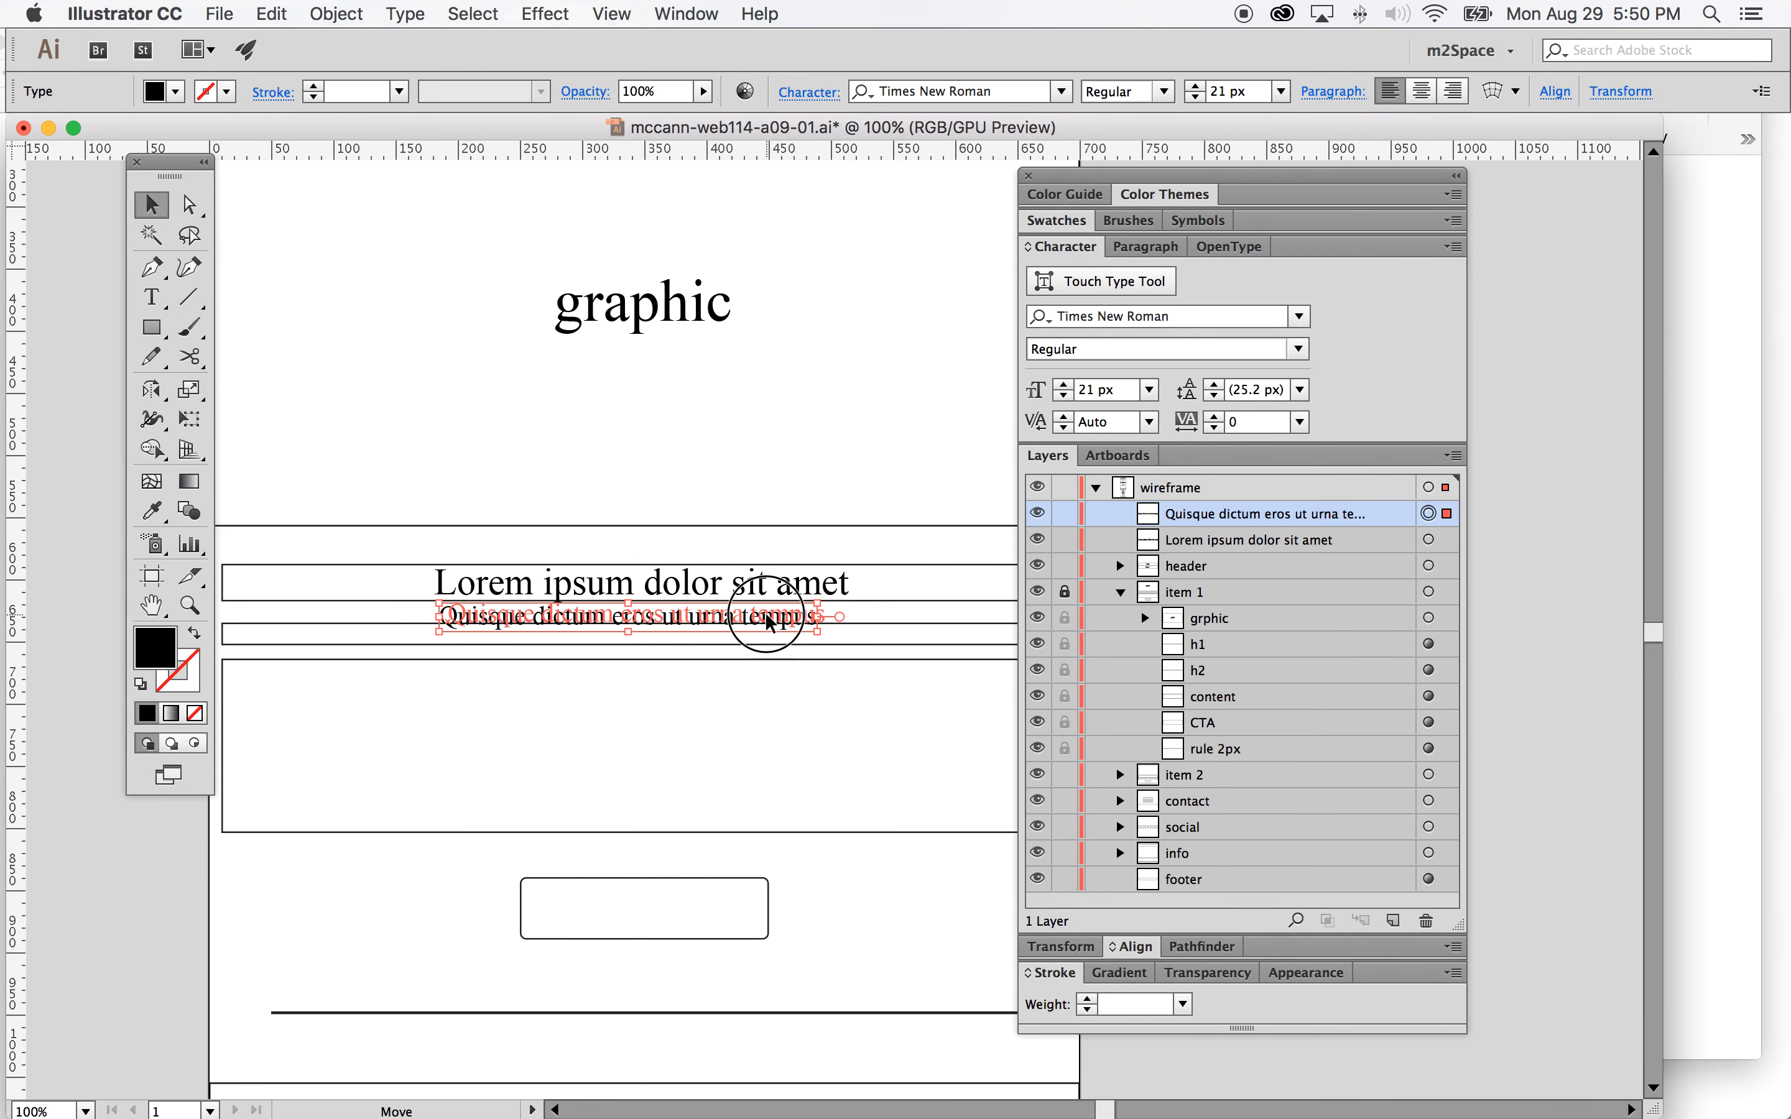
pyautogui.moveTo(764, 621); pyautogui.dragTo(774, 619)
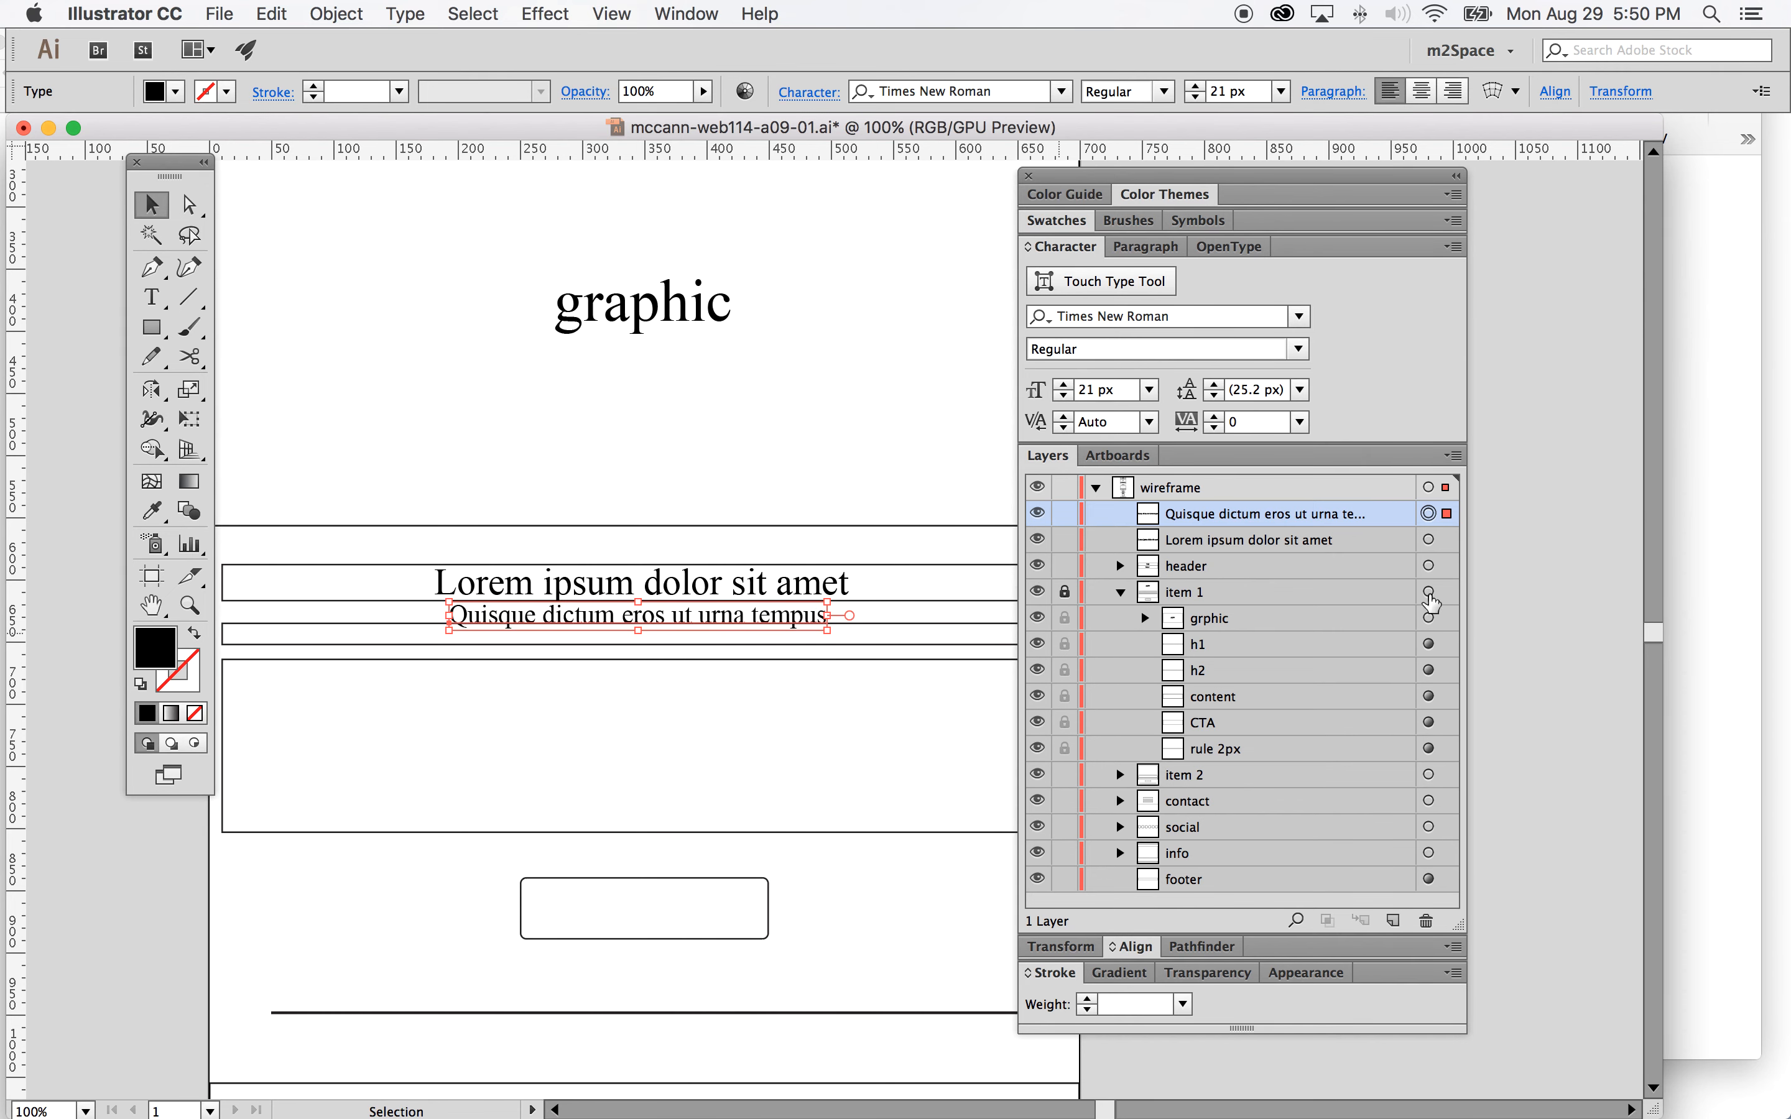
# Step: Move the "Quisque dictum eros ut urna tempus" text down into the h2 box
pyautogui.click(1565, 602)
pyautogui.scroll(-3, 828, 618)
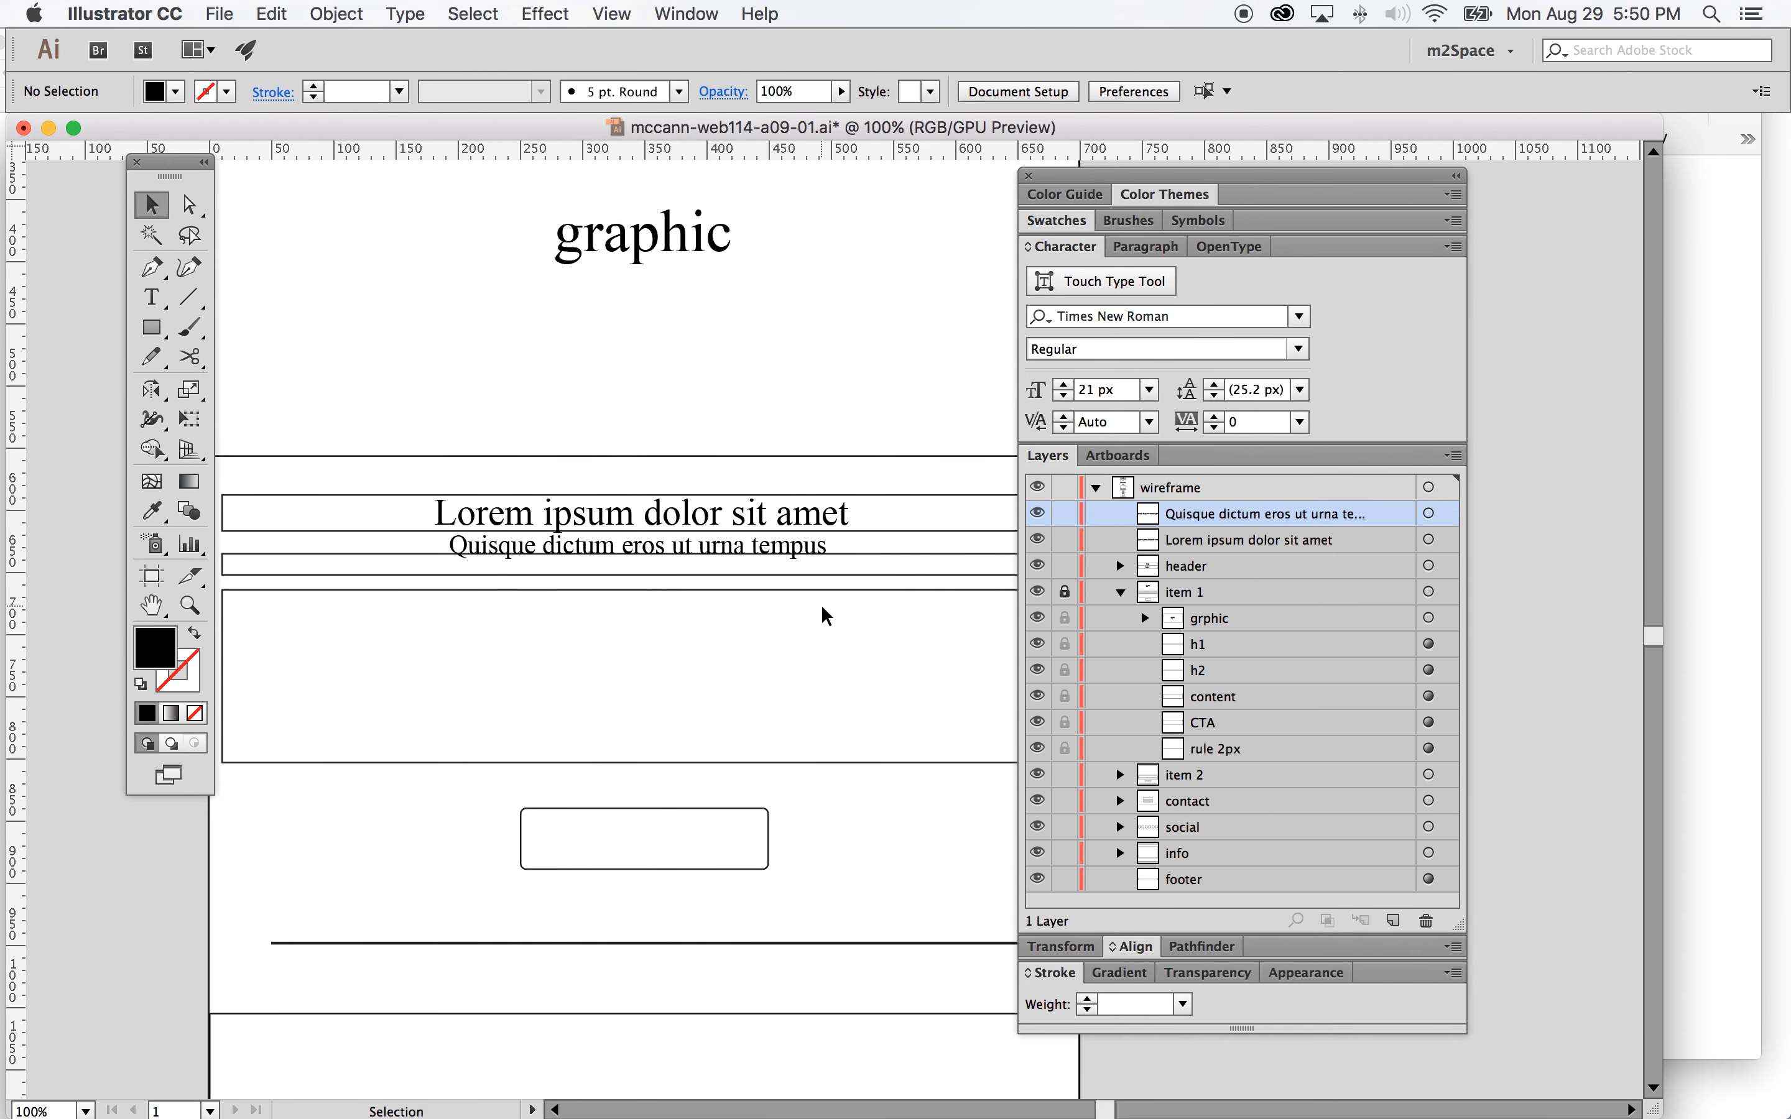
pyautogui.moveTo(720, 548); pyautogui.dragTo(722, 571)
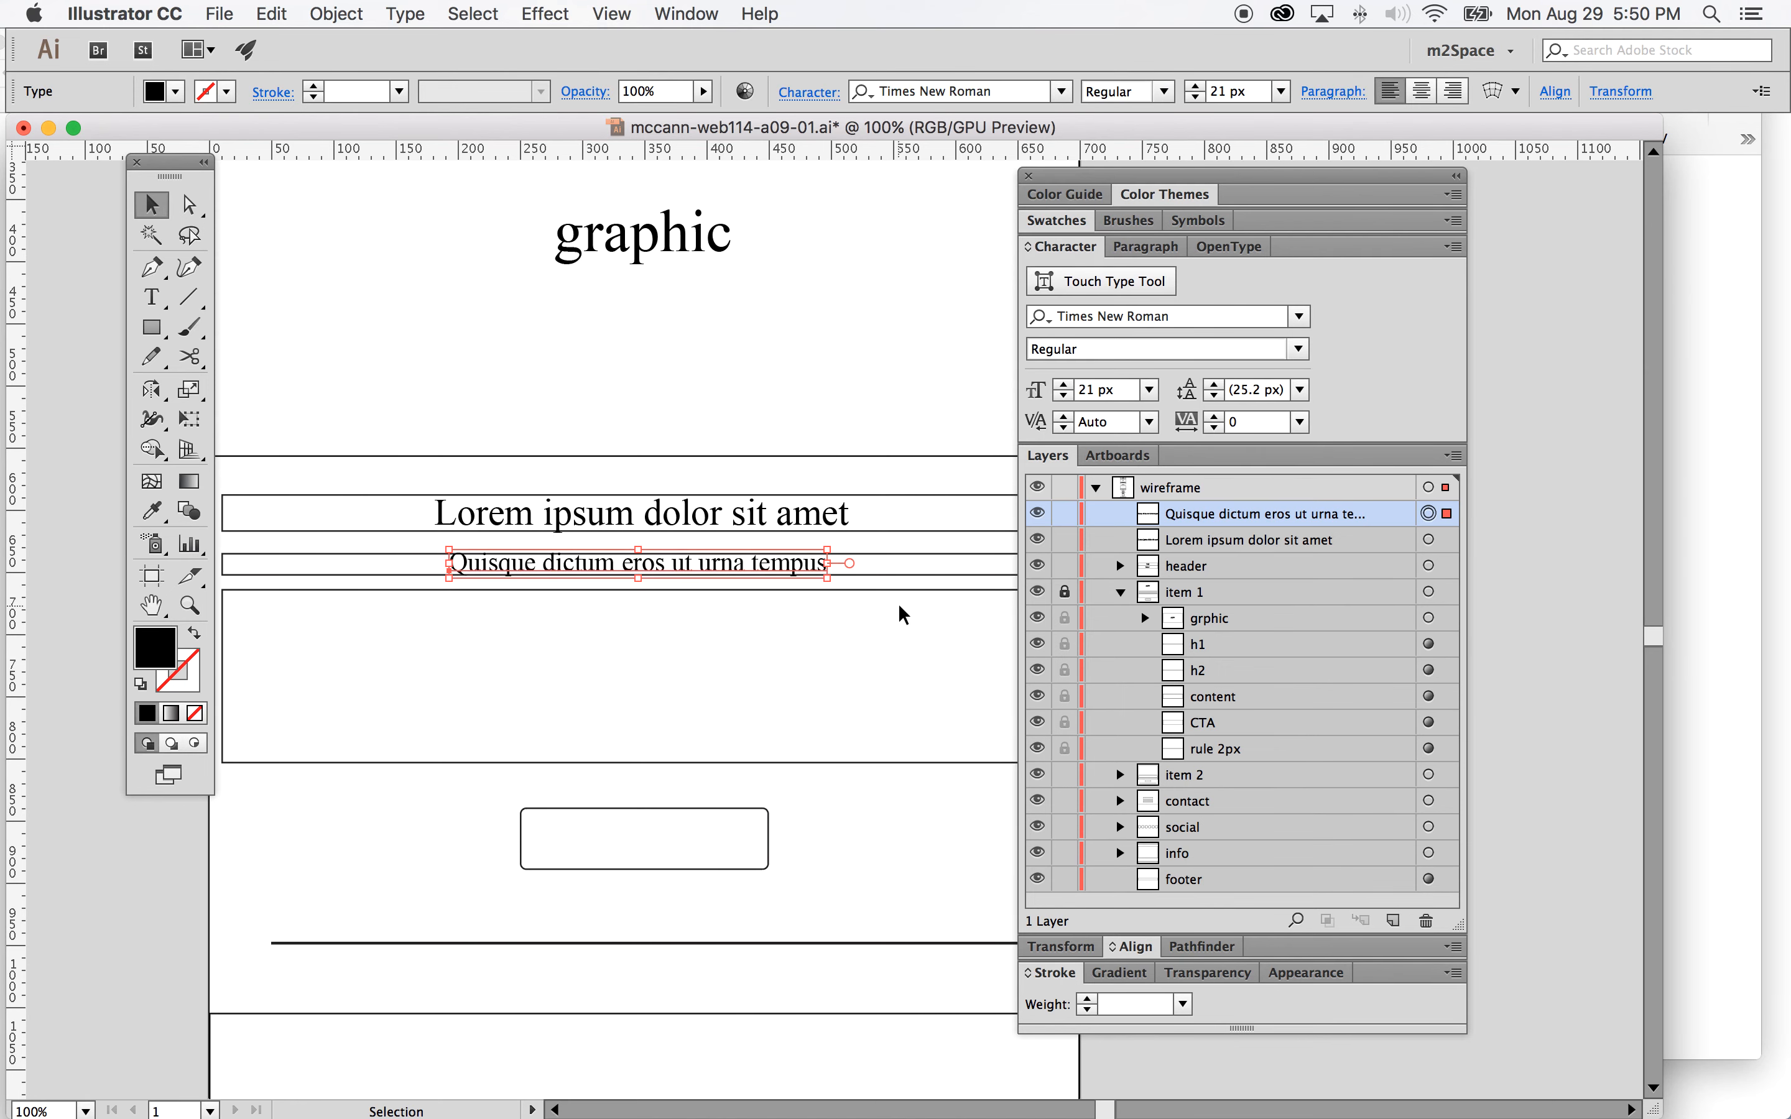
pyautogui.click(864, 400)
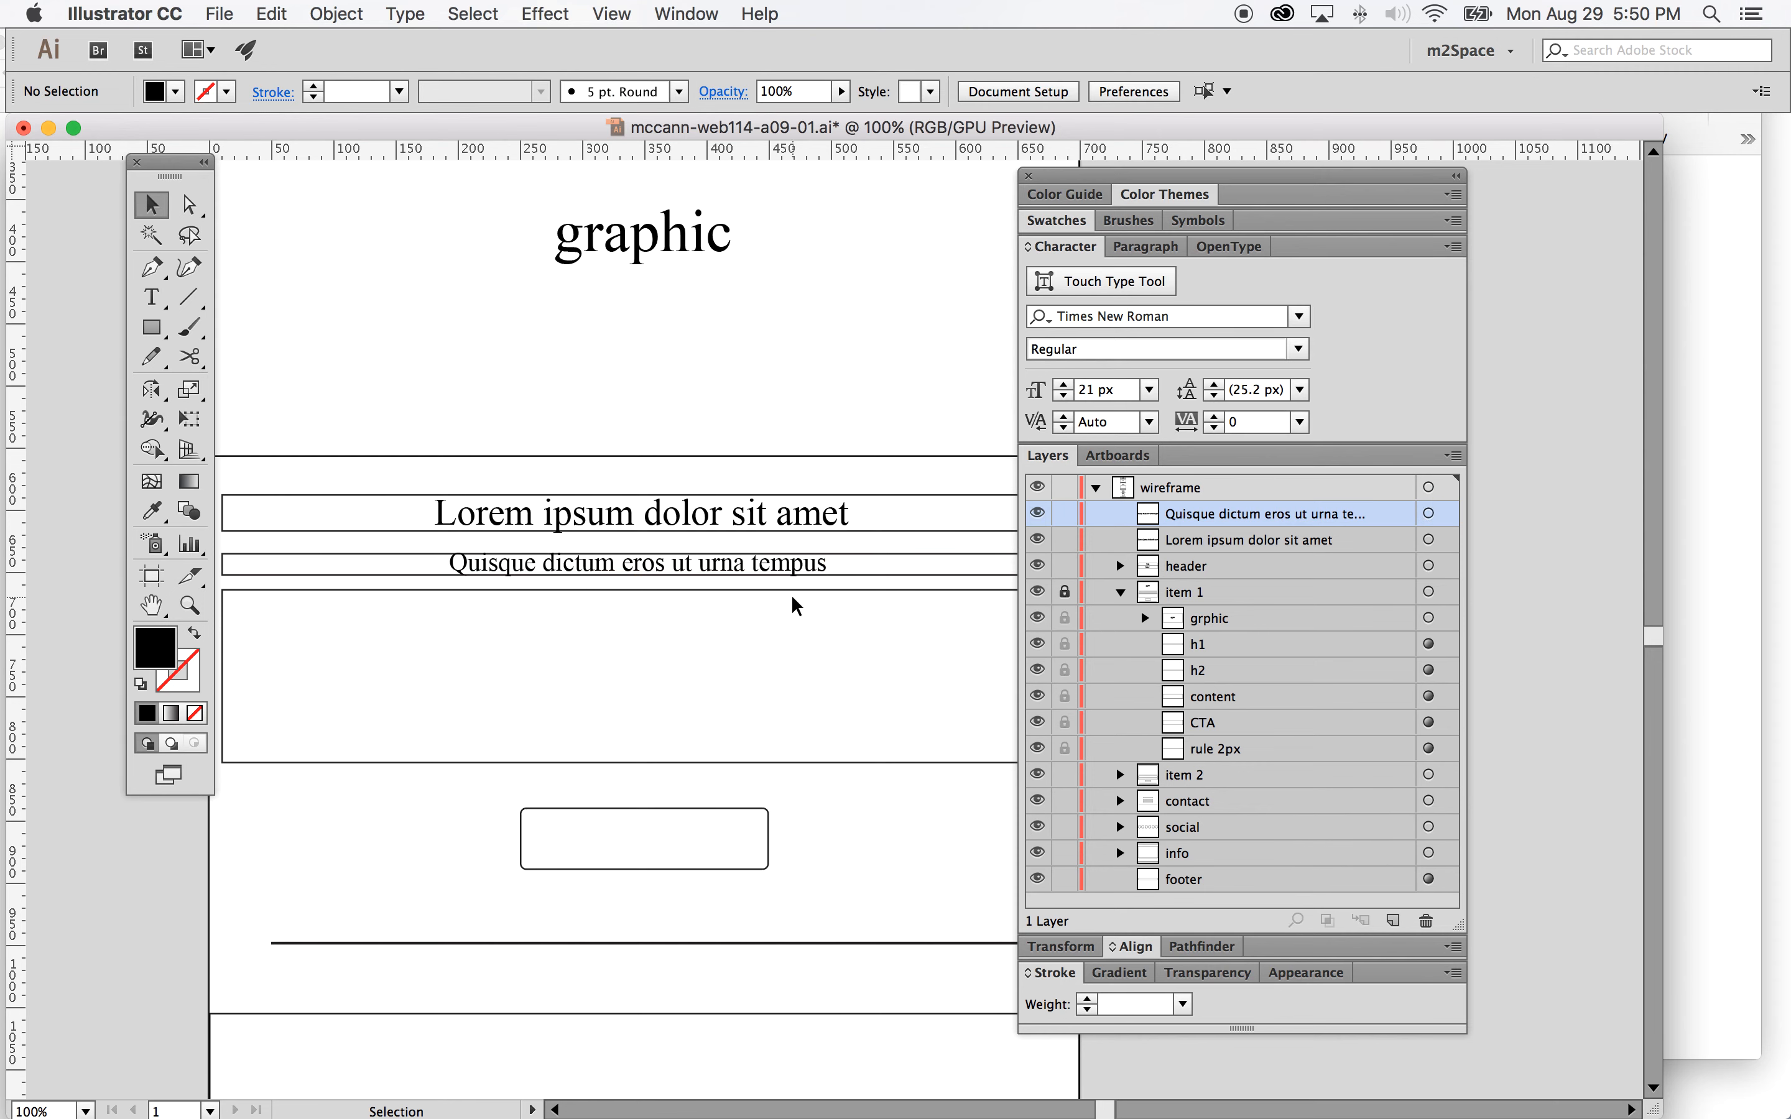
# Step: Move the floating panels clear of the artboard and copy the opening passage of the first Lorem ipsum paragraph from Firefox
pyautogui.scroll(-2, 800, 604)
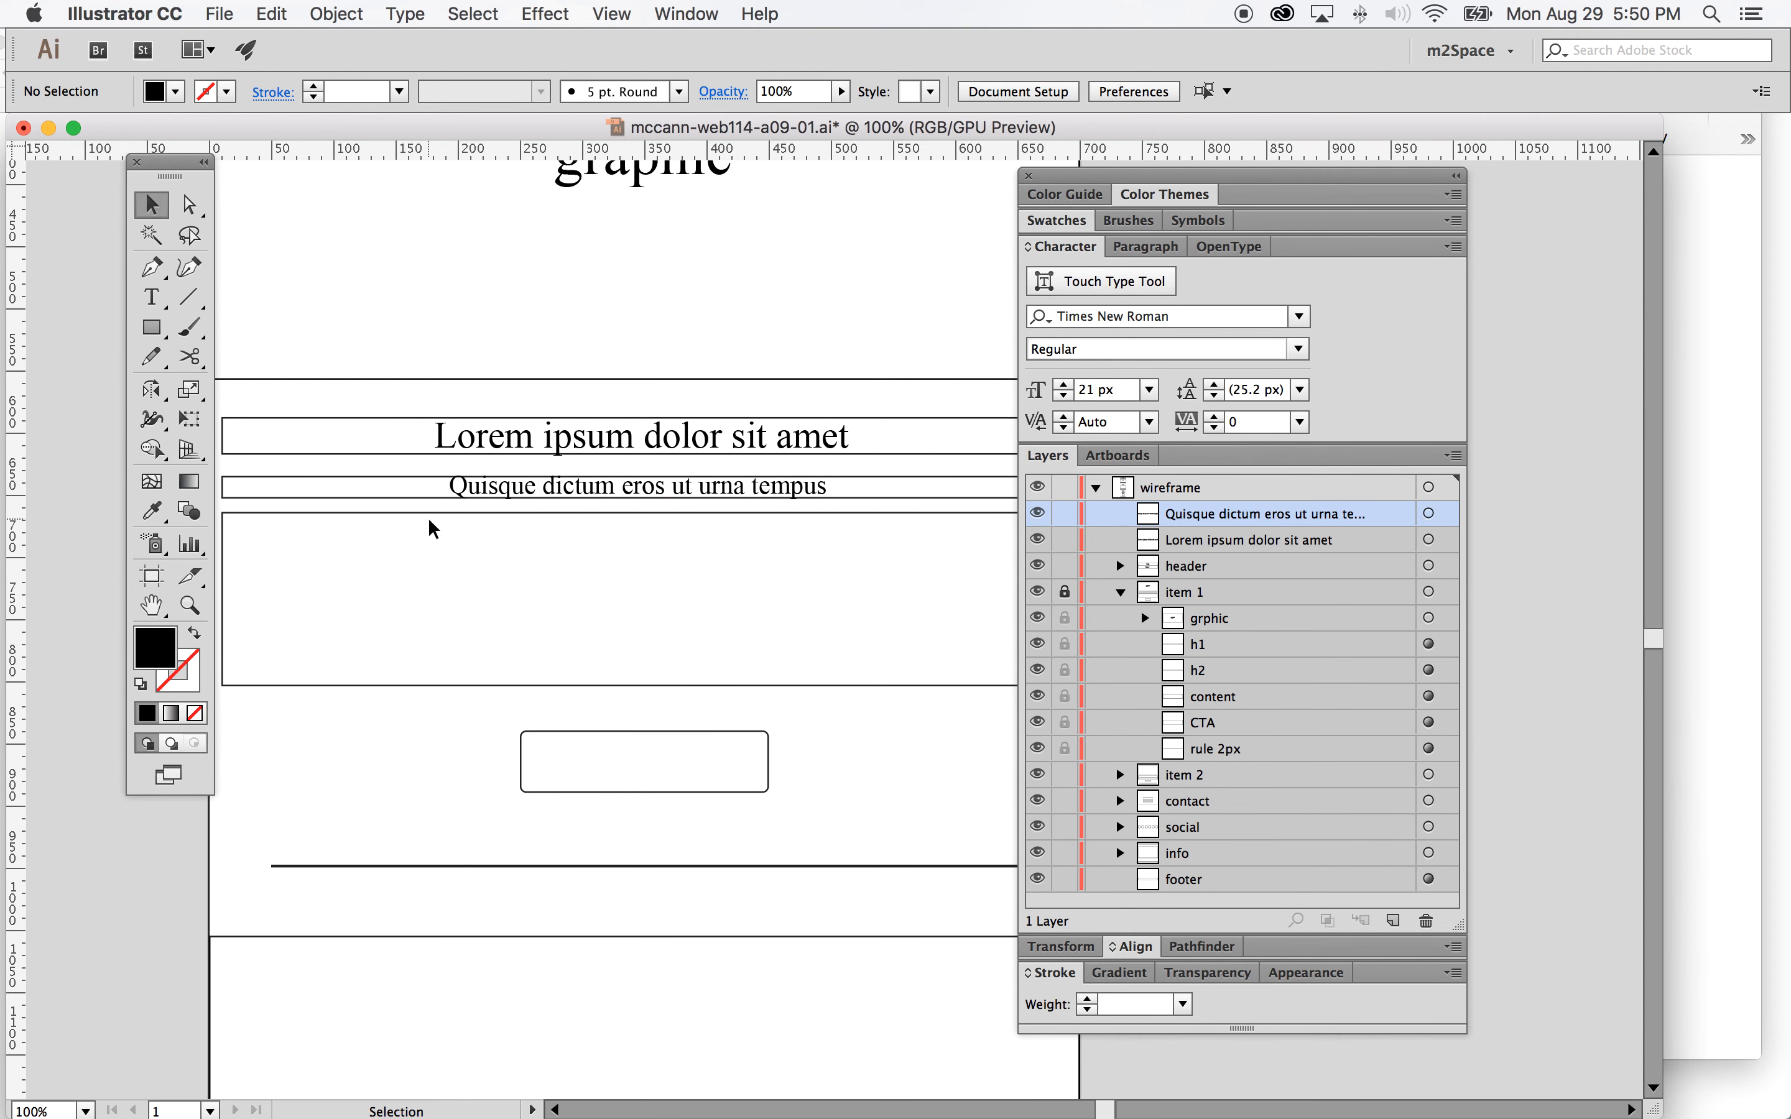
pyautogui.click(152, 298)
pyautogui.moveTo(1081, 183); pyautogui.dragTo(1276, 191)
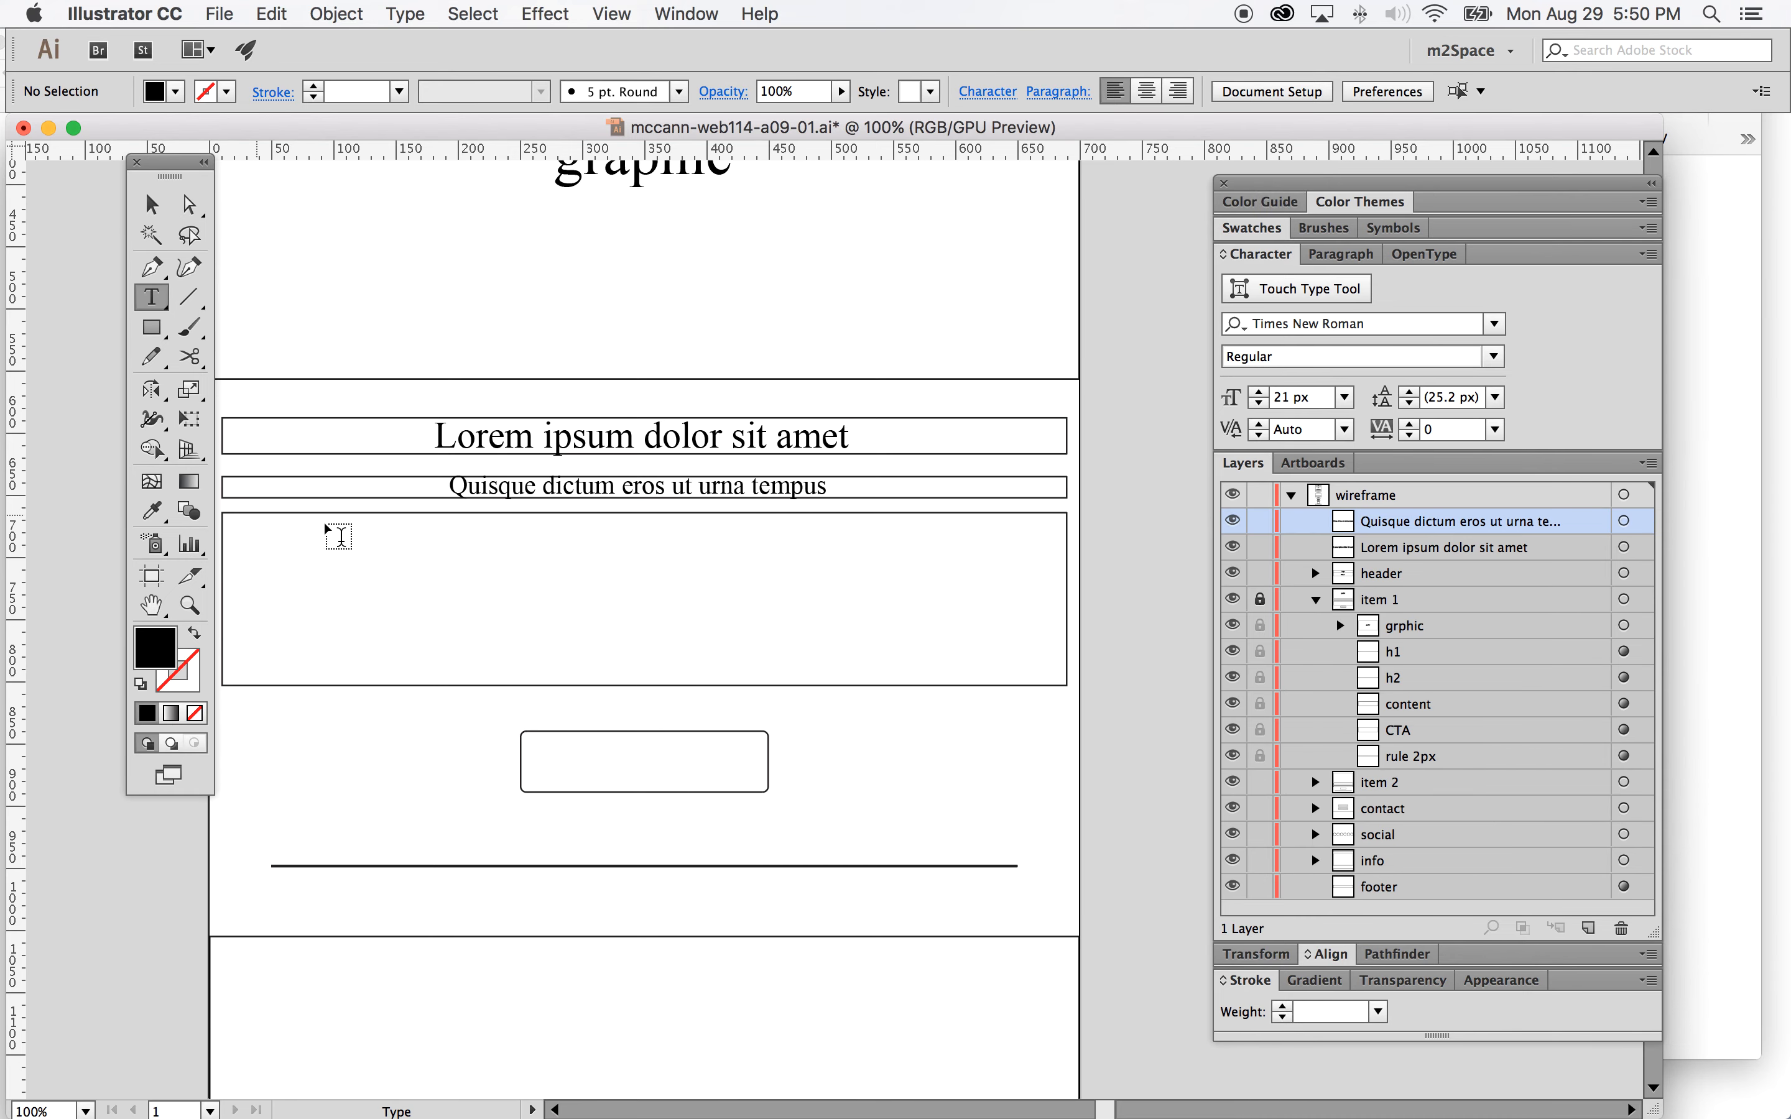
pyautogui.press('super+Tab')
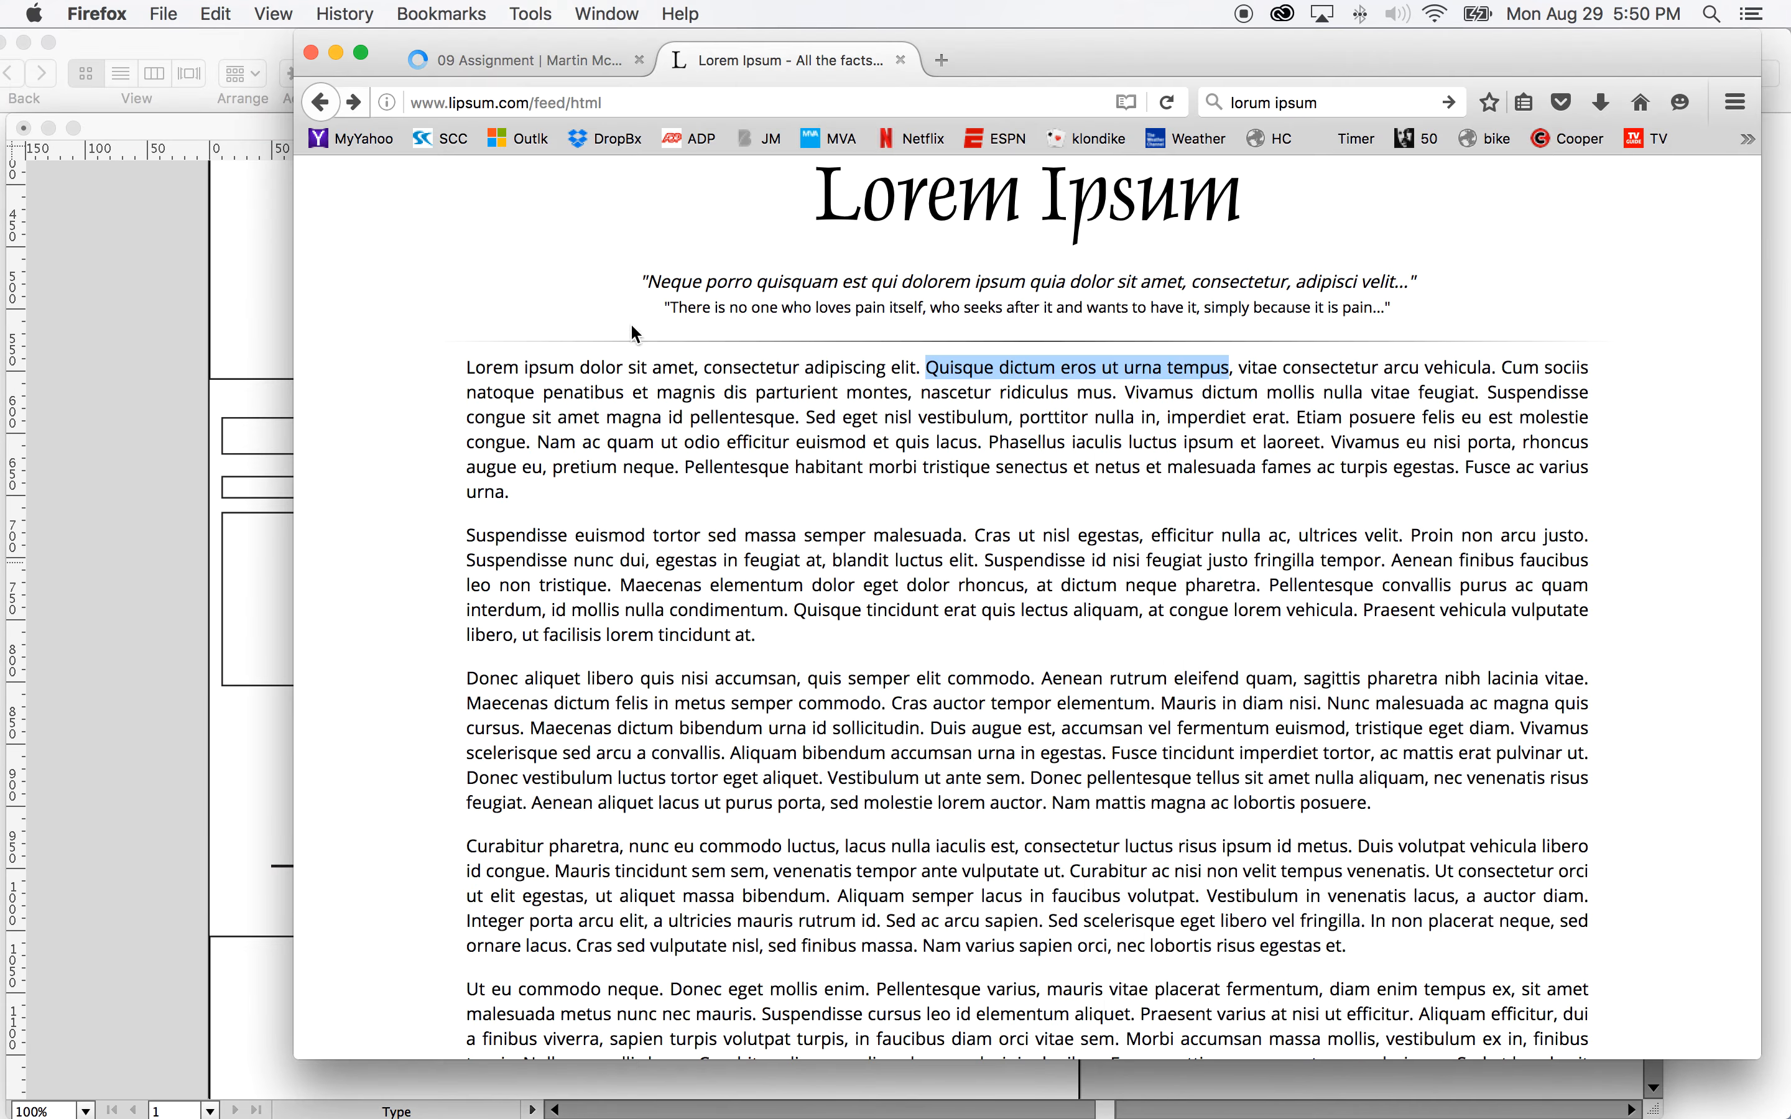
pyautogui.moveTo(471, 364); pyautogui.dragTo(1077, 396)
pyautogui.press('super+c')
pyautogui.press('super+Tab')
# Step: Create an area text frame covering the content box, paste the copied Lorem ipsum passage into it and centre-align it
pyautogui.moveTo(221, 513); pyautogui.dragTo(1071, 692)
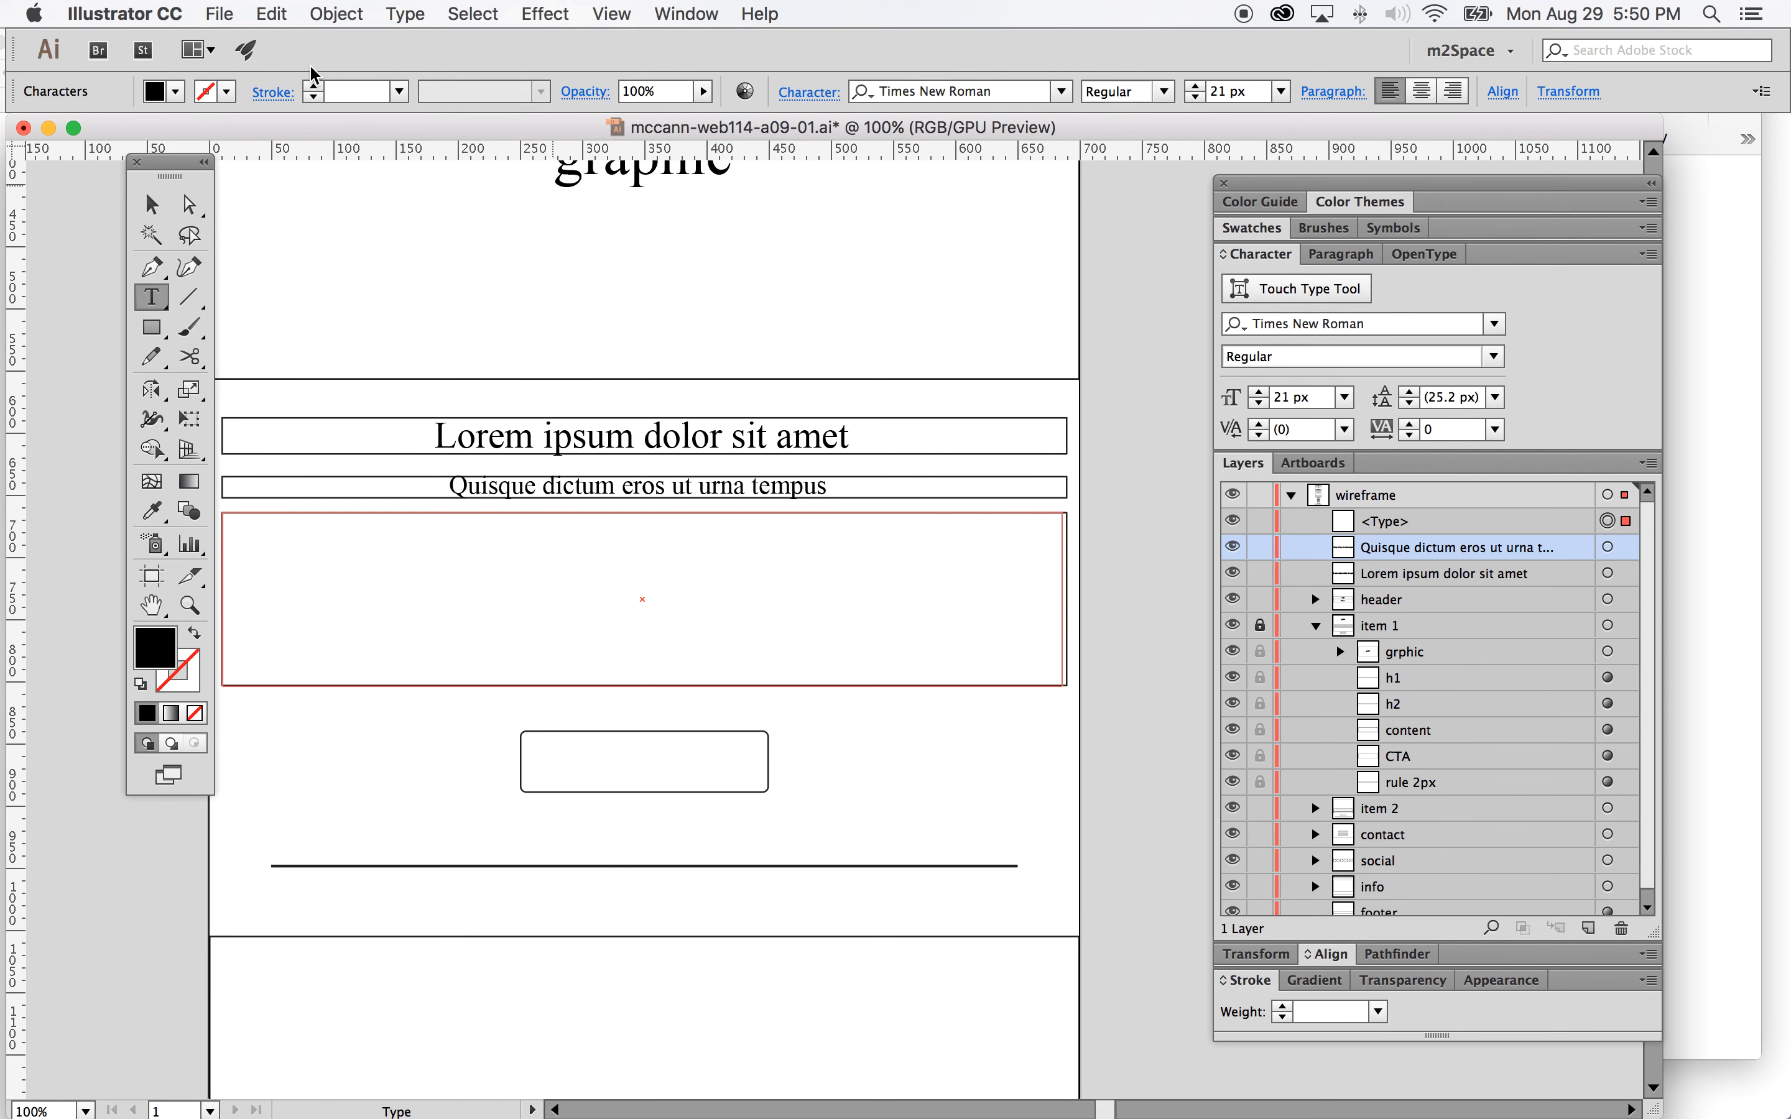
pyautogui.click(272, 14)
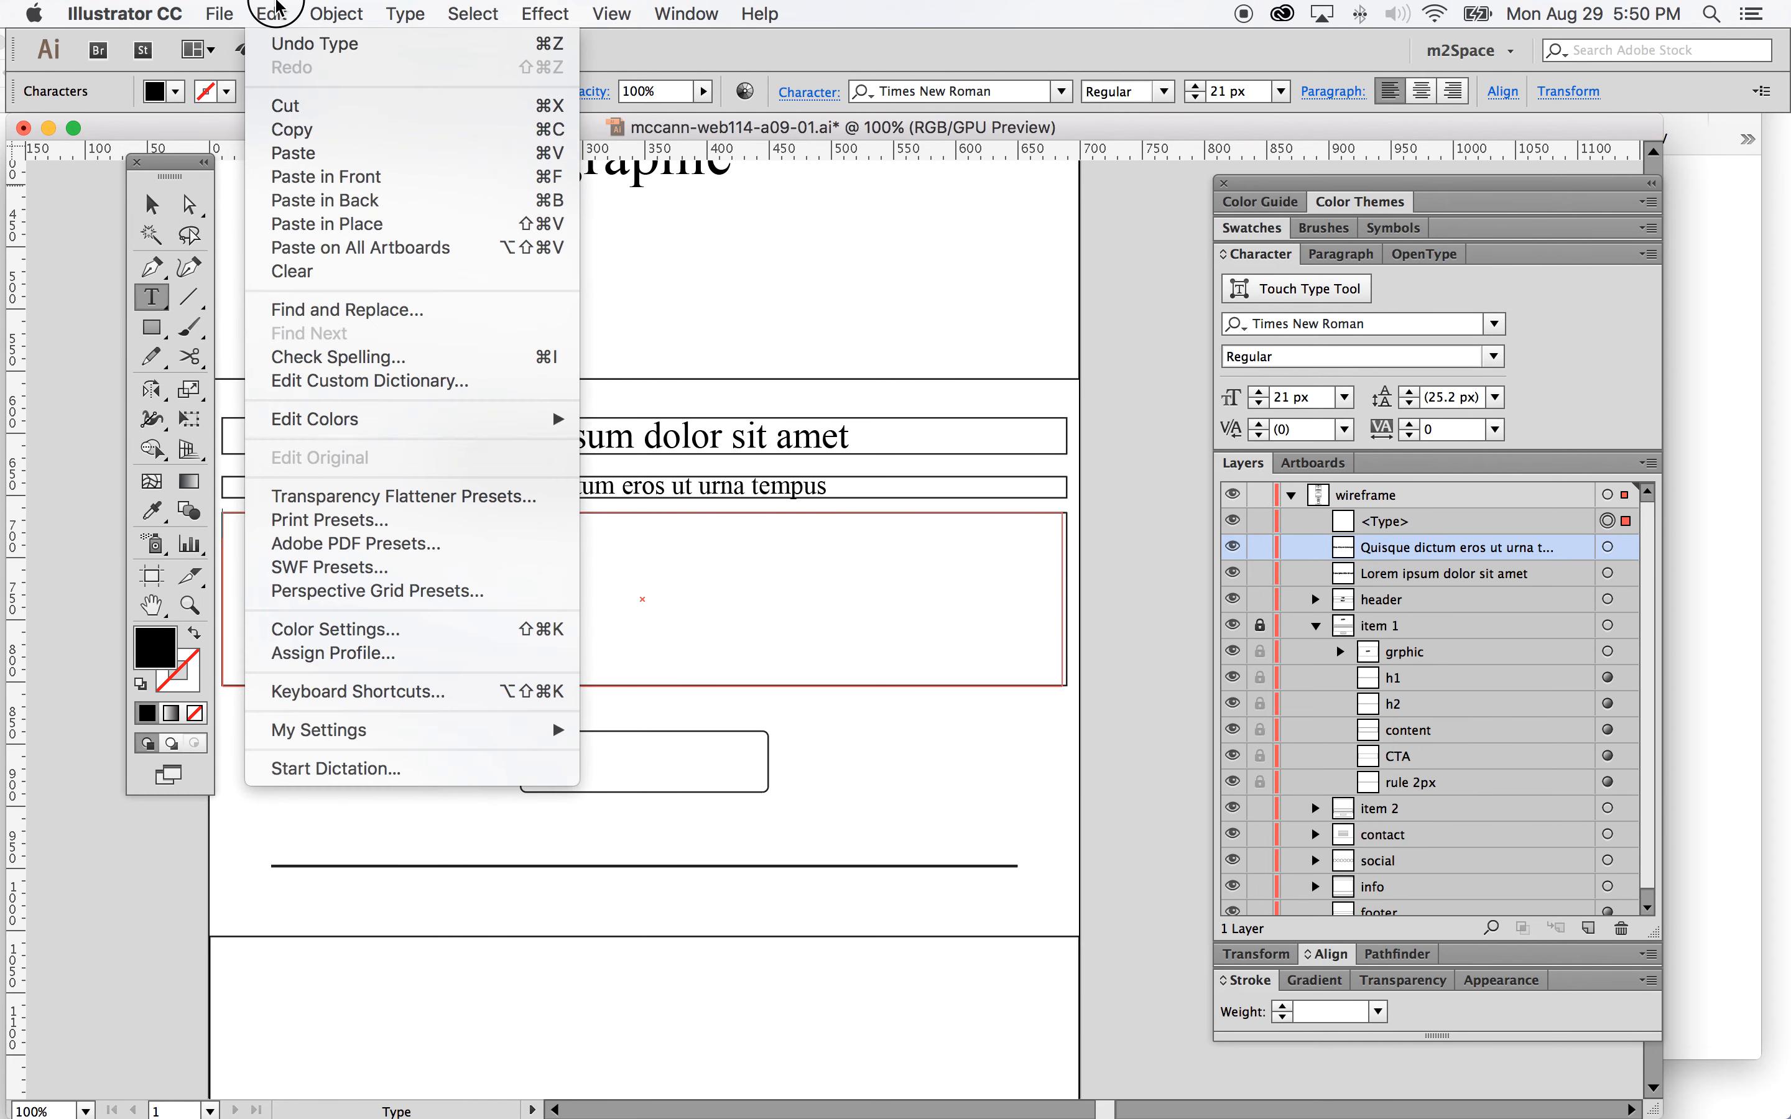
pyautogui.click(289, 153)
pyautogui.click(1340, 254)
pyautogui.click(1278, 288)
# Step: Start a new paragraph at "Vivamus dictum" in the body copy and set the space before paragraph to 10 px
pyautogui.click(802, 586)
pyautogui.press('Return')
pyautogui.doubleClick(1296, 405)
pyautogui.write('10')
pyautogui.press('Return')
pyautogui.hscroll(-3, 893, 491)
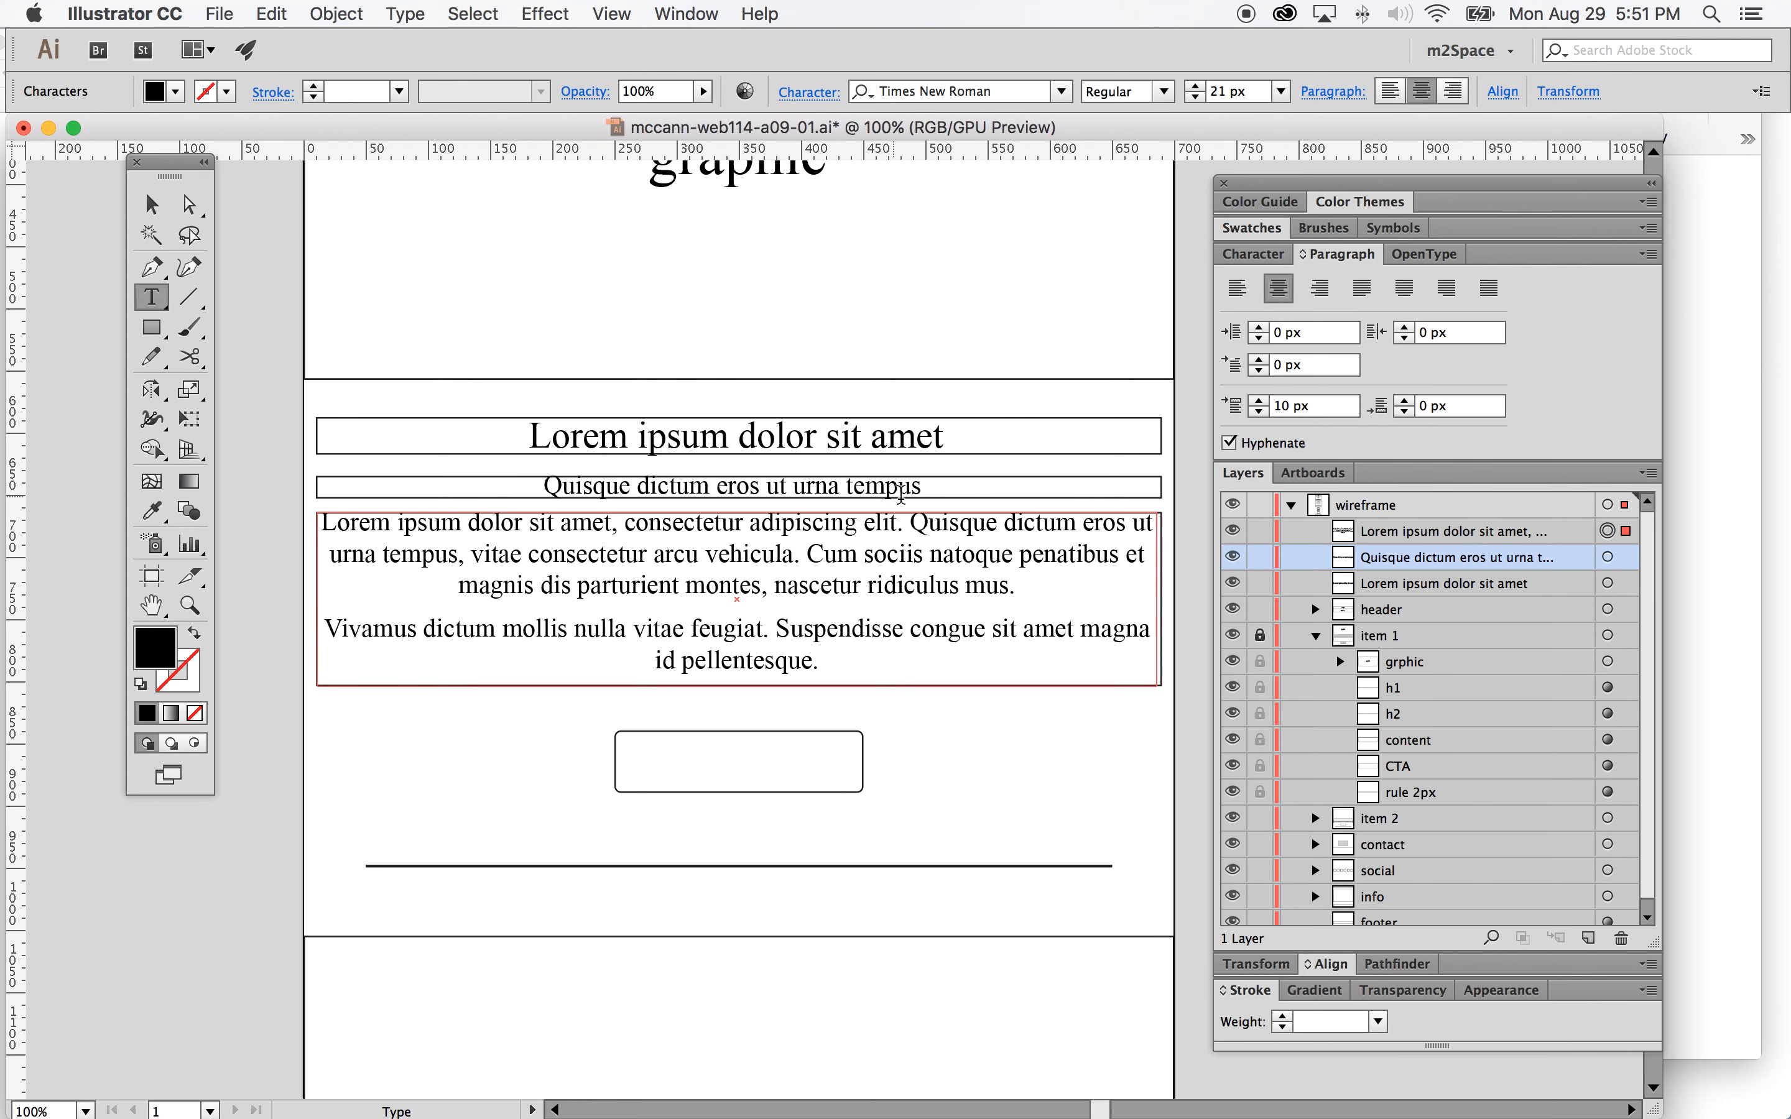
# Step: Lengthen the body copy by repeating "consectetur arcu" before "nascetur" and "mollis nulla vitae" before "pellentesque"
pyautogui.click(151, 204)
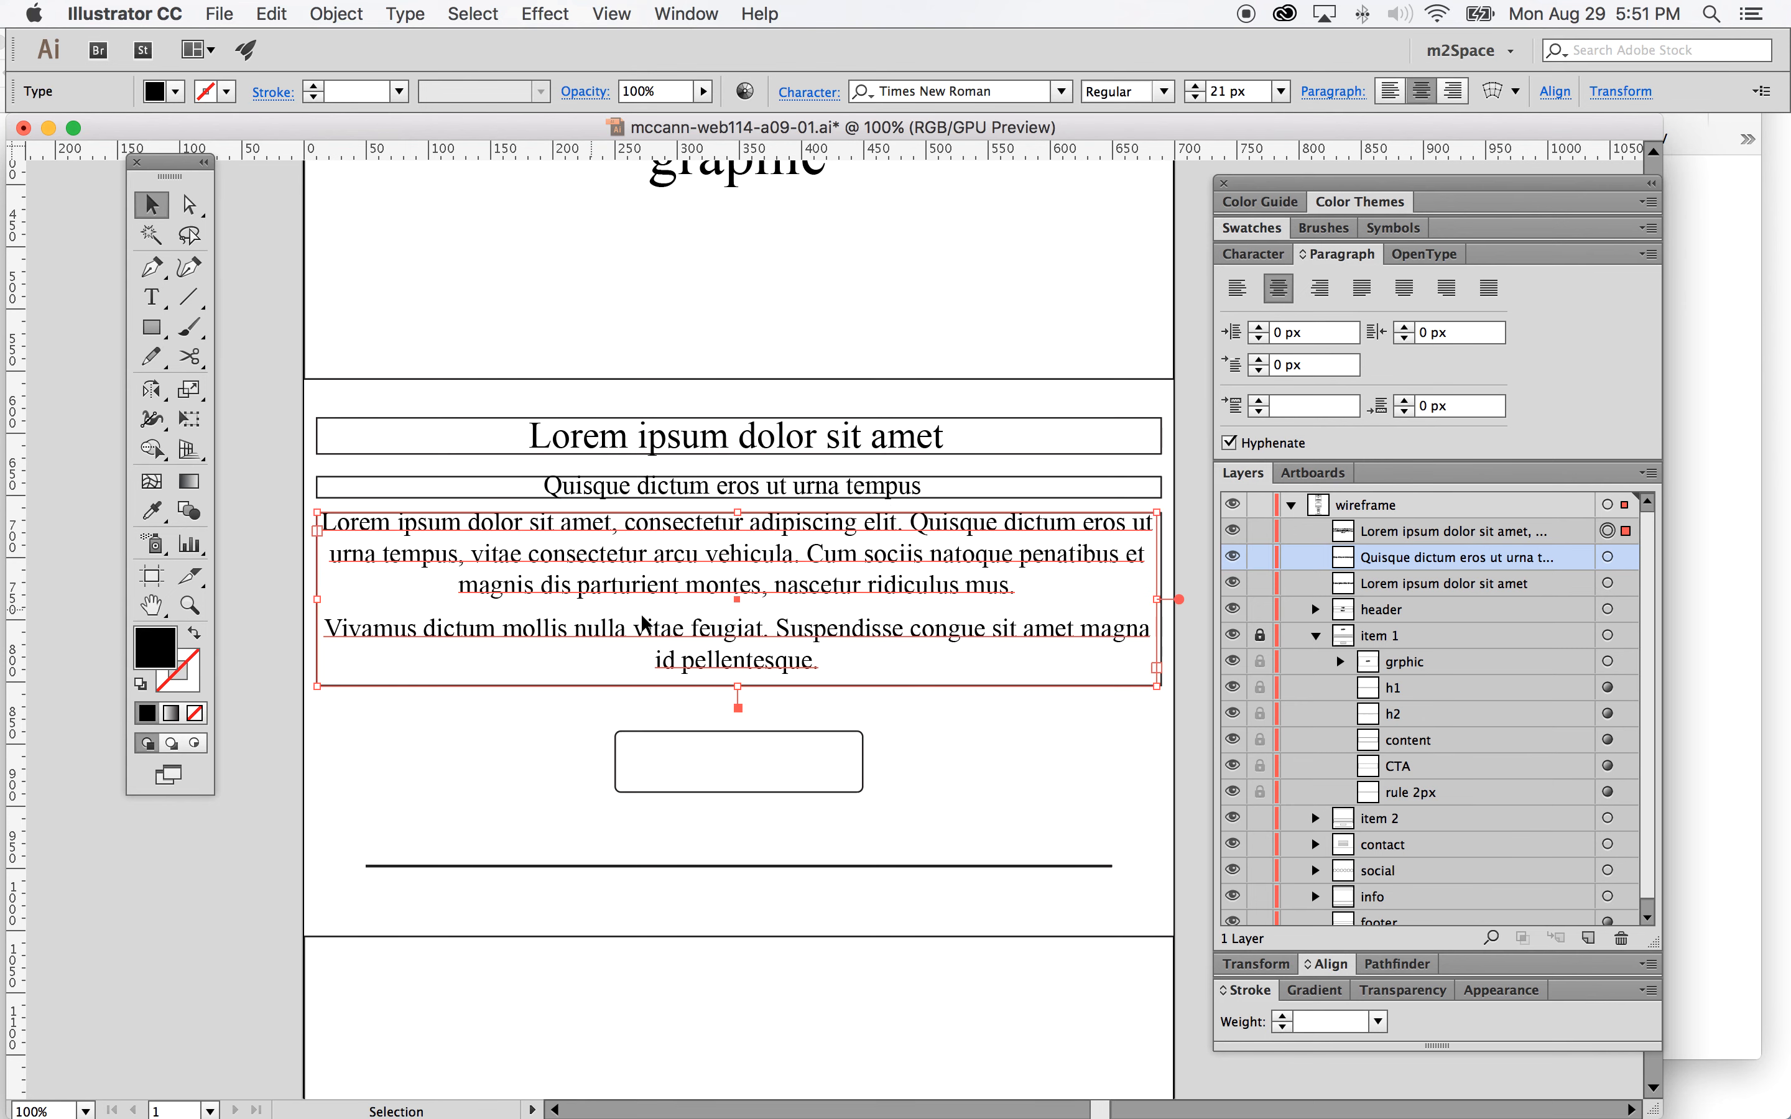
pyautogui.click(151, 297)
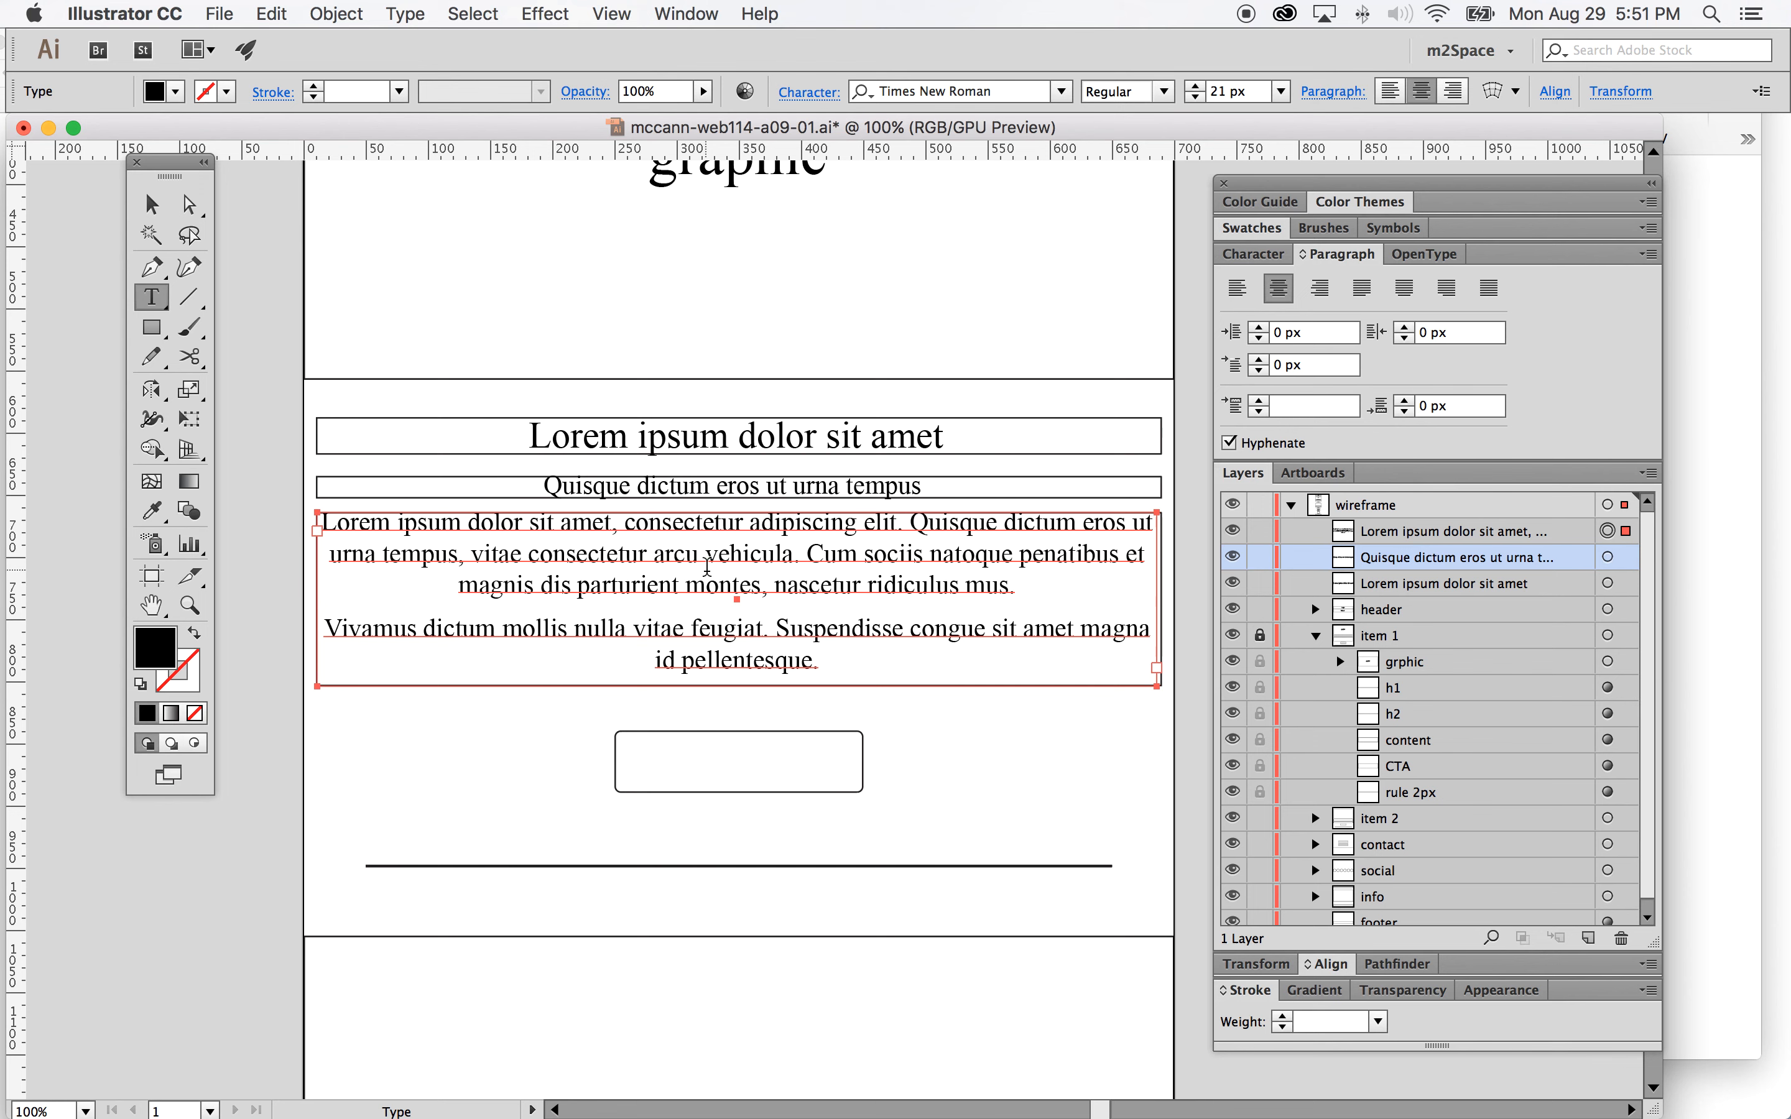
pyautogui.moveTo(697, 552); pyautogui.dragTo(528, 555)
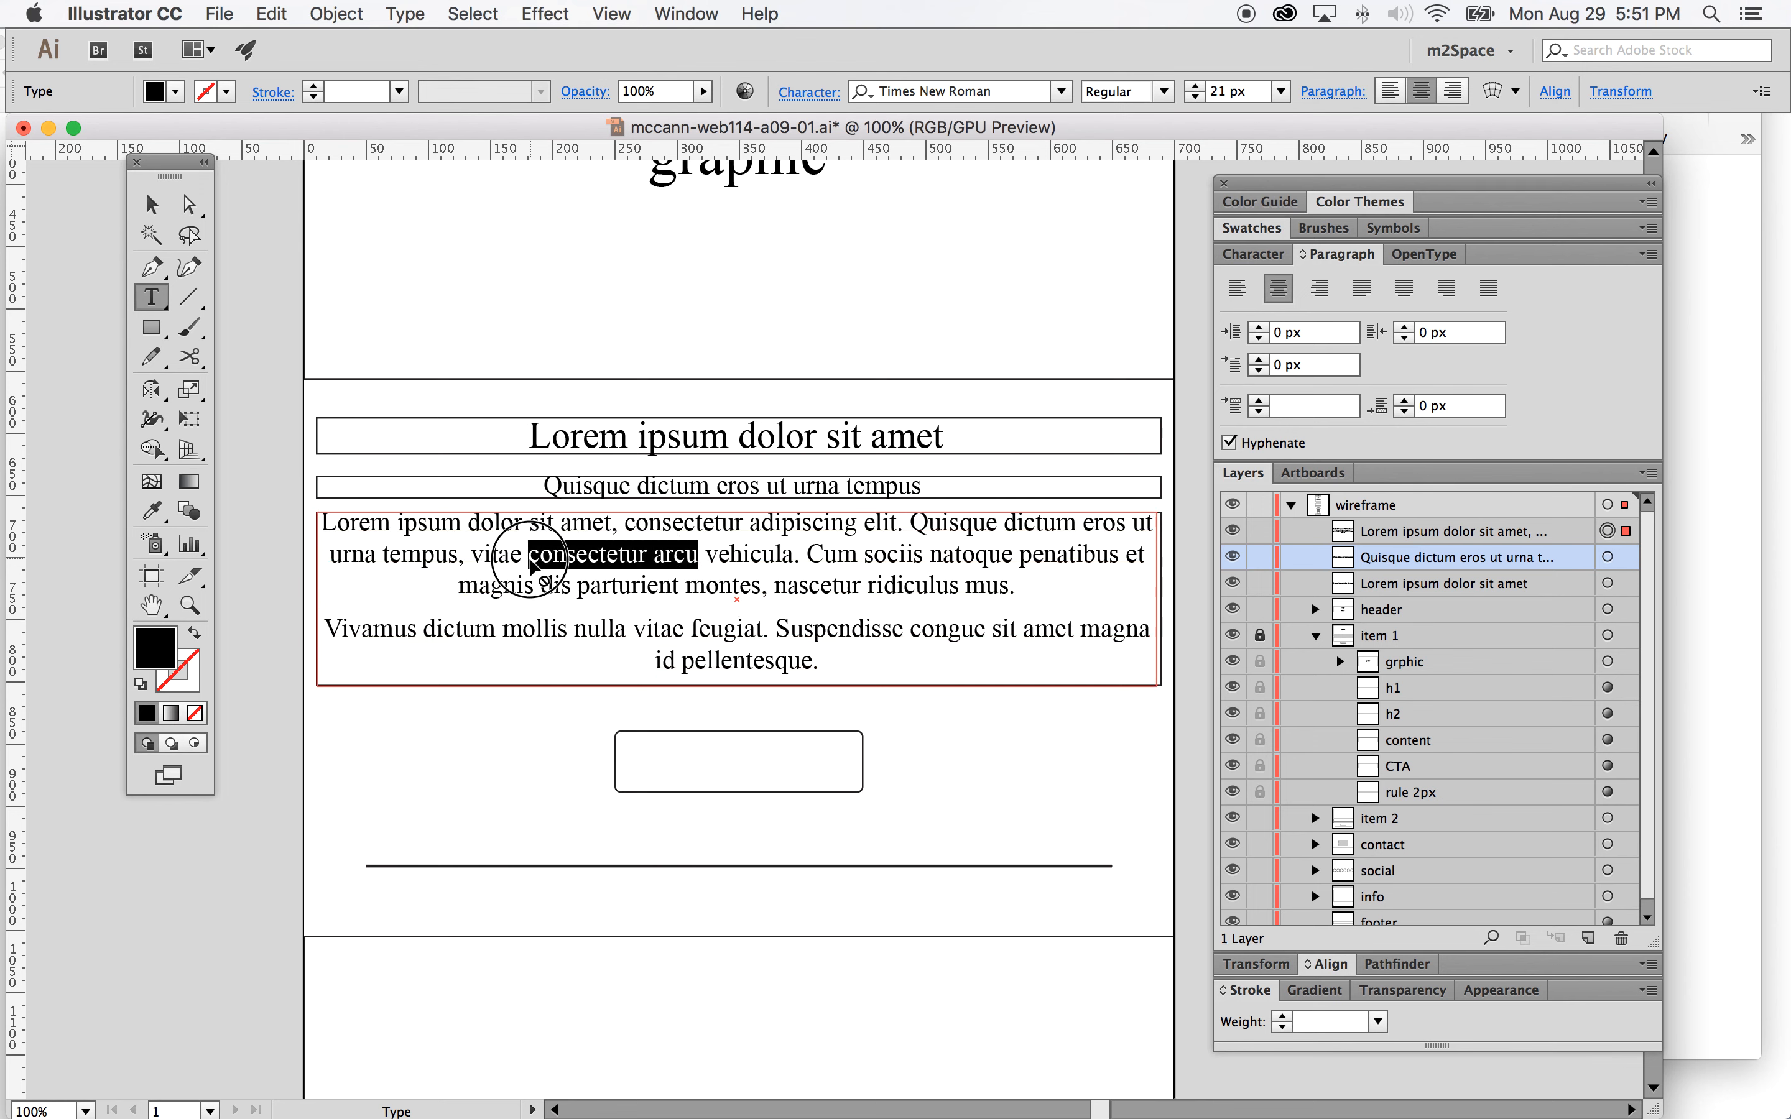
pyautogui.click(776, 585)
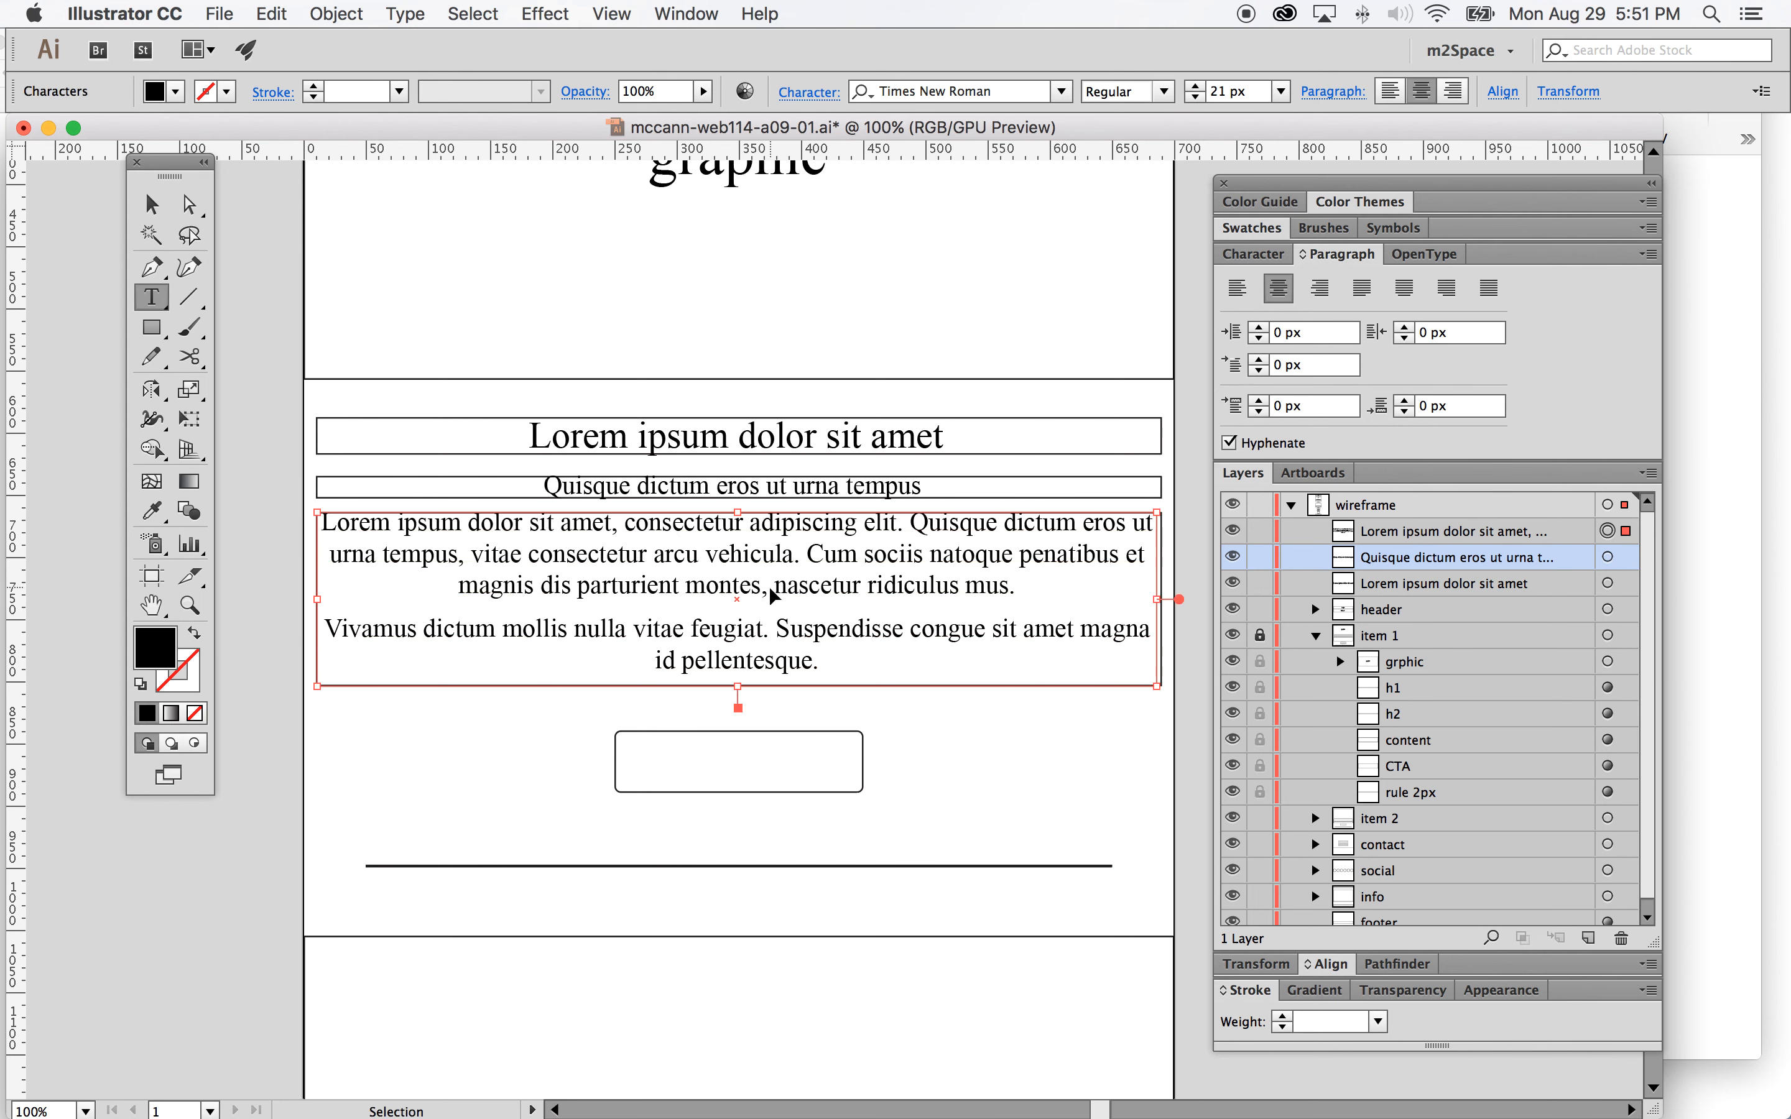
pyautogui.press('super+v')
pyautogui.moveTo(683, 628); pyautogui.dragTo(502, 628)
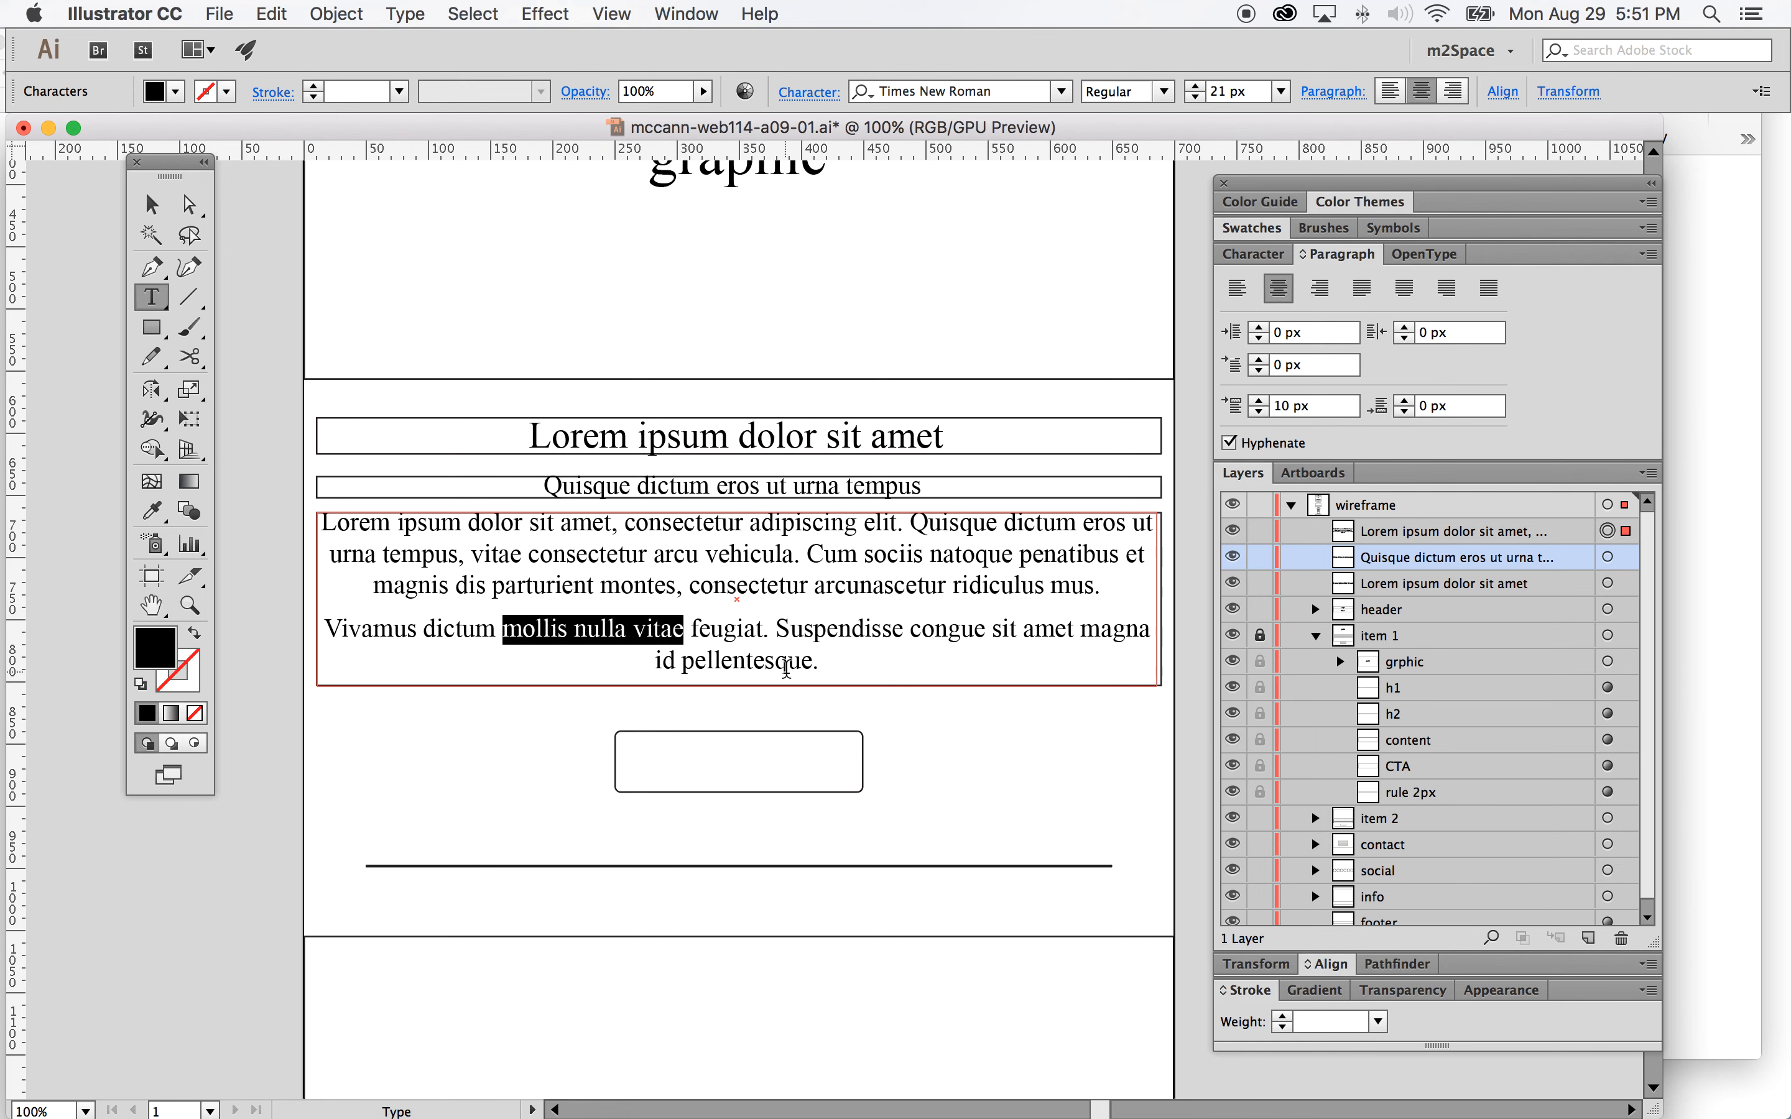
pyautogui.click(682, 660)
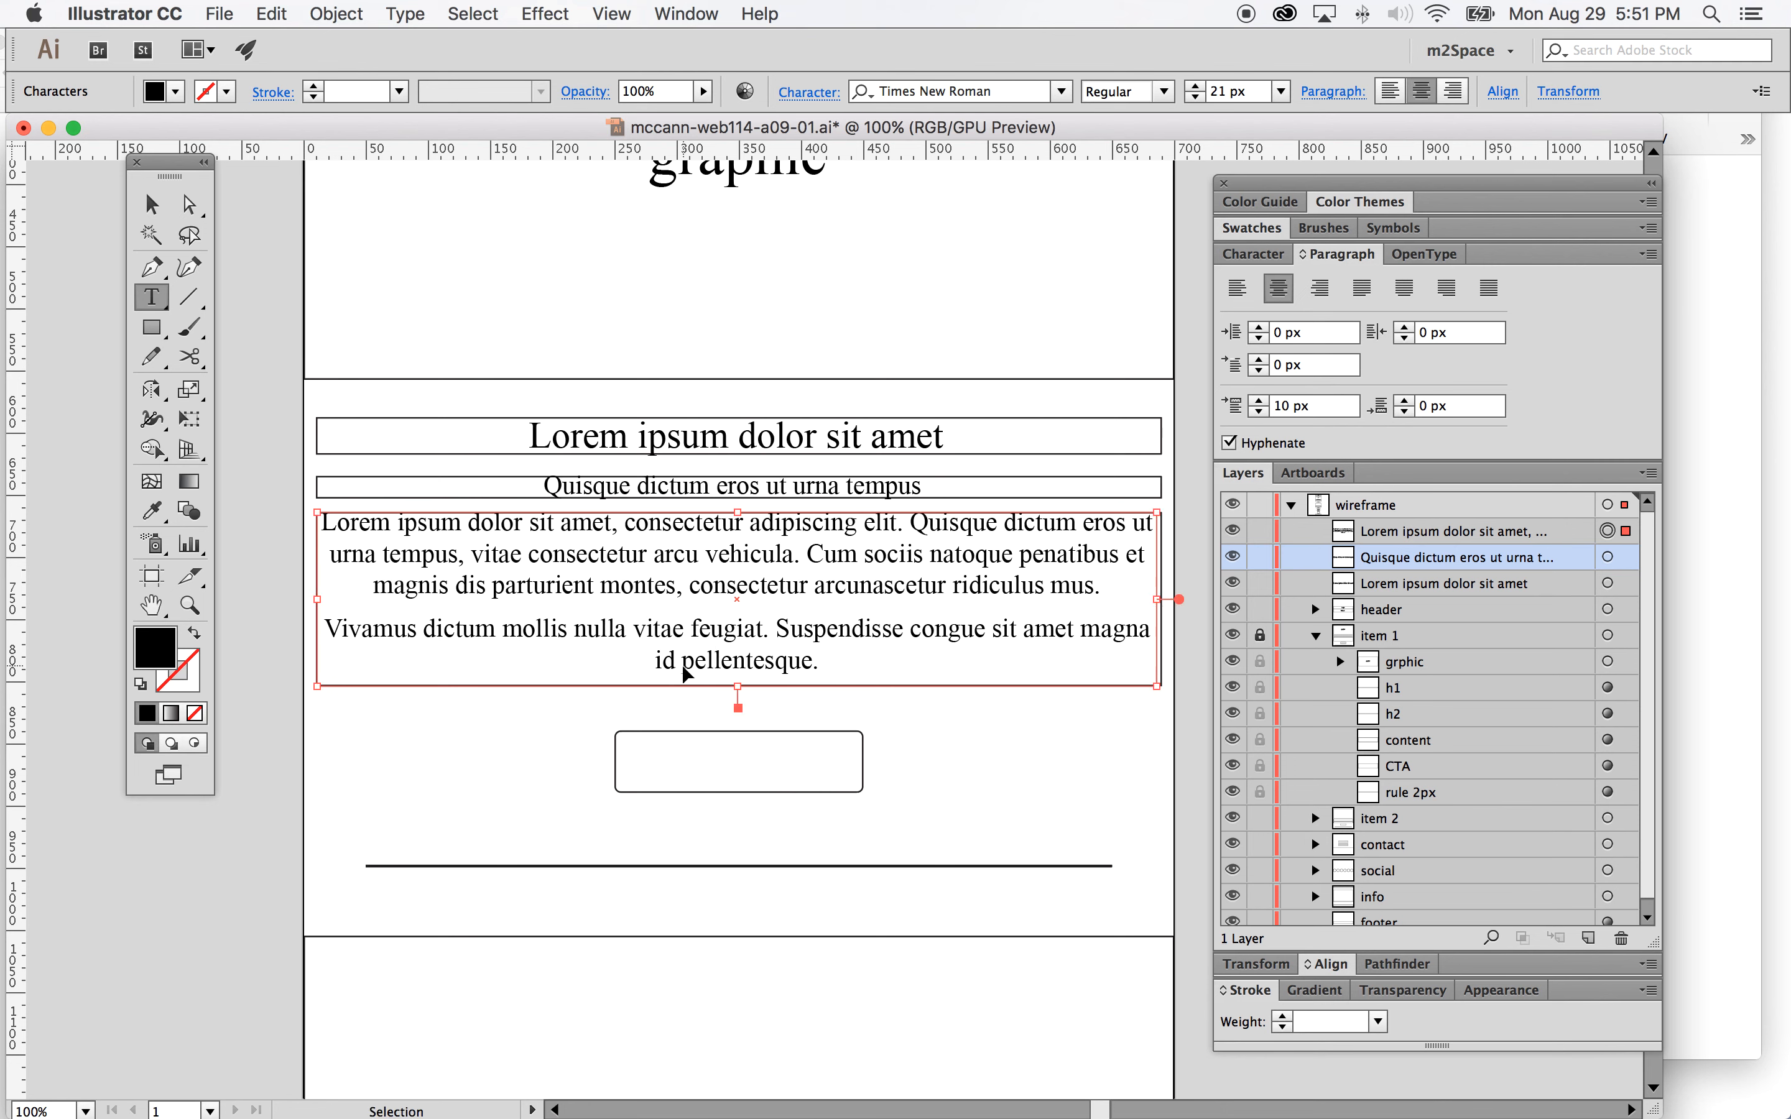
pyautogui.press('super+v')
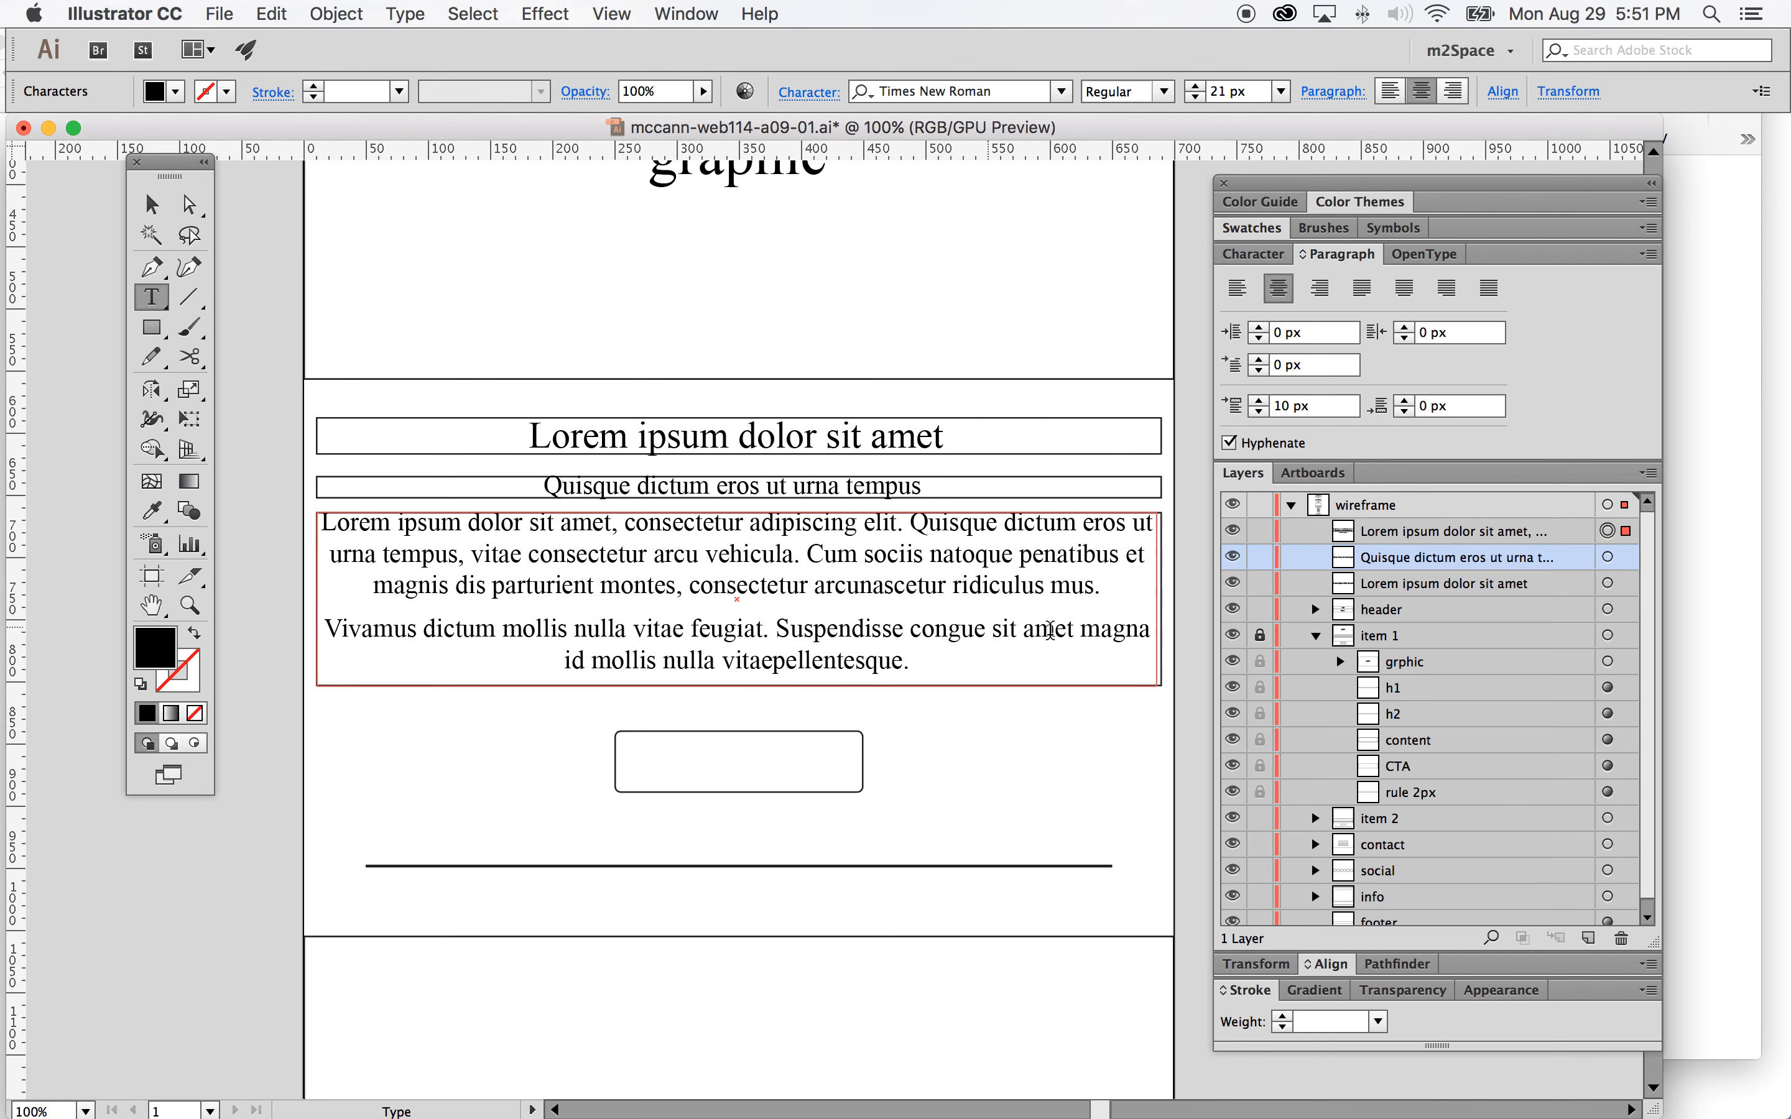
# Step: Fill out the last line of the body copy by repeating "natoque penatibus" and "congue sit" before "id mollis"
pyautogui.moveTo(1029, 630); pyautogui.dragTo(909, 643)
pyautogui.press('super')
pyautogui.click(564, 660)
pyautogui.press('super+v')
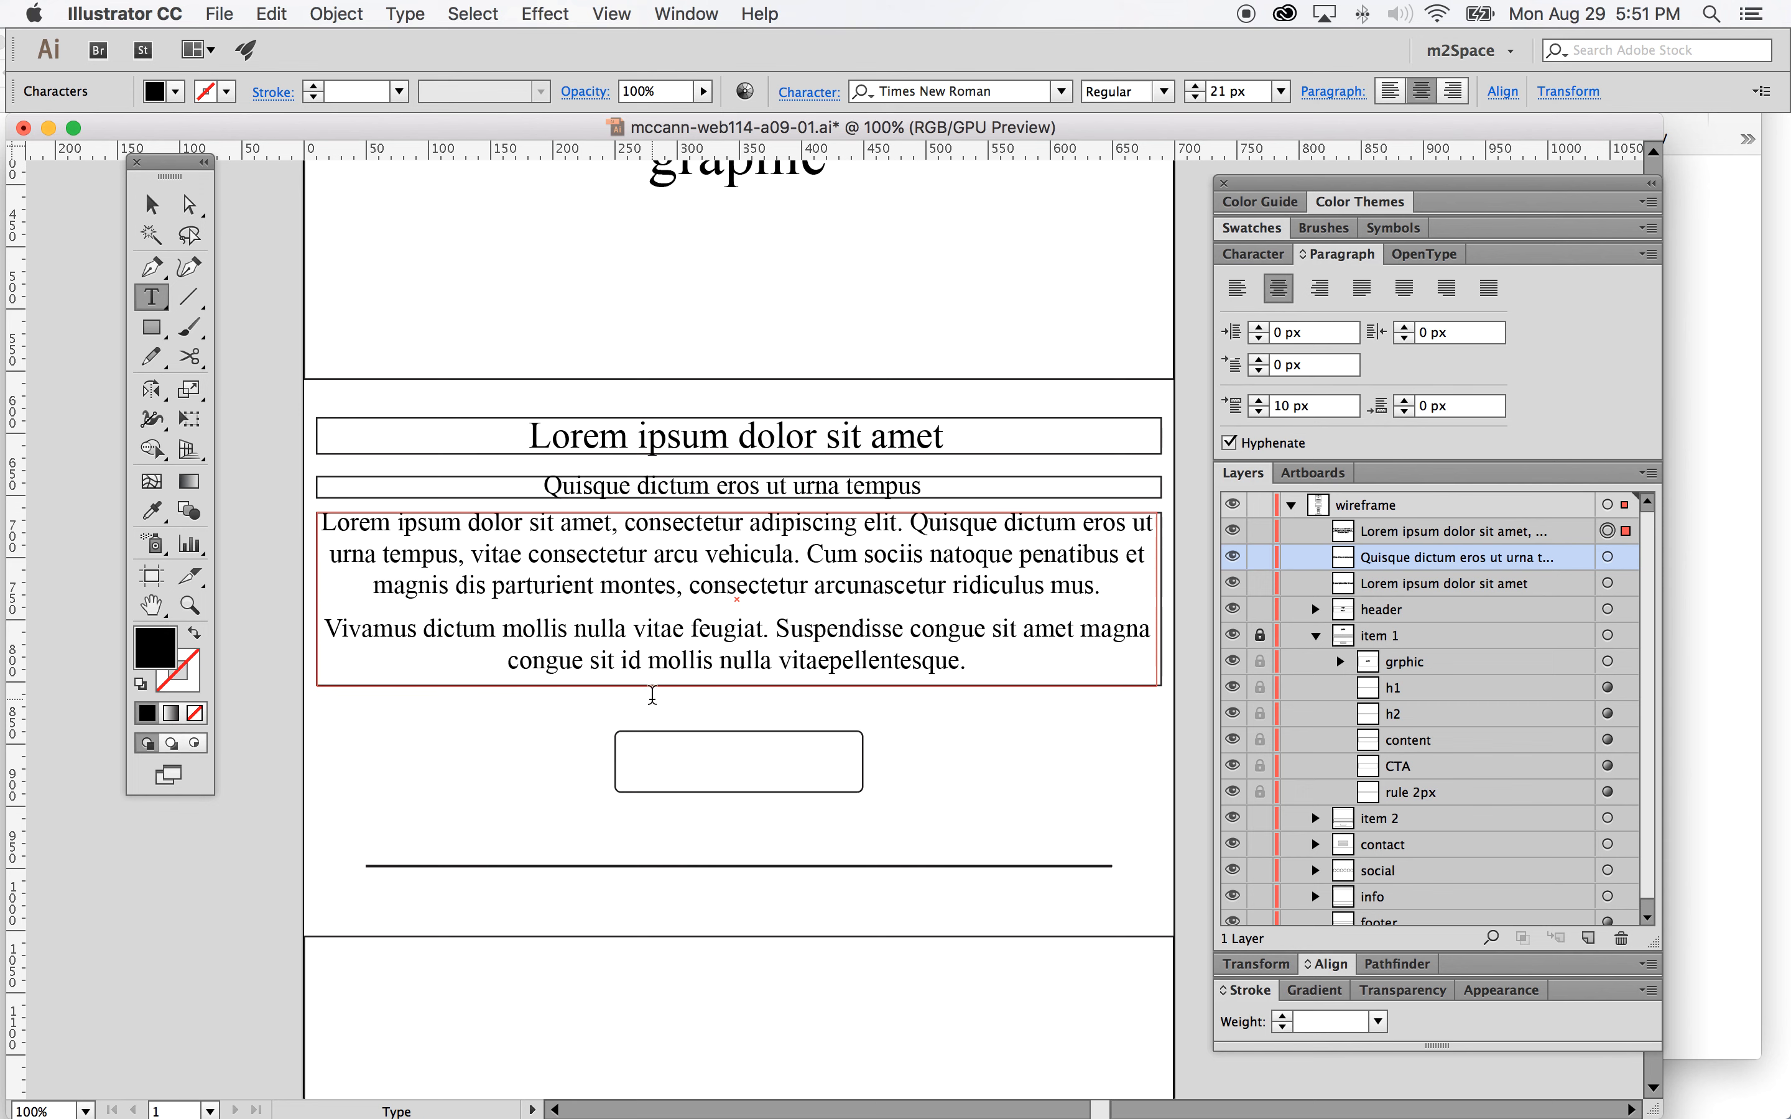
pyautogui.moveTo(1117, 555); pyautogui.dragTo(929, 556)
pyautogui.press('super')
pyautogui.press('super+c')
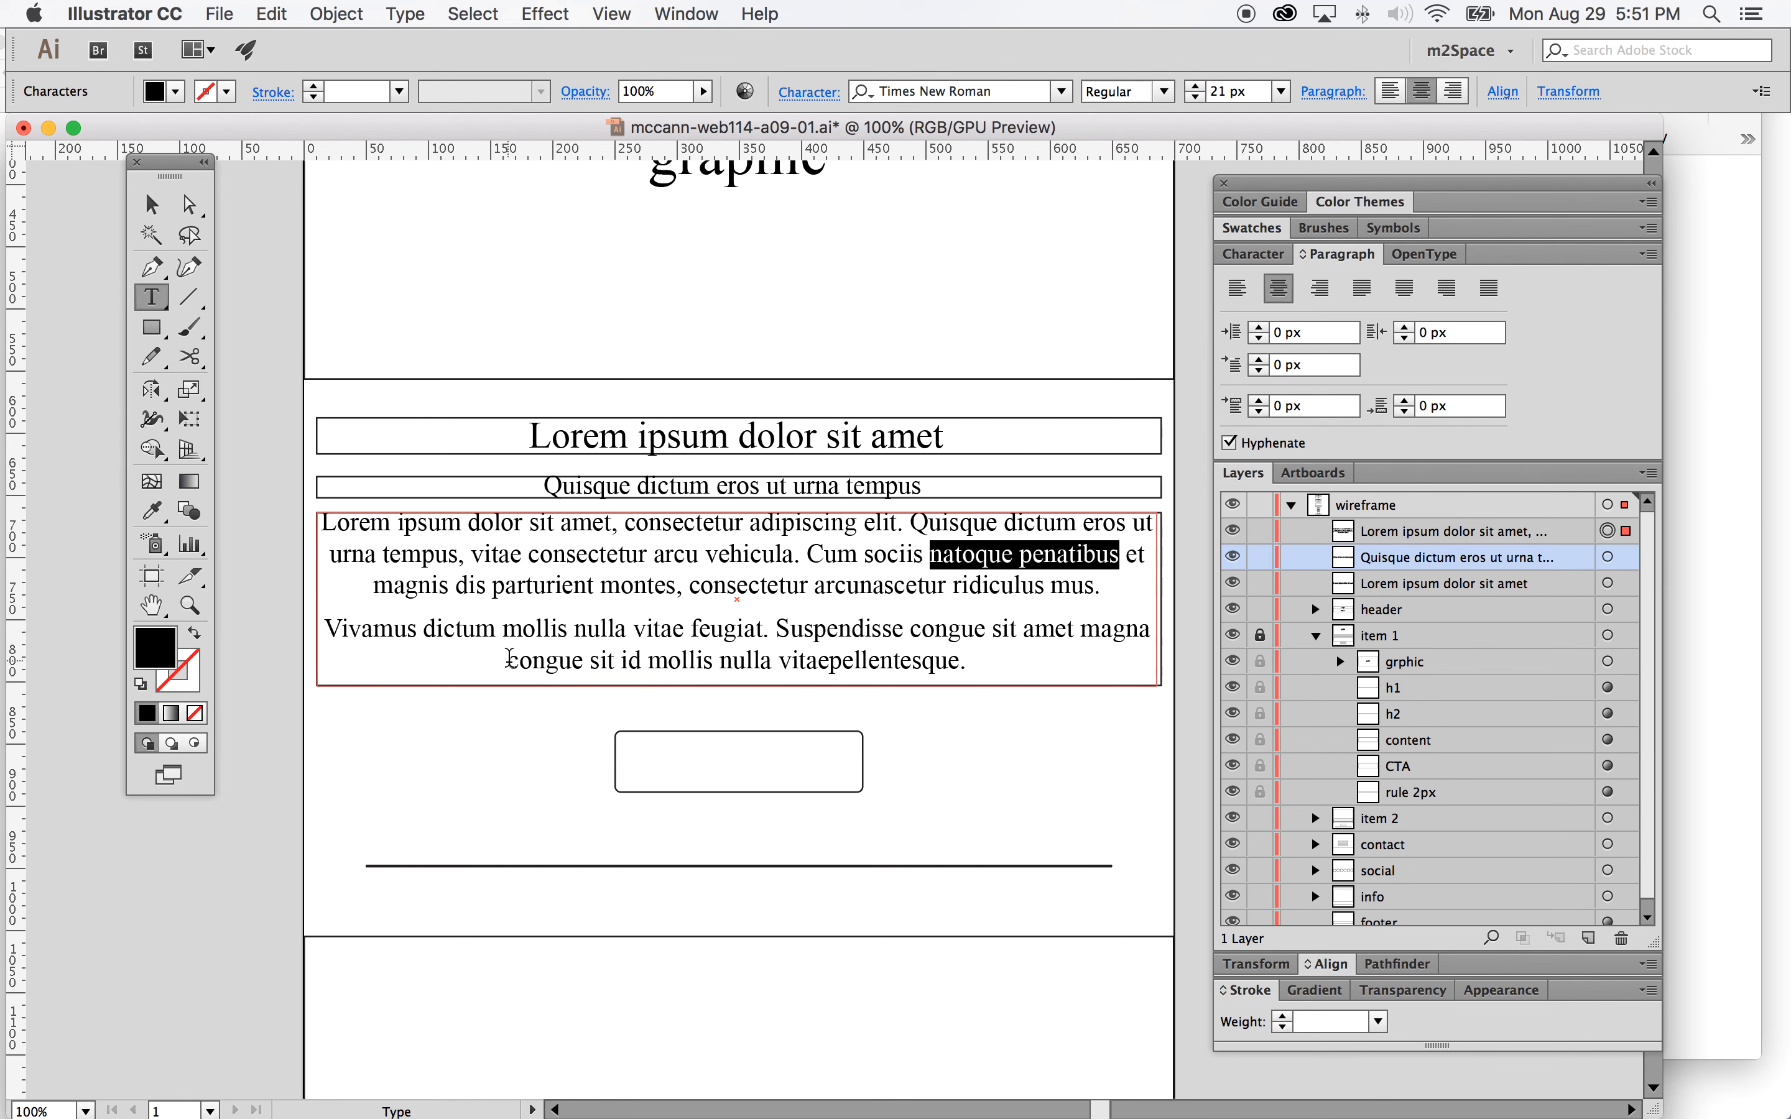
pyautogui.click(506, 659)
pyautogui.press('super+v')
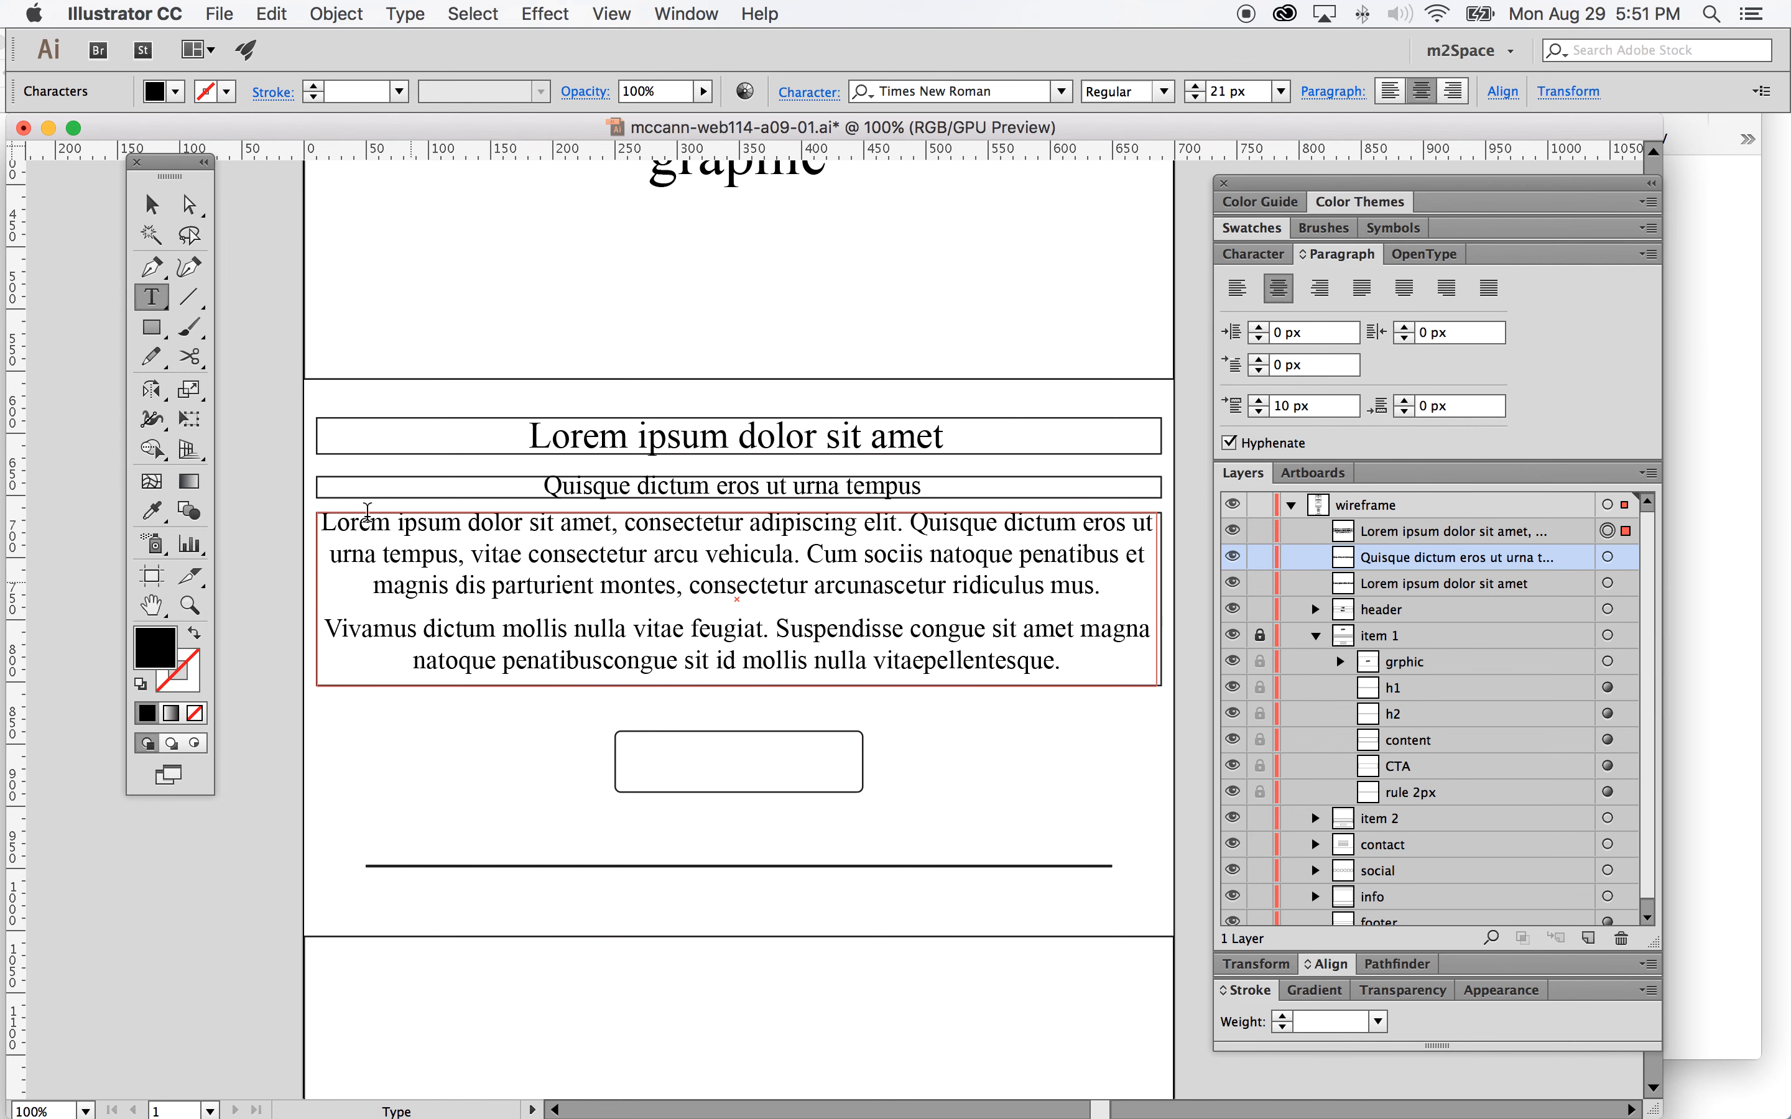
pyautogui.click(152, 205)
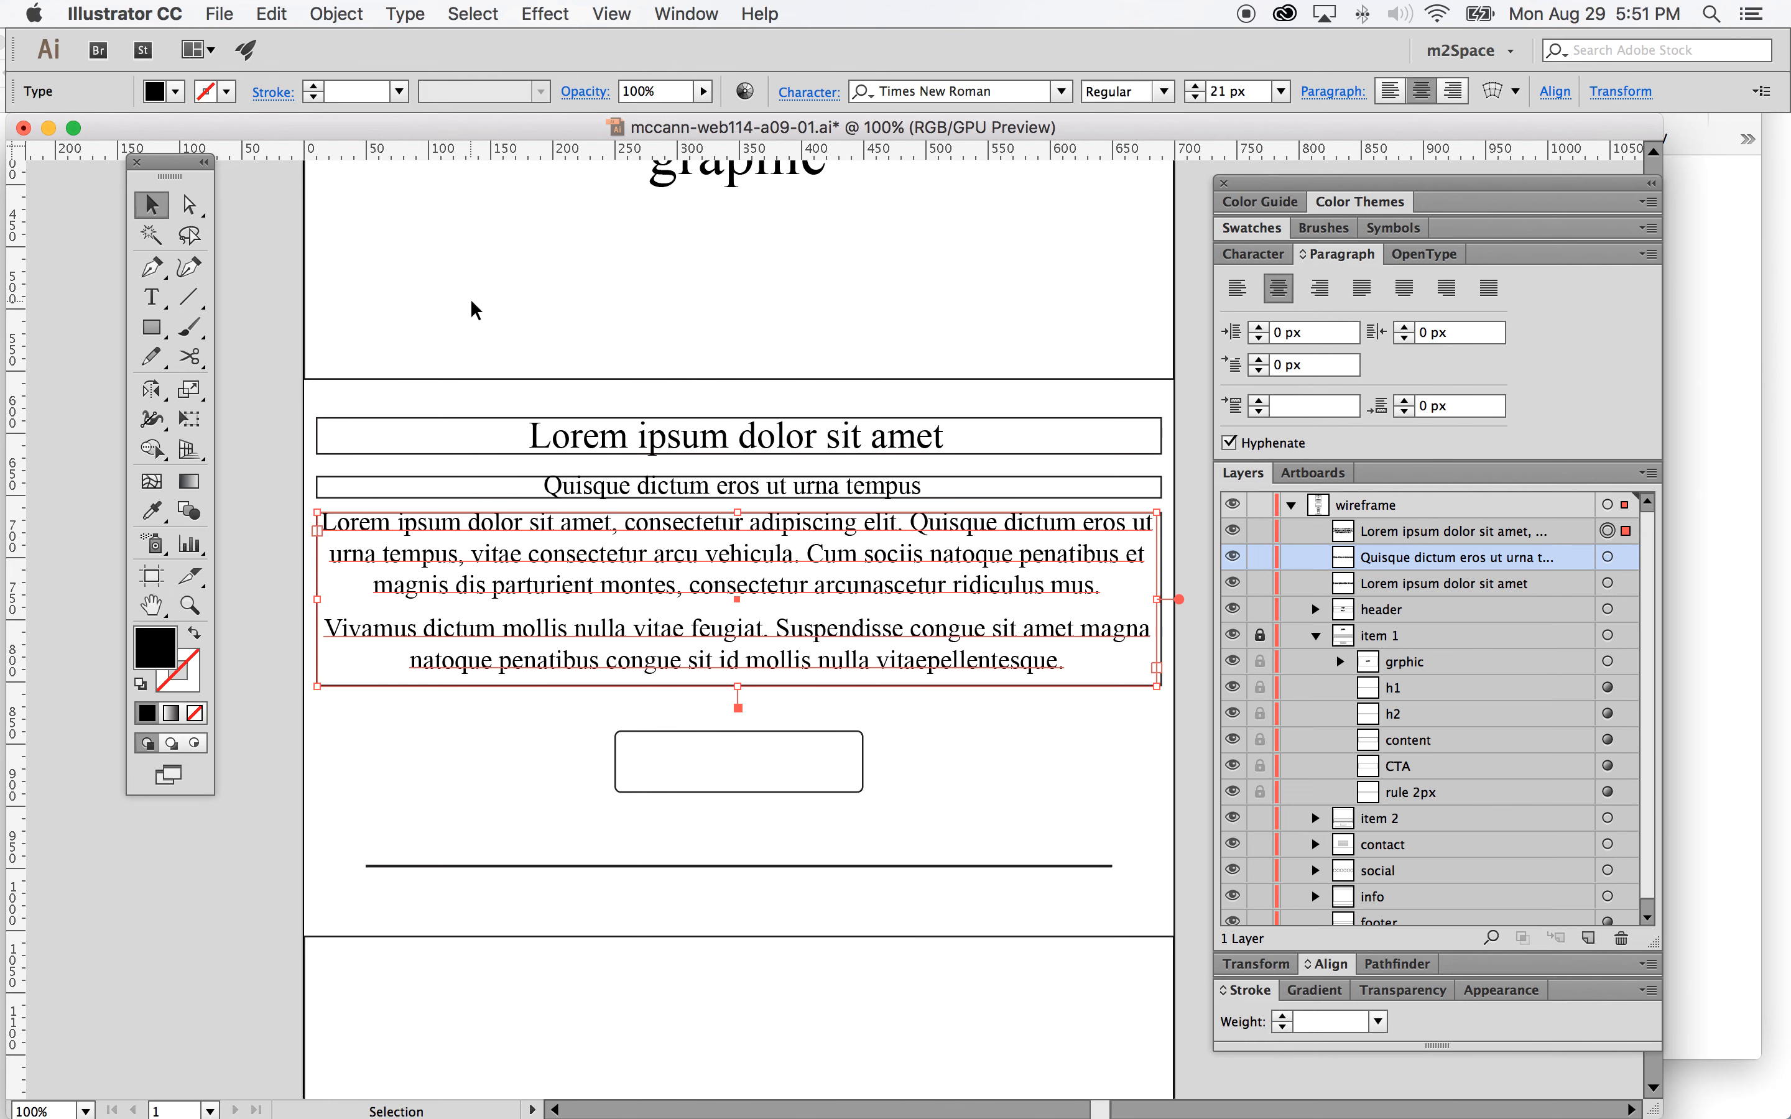
# Step: Add the point text "CTA" inside the rounded button box below the body copy
pyautogui.scroll(-2, 472, 303)
pyautogui.scroll(-1, 468, 299)
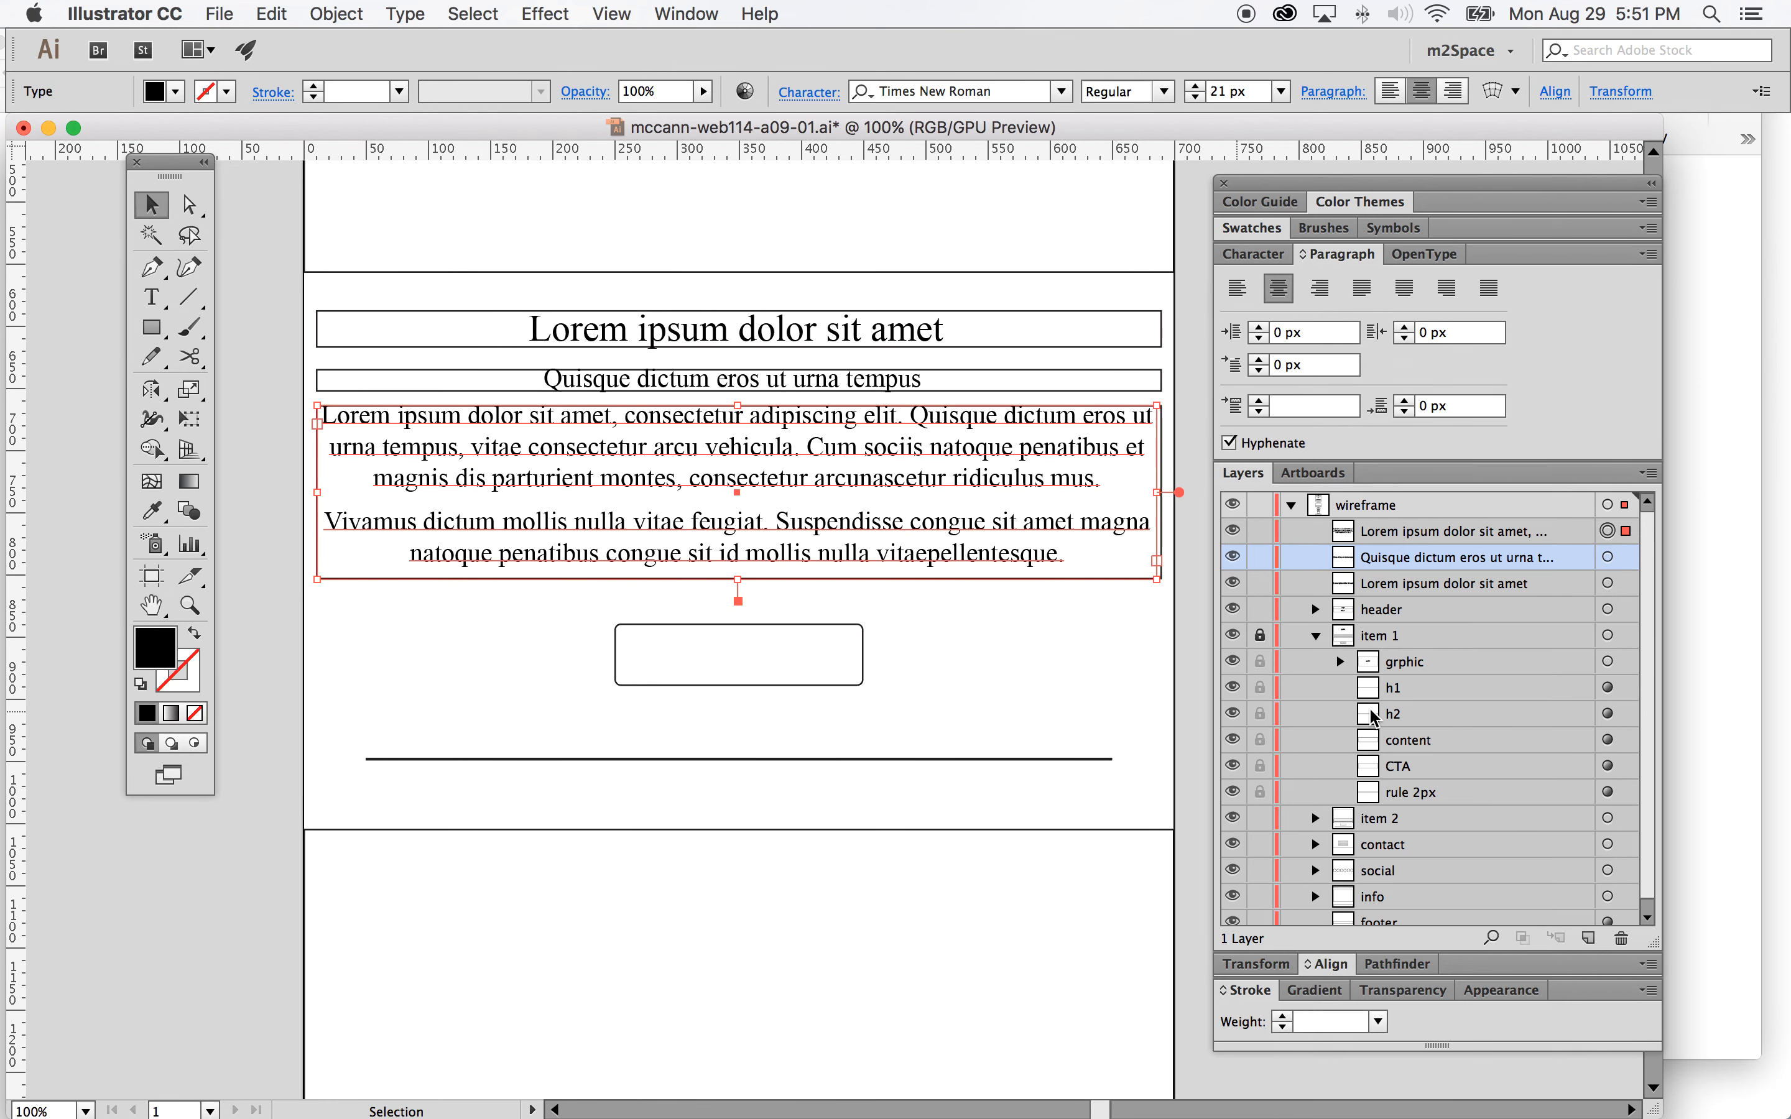
pyautogui.click(152, 299)
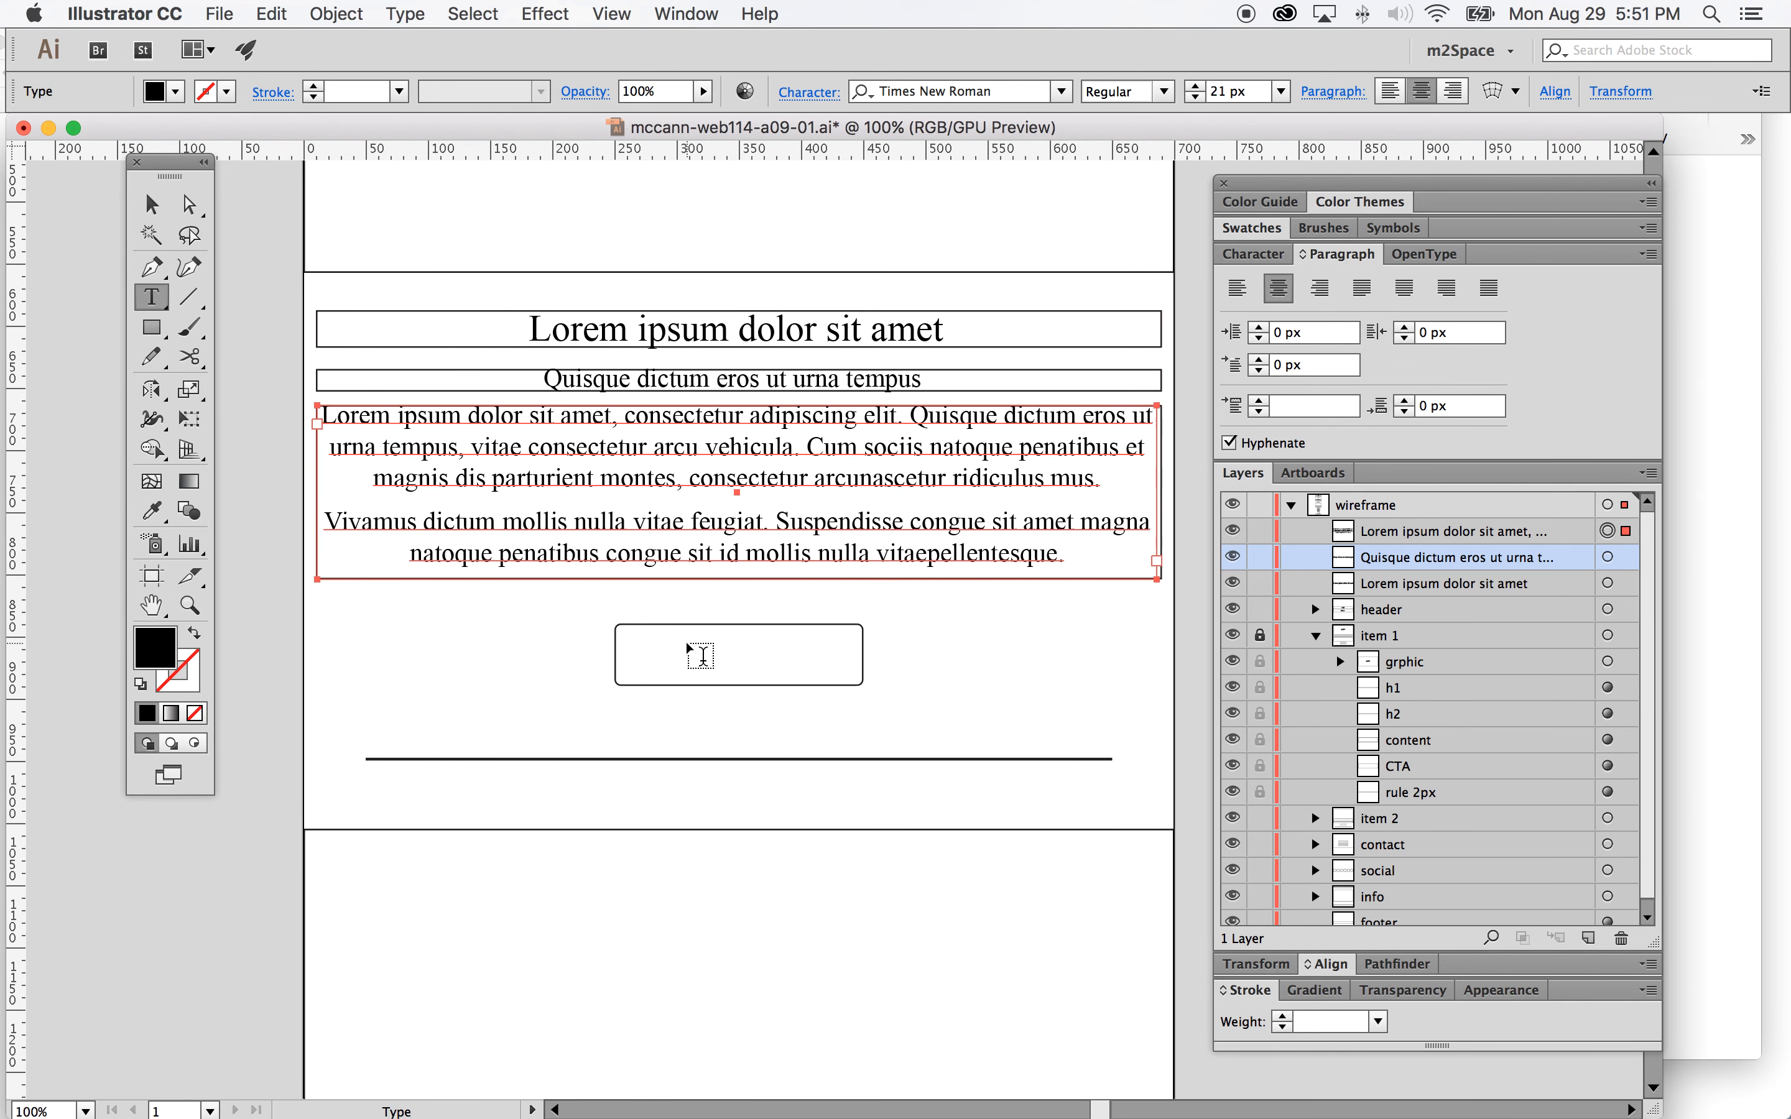
pyautogui.click(707, 661)
pyautogui.write('CTA')
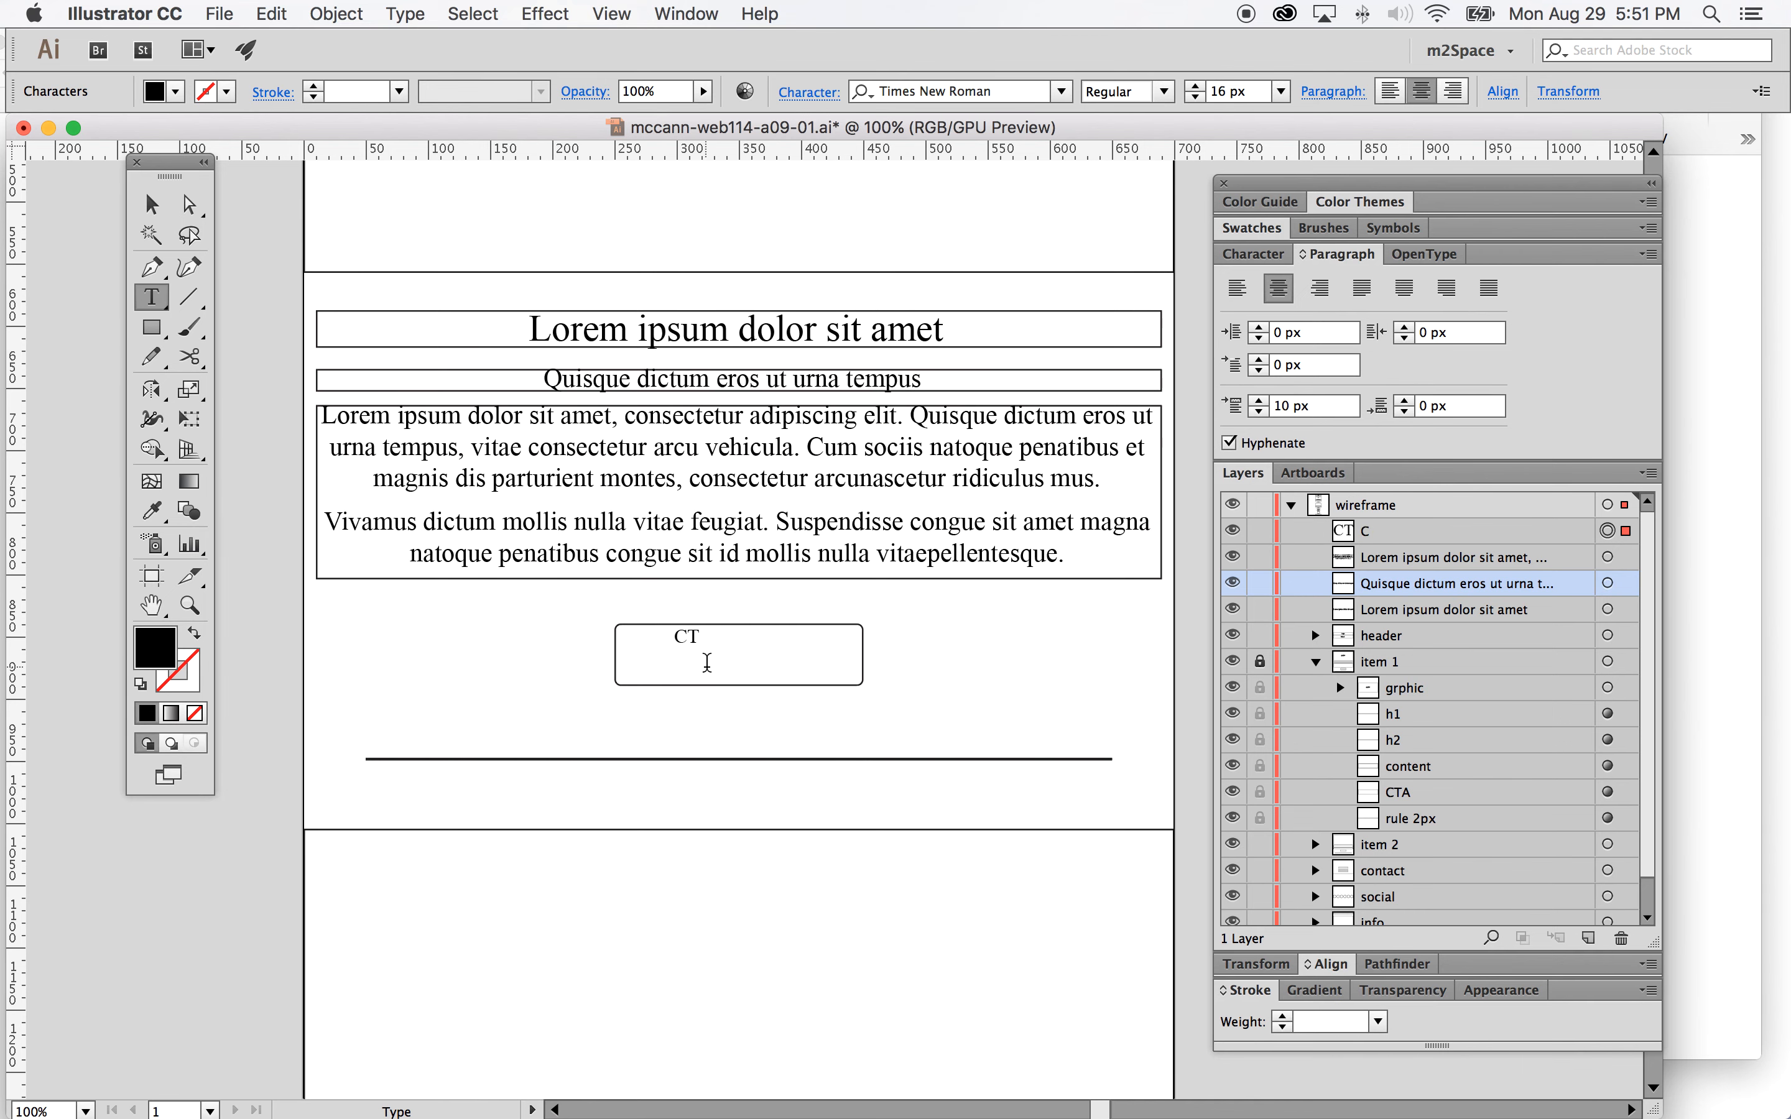
pyautogui.hscroll(1, 355, 329)
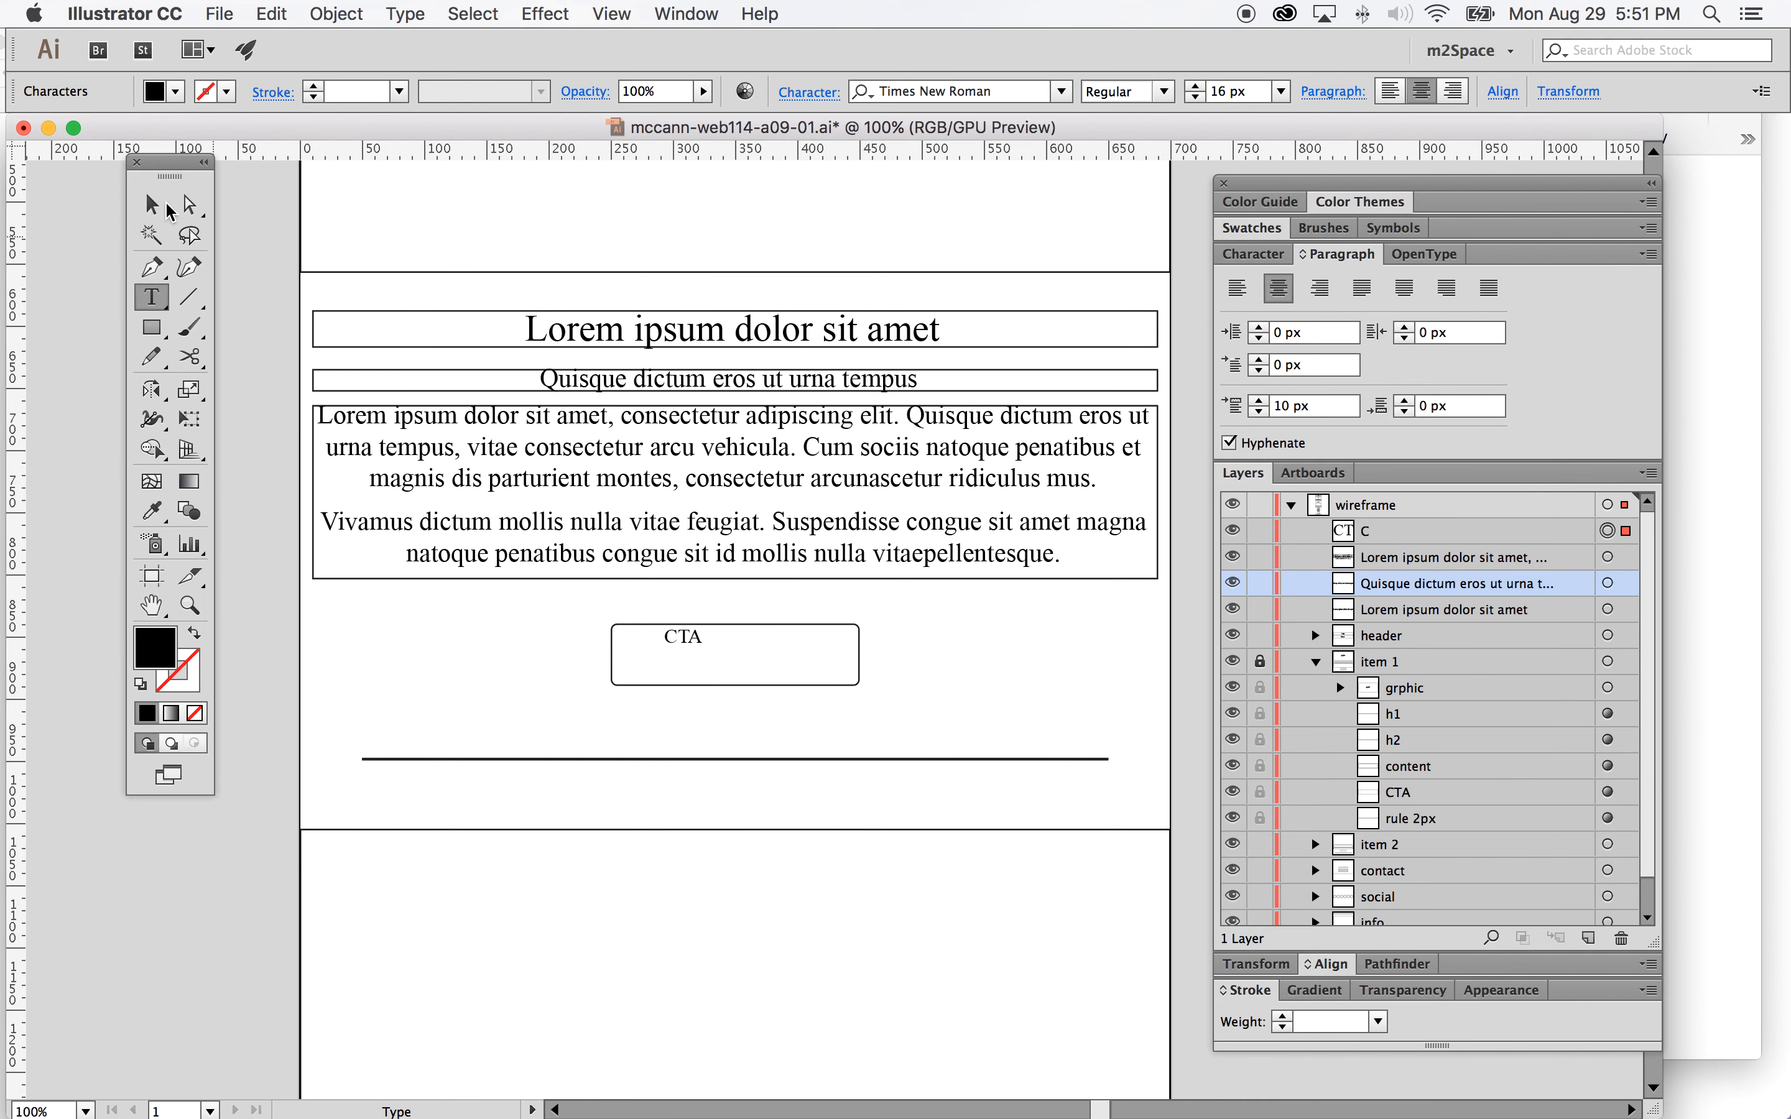
# Step: Set the "CTA" text to 24 px and move it to the middle of the rounded button box
pyautogui.click(152, 205)
pyautogui.click(1258, 253)
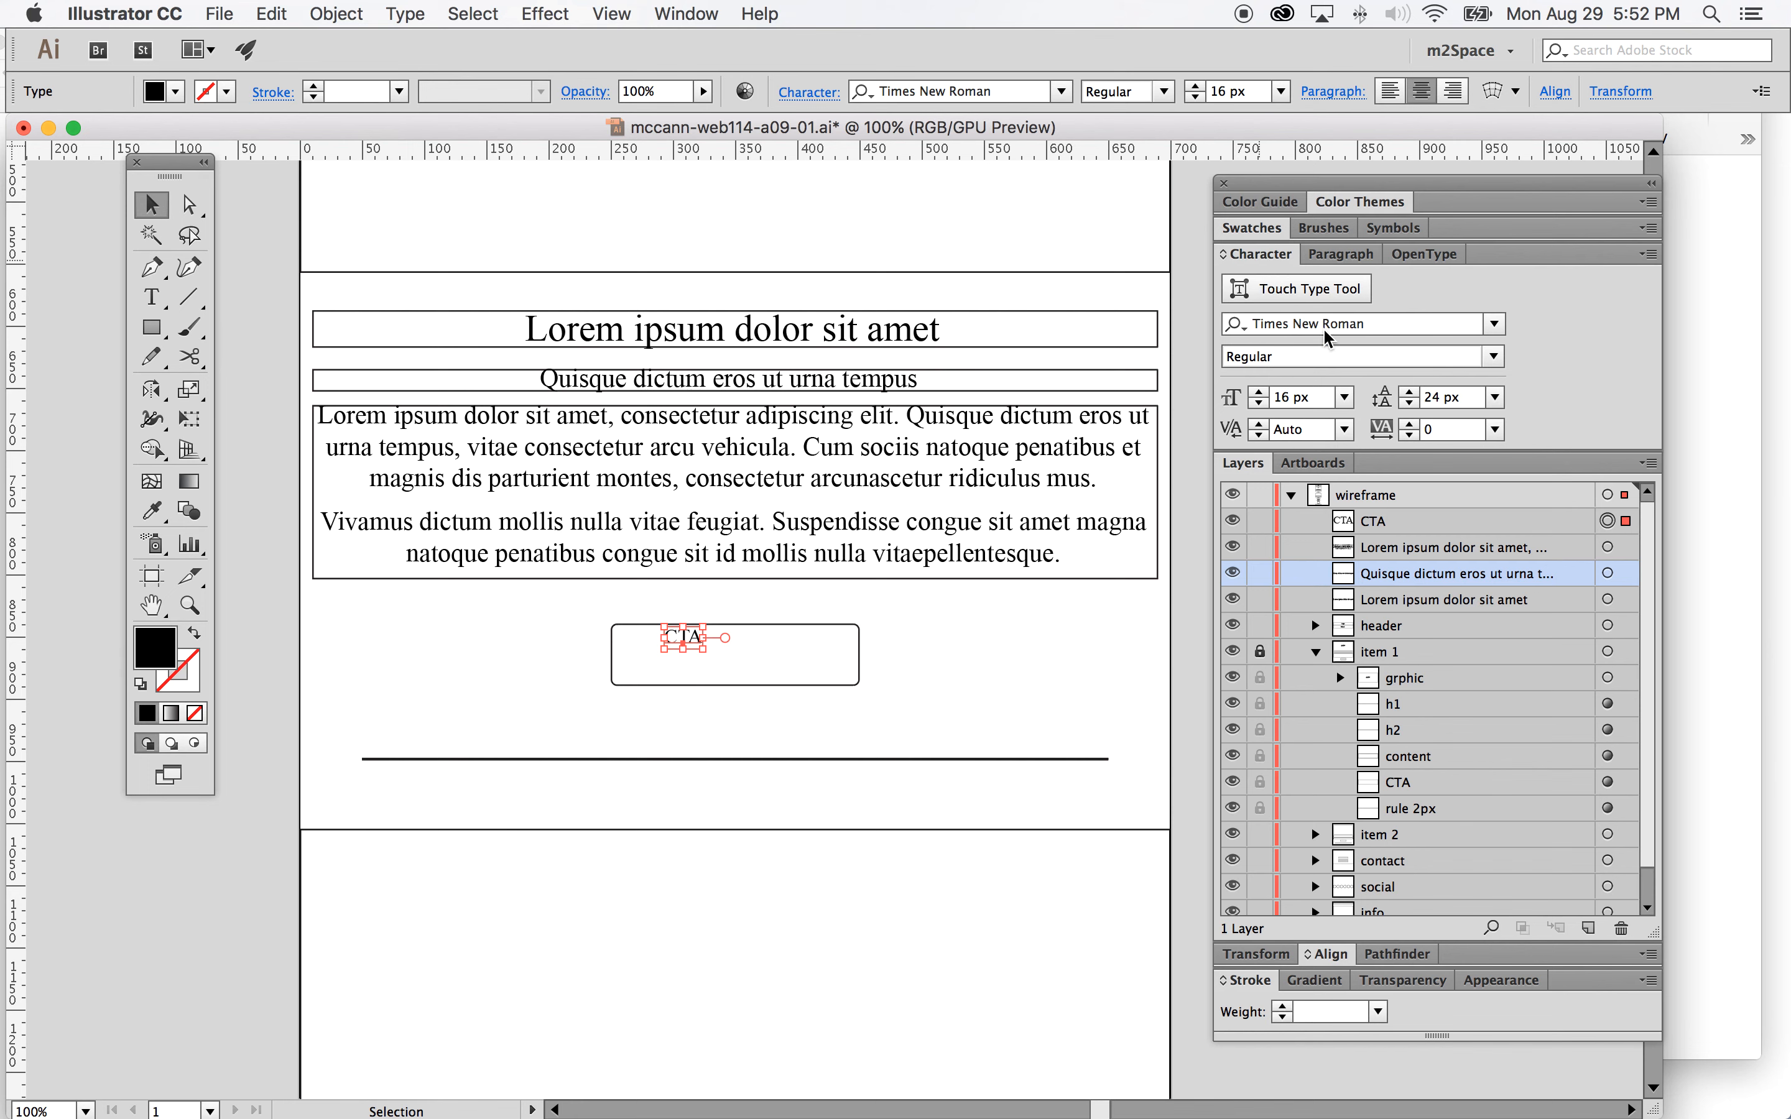
pyautogui.click(1344, 397)
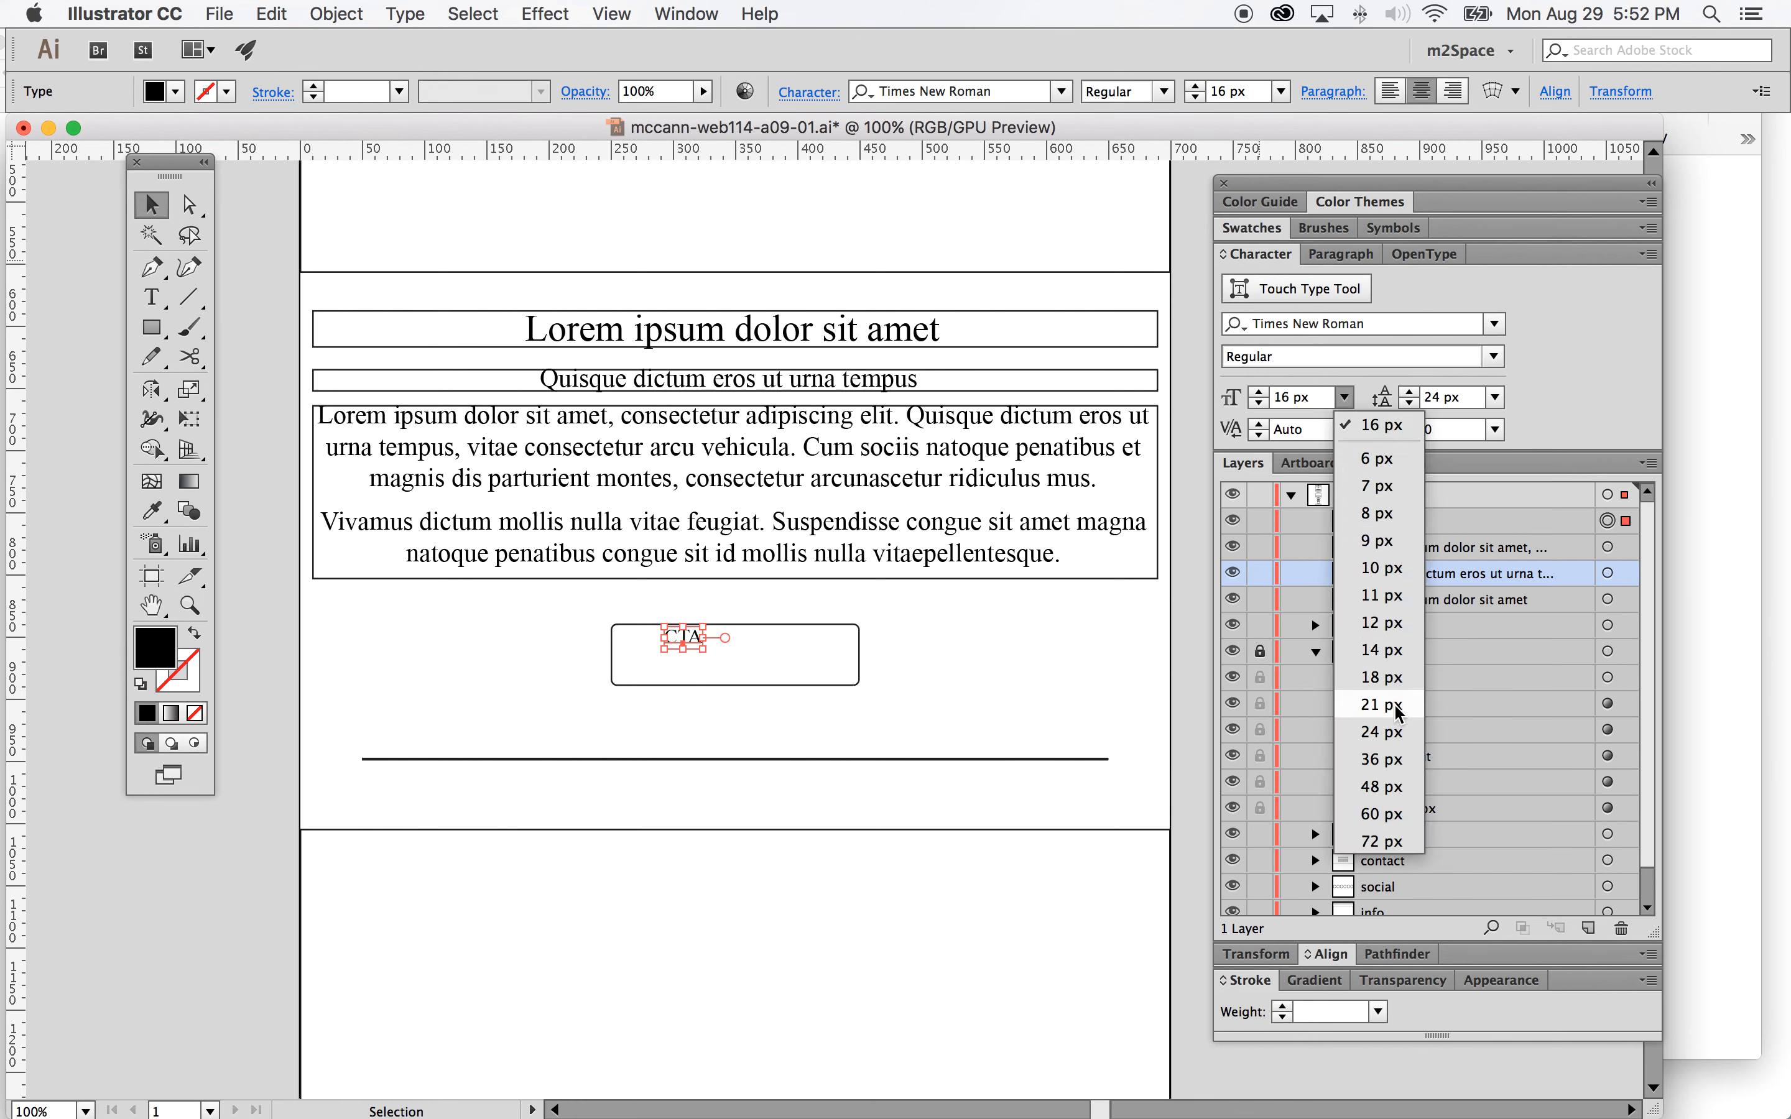
pyautogui.click(1381, 732)
pyautogui.moveTo(705, 646); pyautogui.dragTo(746, 666)
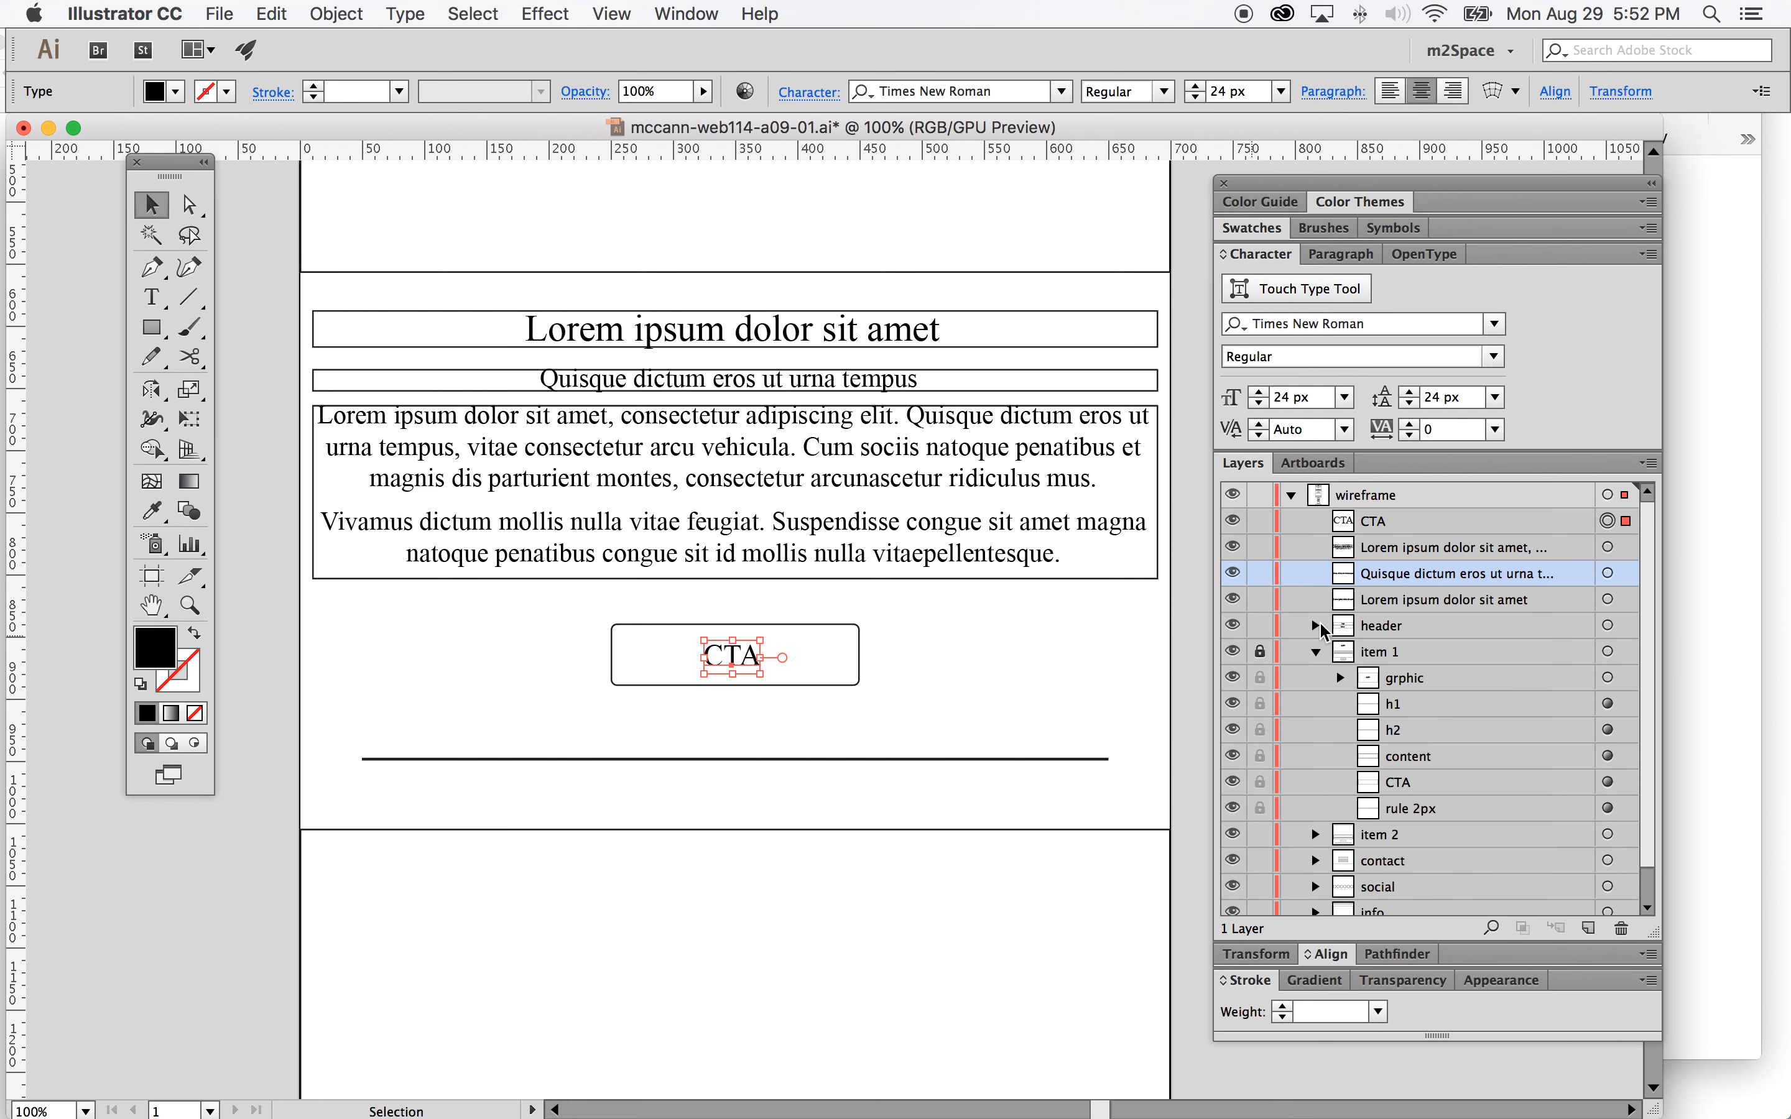
# Step: Unlock the item 1 group and lengthen the layer list so all of its entries fit
pyautogui.scroll(-2, 1336, 670)
pyautogui.click(1261, 615)
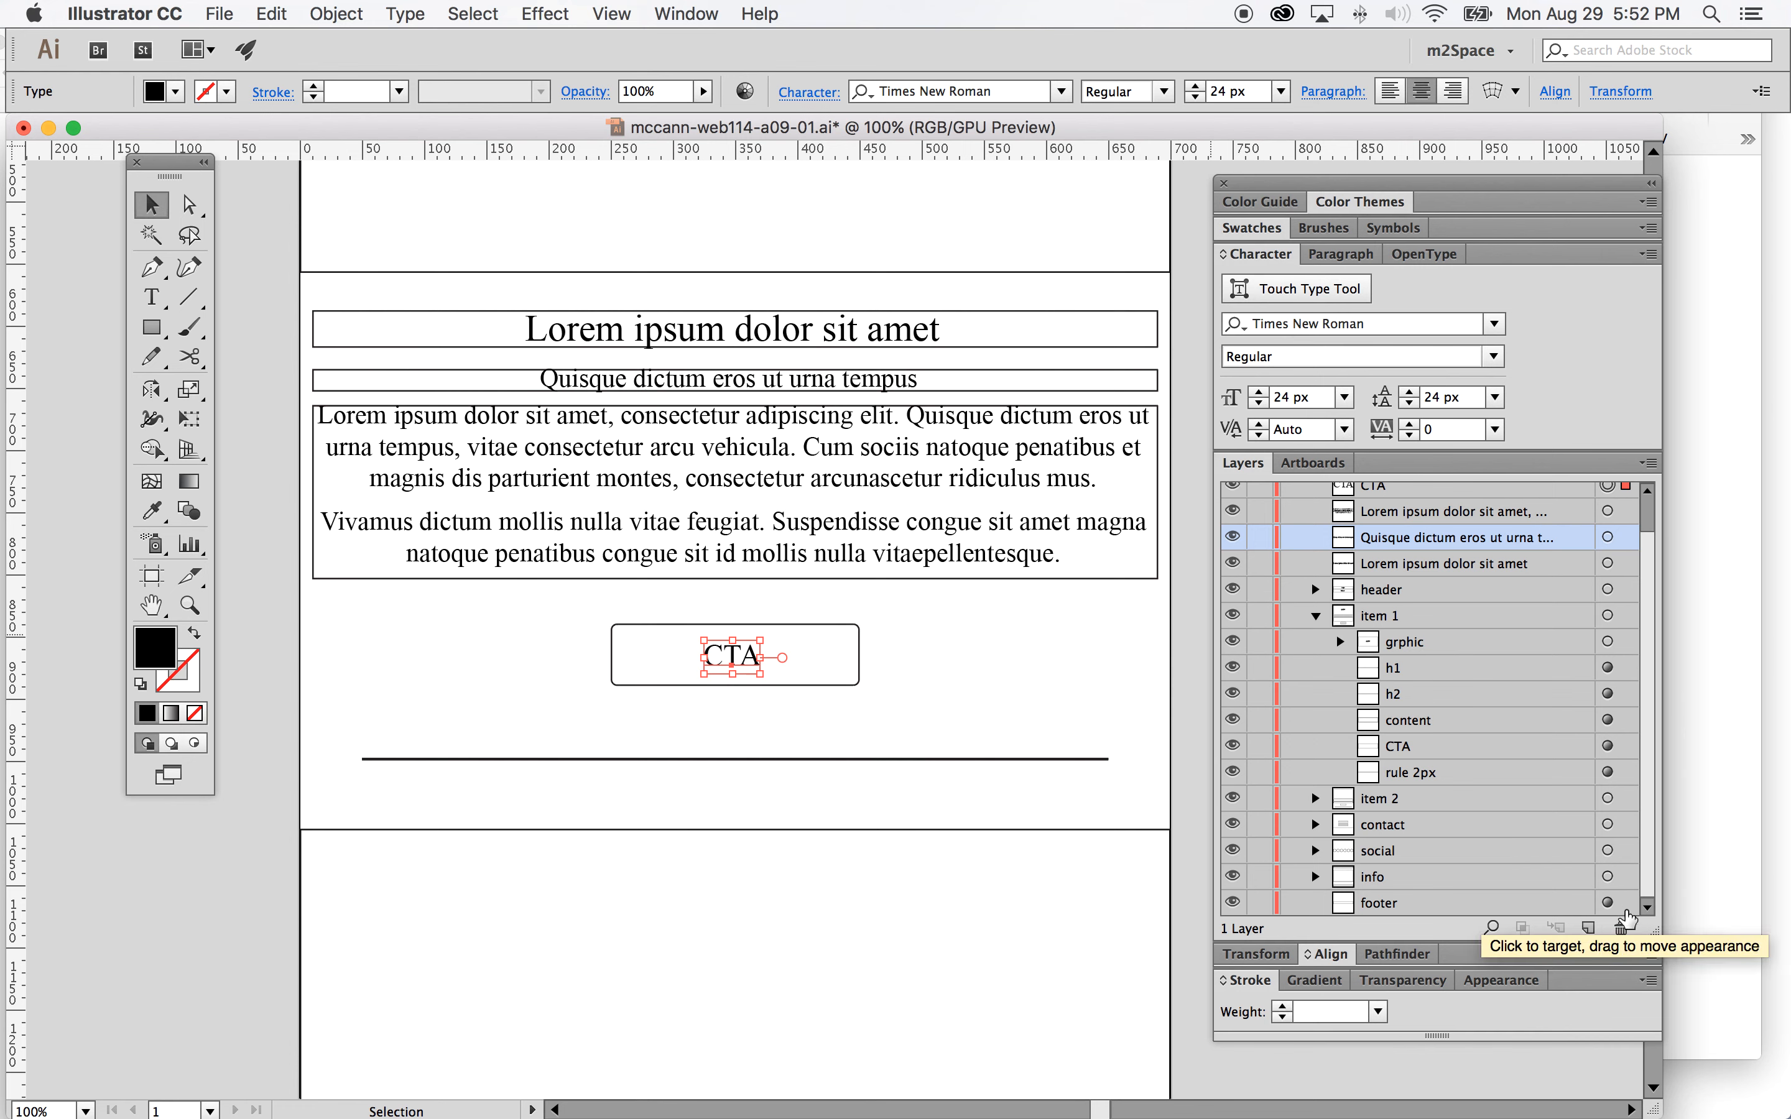
pyautogui.moveTo(1655, 930); pyautogui.dragTo(1653, 1029)
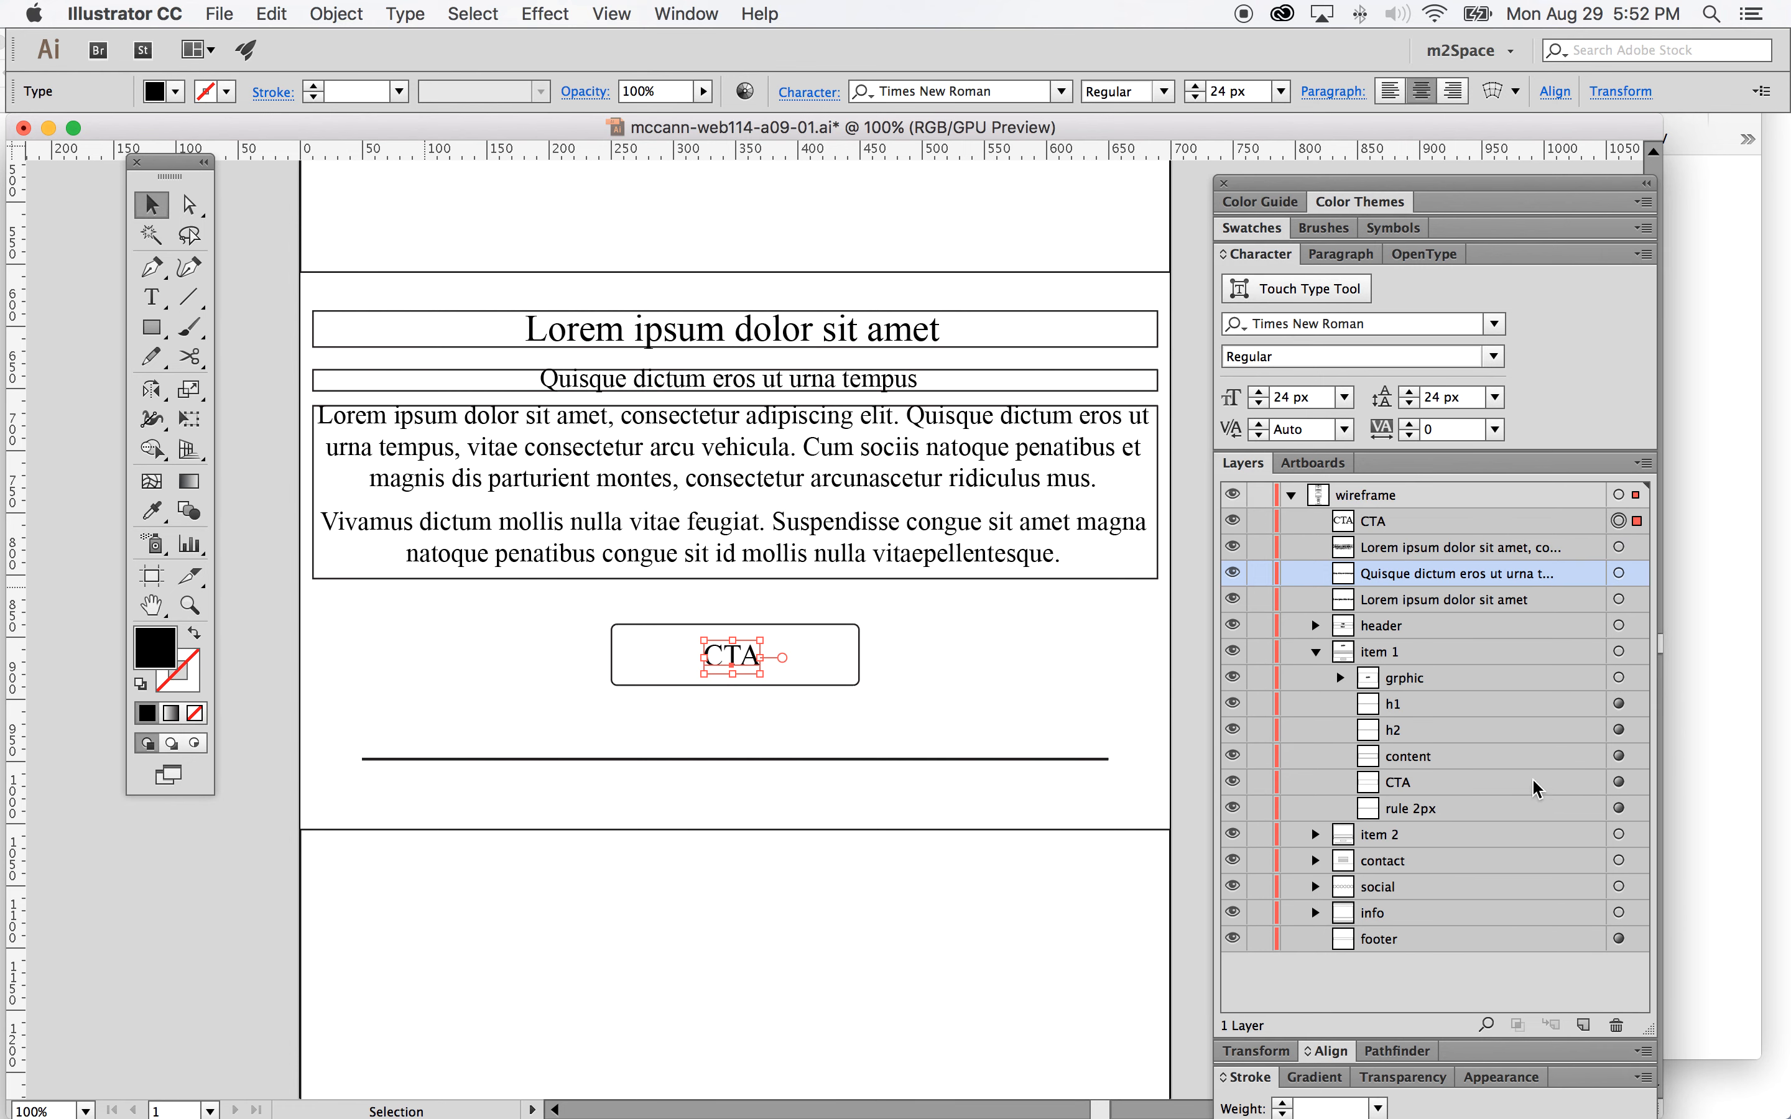
# Step: Move the "Lorem ipsum dolor sit amet" heading into the item 1 group directly above h1 and hide the h1 box
pyautogui.click(1519, 602)
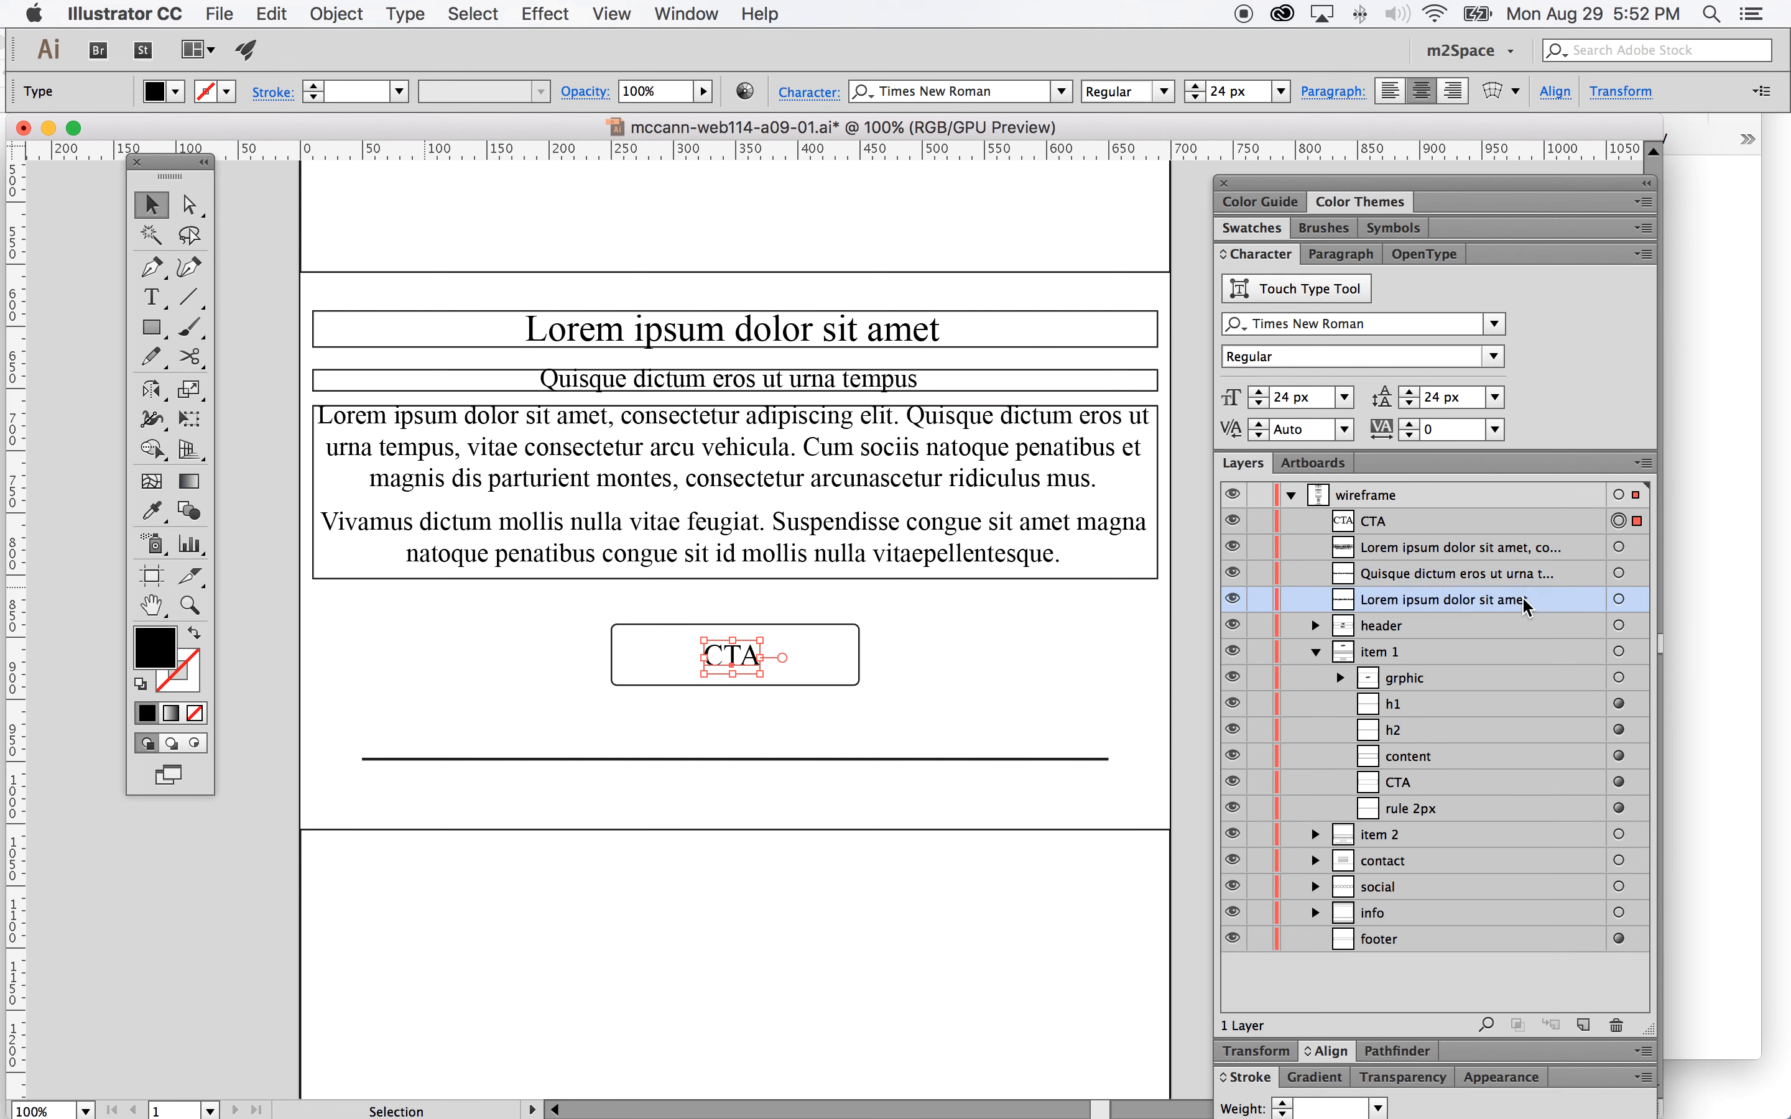
pyautogui.click(1231, 601)
pyautogui.click(1232, 601)
pyautogui.moveTo(1510, 602); pyautogui.dragTo(1527, 709)
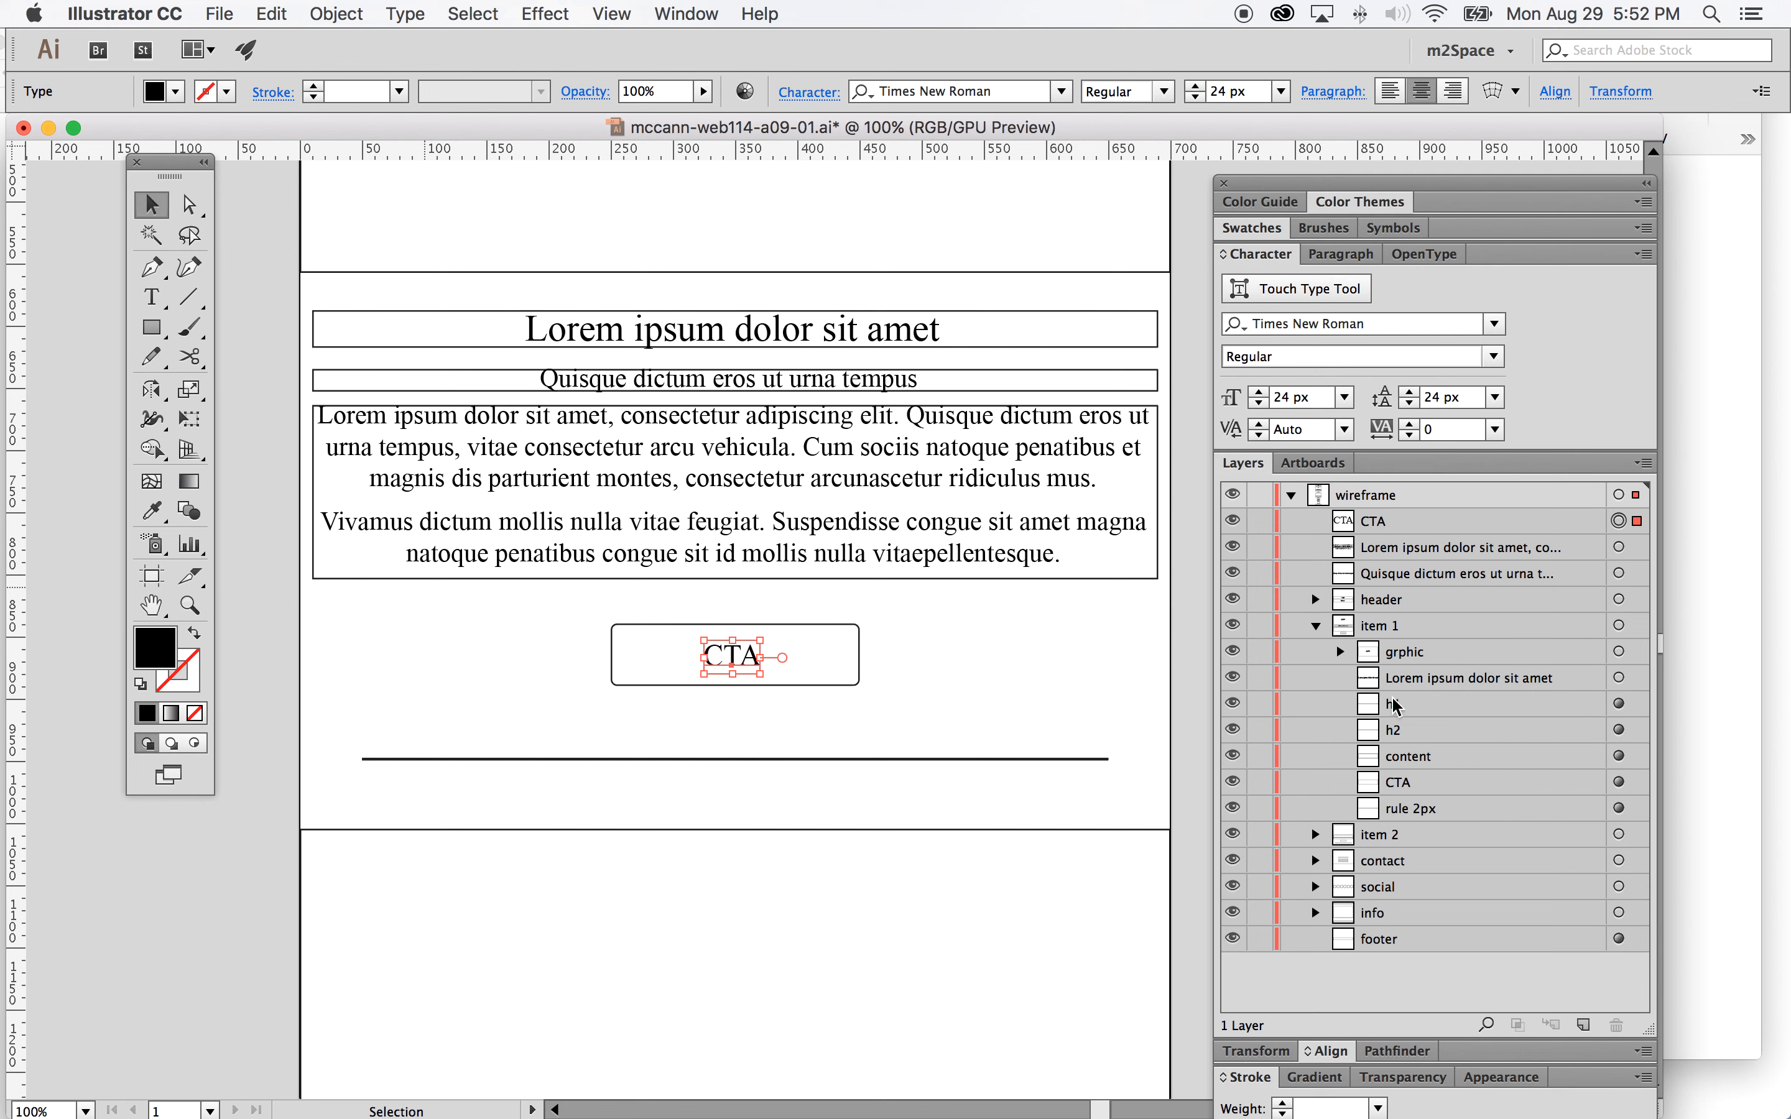
pyautogui.click(1237, 702)
pyautogui.click(1234, 704)
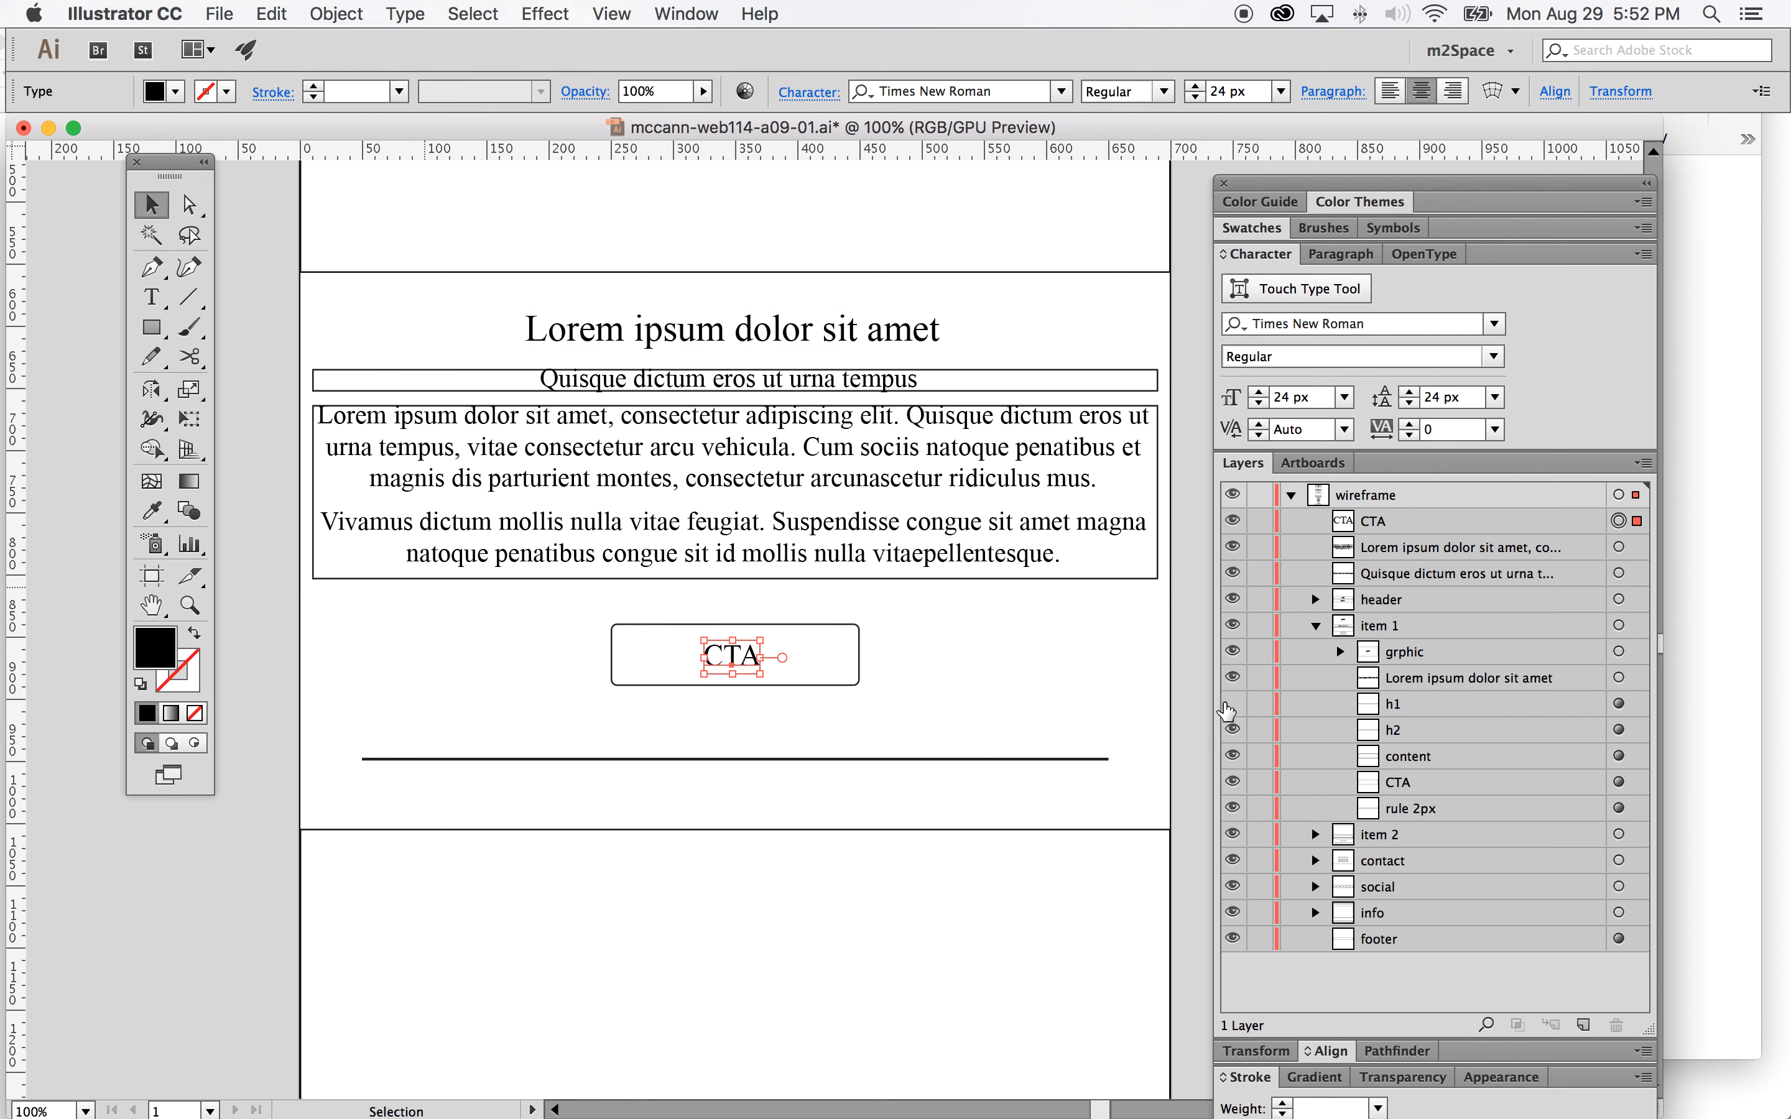
# Step: Move the "Quisque dictum" text above h2 and the body copy above content within item 1, hiding the h2 and content boxes
pyautogui.moveTo(1465, 574); pyautogui.dragTo(1459, 715)
pyautogui.click(1232, 730)
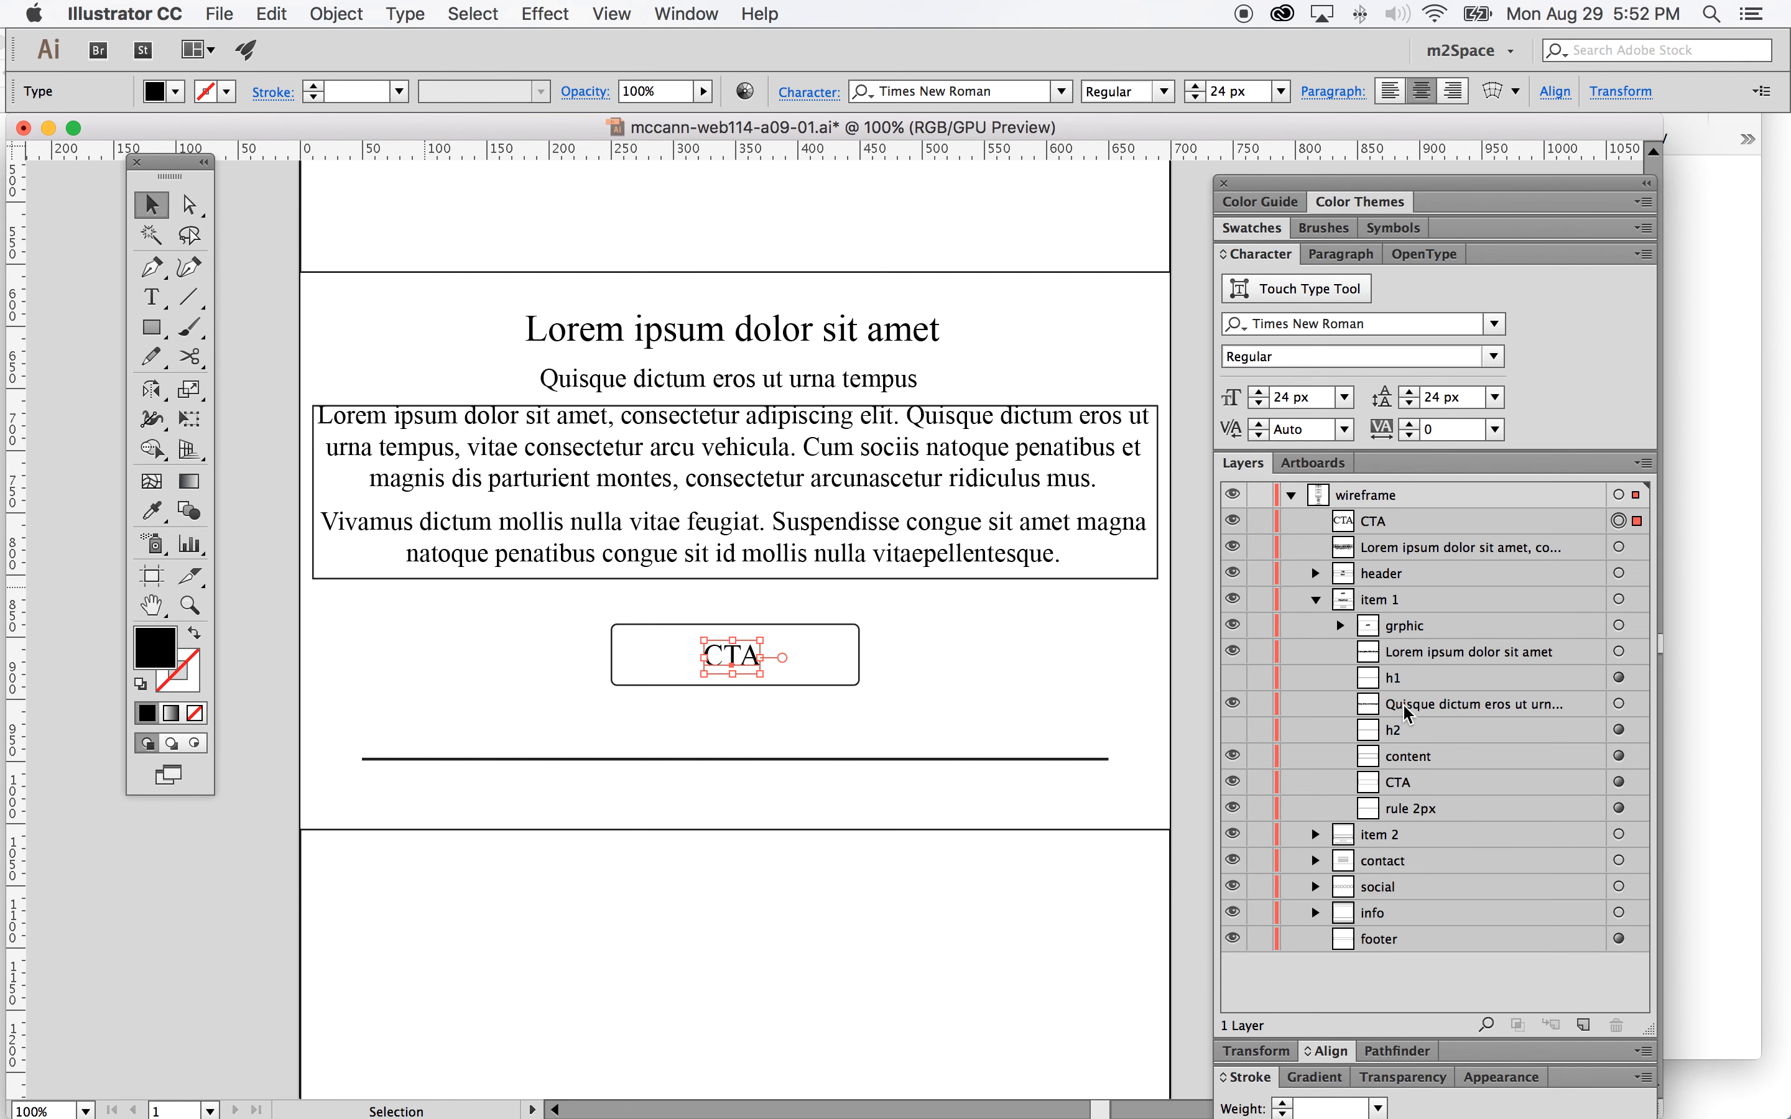
pyautogui.moveTo(1527, 552); pyautogui.dragTo(1484, 738)
pyautogui.click(1234, 755)
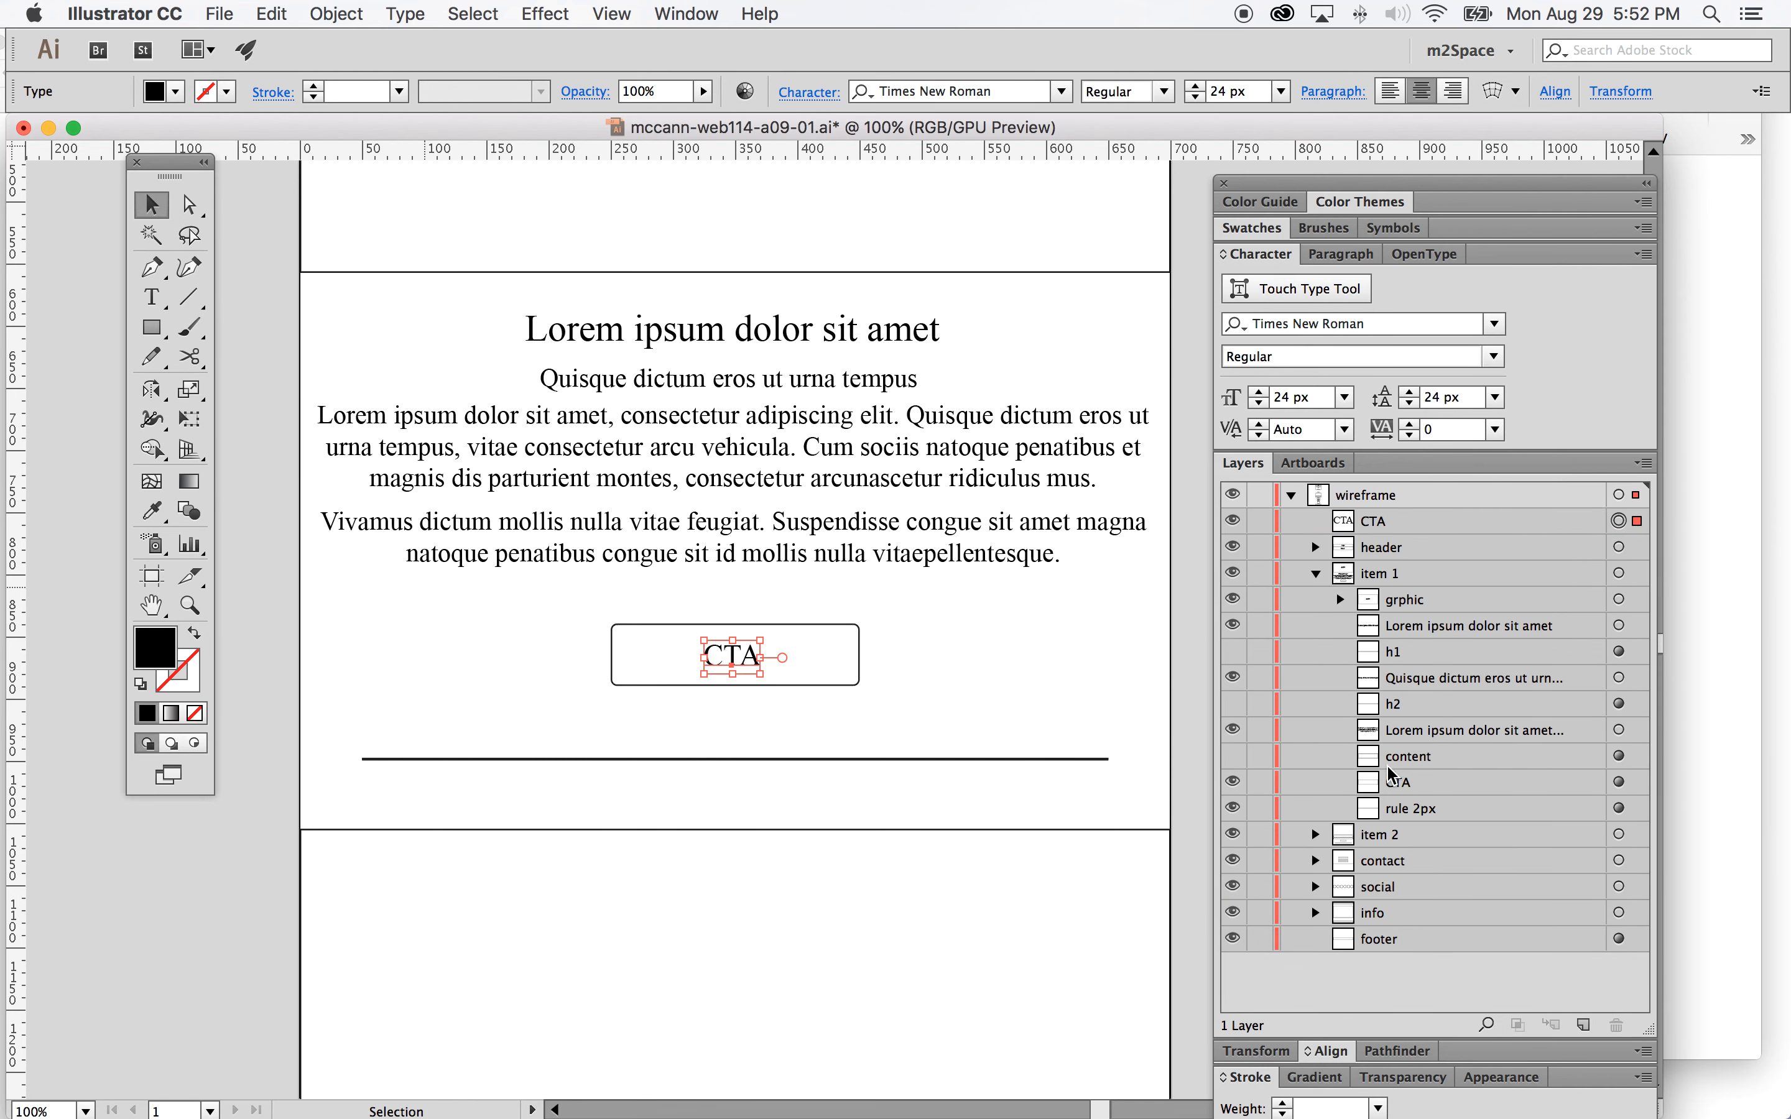
pyautogui.click(1151, 726)
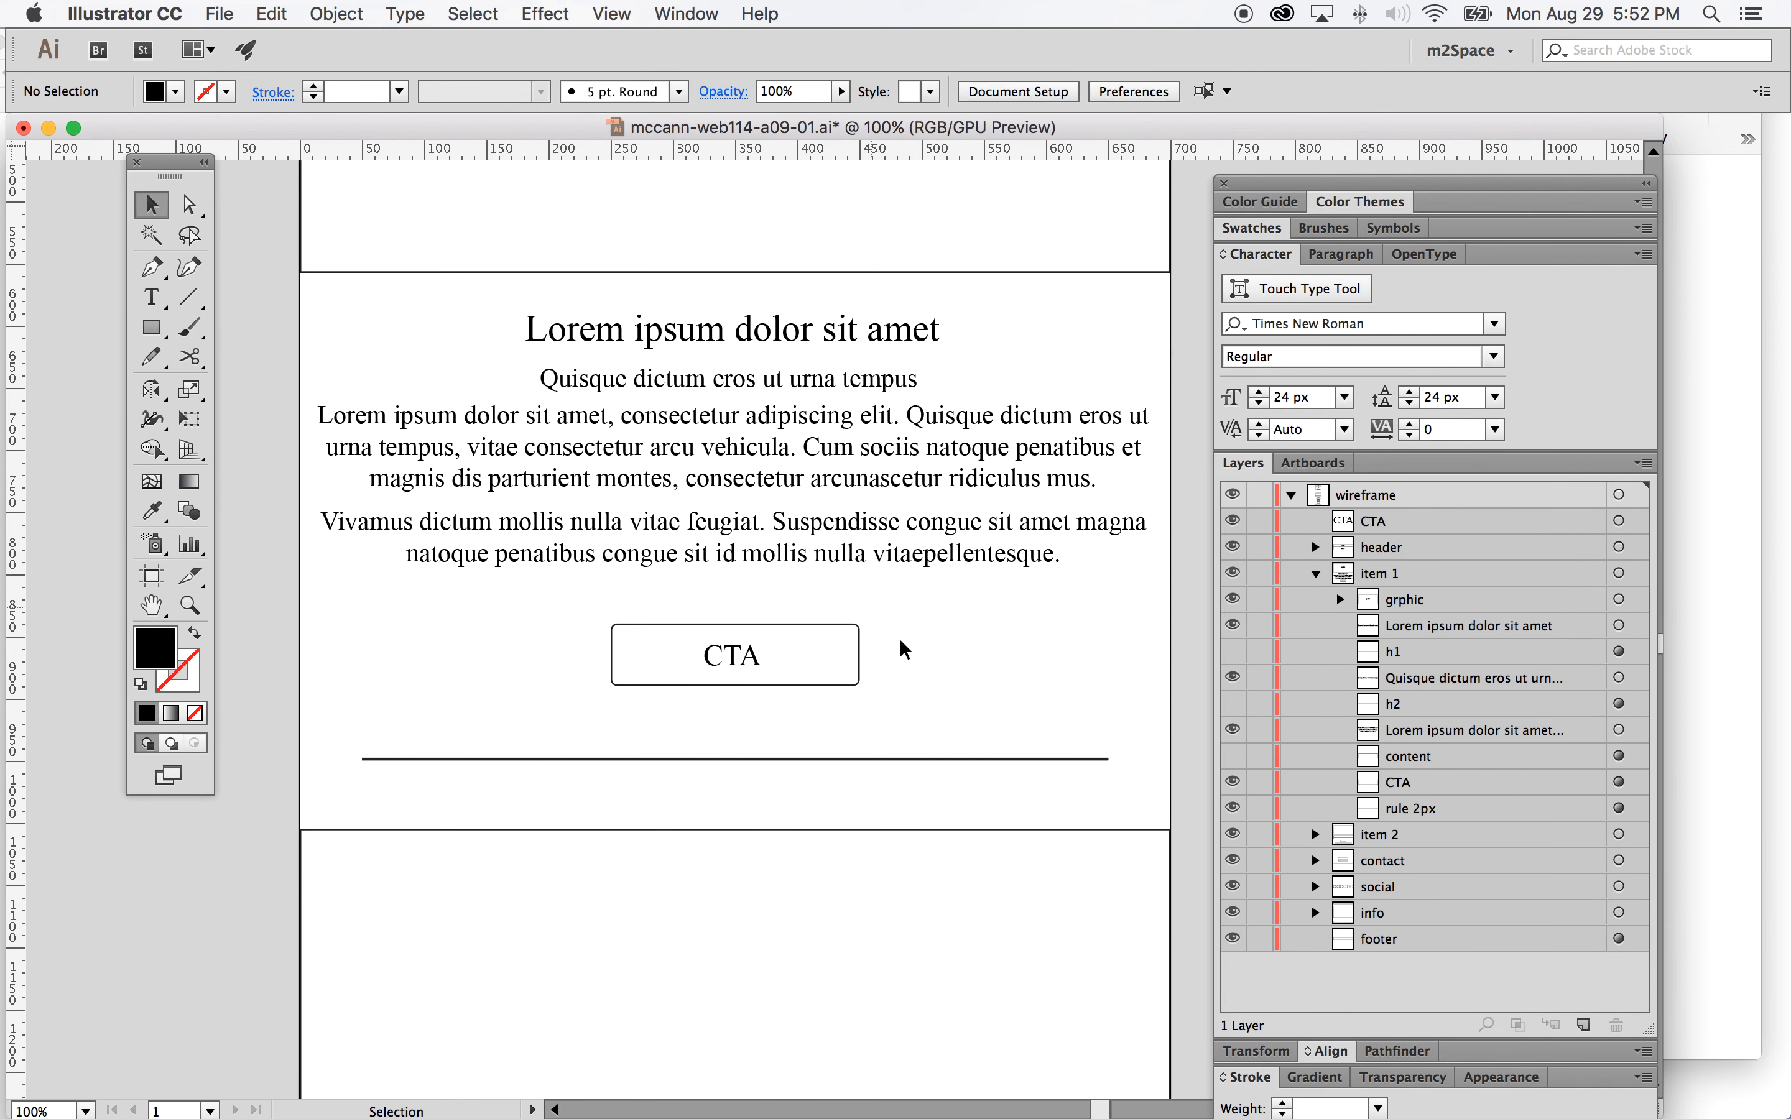
# Step: Set the item 1 body copy to a 16 px font size with 24 px leading
pyautogui.scroll(5, 912, 649)
pyautogui.scroll(-3, 916, 660)
pyautogui.click(1621, 731)
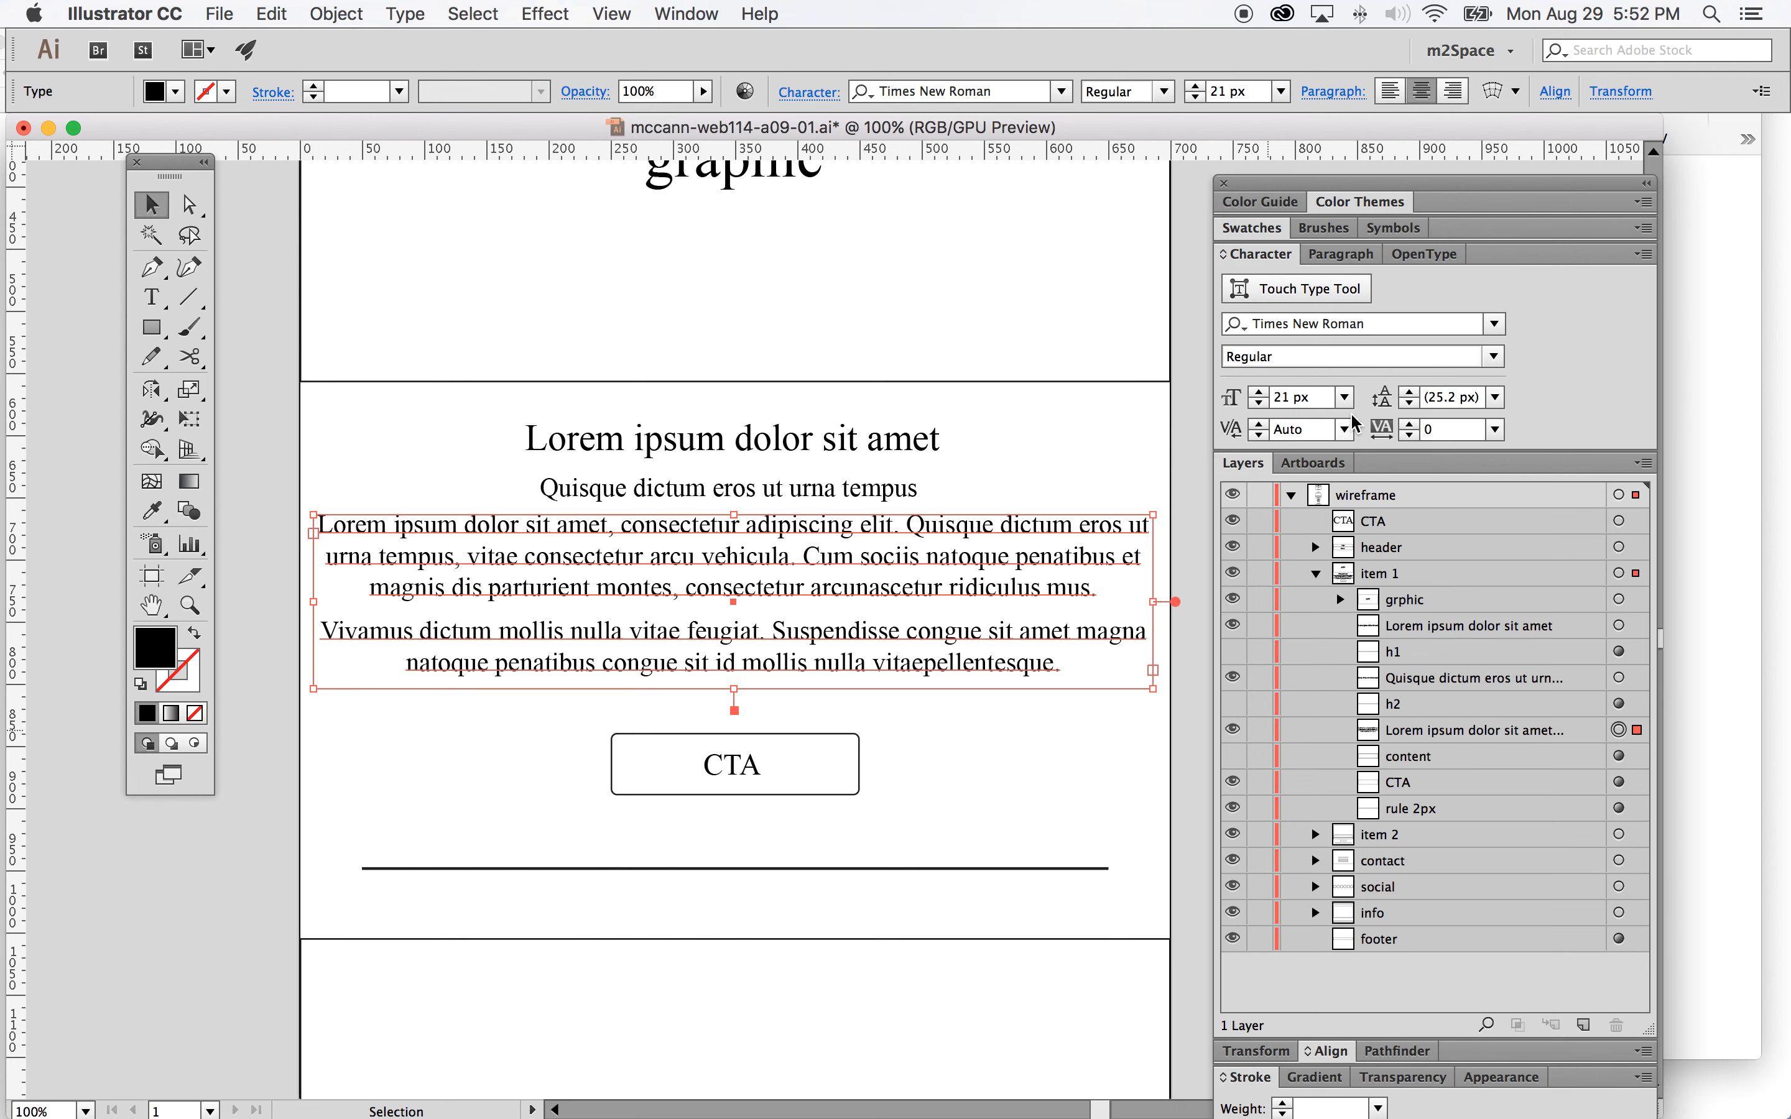
pyautogui.doubleClick(1281, 396)
pyautogui.write('1')
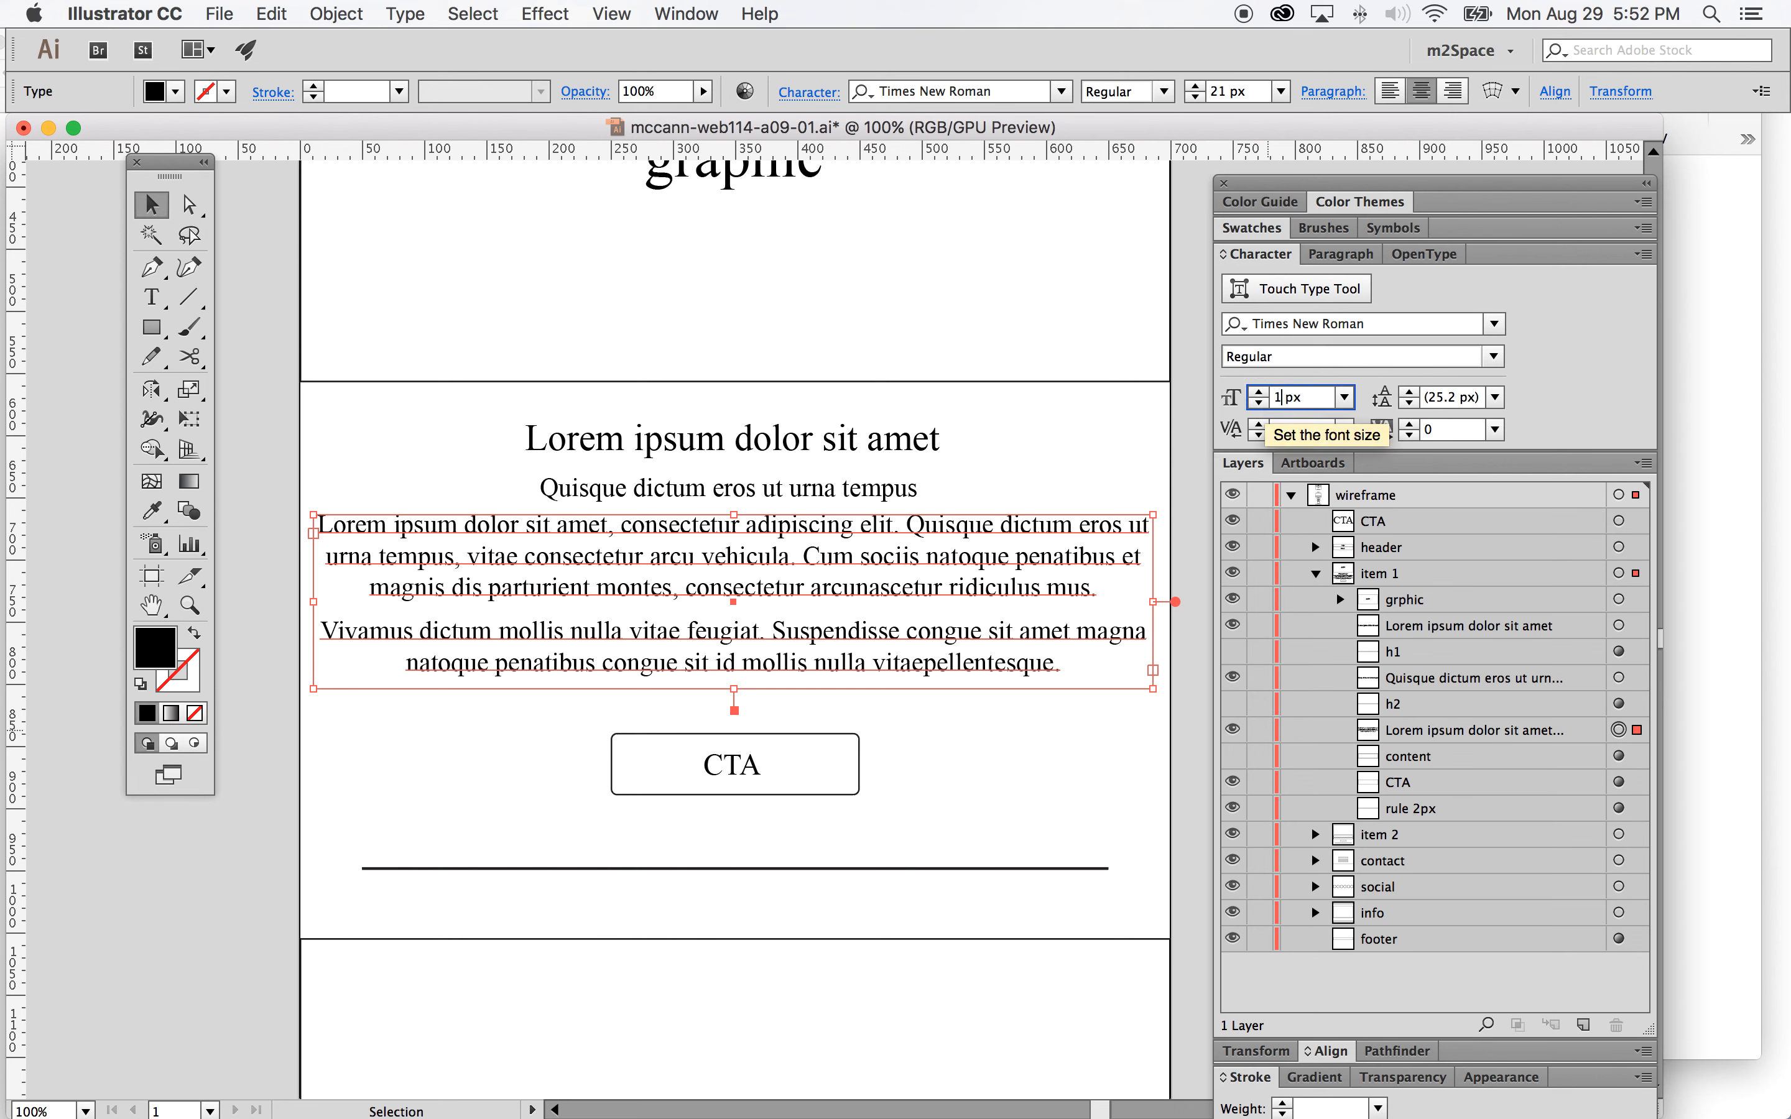
pyautogui.write('6')
pyautogui.press('Return')
pyautogui.click(1495, 396)
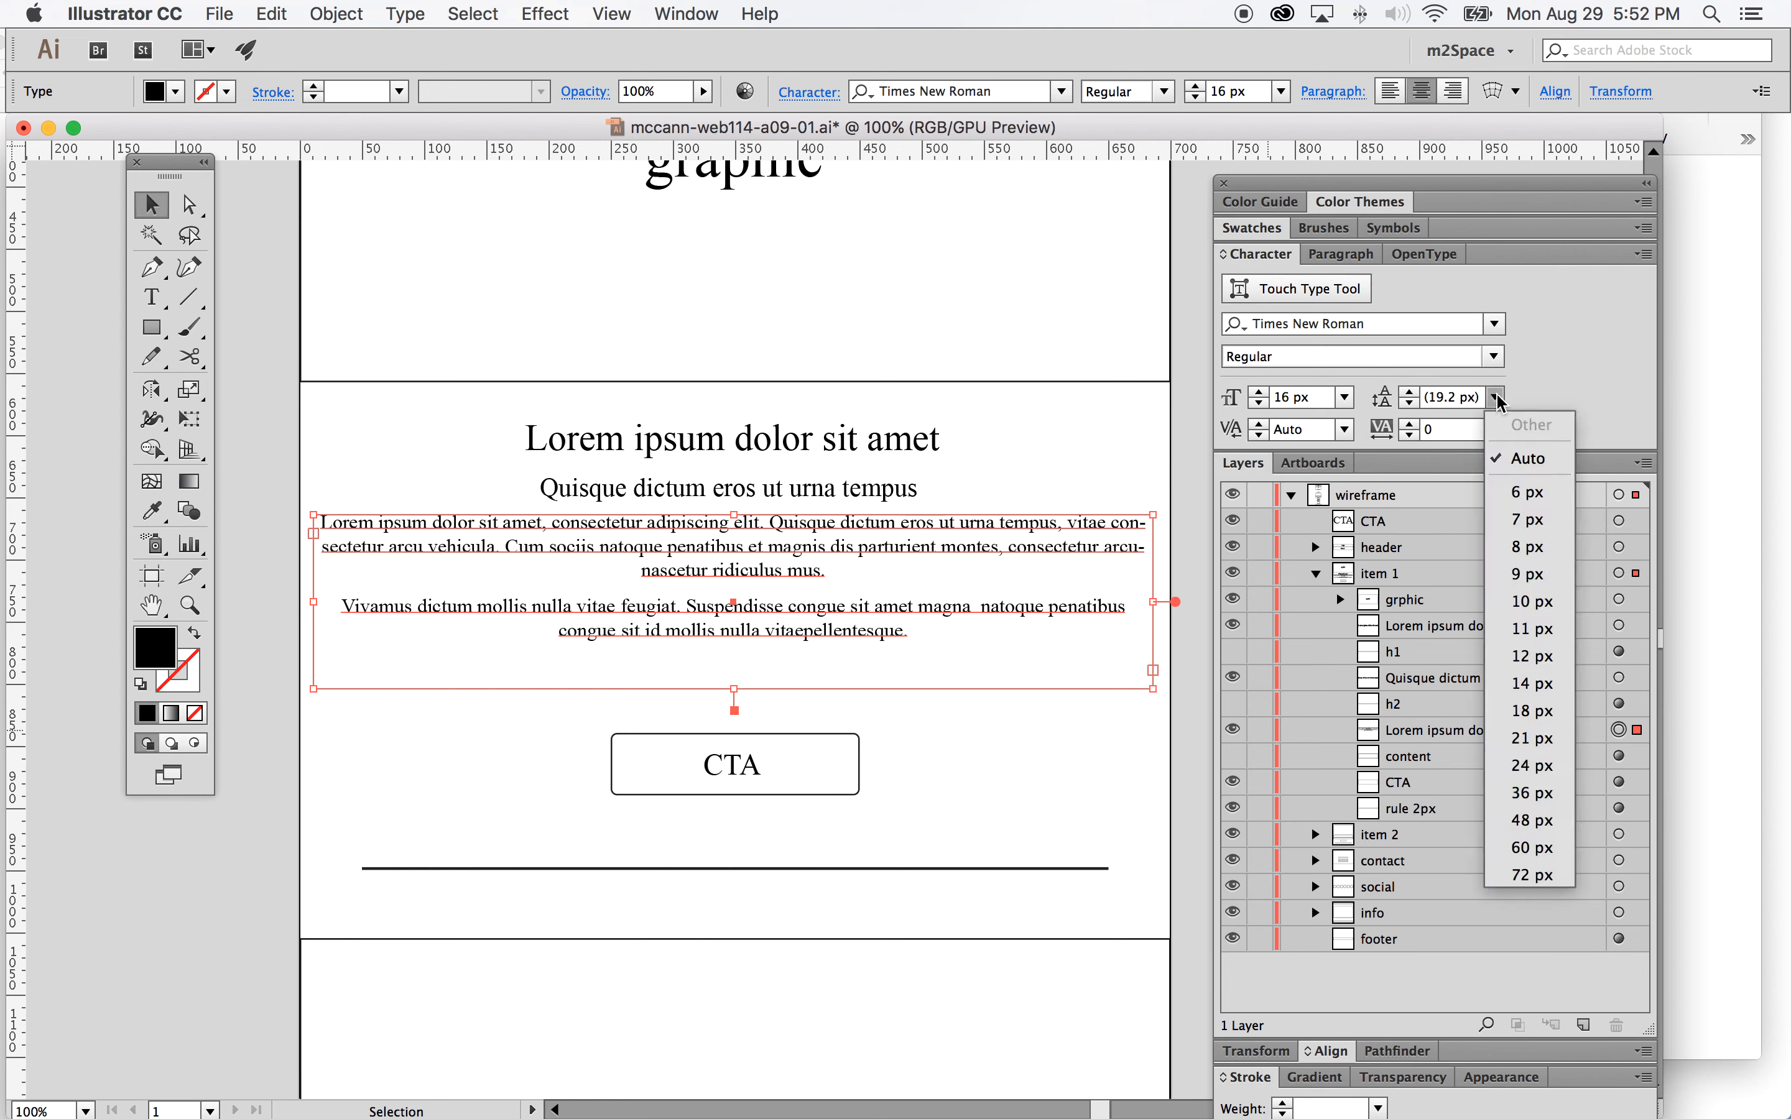
pyautogui.click(1532, 765)
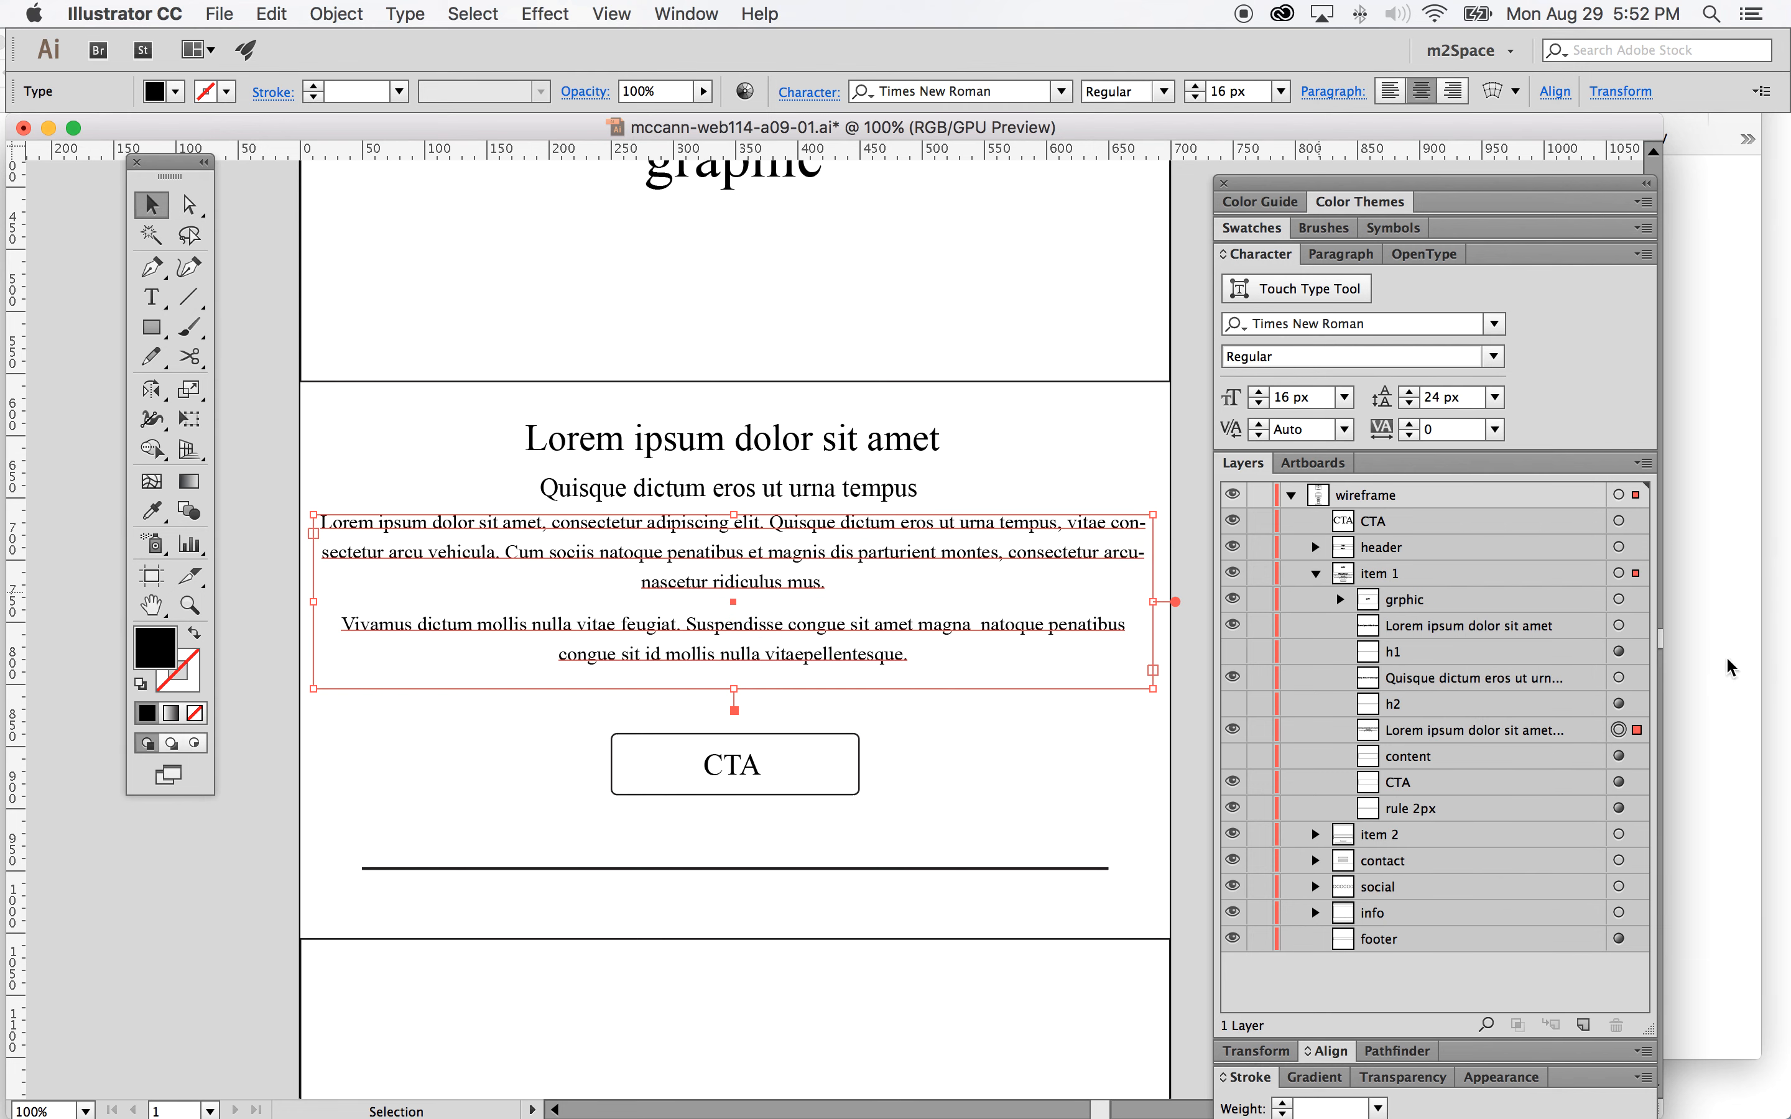
pyautogui.click(1009, 460)
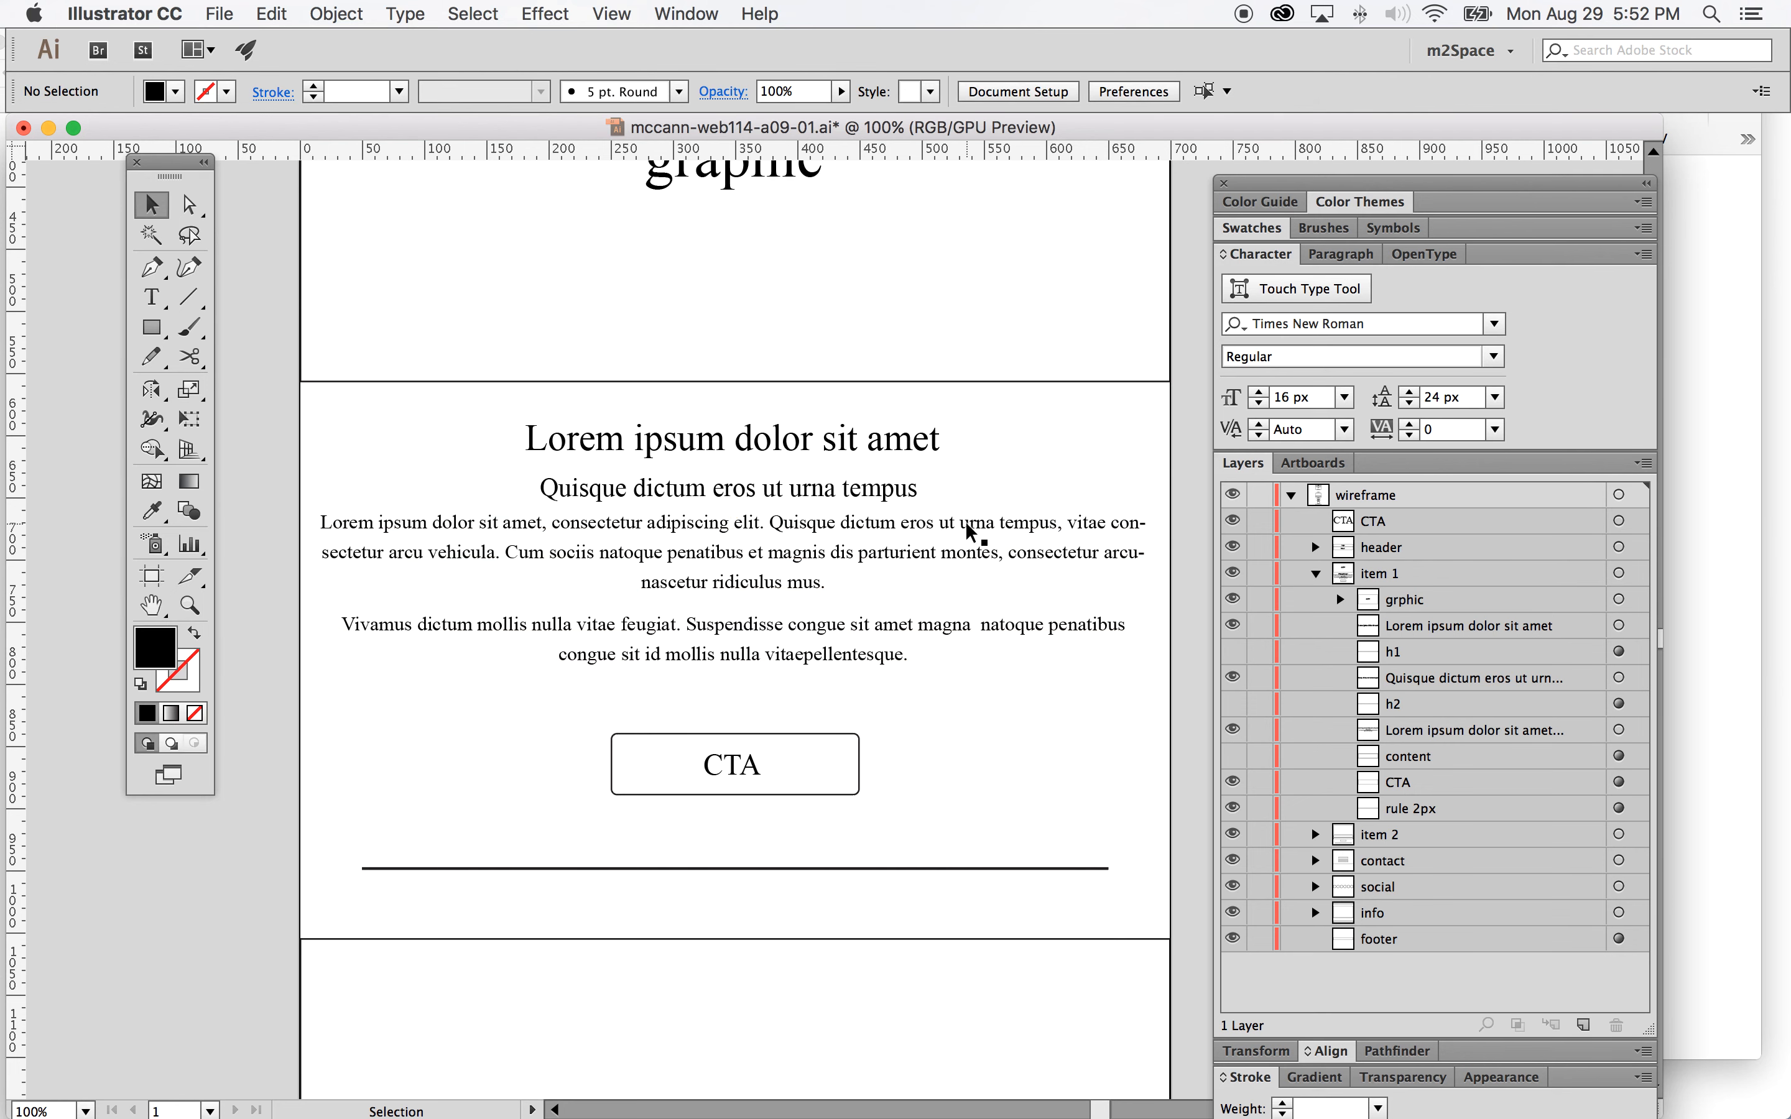
pyautogui.scroll(3, 954, 510)
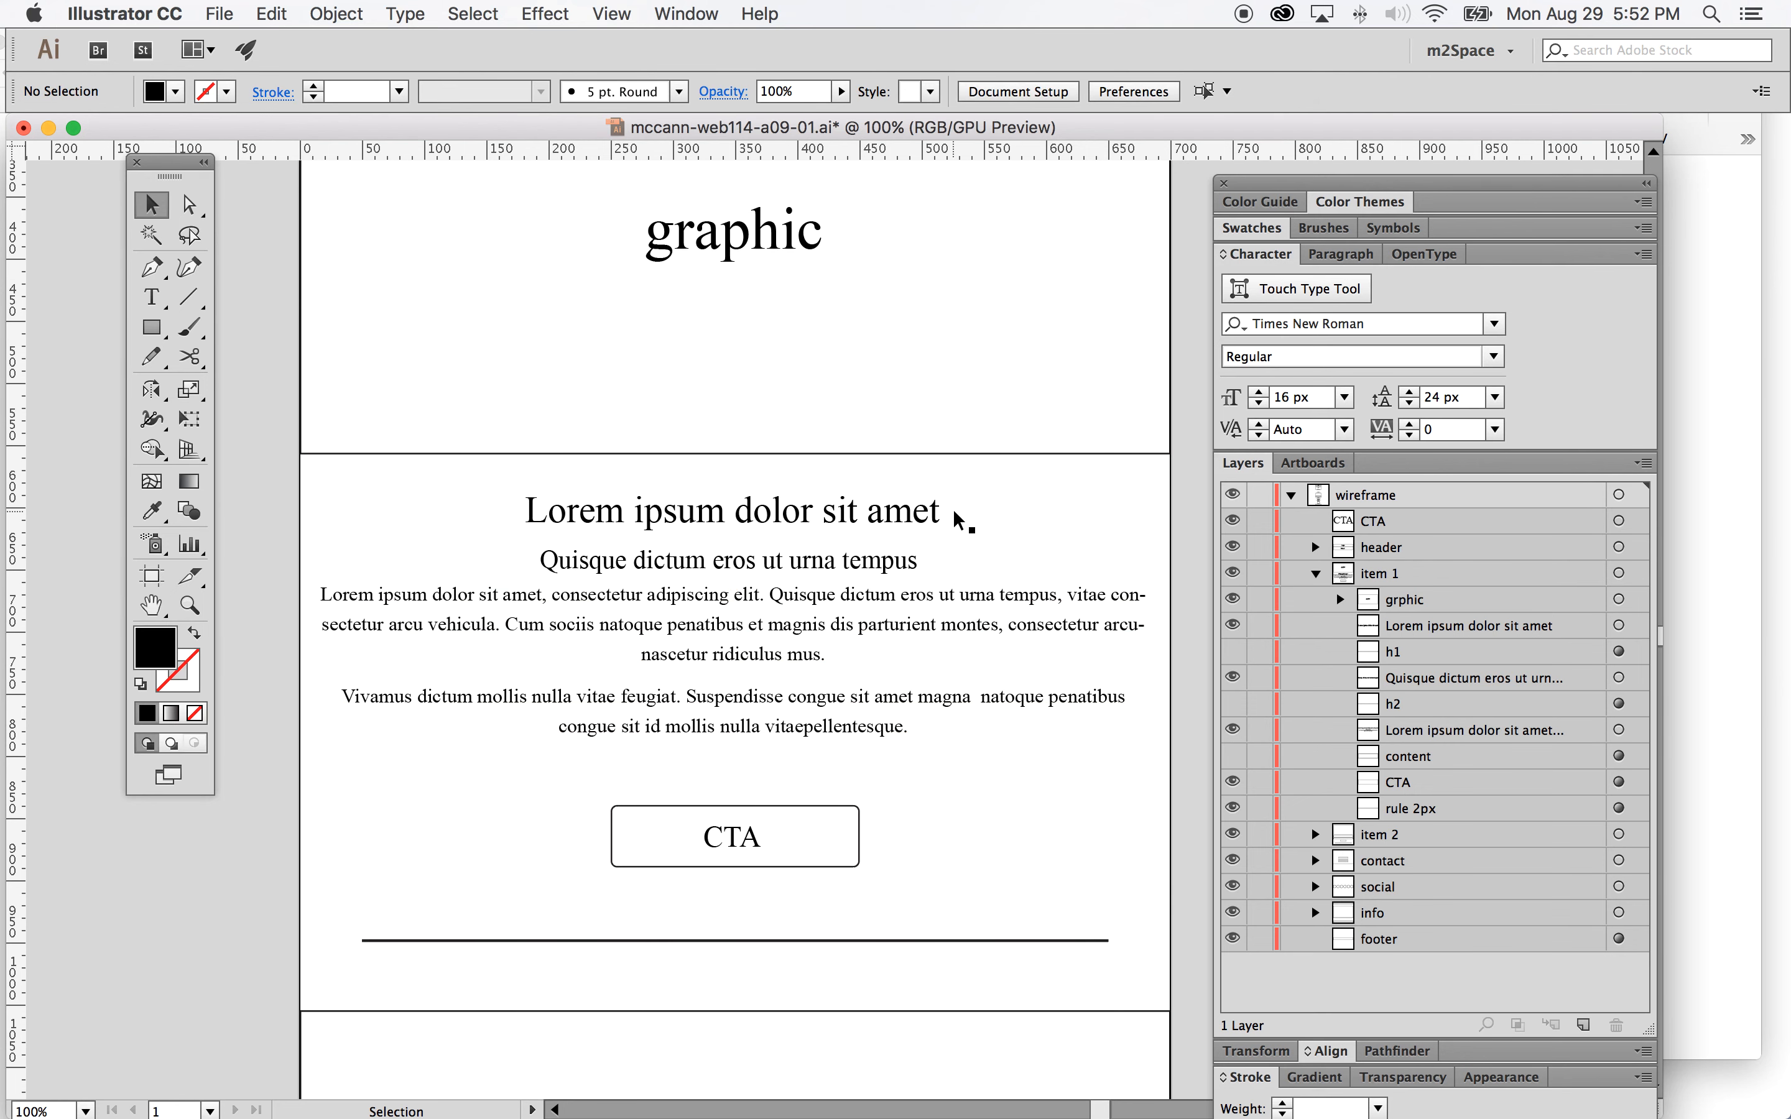
# Step: Collapse the item 1 group and save the document
pyautogui.scroll(-2, 954, 540)
pyautogui.scroll(5, 954, 549)
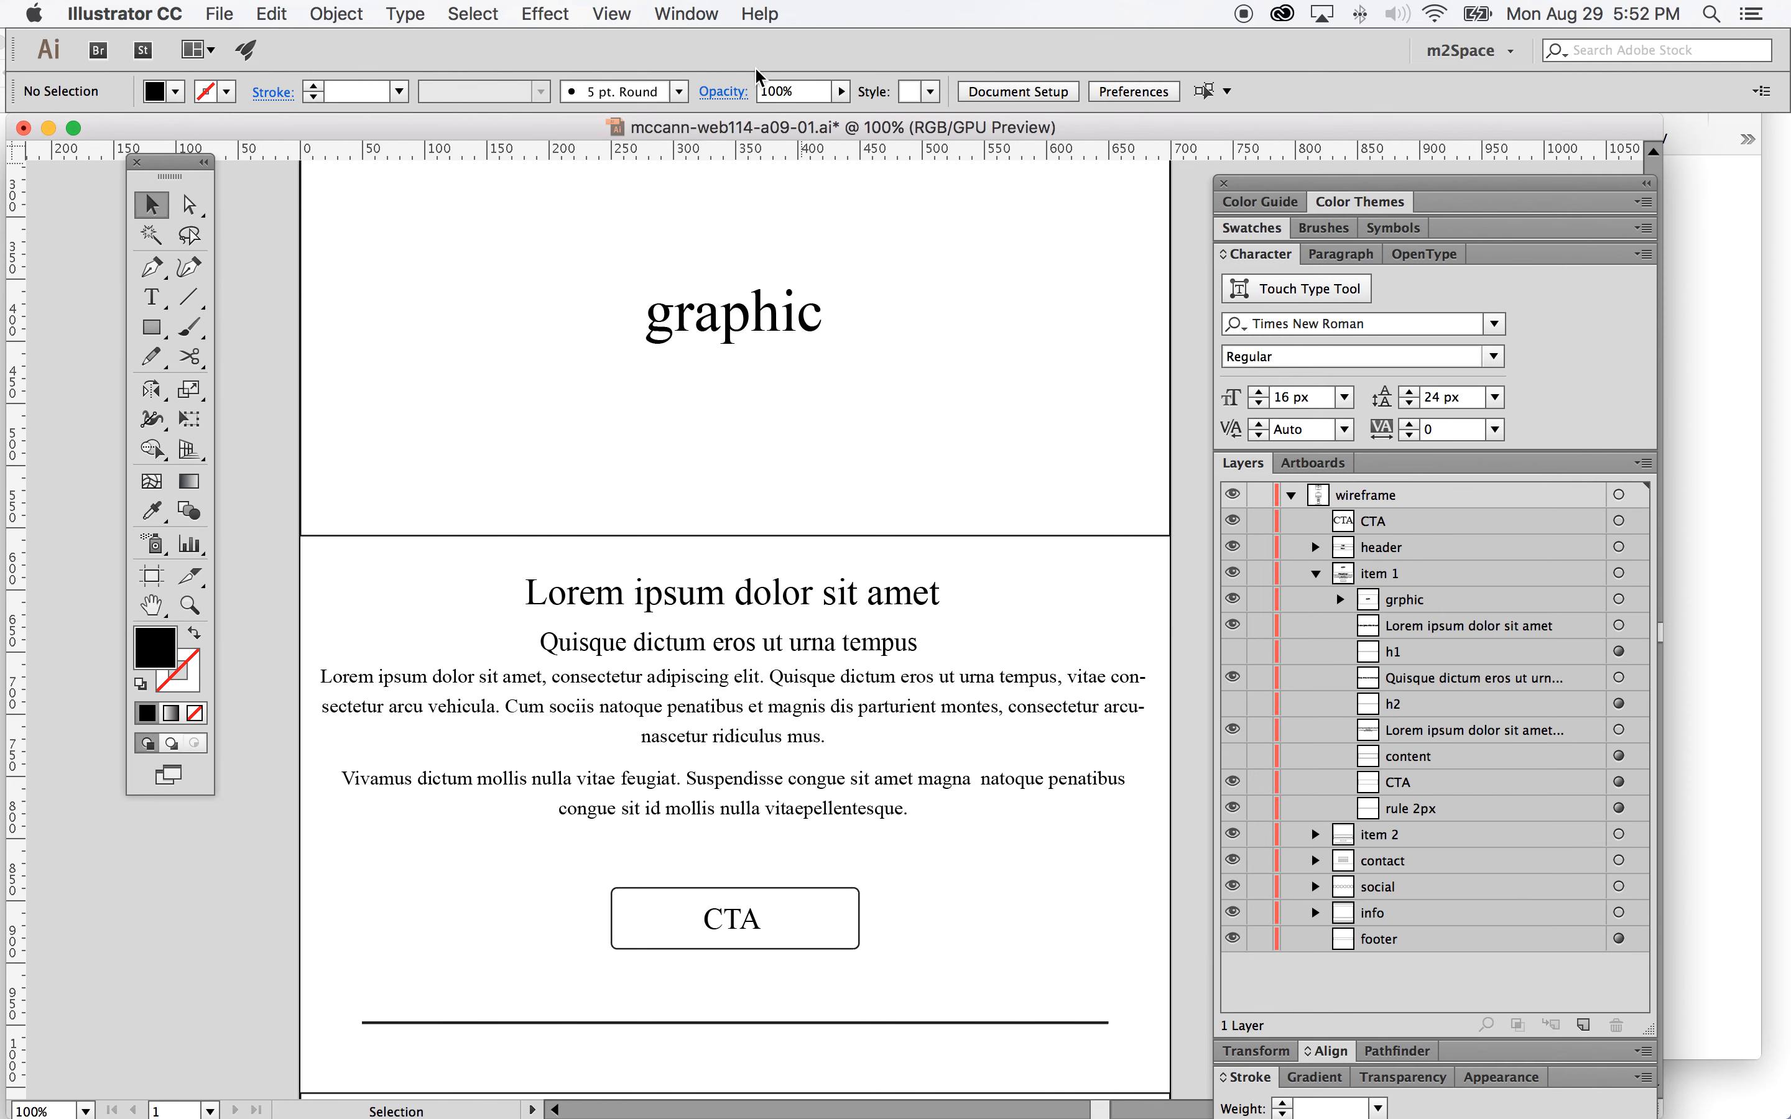
pyautogui.click(612, 13)
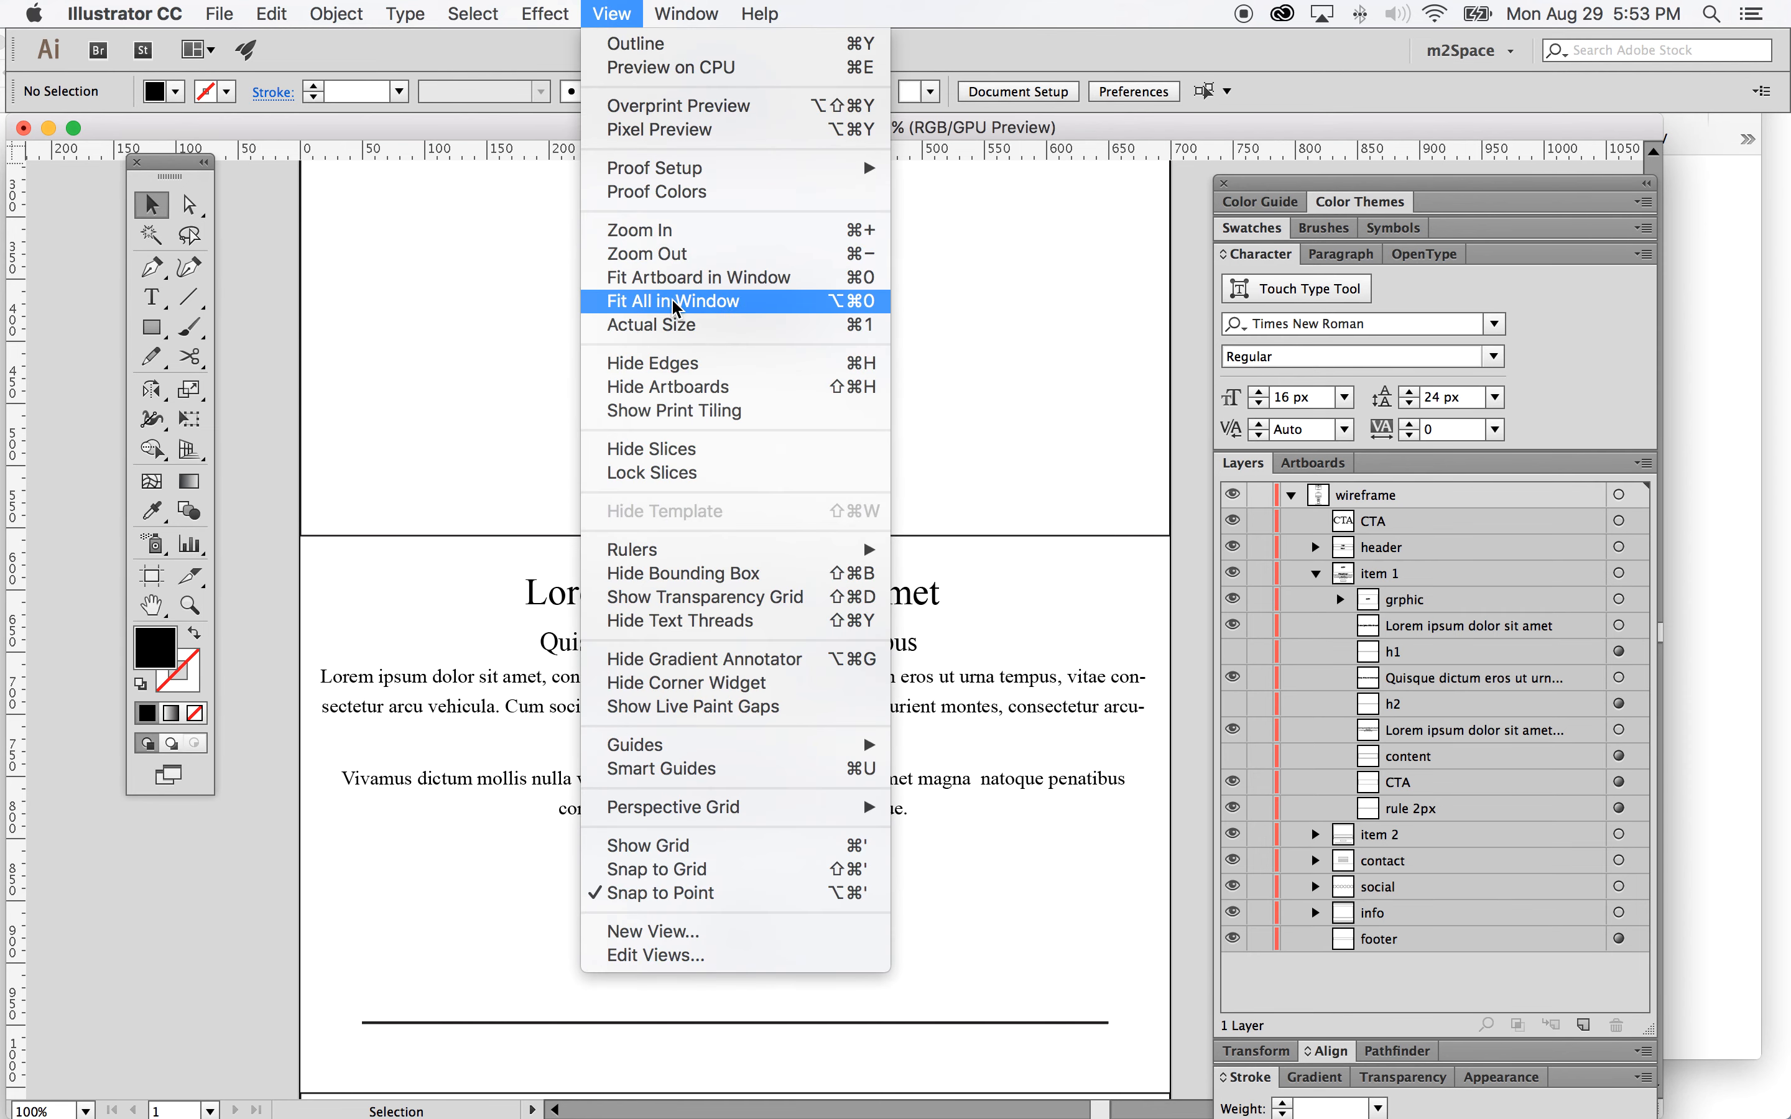
pyautogui.click(677, 276)
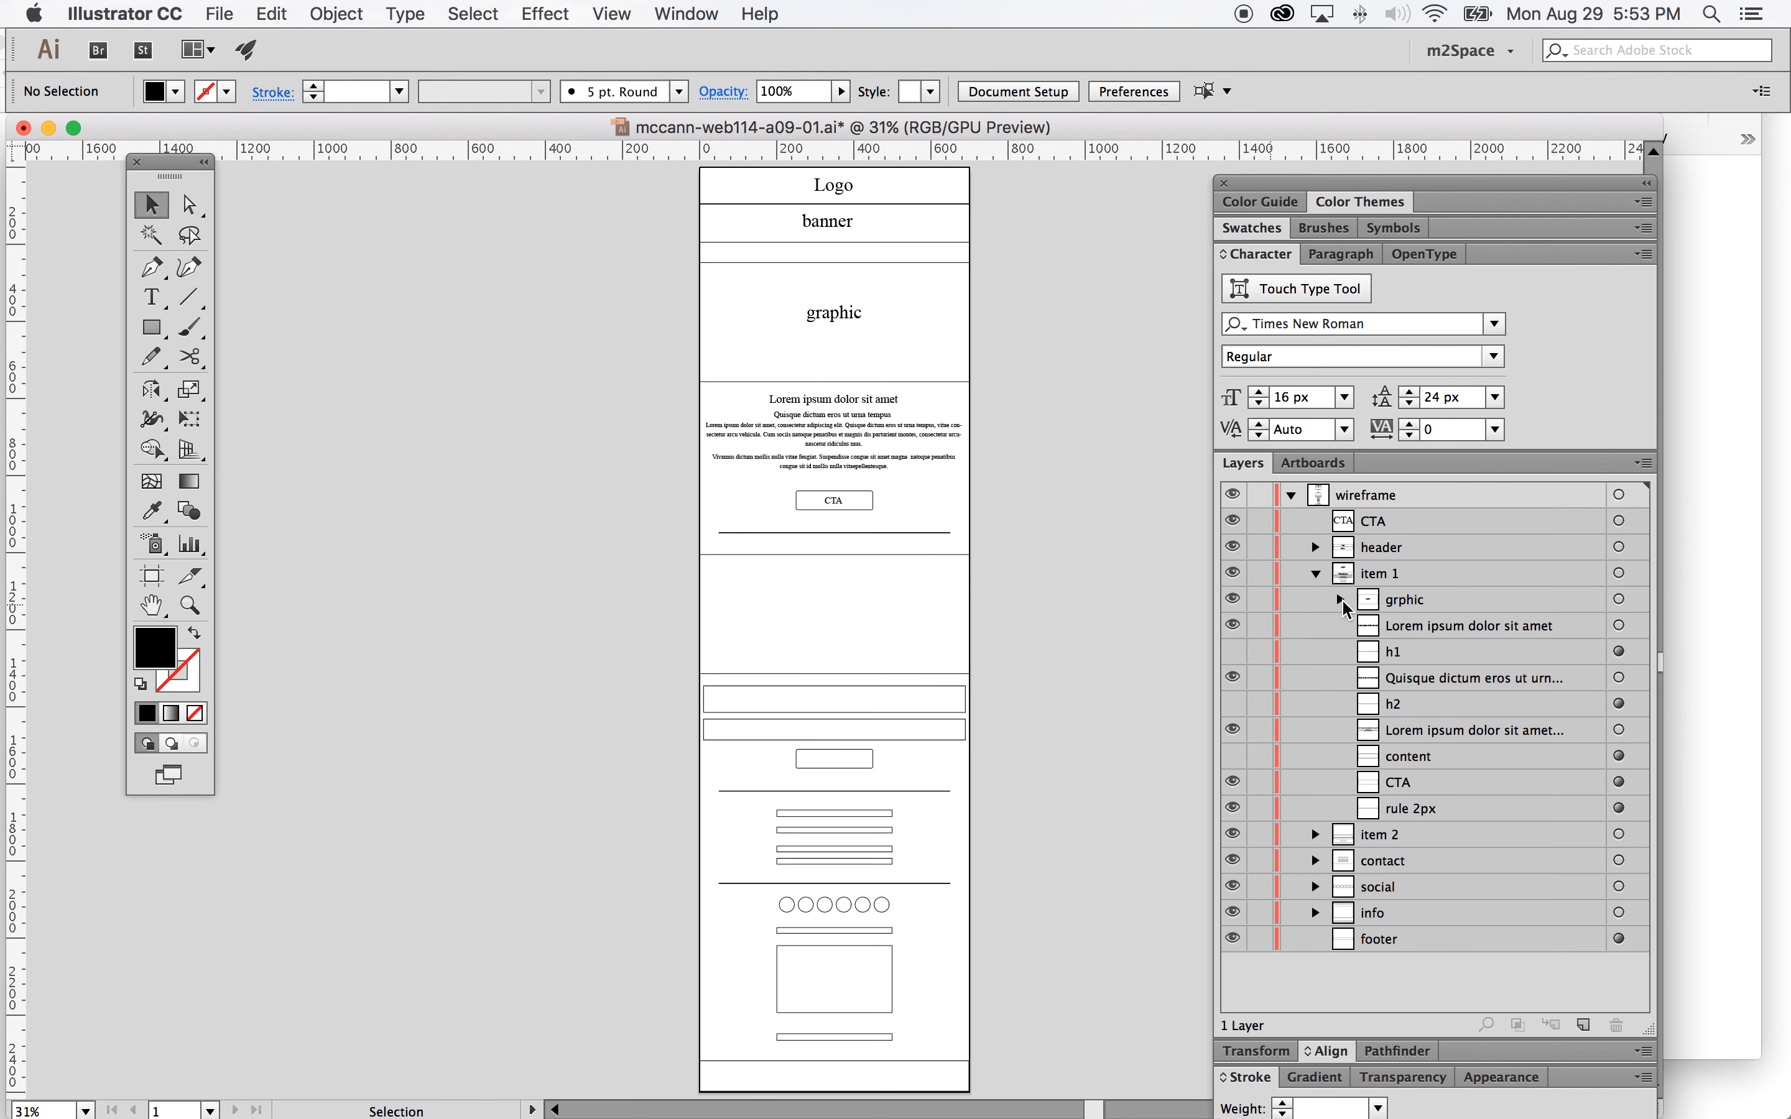
pyautogui.click(1316, 573)
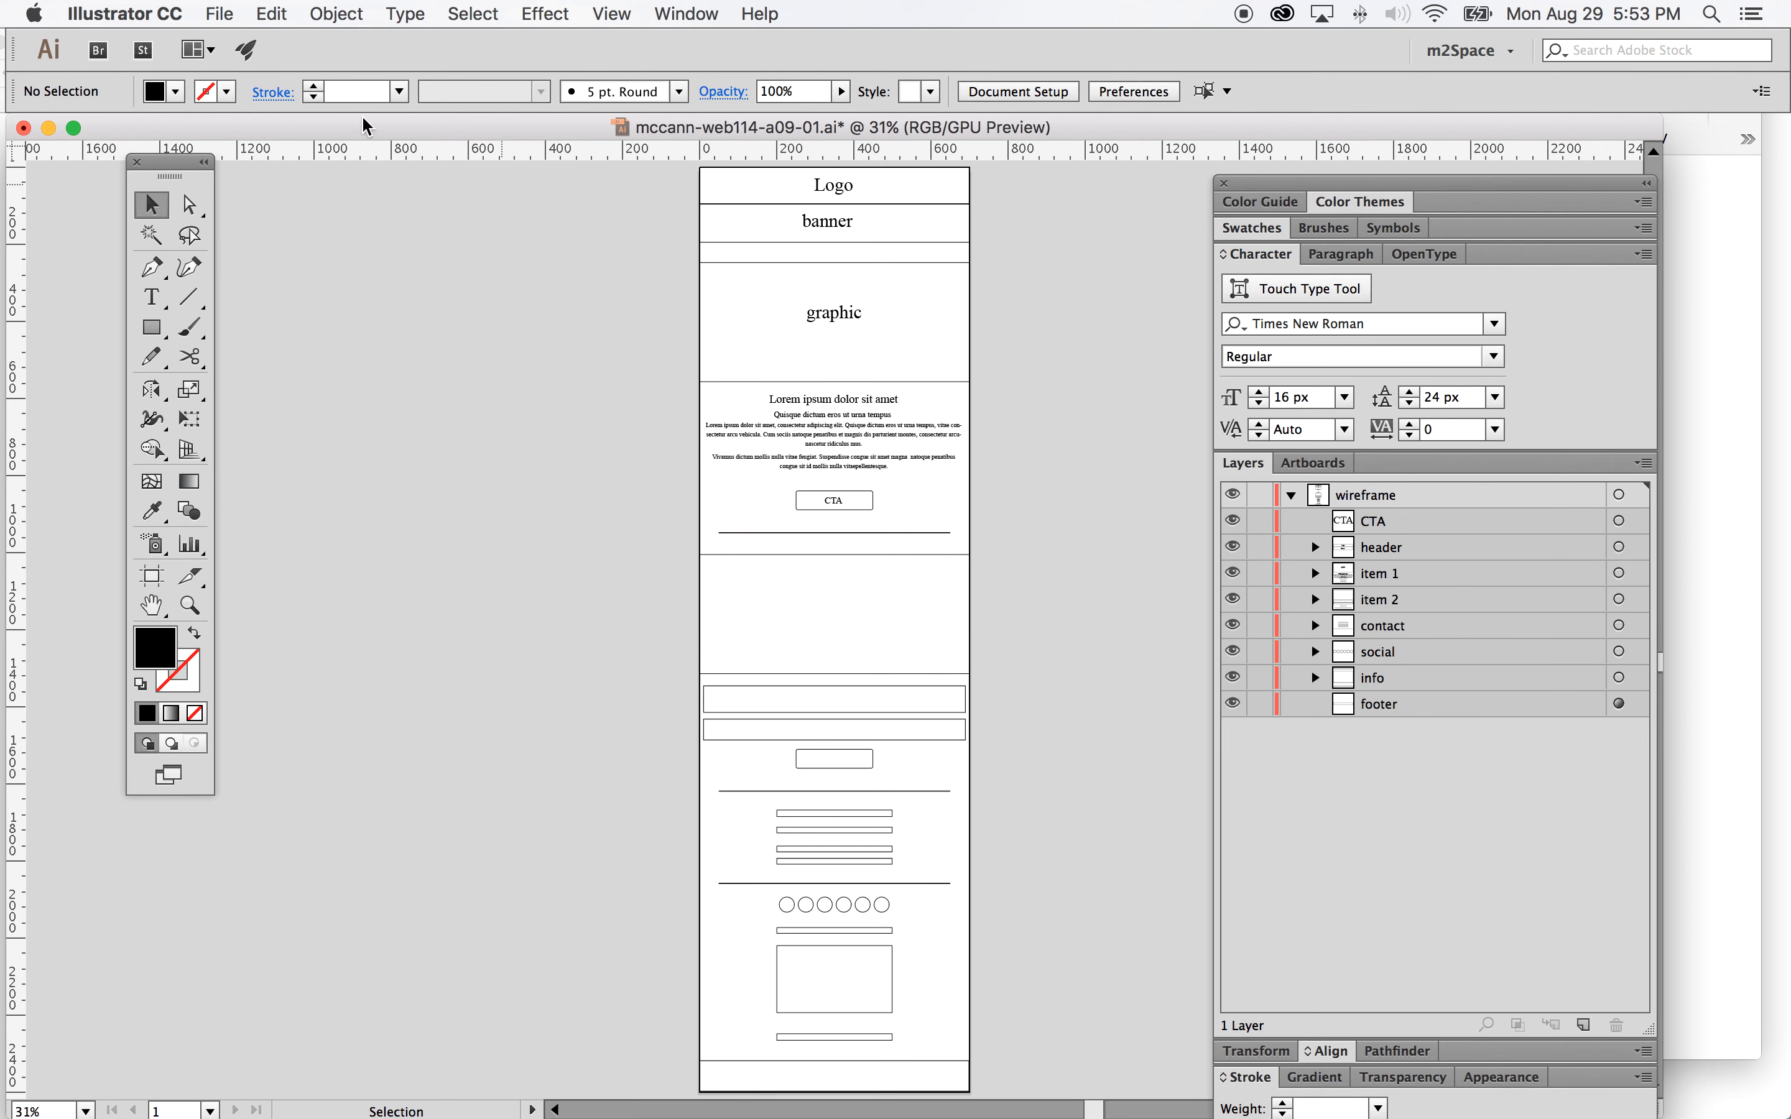
pyautogui.click(219, 14)
pyautogui.click(259, 206)
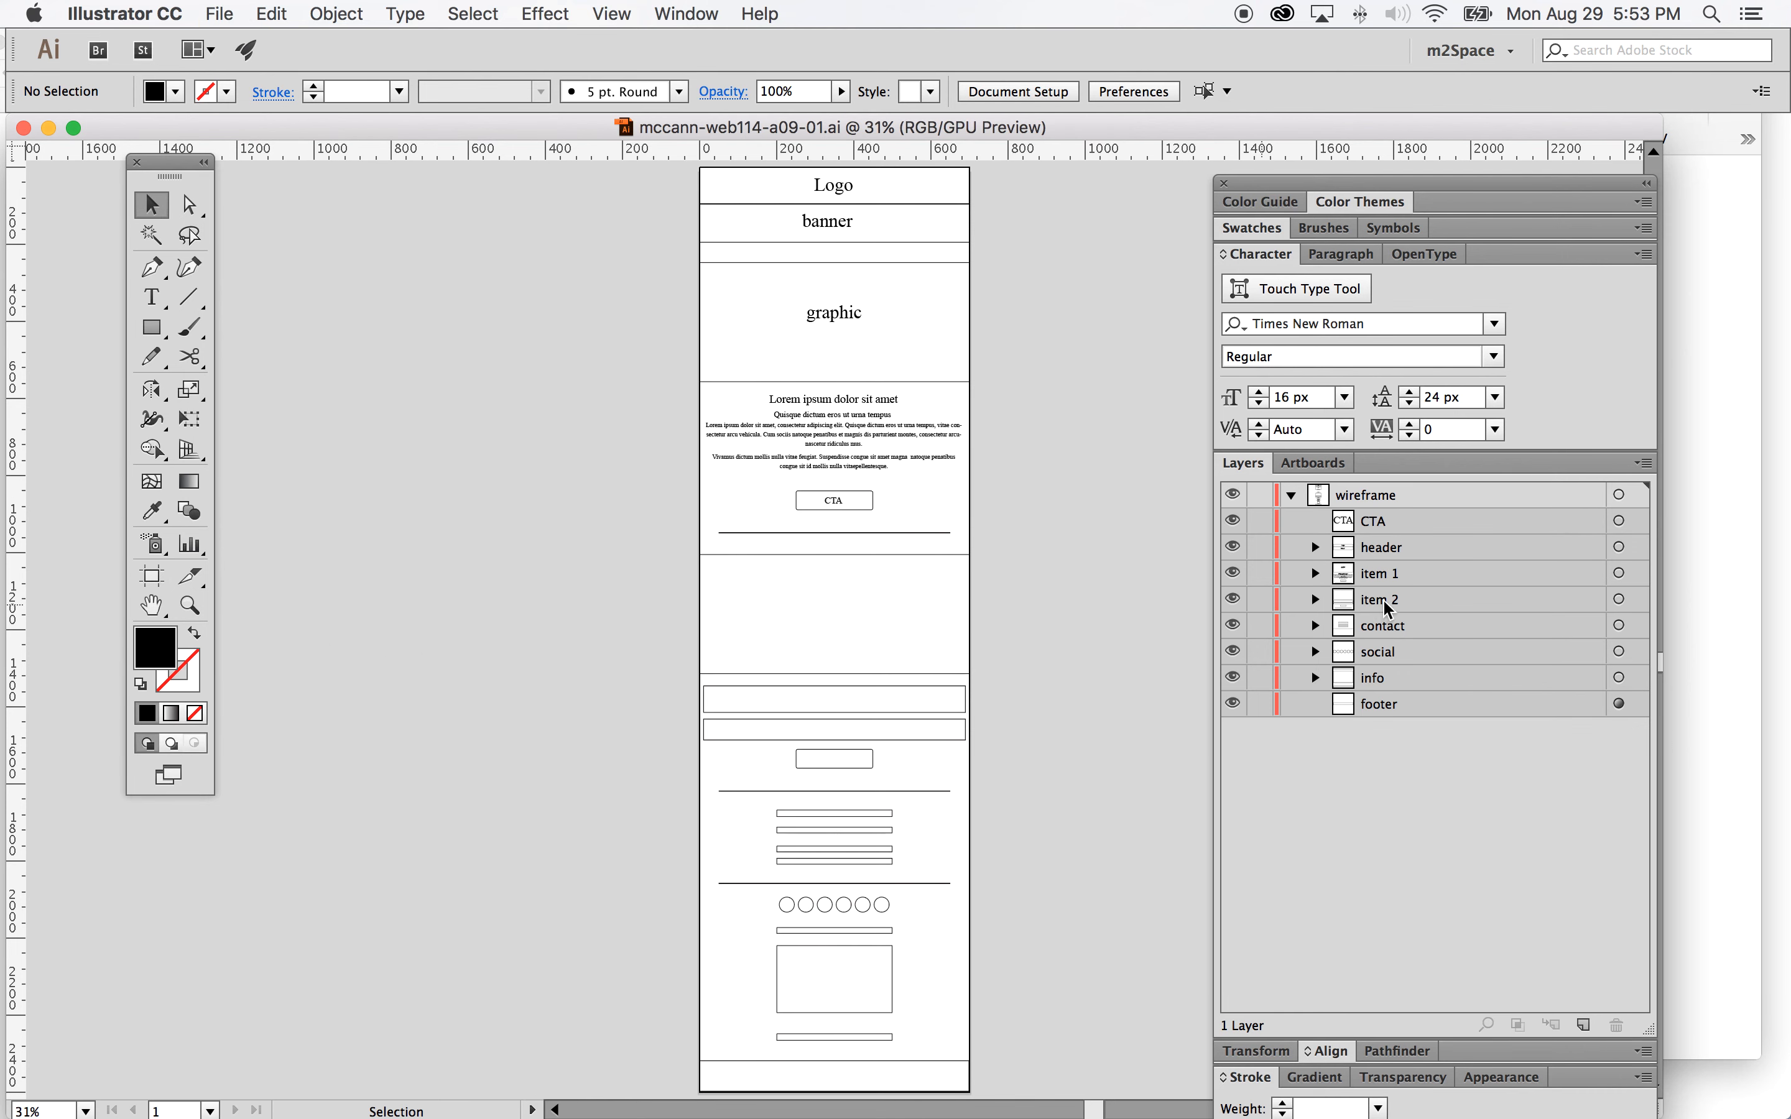
# Step: Duplicate the finished item 1 group and delete the old item 2 group
pyautogui.click(1231, 606)
pyautogui.click(1231, 606)
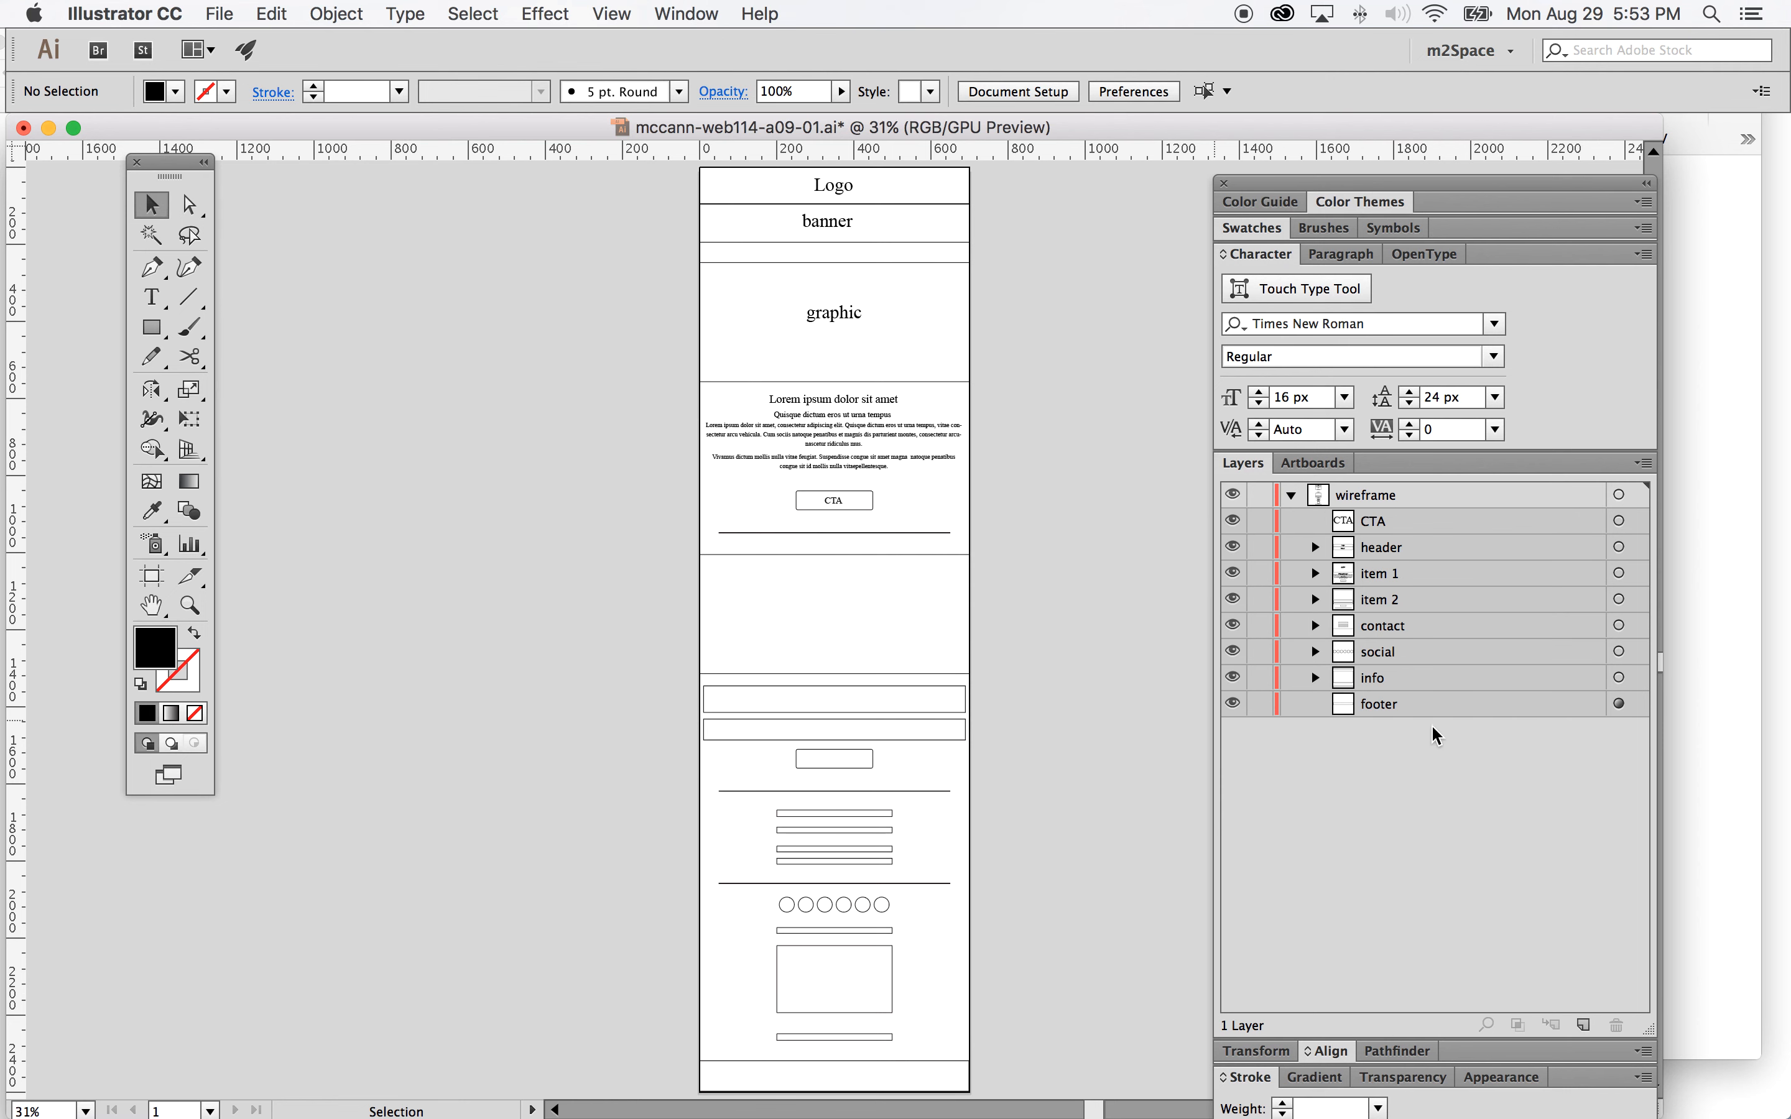
pyautogui.click(1232, 599)
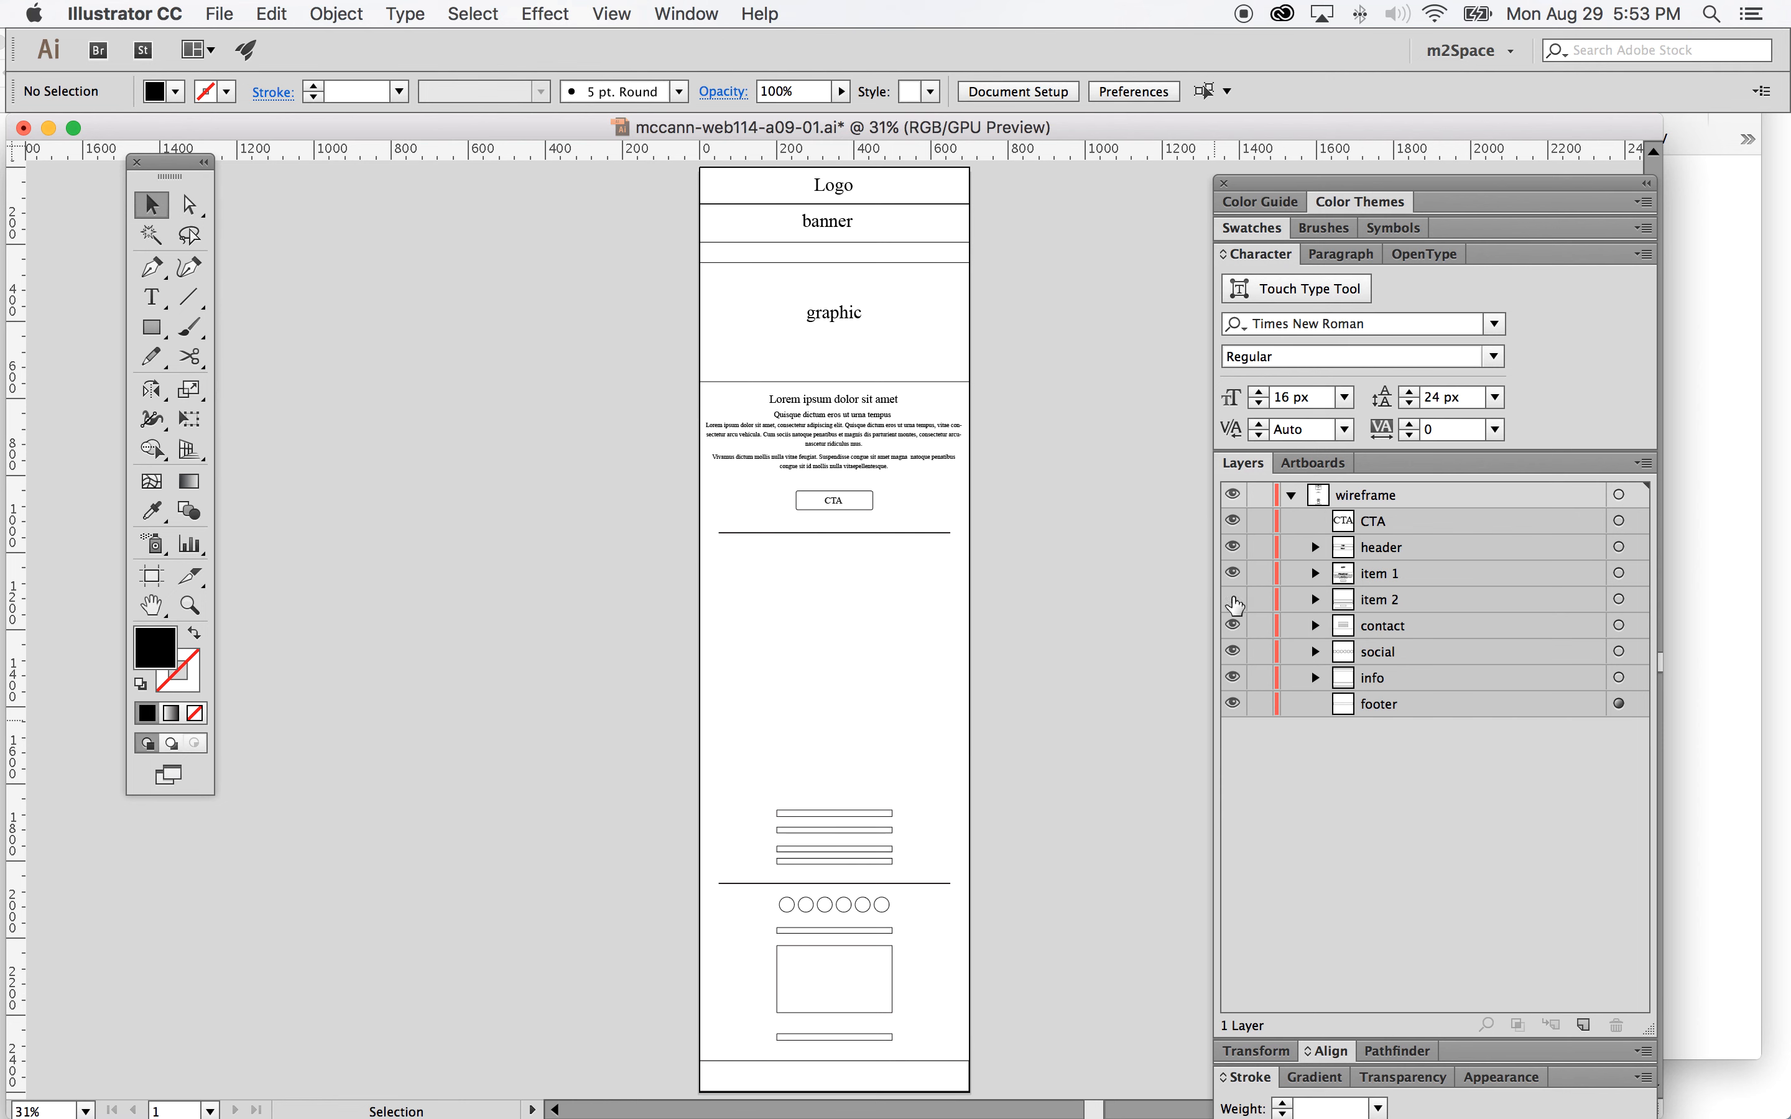
pyautogui.click(1416, 575)
pyautogui.moveTo(1439, 576); pyautogui.dragTo(1584, 1025)
pyautogui.moveTo(1469, 637); pyautogui.dragTo(1617, 1024)
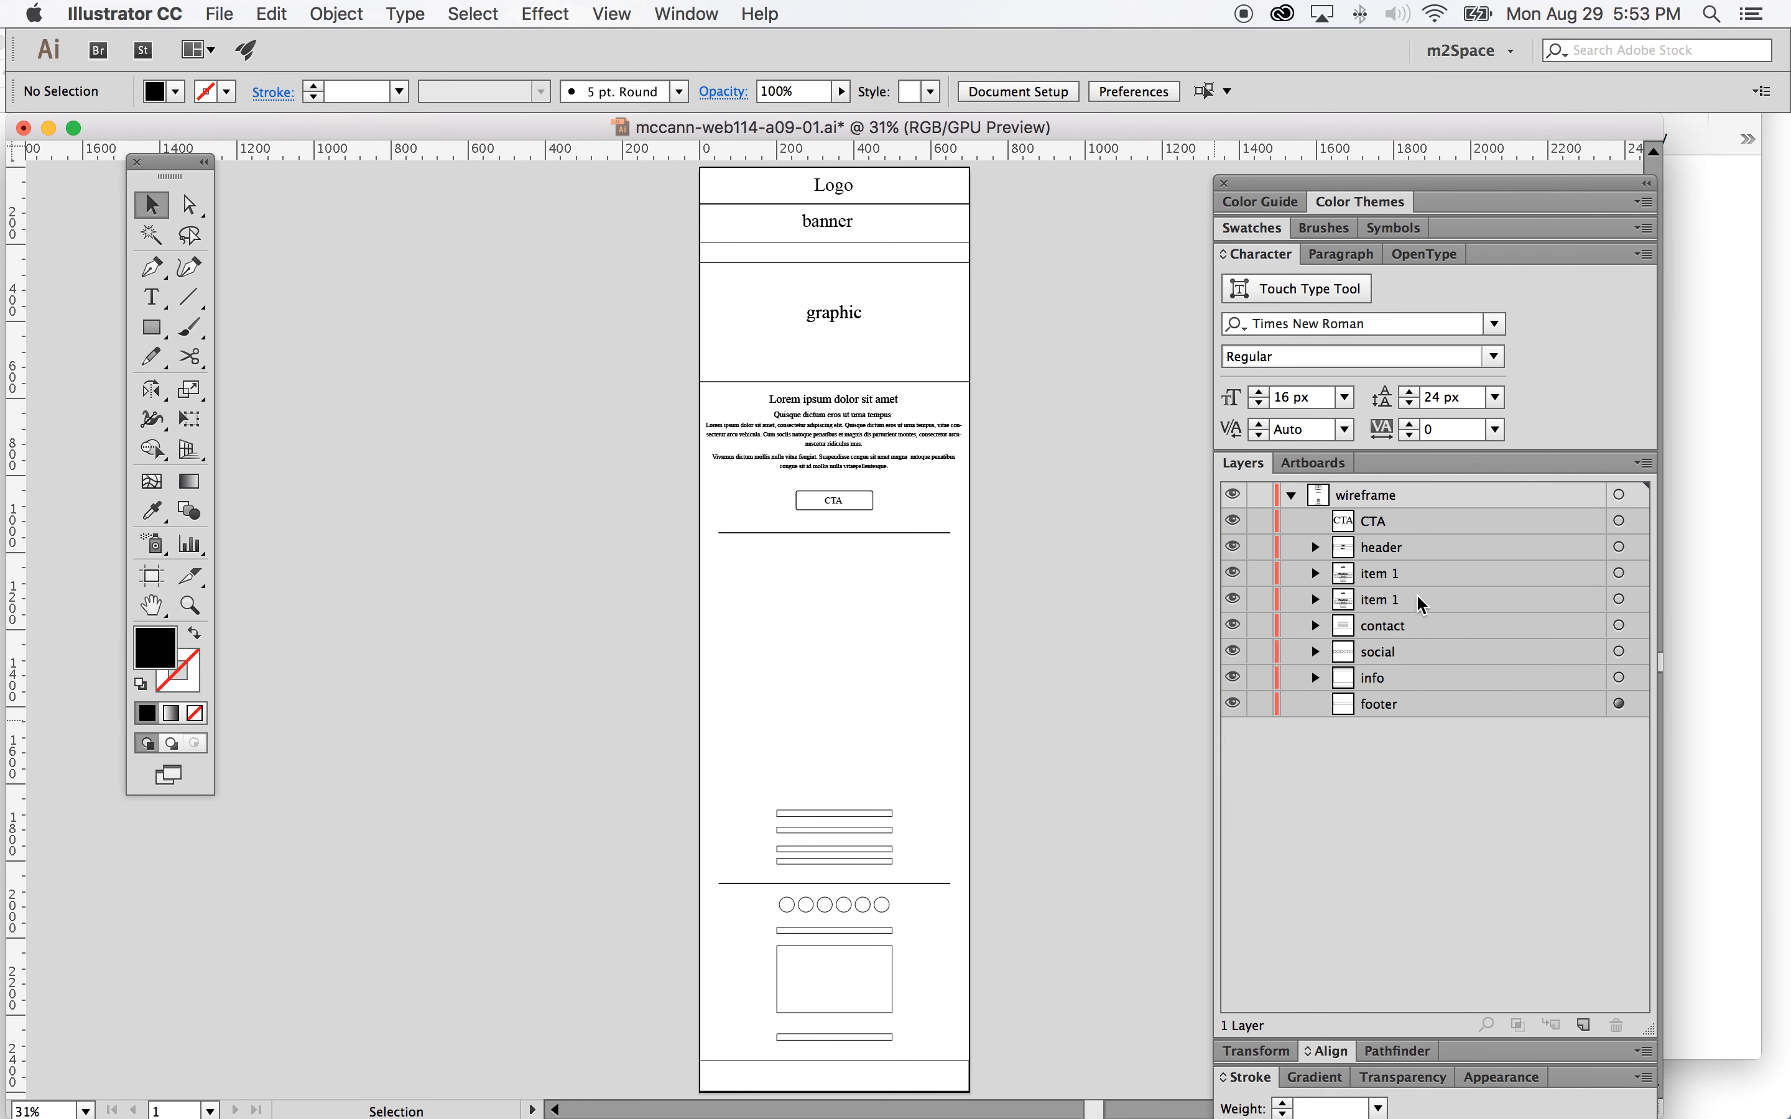
# Step: Rename the upper of the two item 1 groups as item 2
pyautogui.doubleClick(1397, 574)
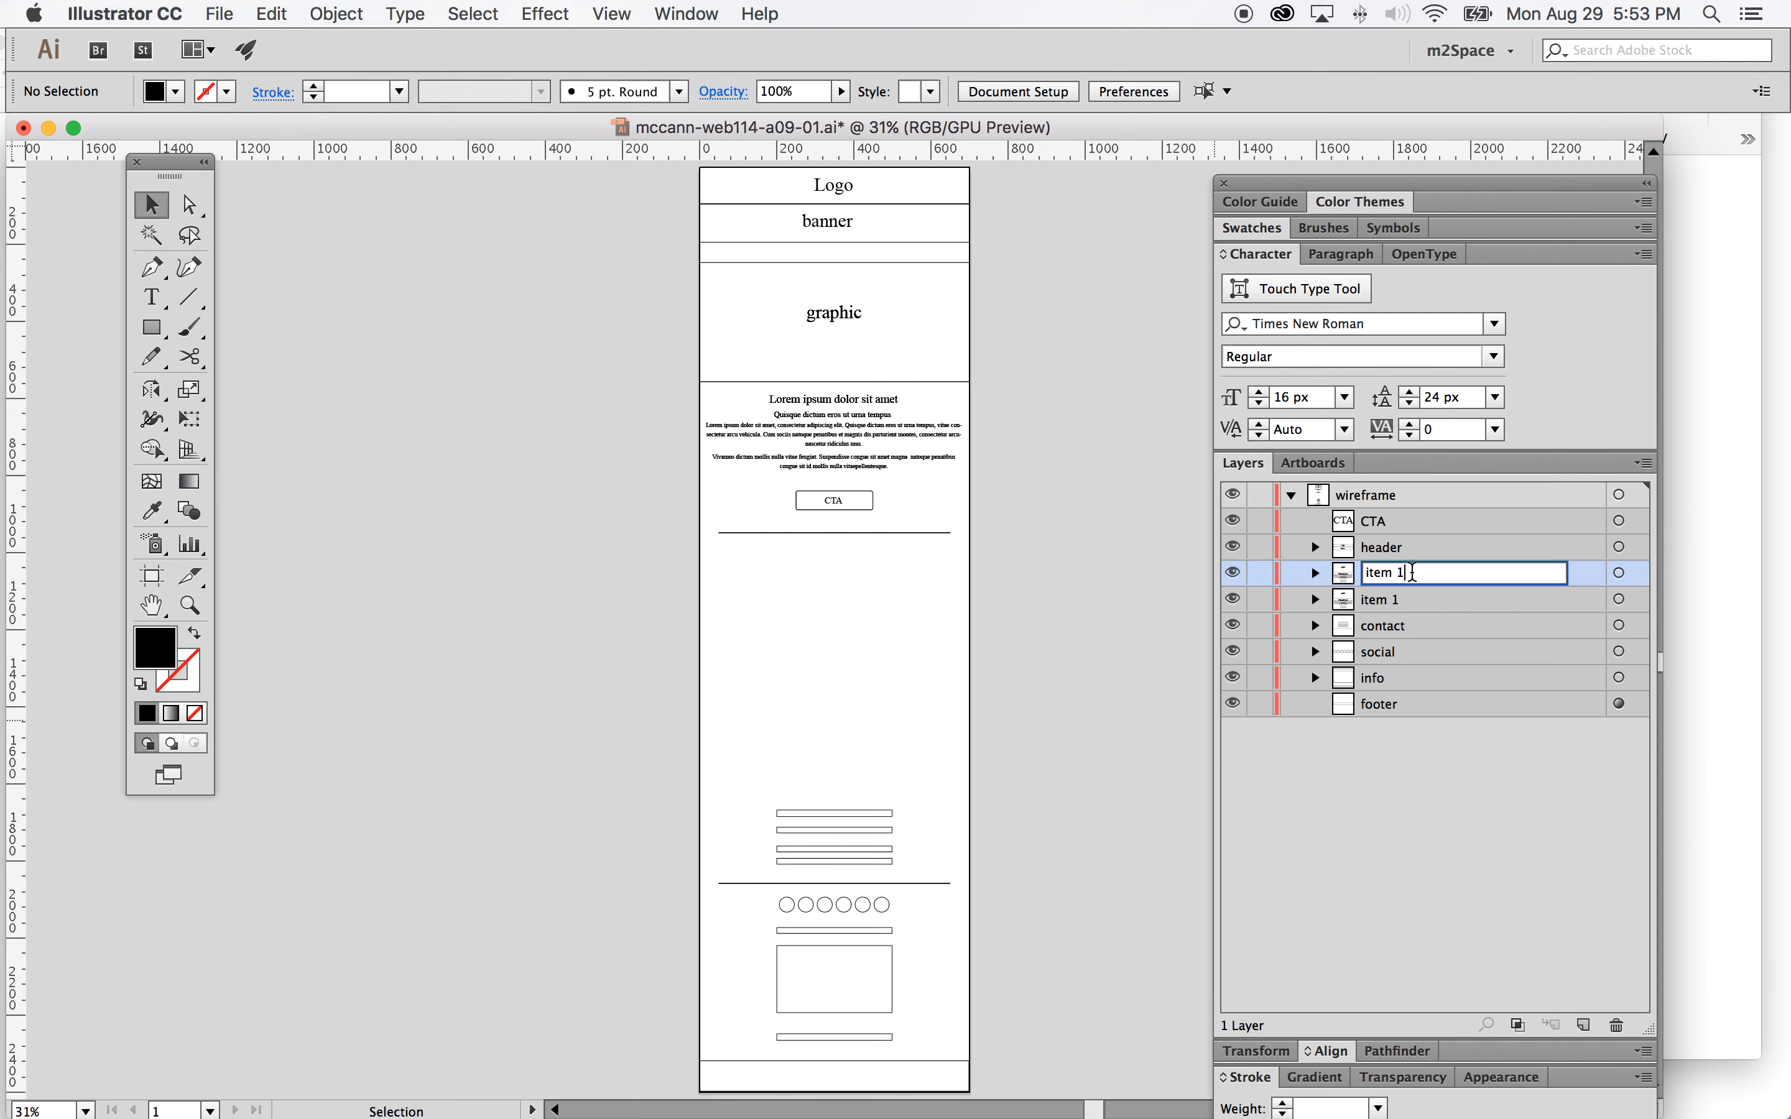
pyautogui.doubleClick(1398, 573)
pyautogui.write('2')
# Step: Move the item 2 group down the artboard into the empty space just below the item 1 rule
pyautogui.click(1620, 572)
pyautogui.moveTo(871, 261); pyautogui.dragTo(871, 561)
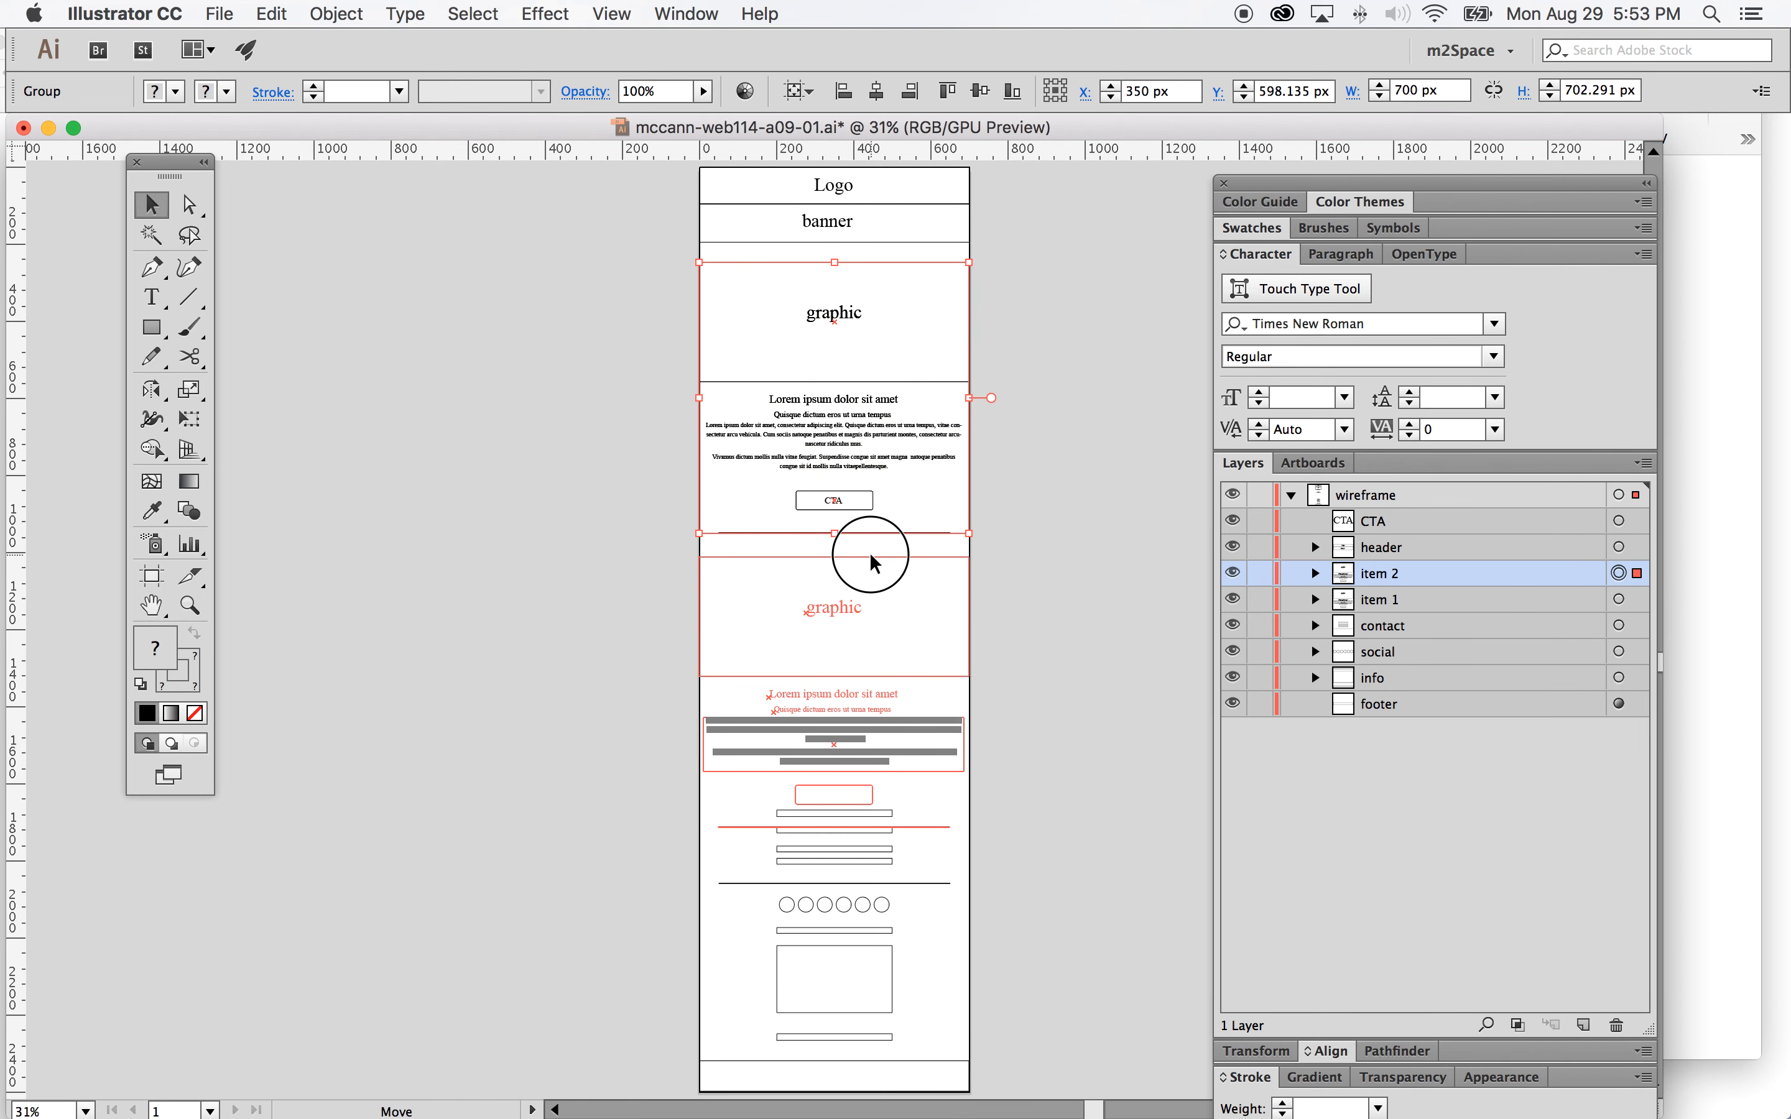
pyautogui.moveTo(871, 561); pyautogui.dragTo(868, 553)
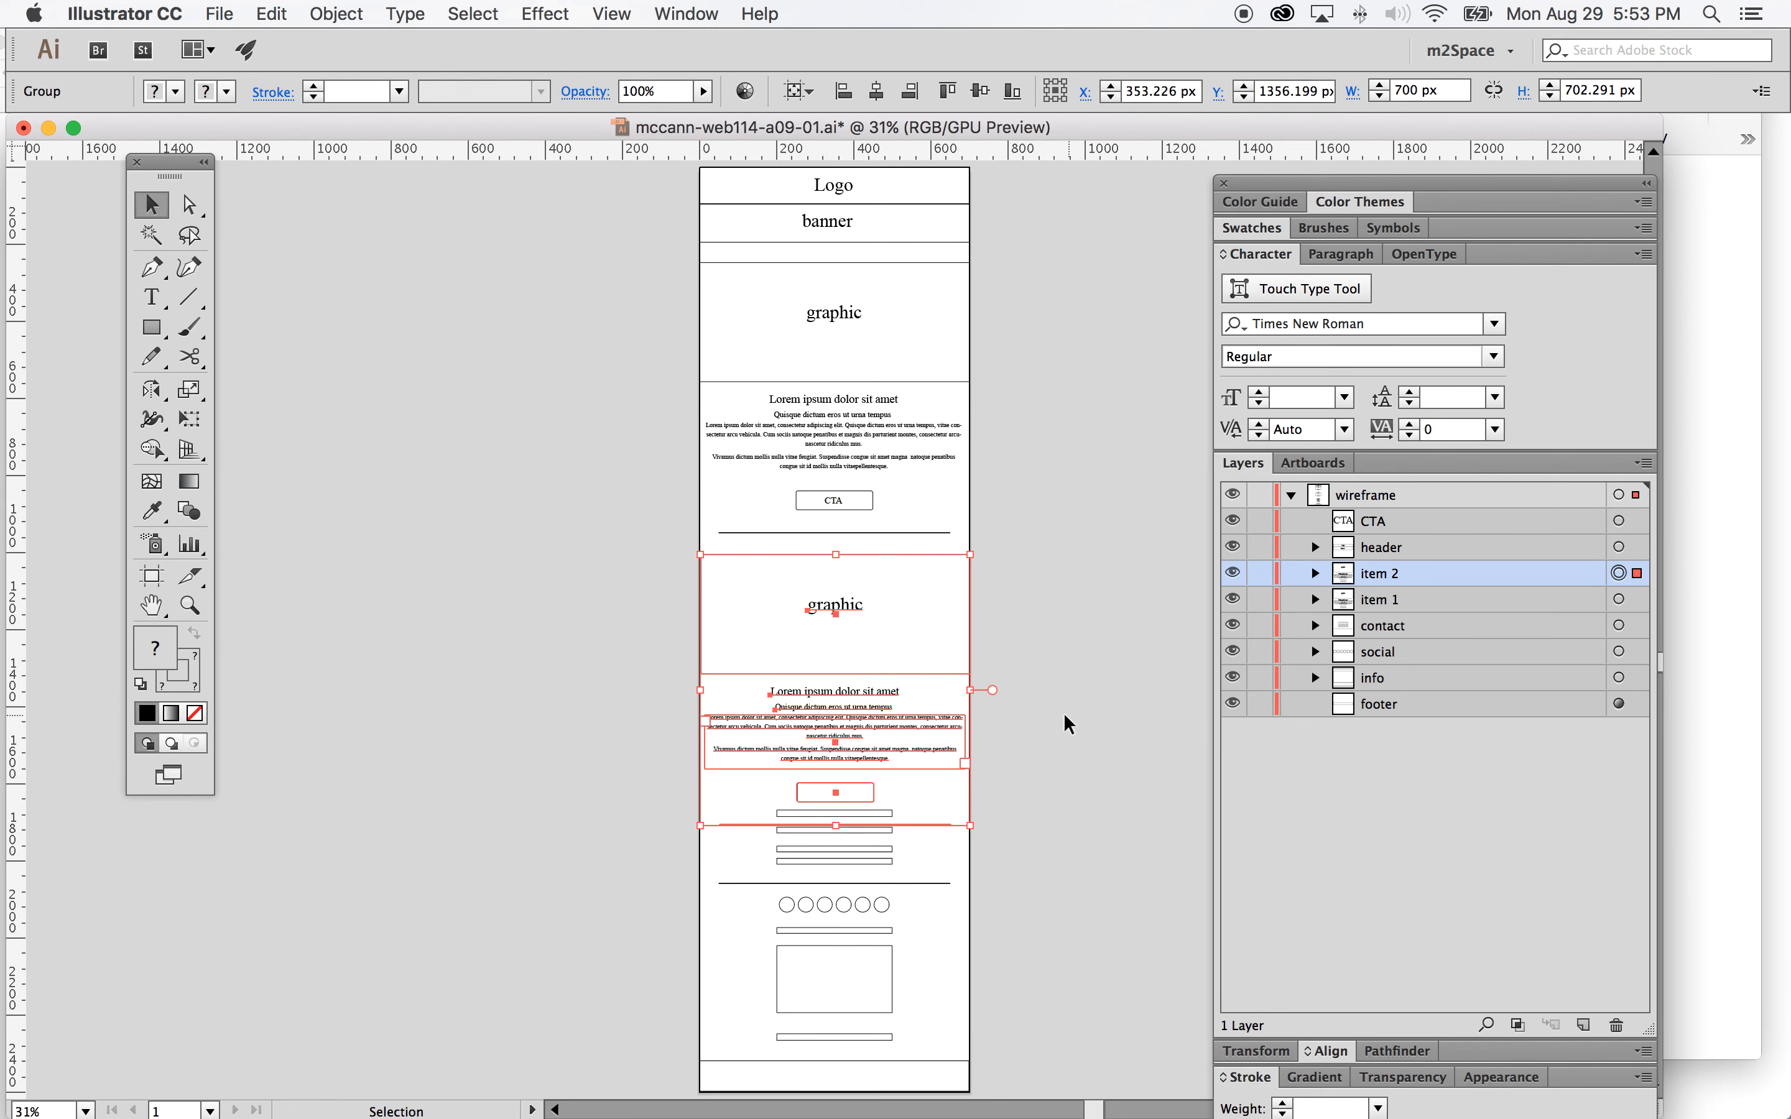
pyautogui.click(1050, 704)
# Step: Reorder the item 2 group below item 1 in the layer stack and expand its contents
pyautogui.click(189, 606)
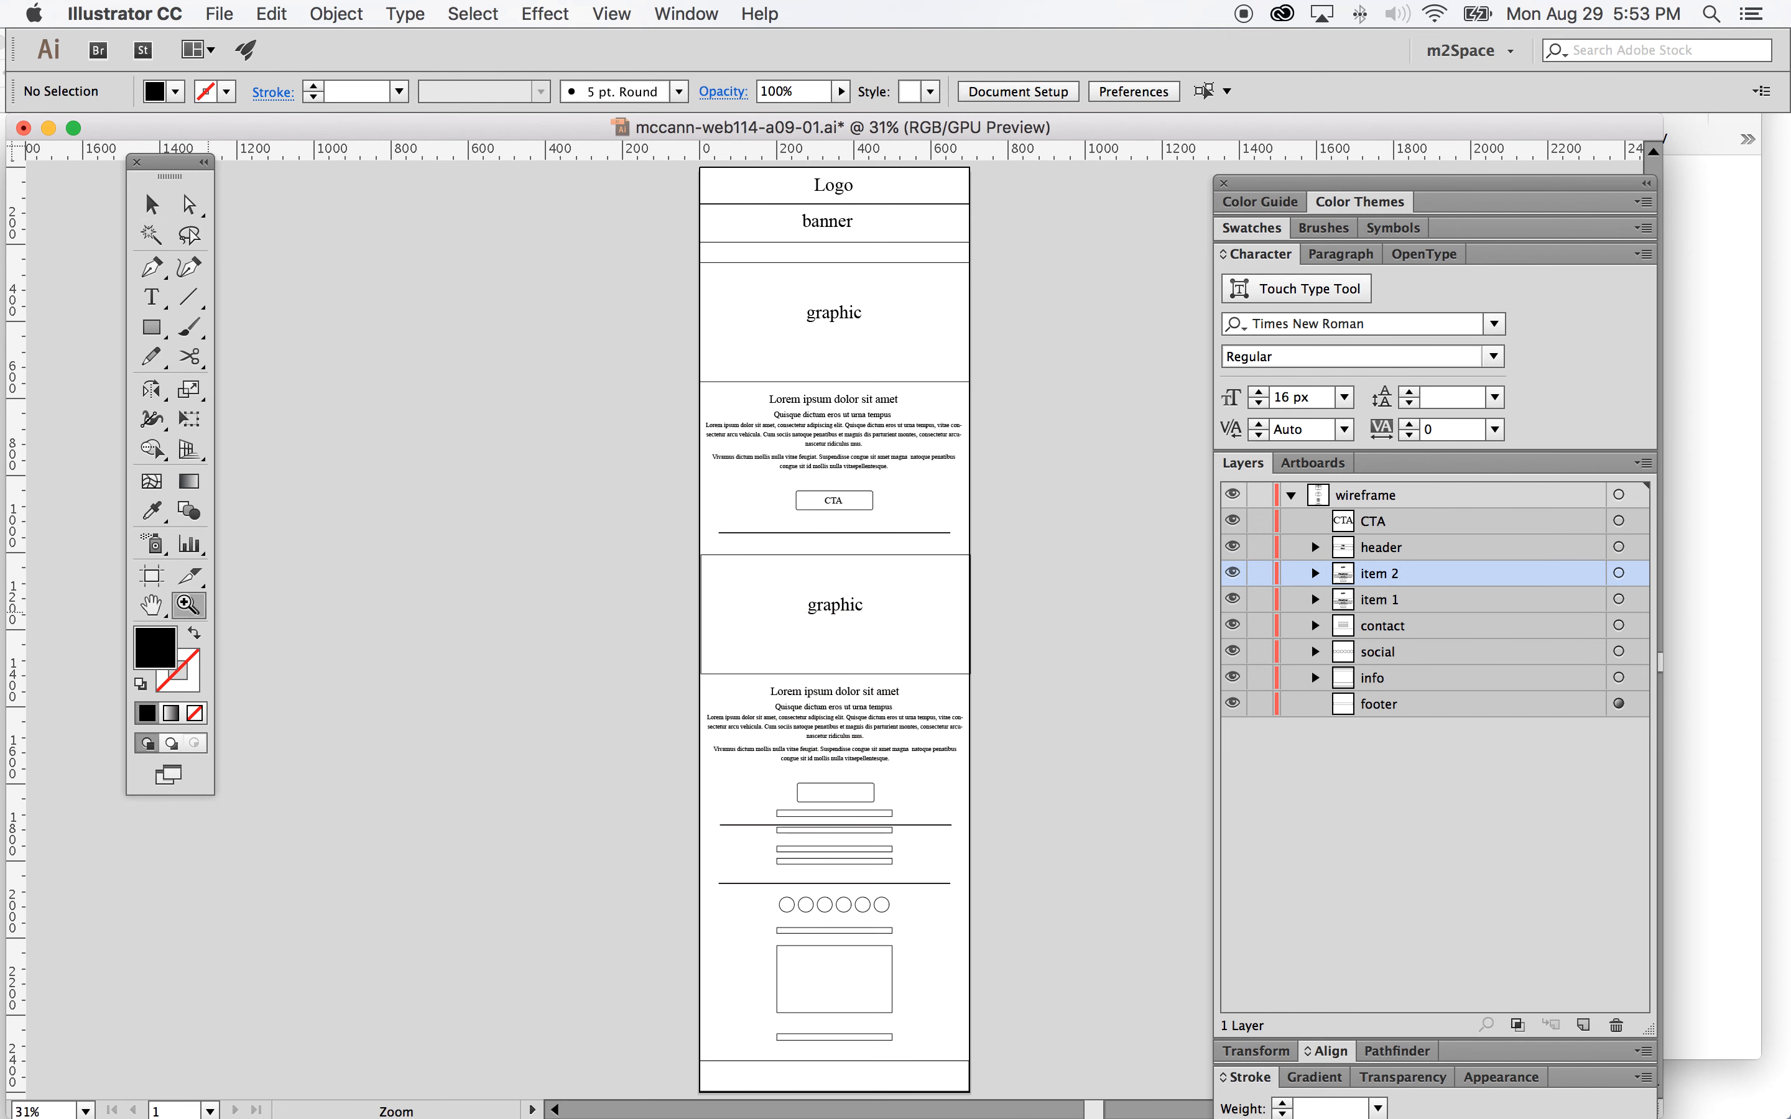
pyautogui.click(794, 727)
pyautogui.click(847, 658)
pyautogui.click(851, 555)
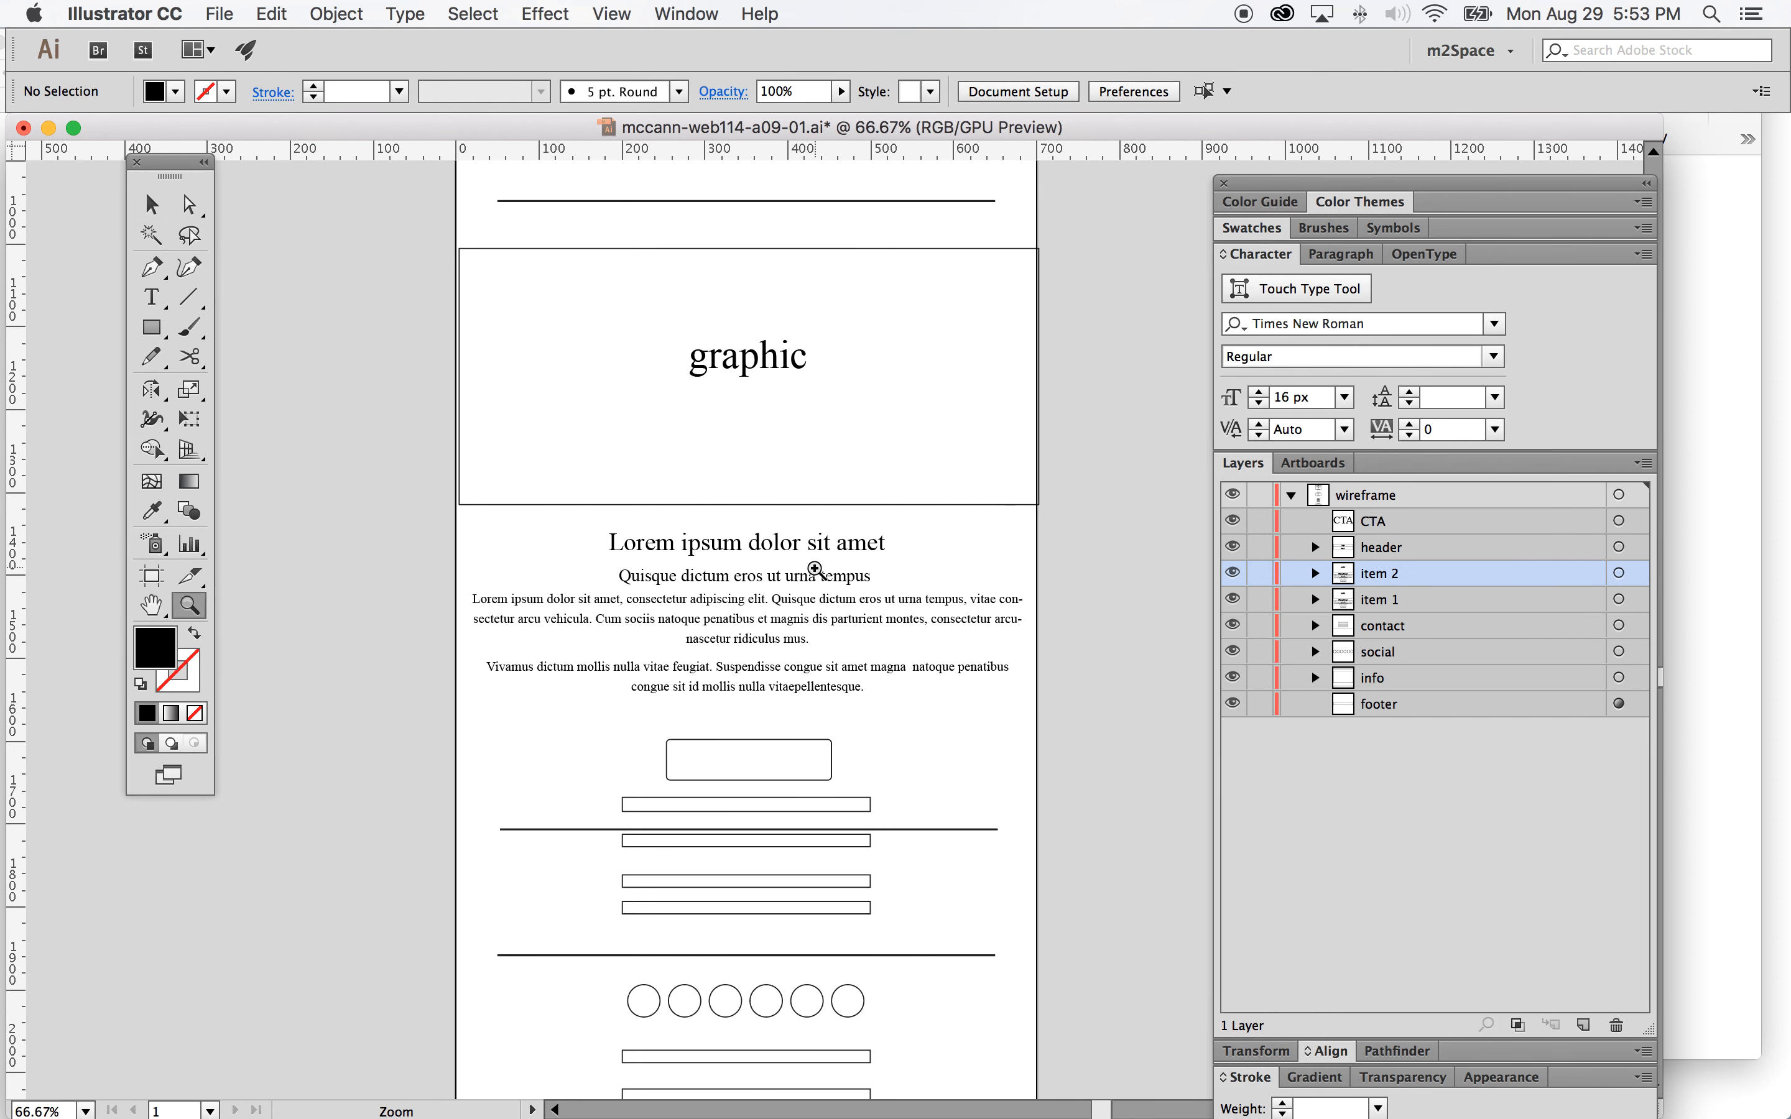
pyautogui.click(1483, 601)
pyautogui.moveTo(1482, 601); pyautogui.dragTo(1480, 606)
pyautogui.click(1316, 599)
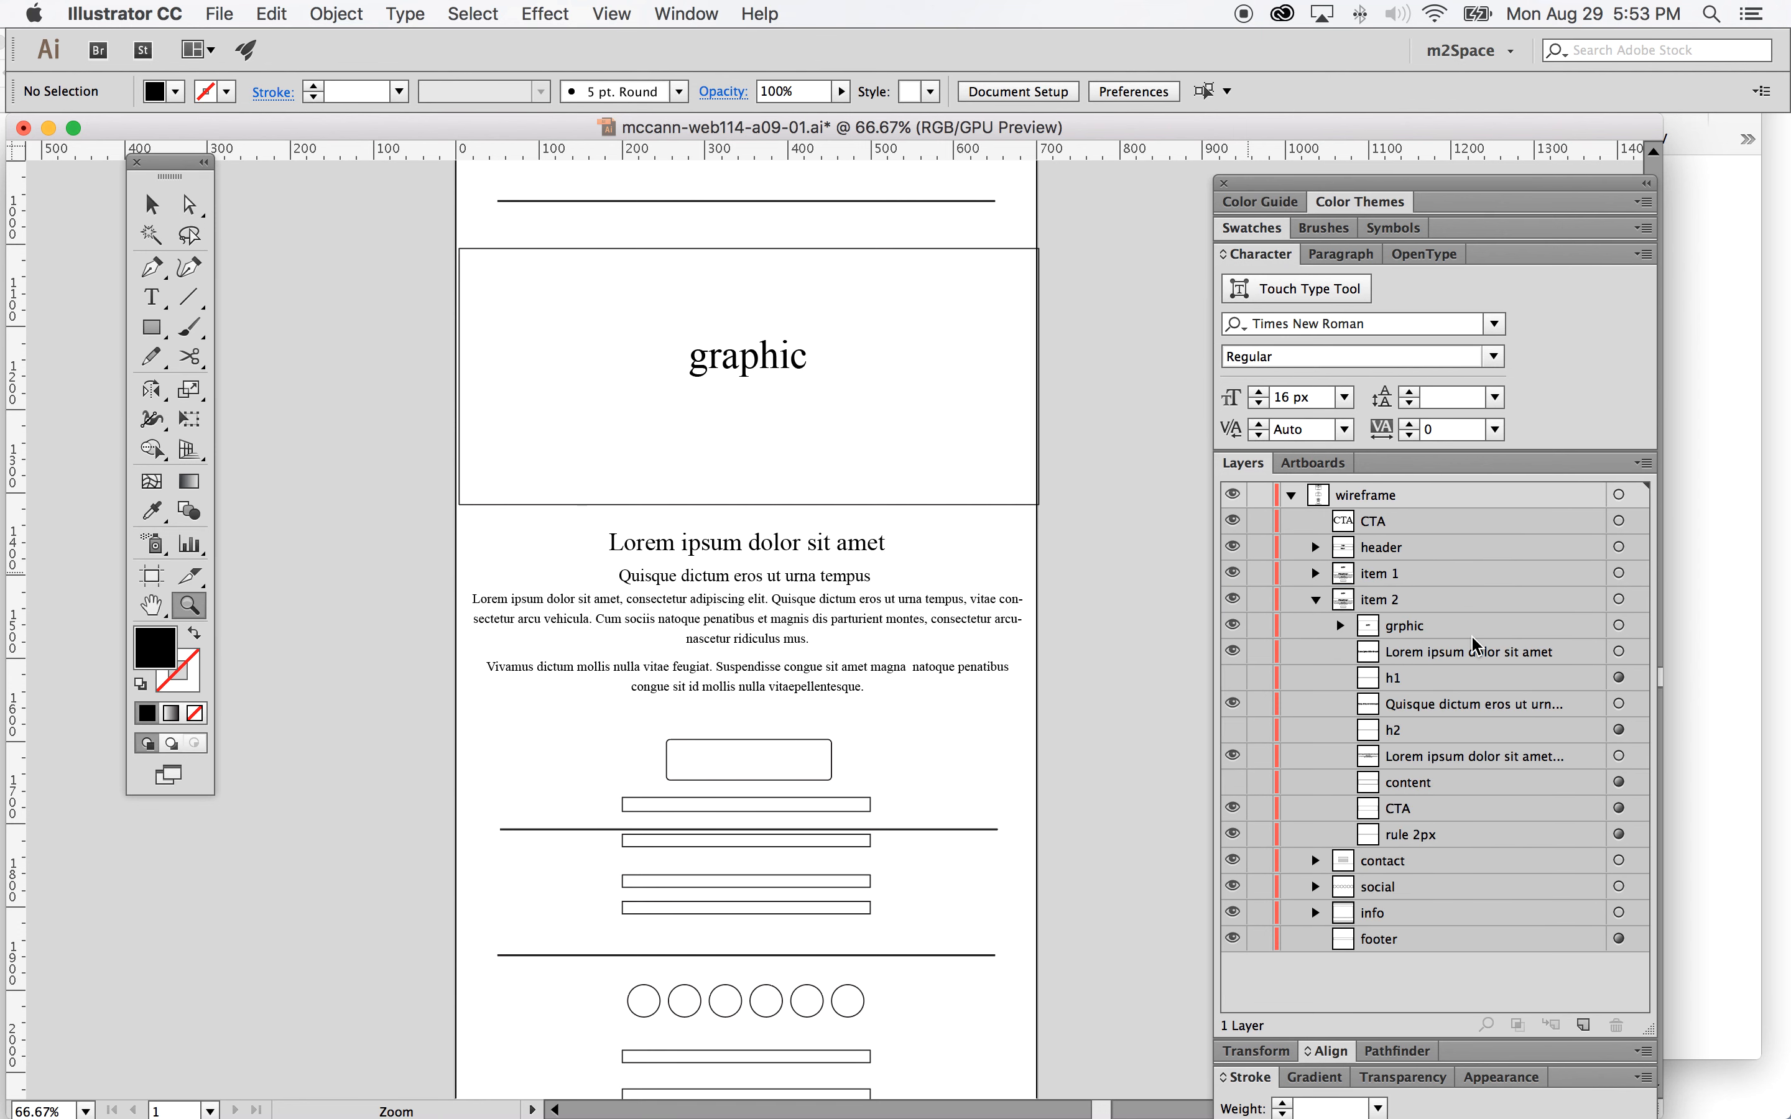
# Step: Delete the "Quisque dictum" text and the h2 box from the item 2 group
pyautogui.click(1444, 735)
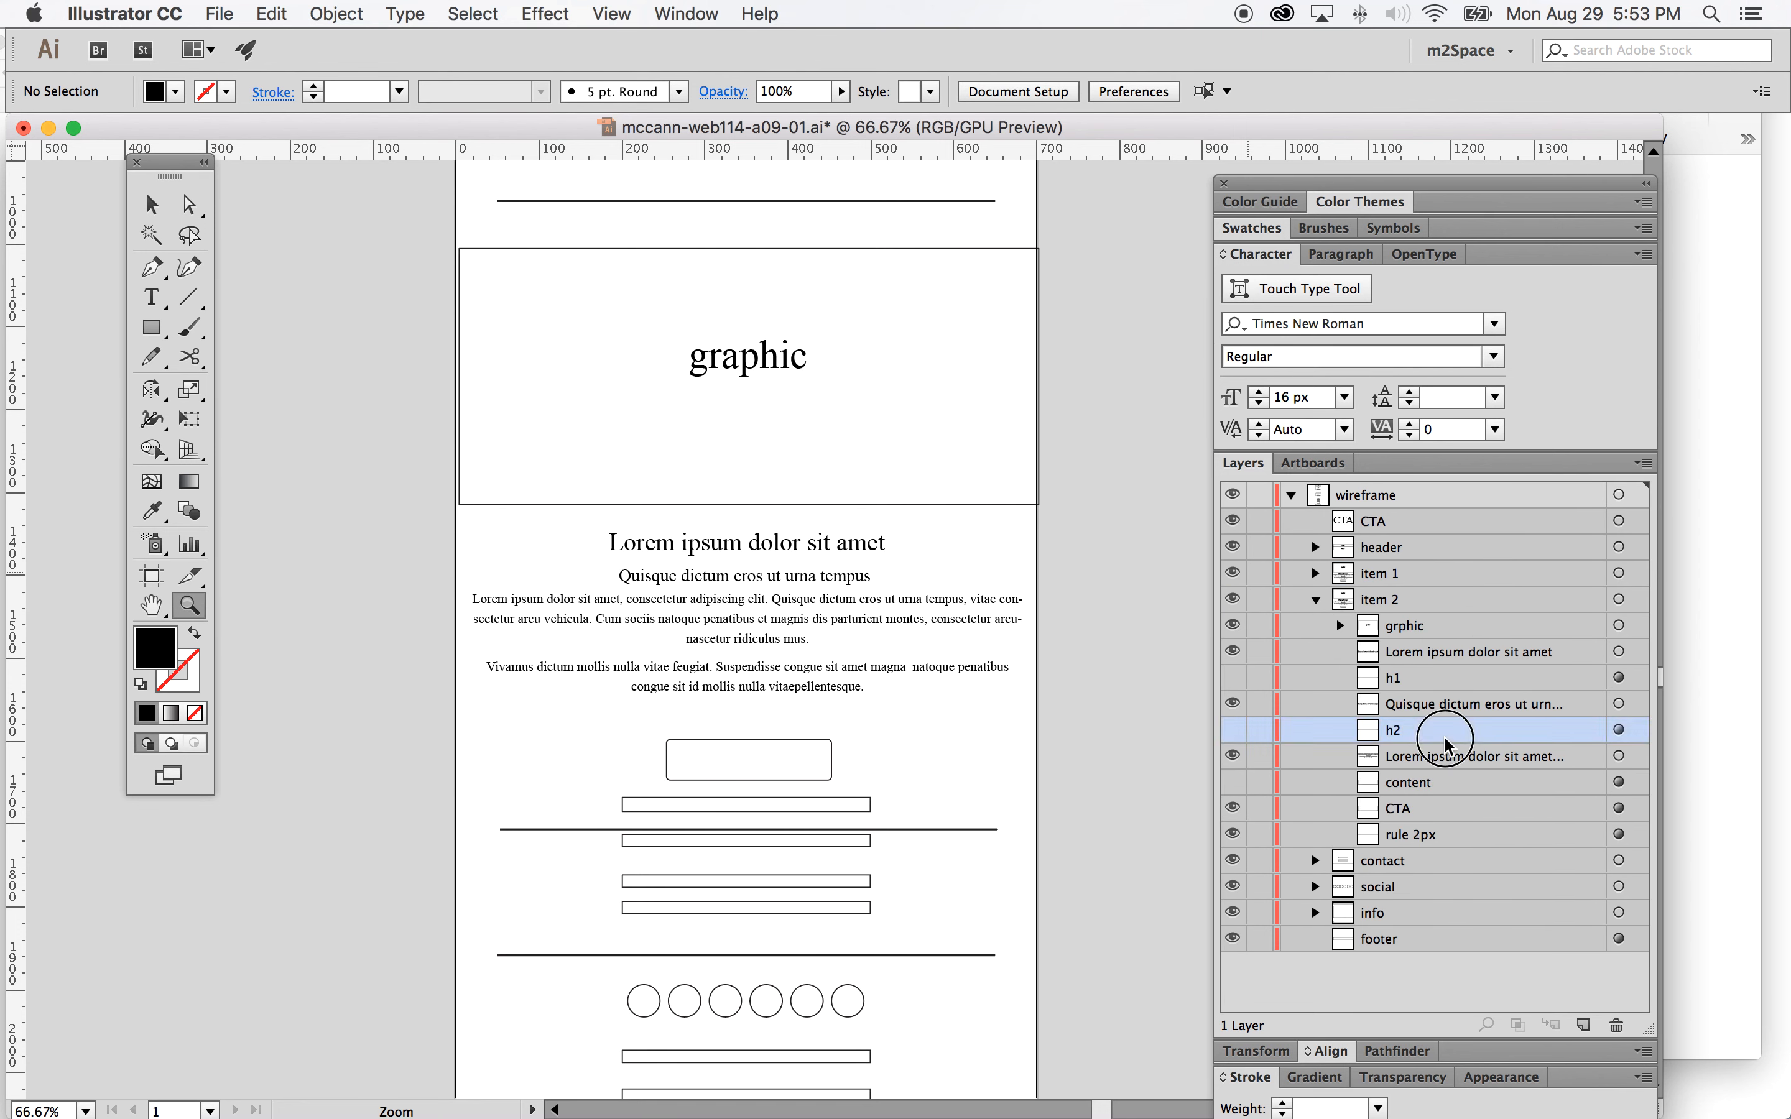
pyautogui.click(1469, 756)
pyautogui.click(1503, 704)
pyautogui.keyDown('shift'); pyautogui.click(1499, 726); pyautogui.keyUp('shift')
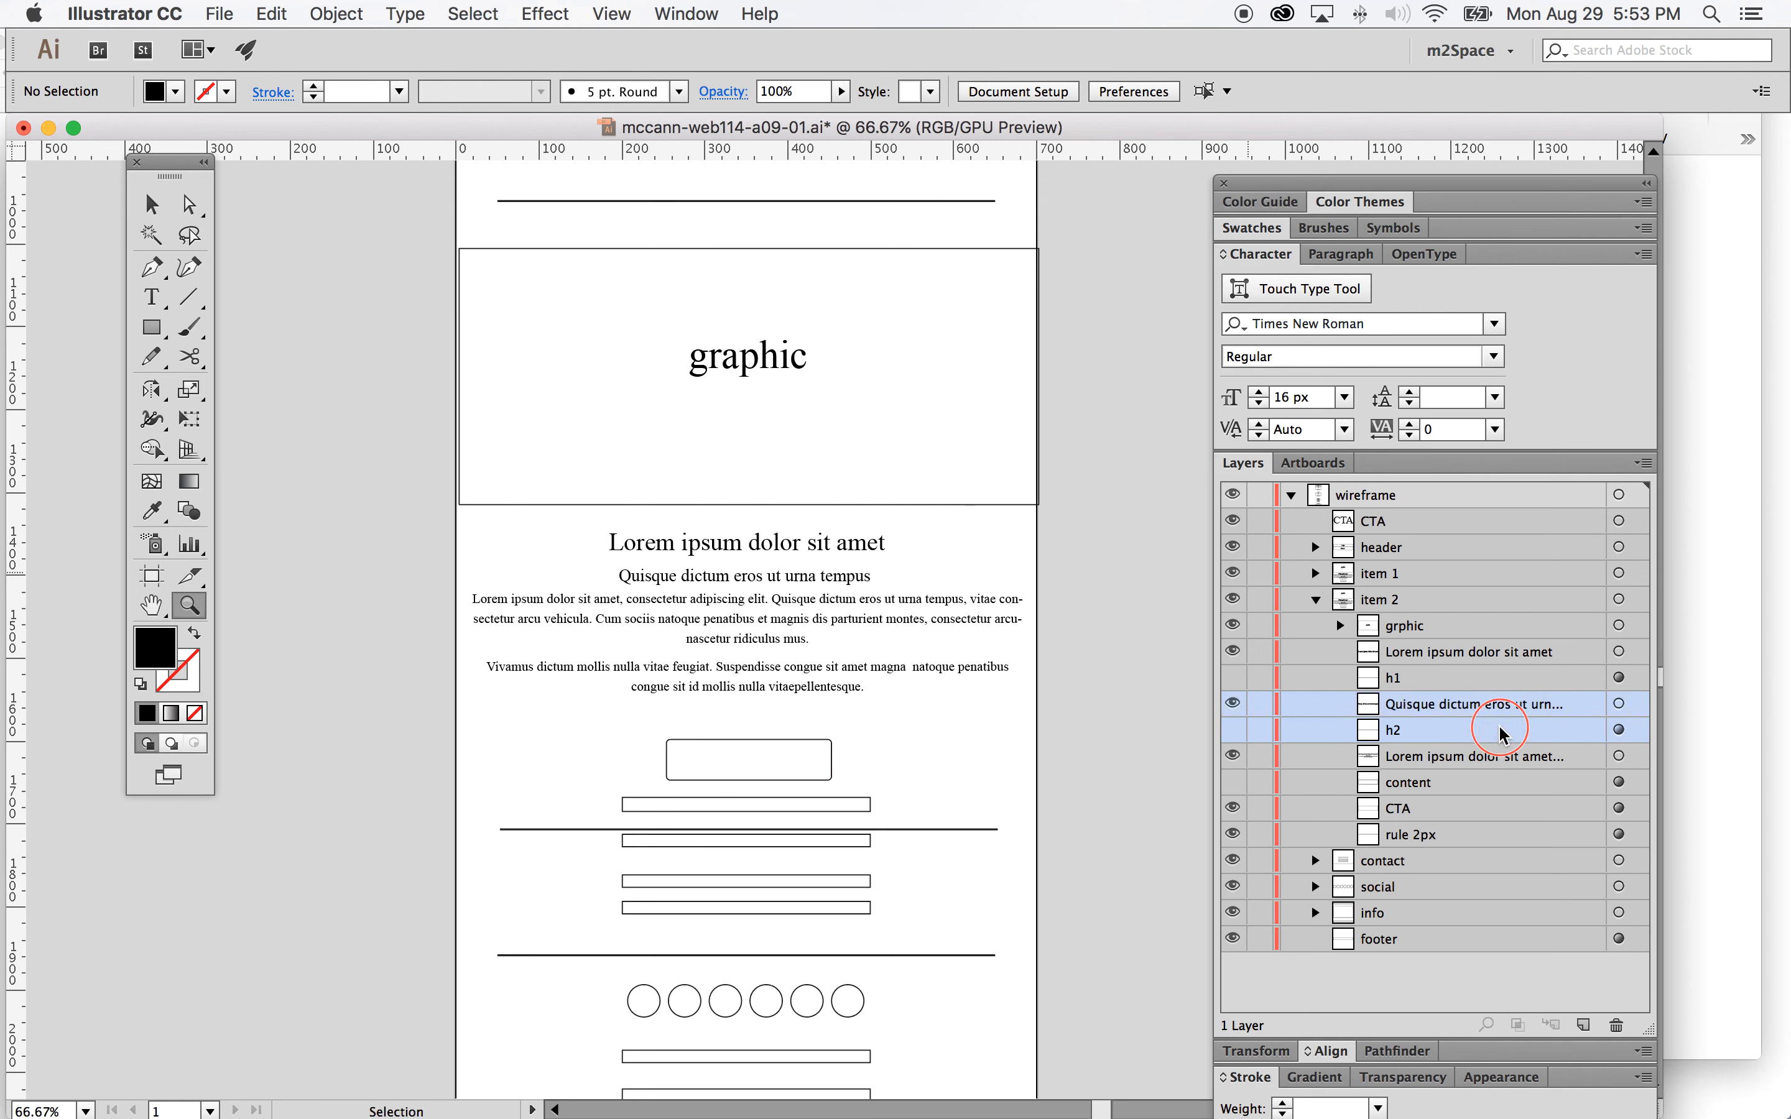
pyautogui.click(1617, 1025)
# Step: Show item 2's content box and move it, with the body copy, CTA box and rule, up to just below the heading
pyautogui.click(1619, 731)
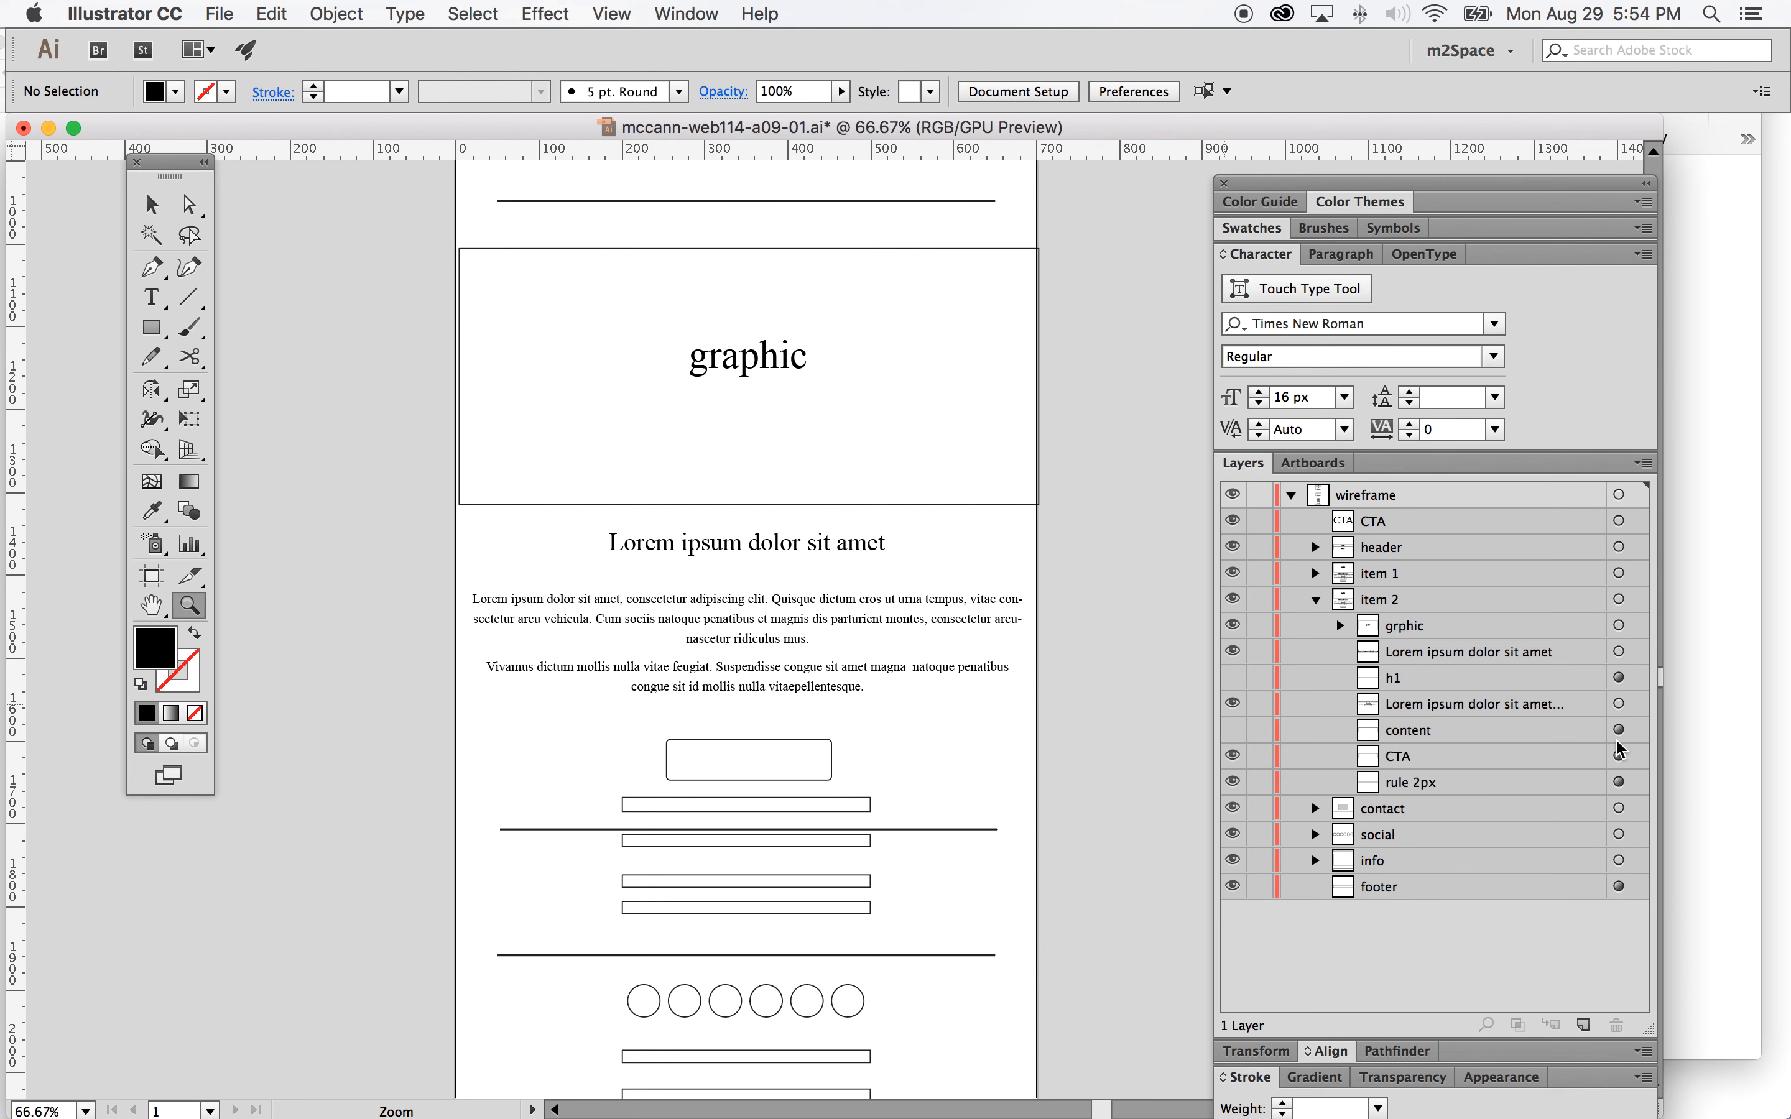
pyautogui.click(1618, 703)
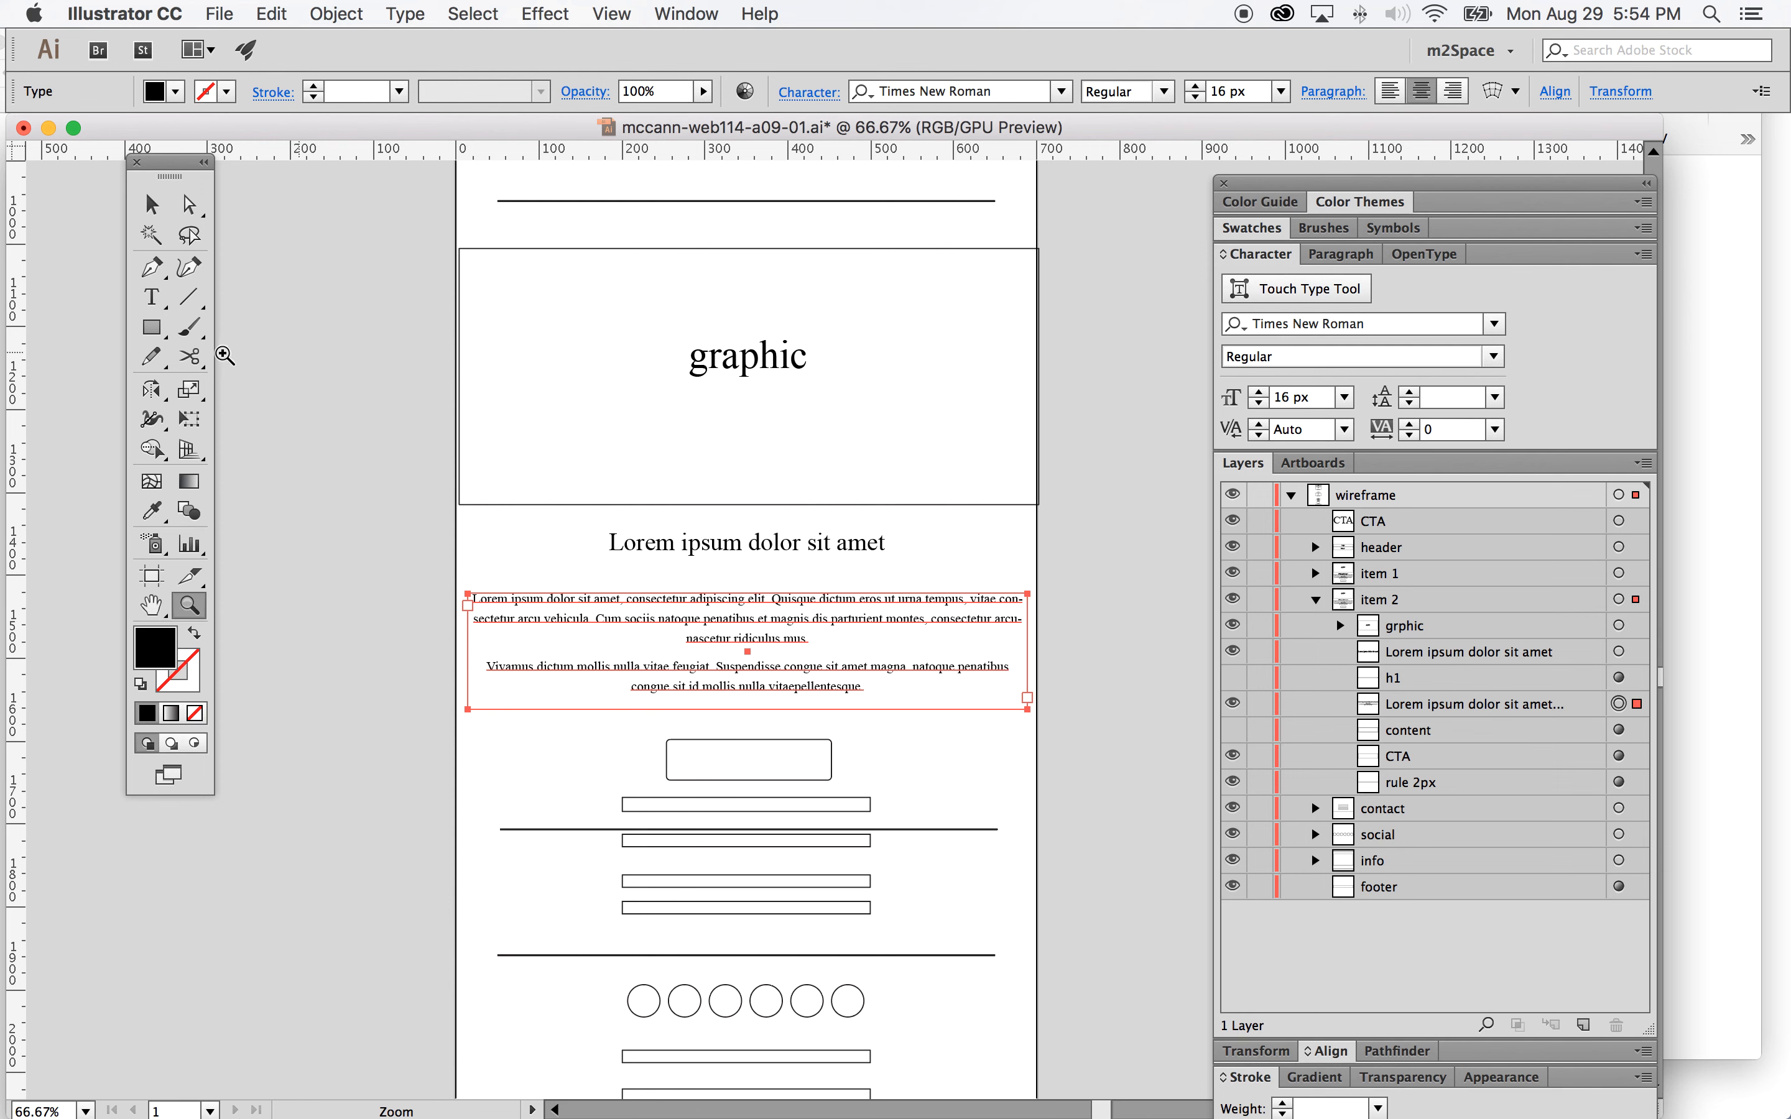
pyautogui.click(150, 210)
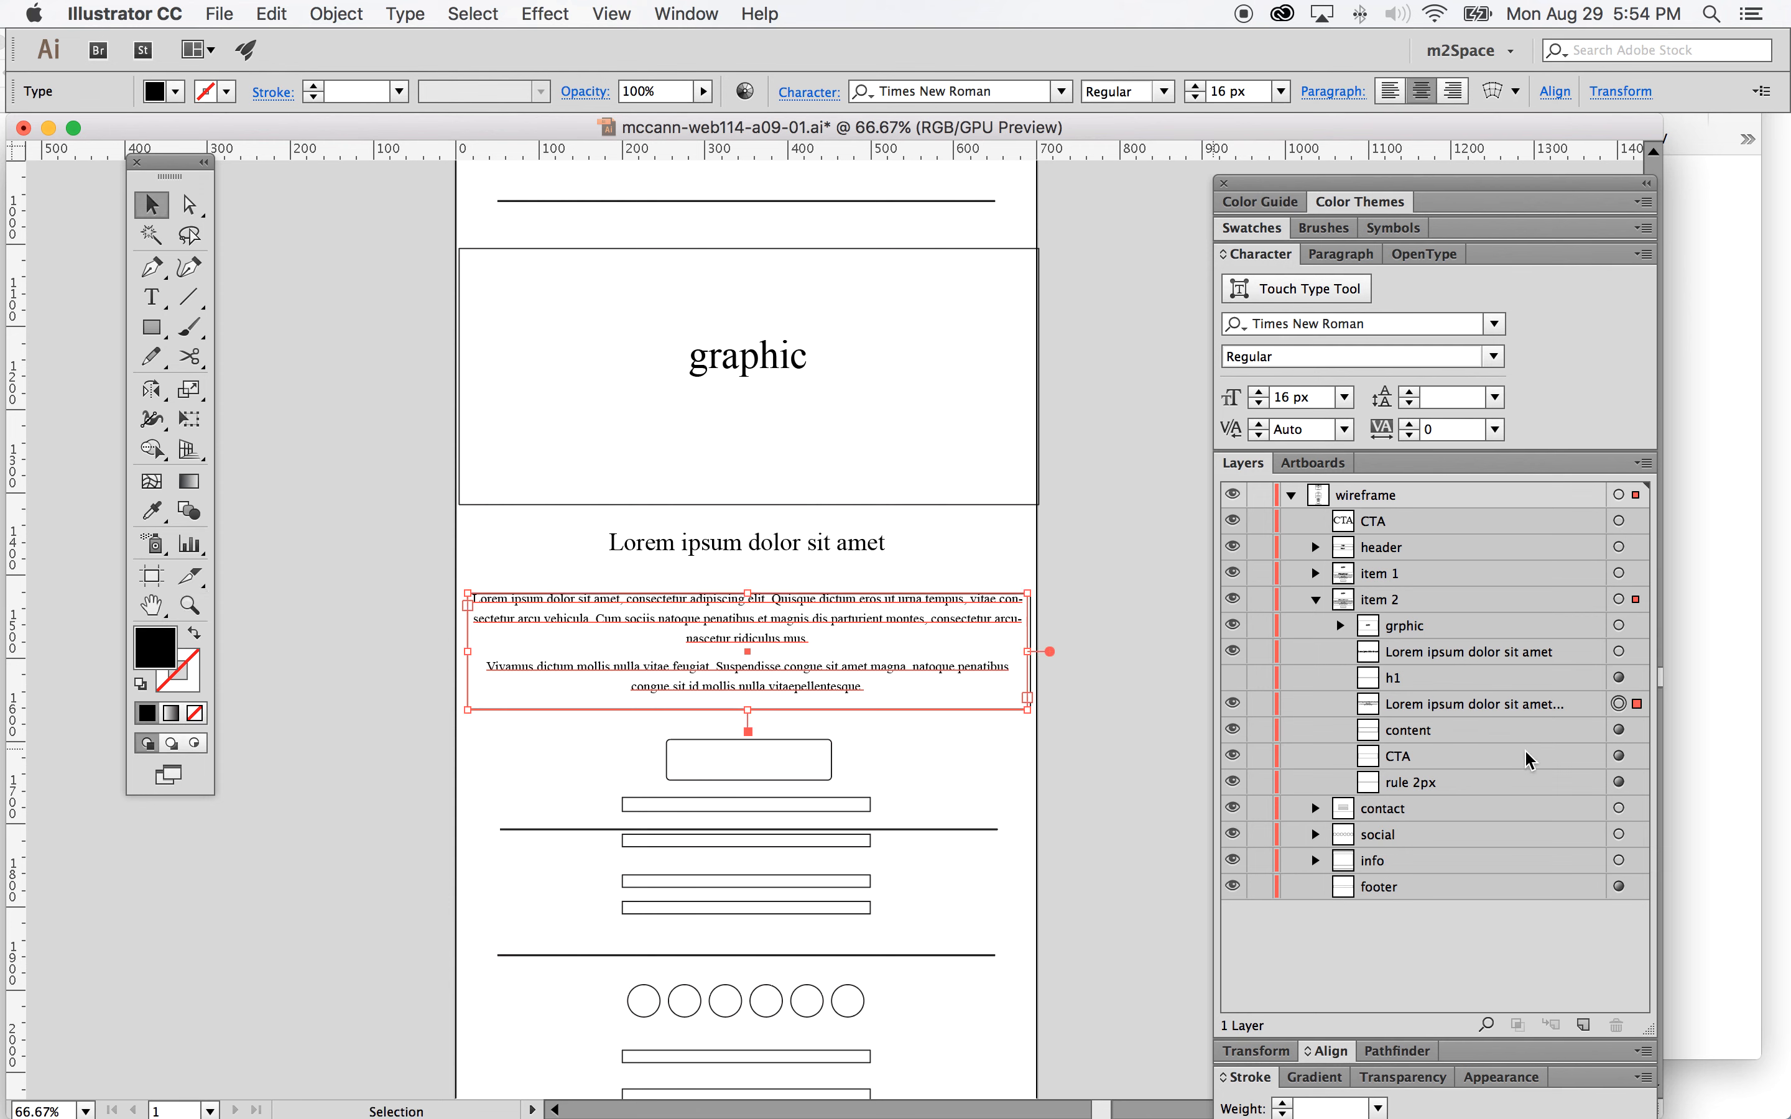
pyautogui.click(1619, 730)
pyautogui.click(1619, 704)
pyautogui.keyDown('shift'); pyautogui.click(1620, 730); pyautogui.keyUp('shift')
pyautogui.keyDown('shift'); pyautogui.click(1619, 756); pyautogui.keyUp('shift')
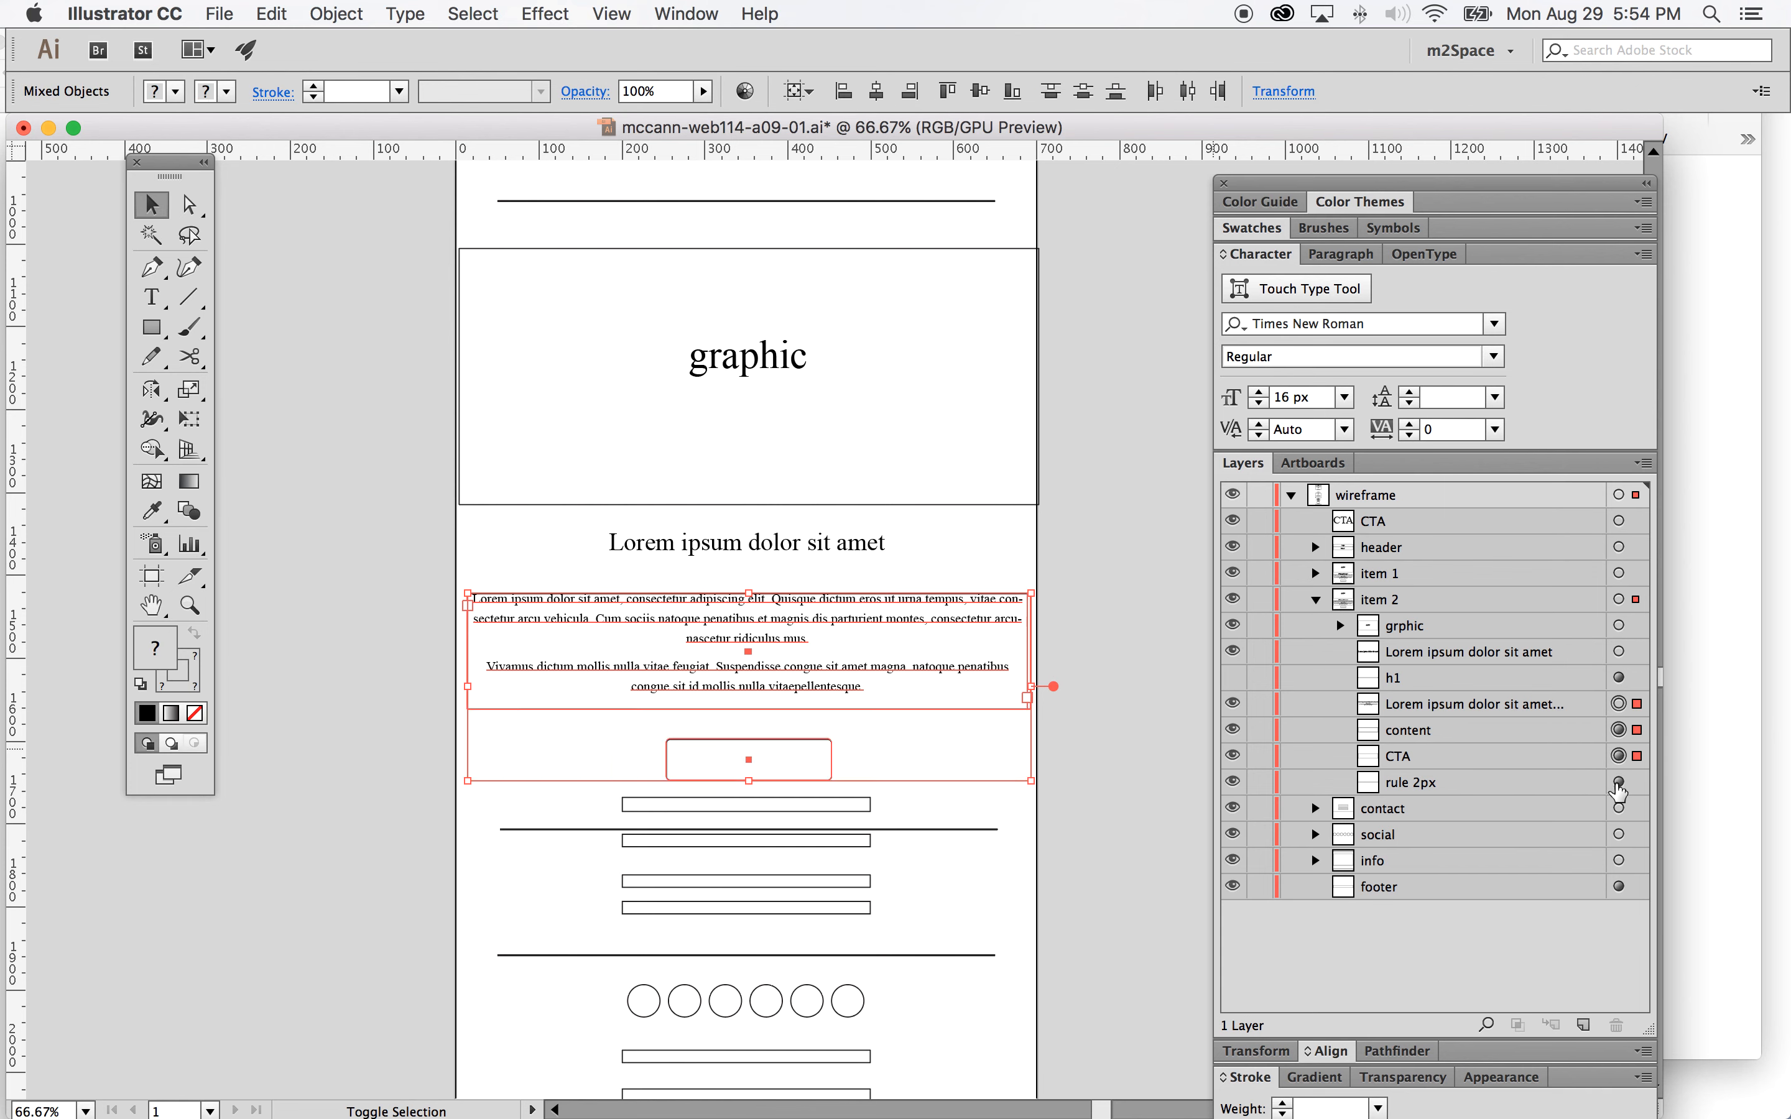
pyautogui.keyDown('shift'); pyautogui.click(1620, 782); pyautogui.keyUp('shift')
pyautogui.click(786, 697)
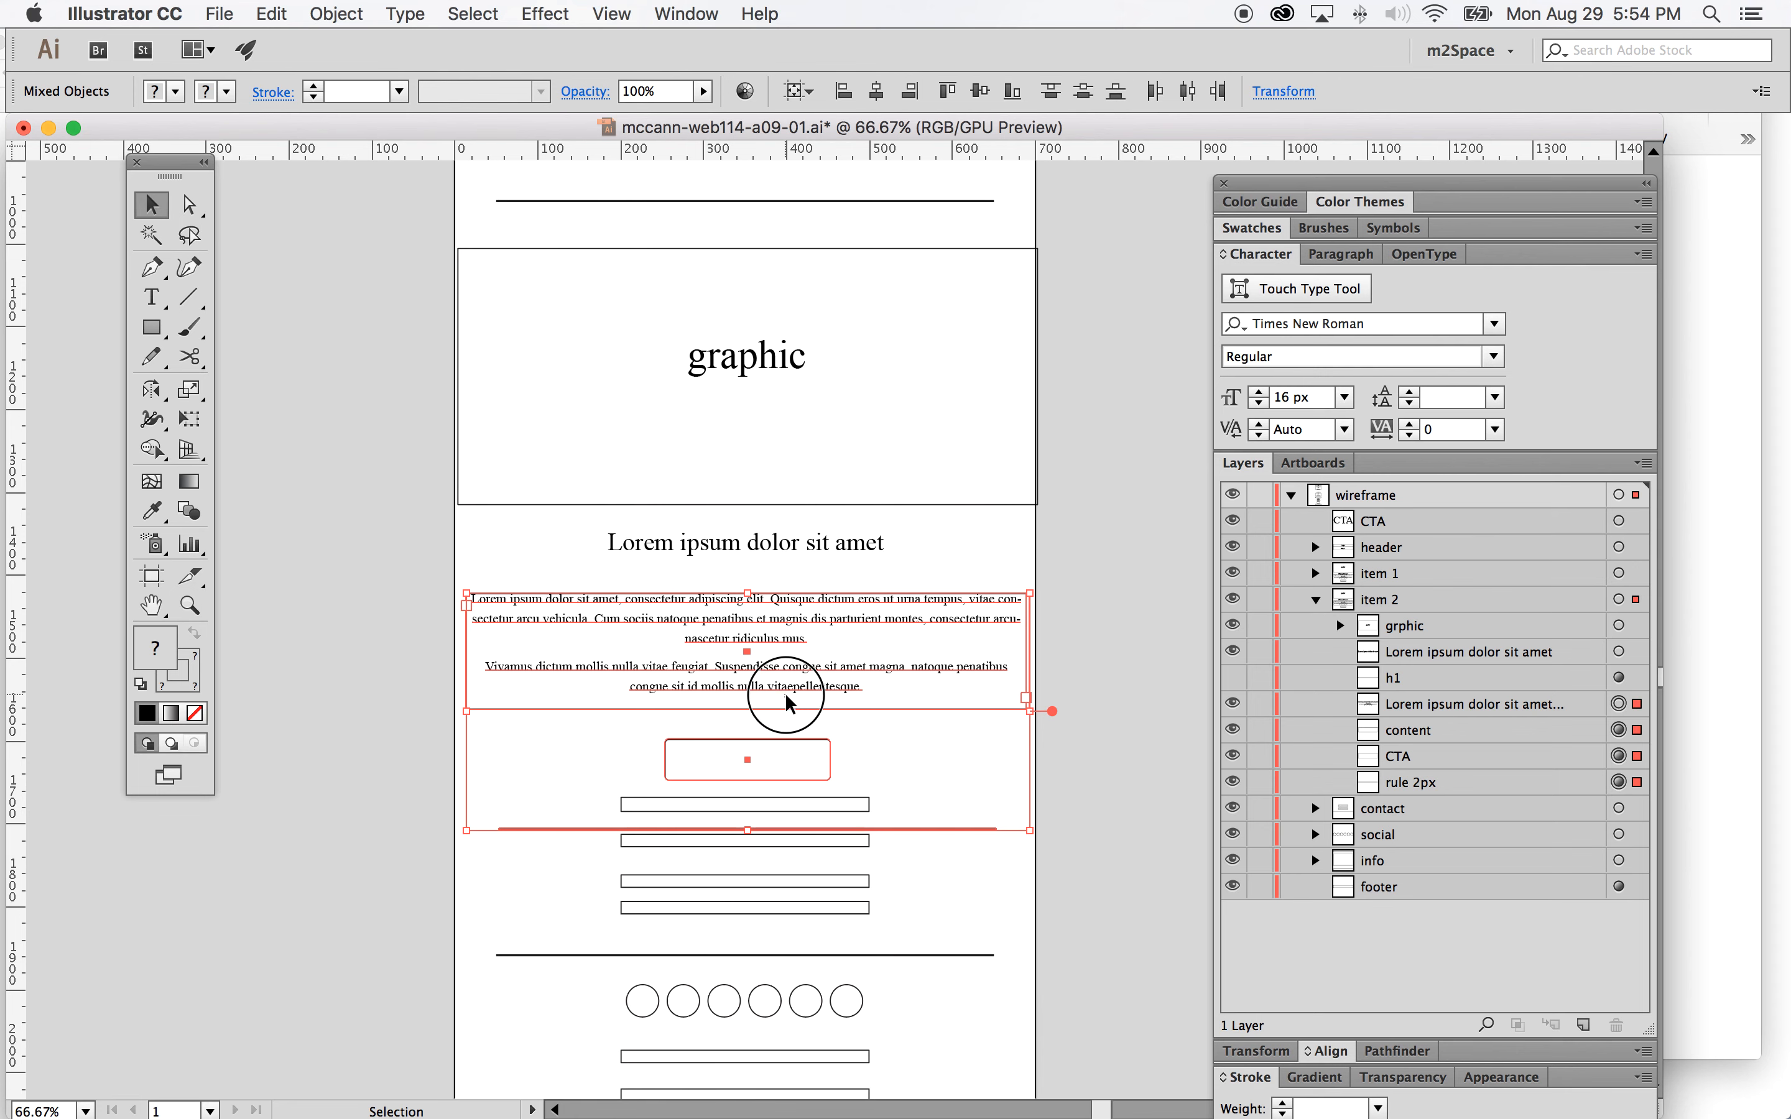
pyautogui.click(789, 650)
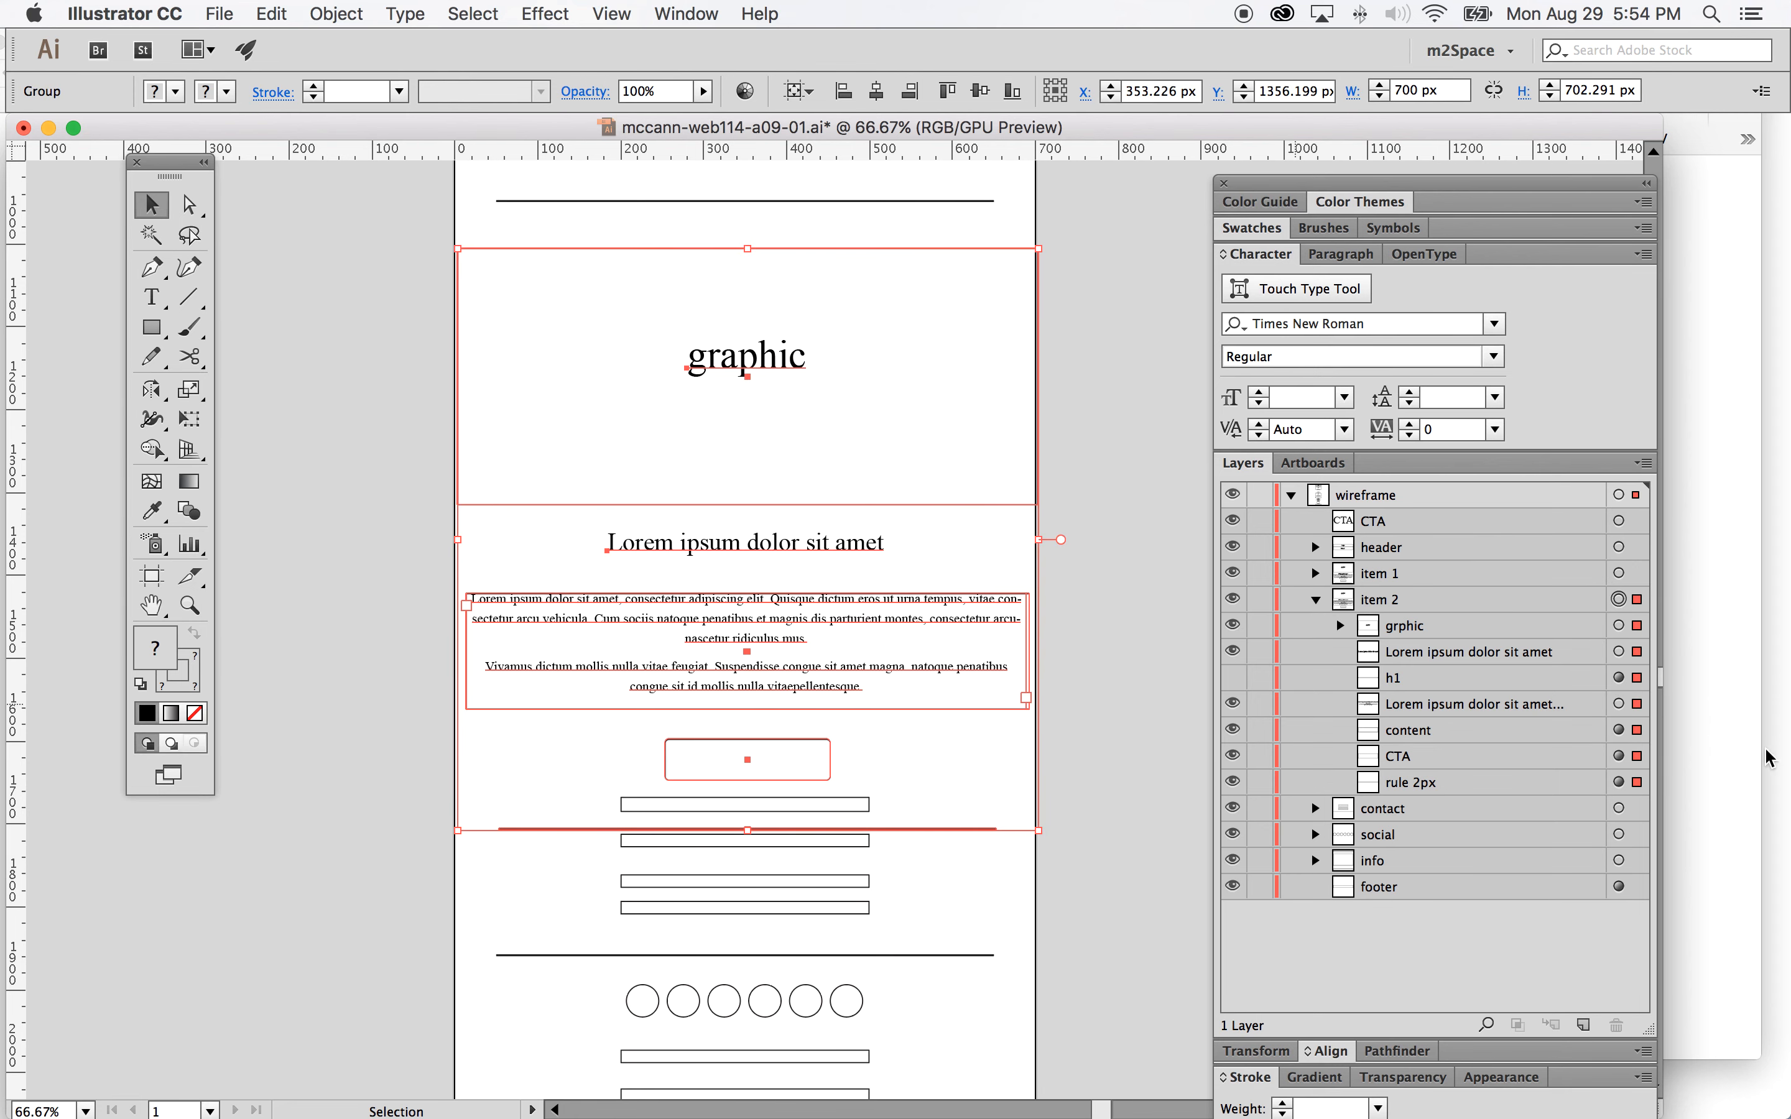
pyautogui.click(1619, 703)
pyautogui.keyDown('shift'); pyautogui.click(1619, 731); pyautogui.keyUp('shift')
pyautogui.keyDown('shift'); pyautogui.click(1620, 756); pyautogui.keyUp('shift')
pyautogui.keyDown('shift'); pyautogui.click(1620, 782); pyautogui.keyUp('shift')
pyautogui.press('Up')
pyautogui.press('Up')
pyautogui.press('Up')
pyautogui.press('Up')
pyautogui.press('Up')
pyautogui.press('Up')
pyautogui.press('Up')
pyautogui.press('Up')
pyautogui.press('Up')
pyautogui.press('Up')
pyautogui.press('Up')
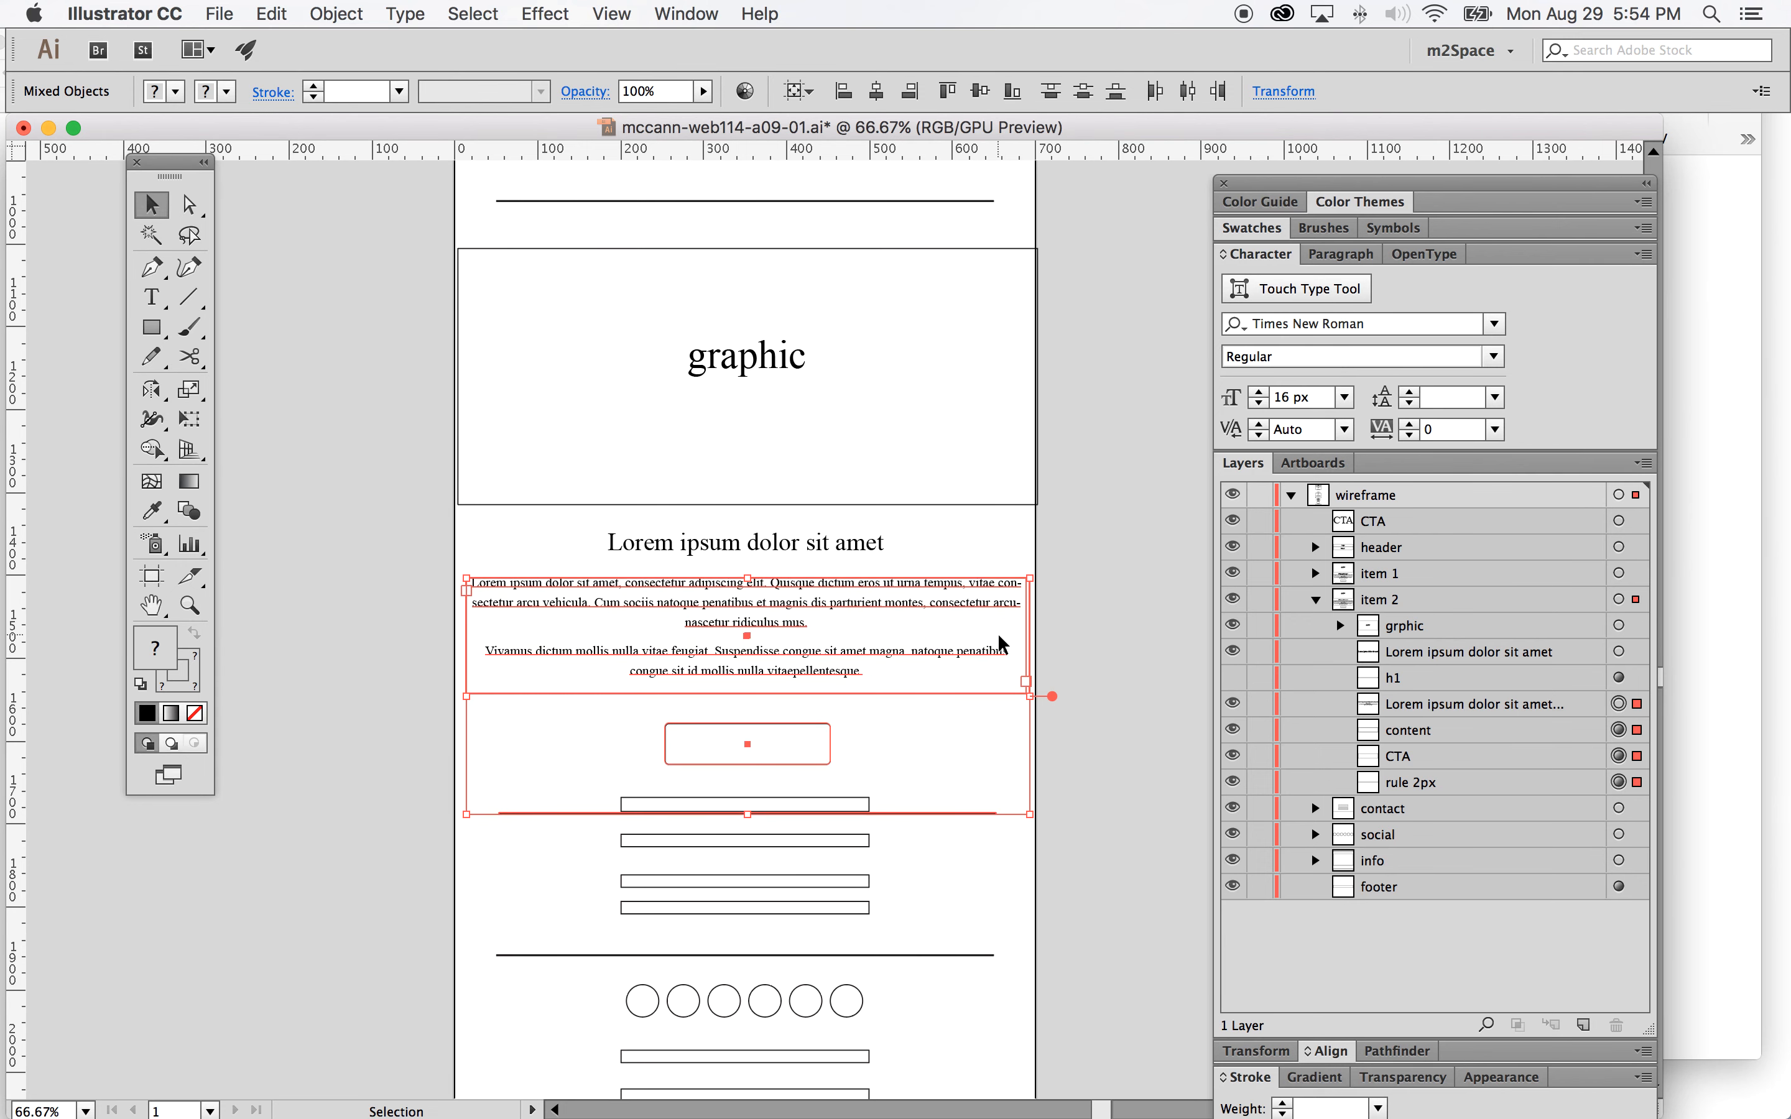
pyautogui.click(1144, 661)
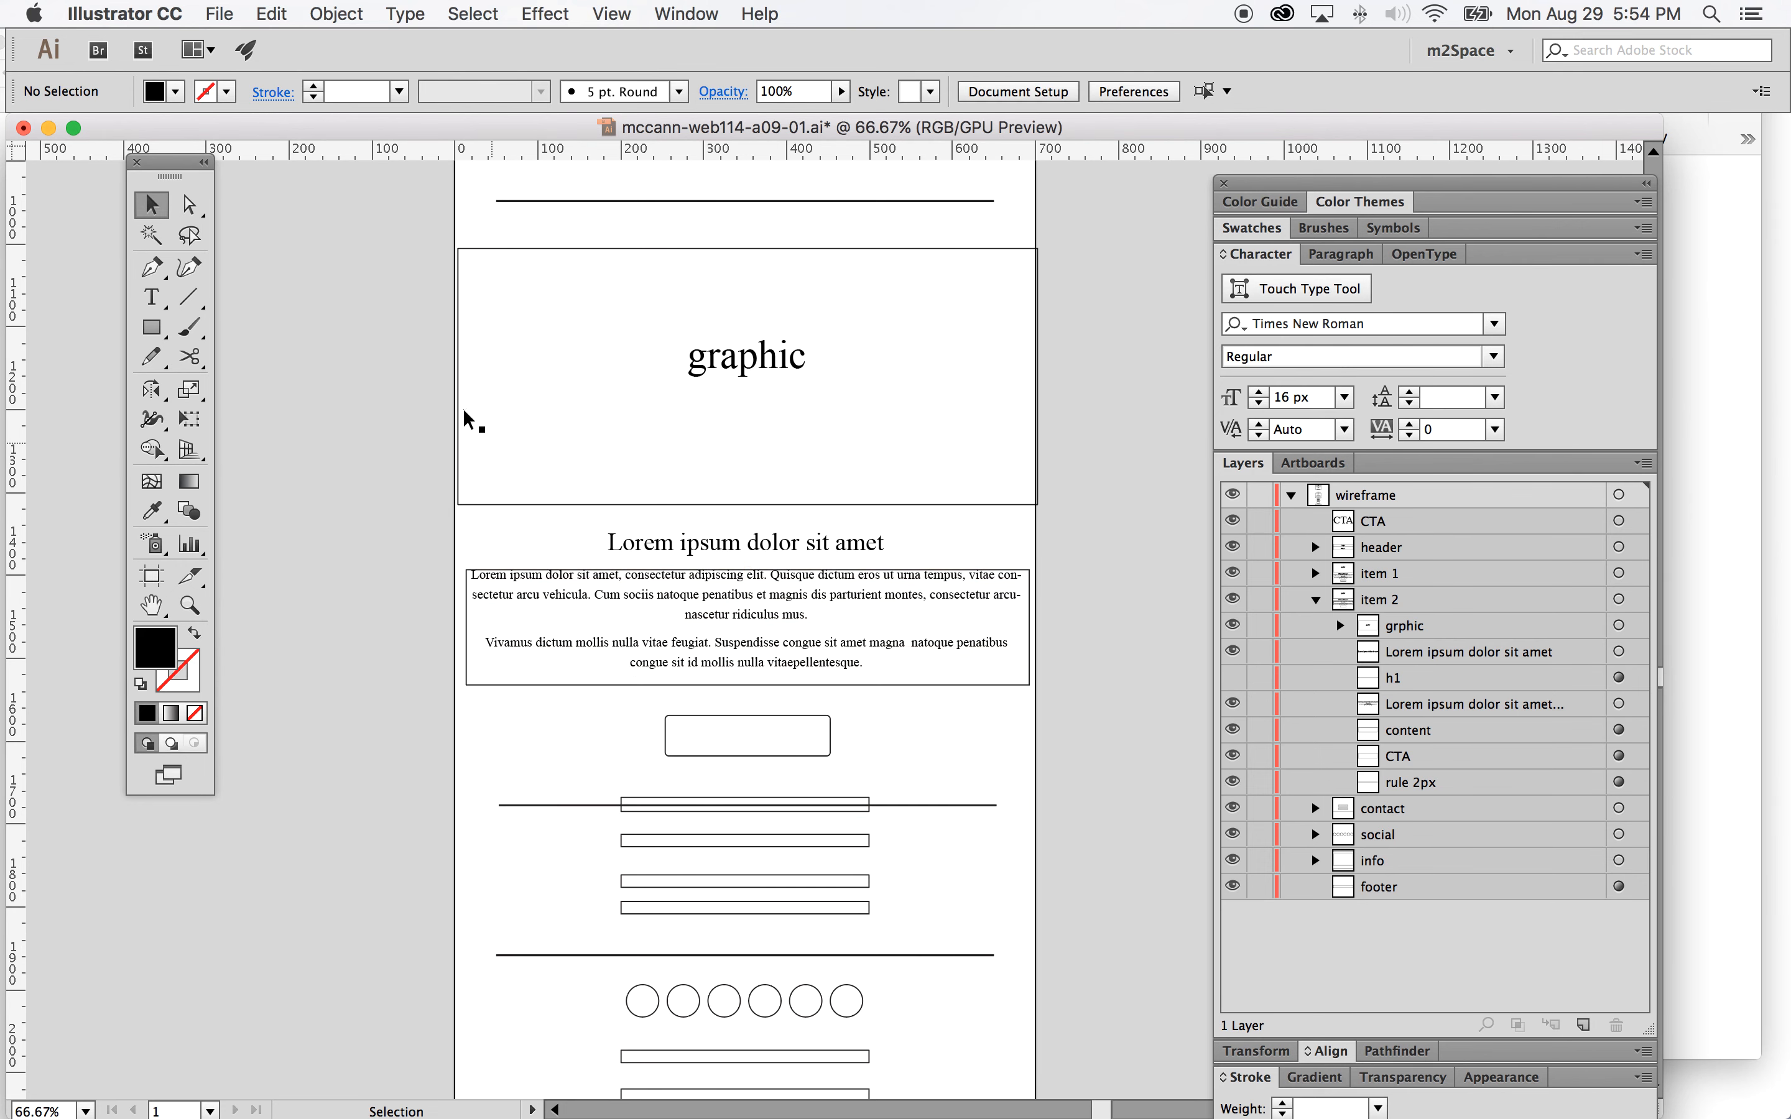
# Step: Shorten item 2's body copy frame so that only the first paragraph shows
pyautogui.click(156, 302)
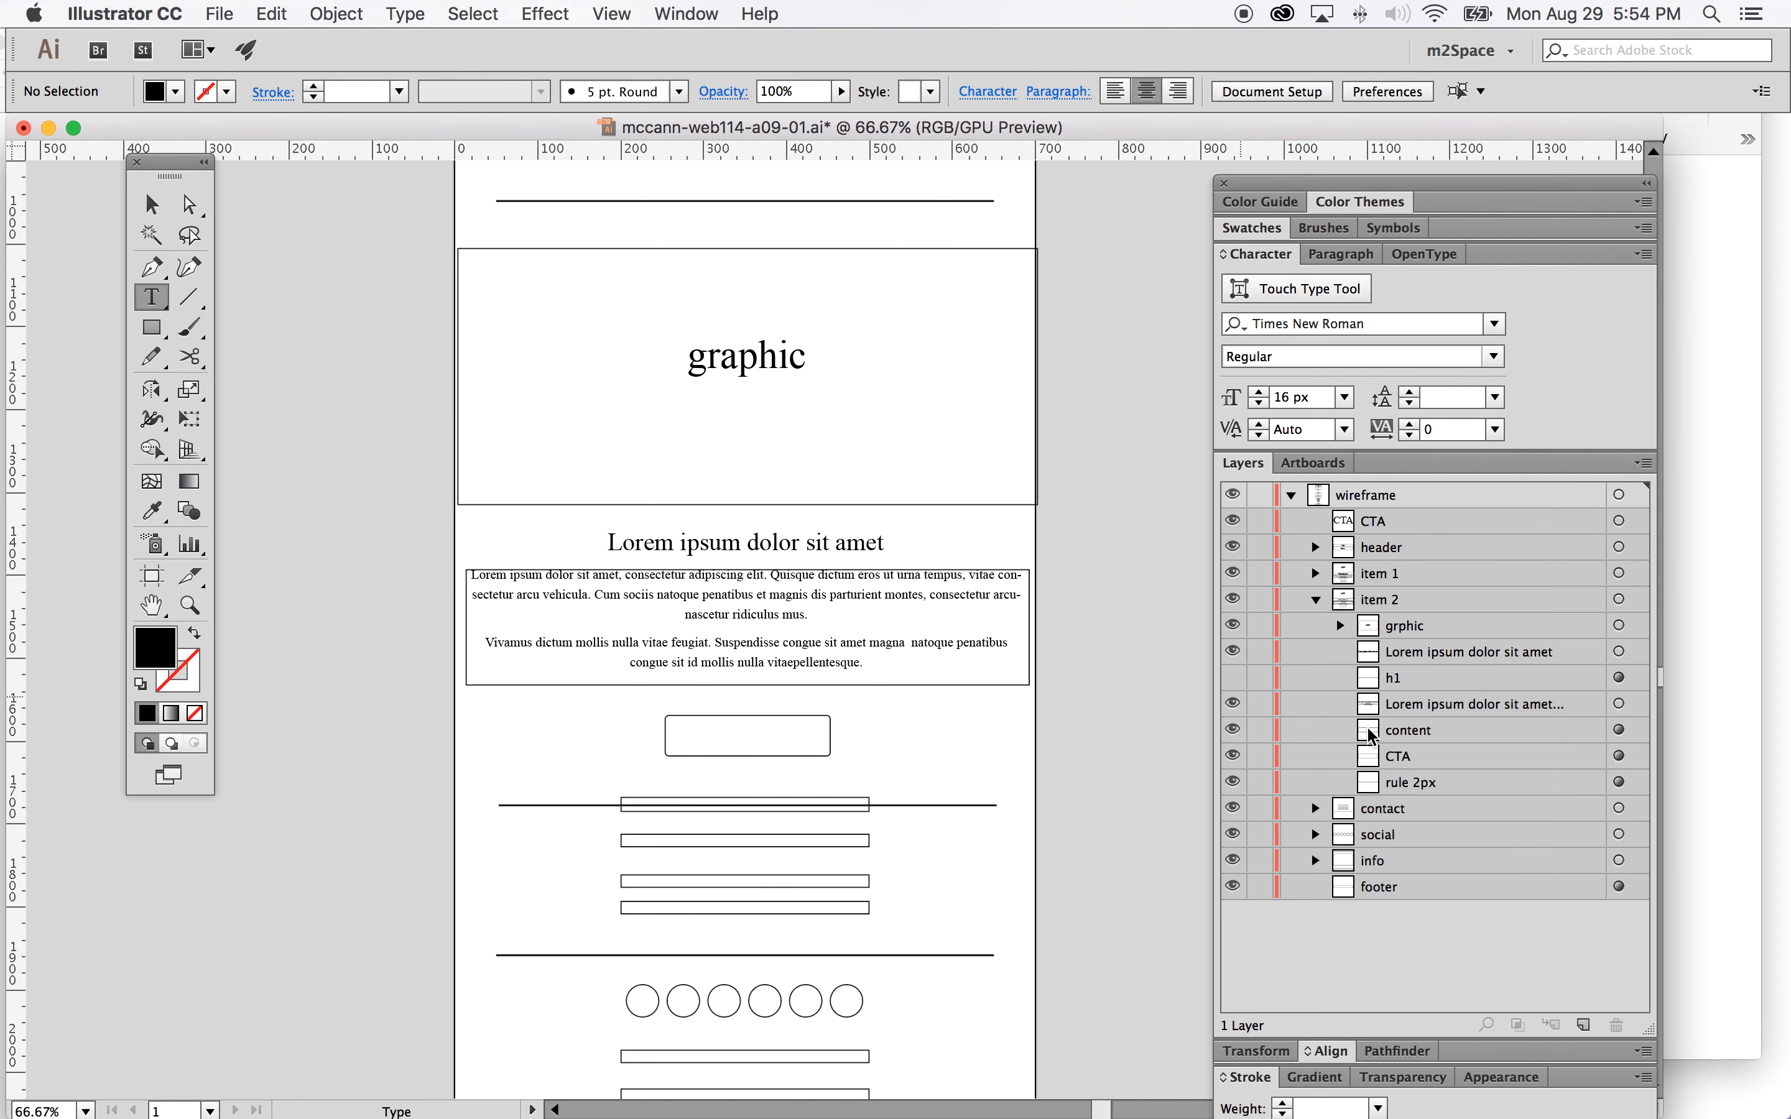
pyautogui.click(1619, 703)
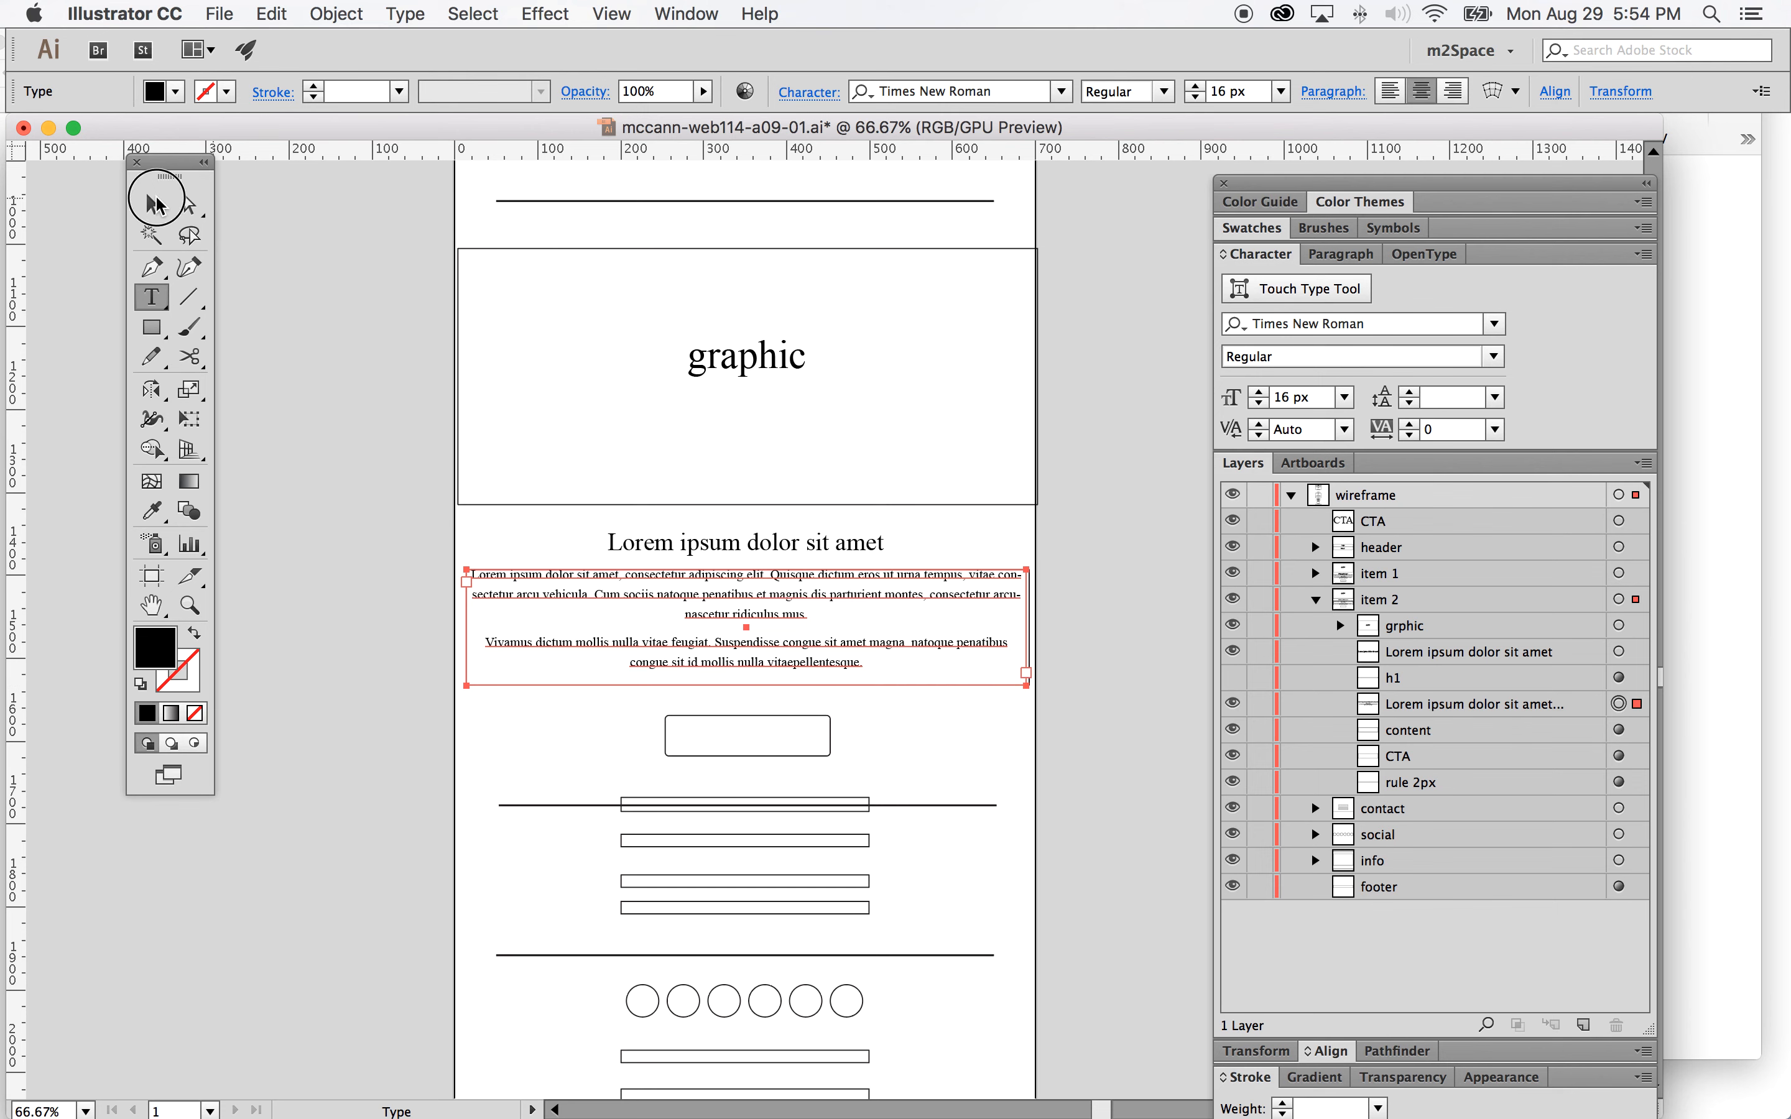
pyautogui.click(153, 201)
pyautogui.moveTo(745, 684); pyautogui.dragTo(741, 622)
pyautogui.click(1079, 683)
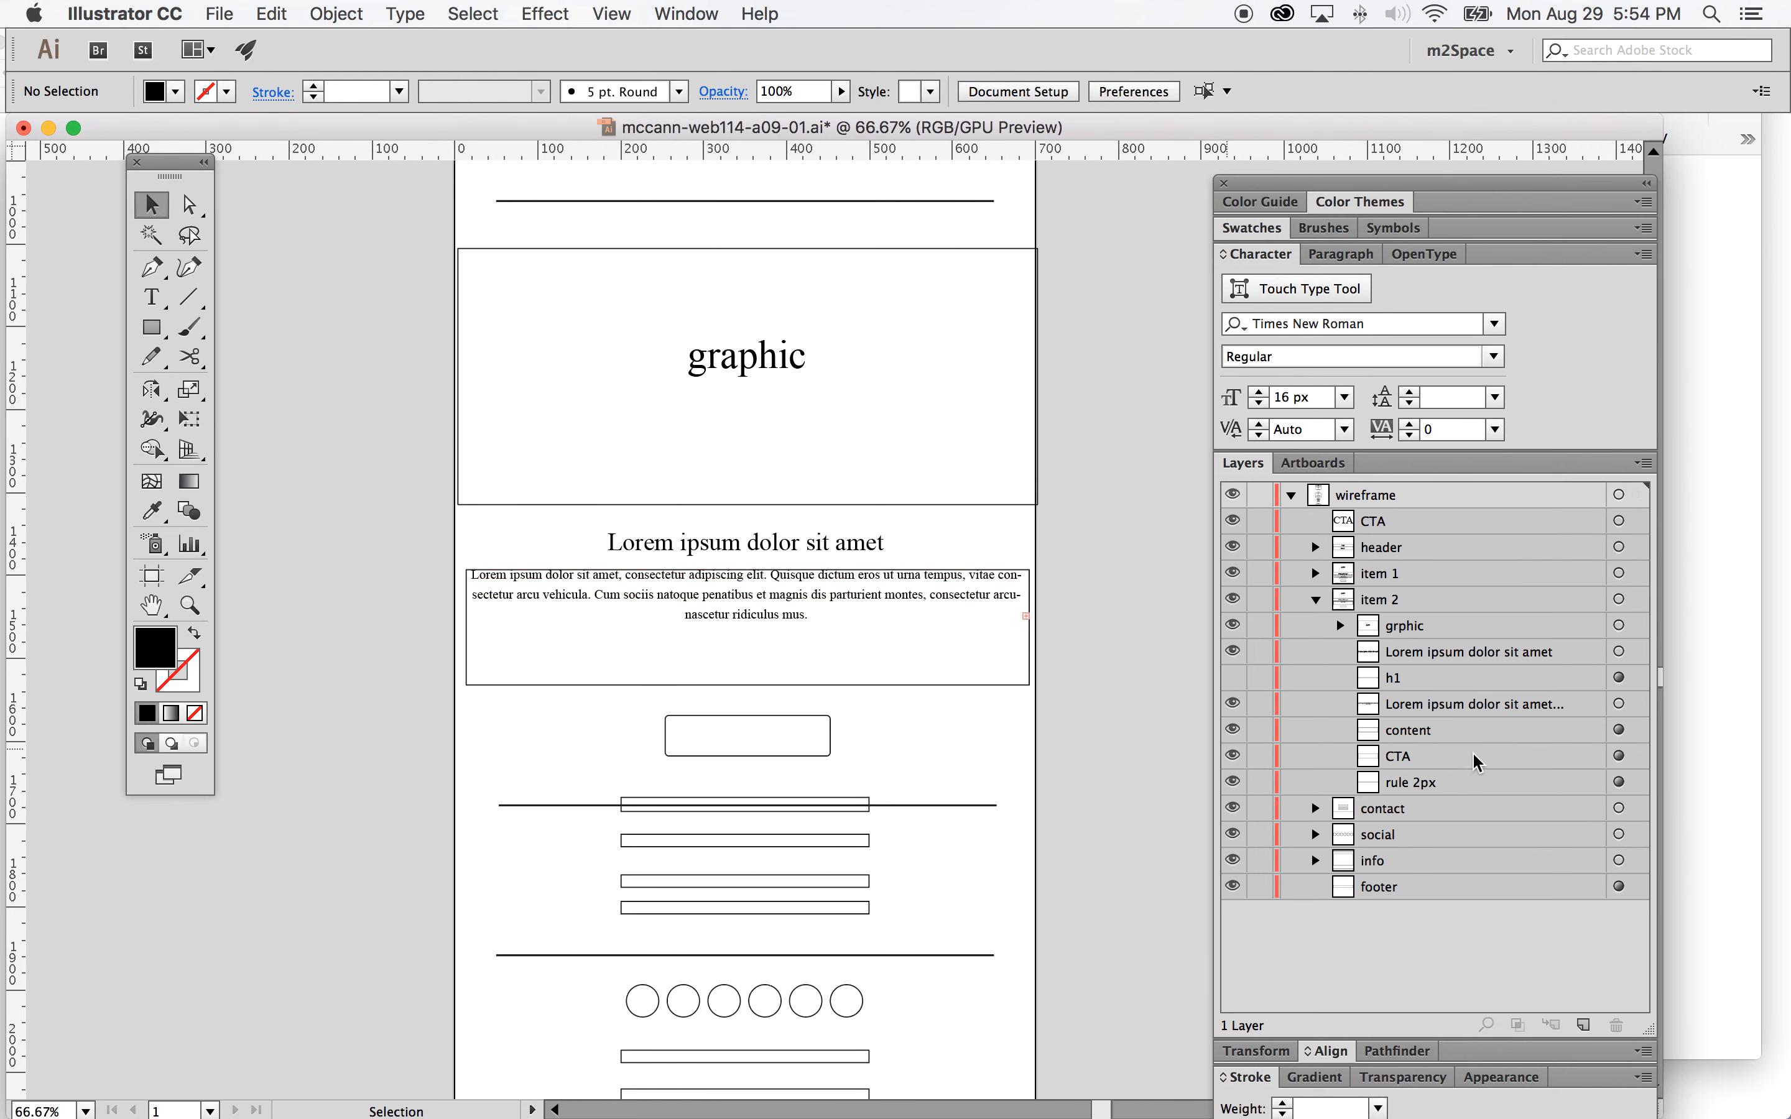
# Step: Reduce the height of item 2's content box to fit the single paragraph of body copy
pyautogui.click(1619, 731)
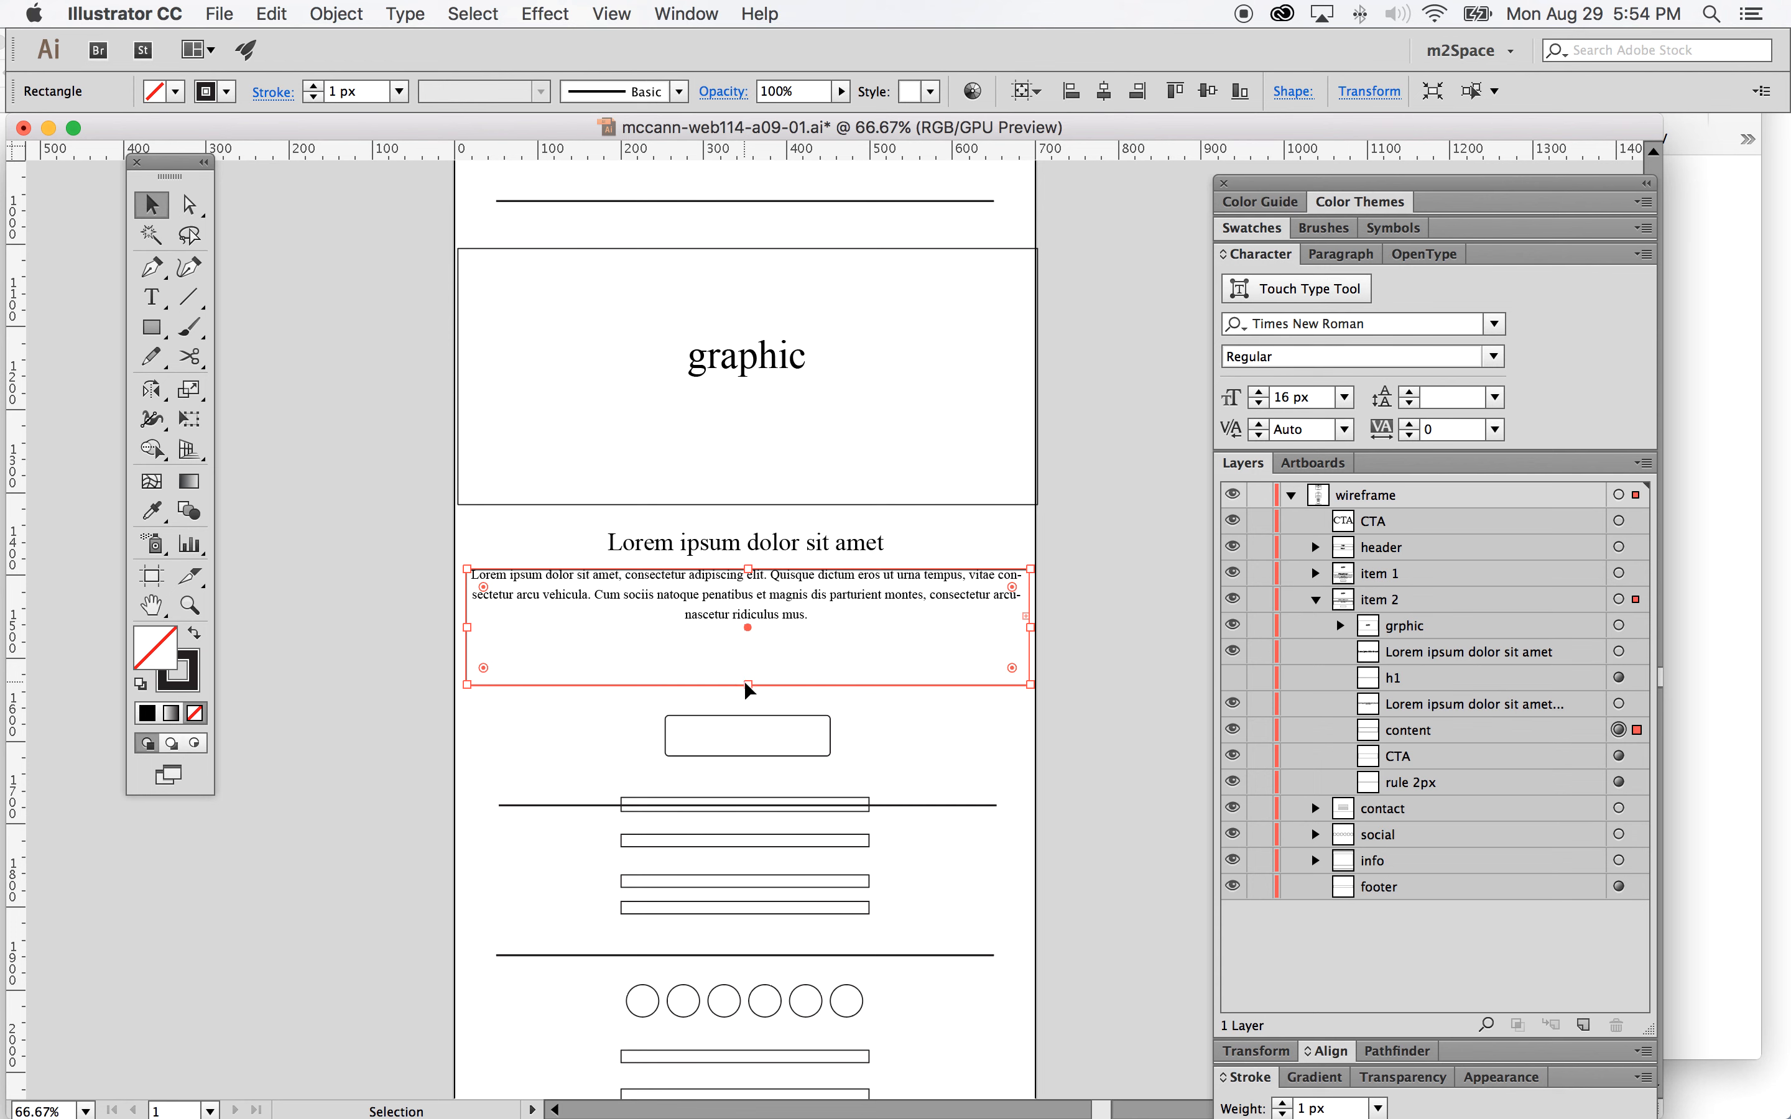
pyautogui.moveTo(749, 685); pyautogui.dragTo(746, 631)
pyautogui.click(1130, 743)
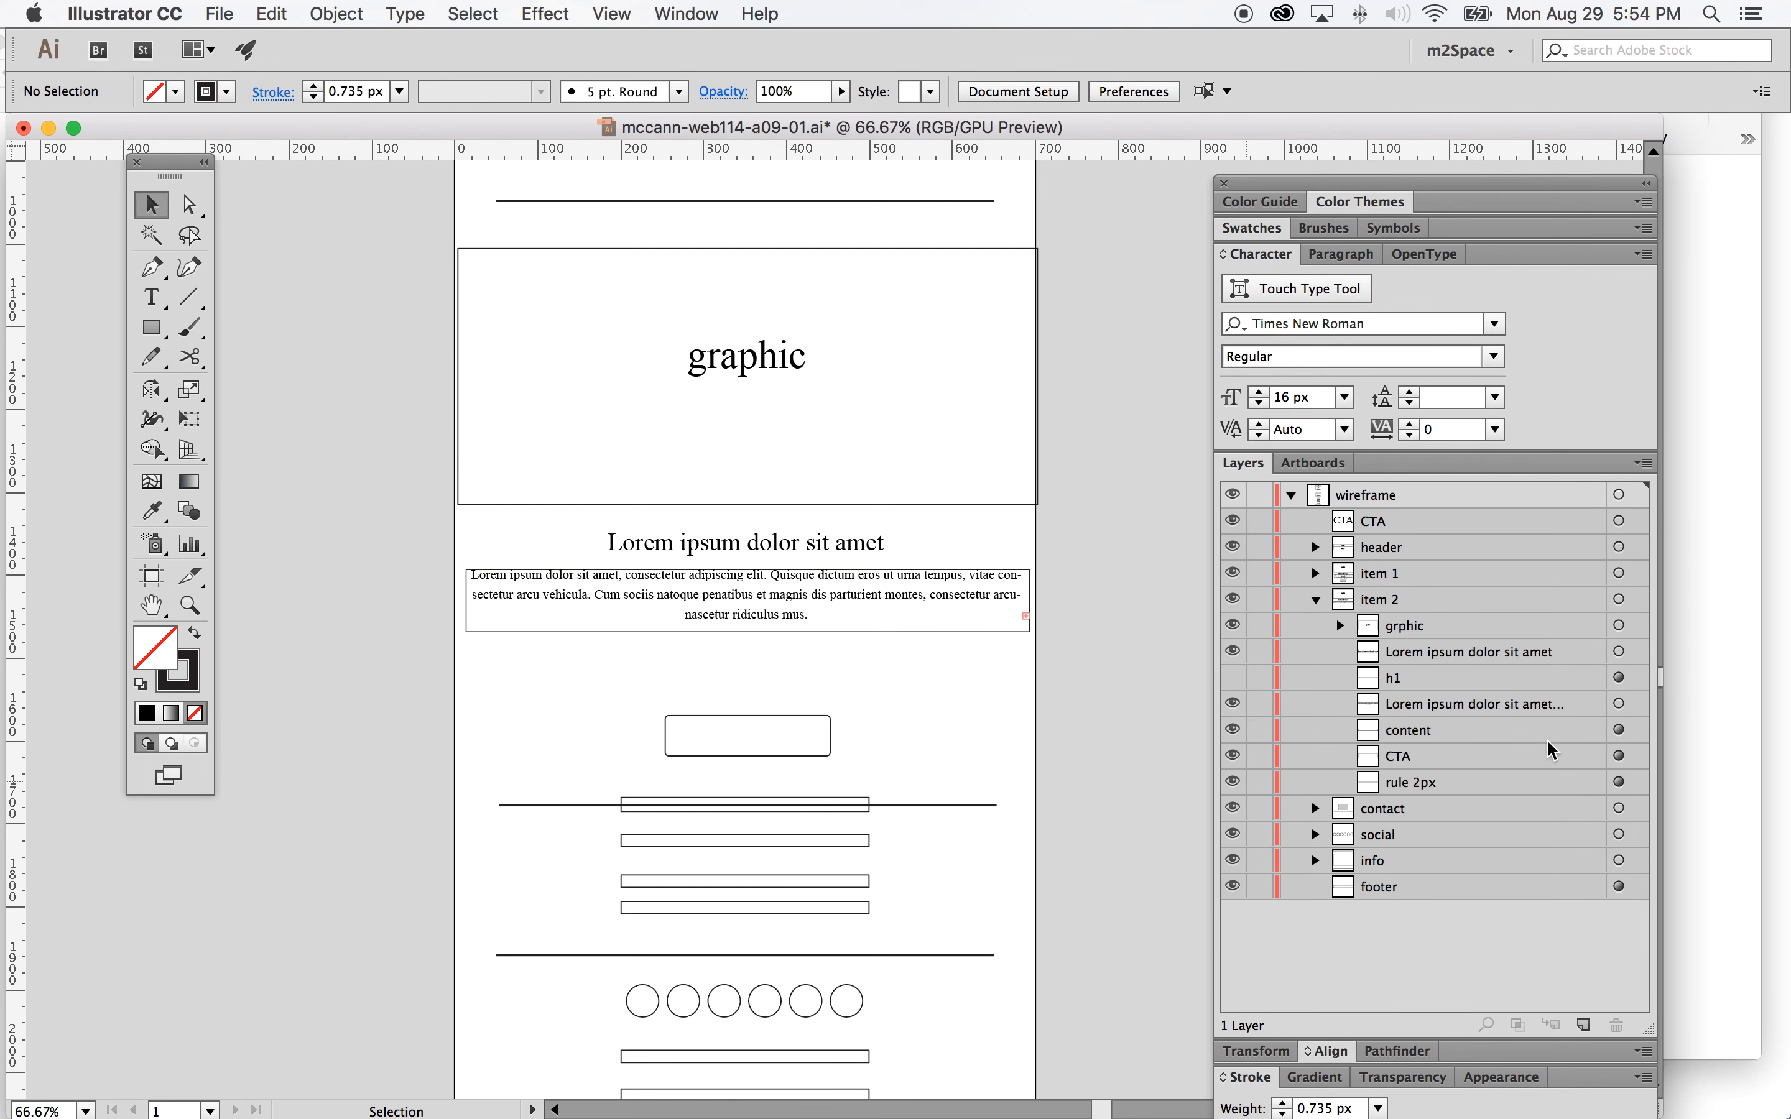
# Step: Move item 2's CTA box and 2px rule up together, closer to the shortened content box
pyautogui.click(1619, 756)
pyautogui.keyDown('shift'); pyautogui.click(1618, 781); pyautogui.keyUp('shift')
pyautogui.moveTo(800, 750); pyautogui.dragTo(799, 704)
pyautogui.click(1137, 676)
# Step: Duplicate the CTA text label and place one copy in the item 1 group directly above its CTA box
pyautogui.scroll(5, 1083, 662)
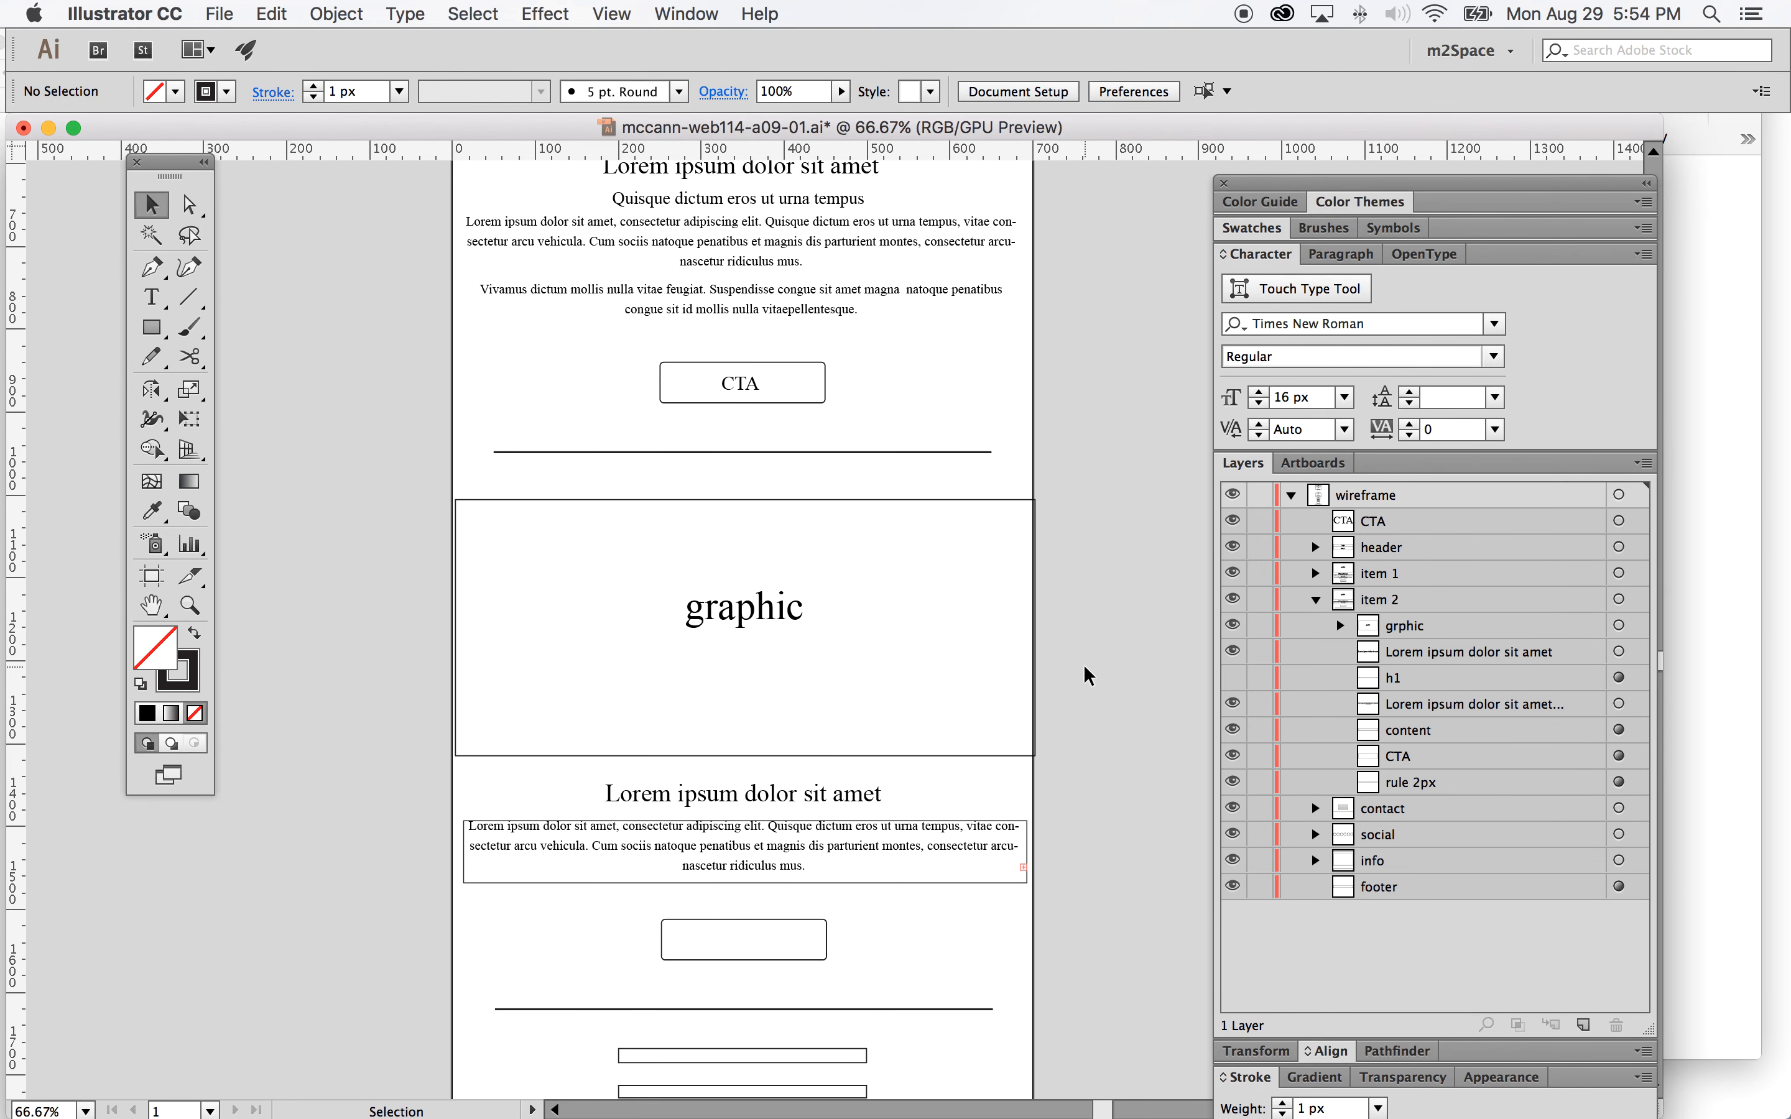
pyautogui.click(1404, 522)
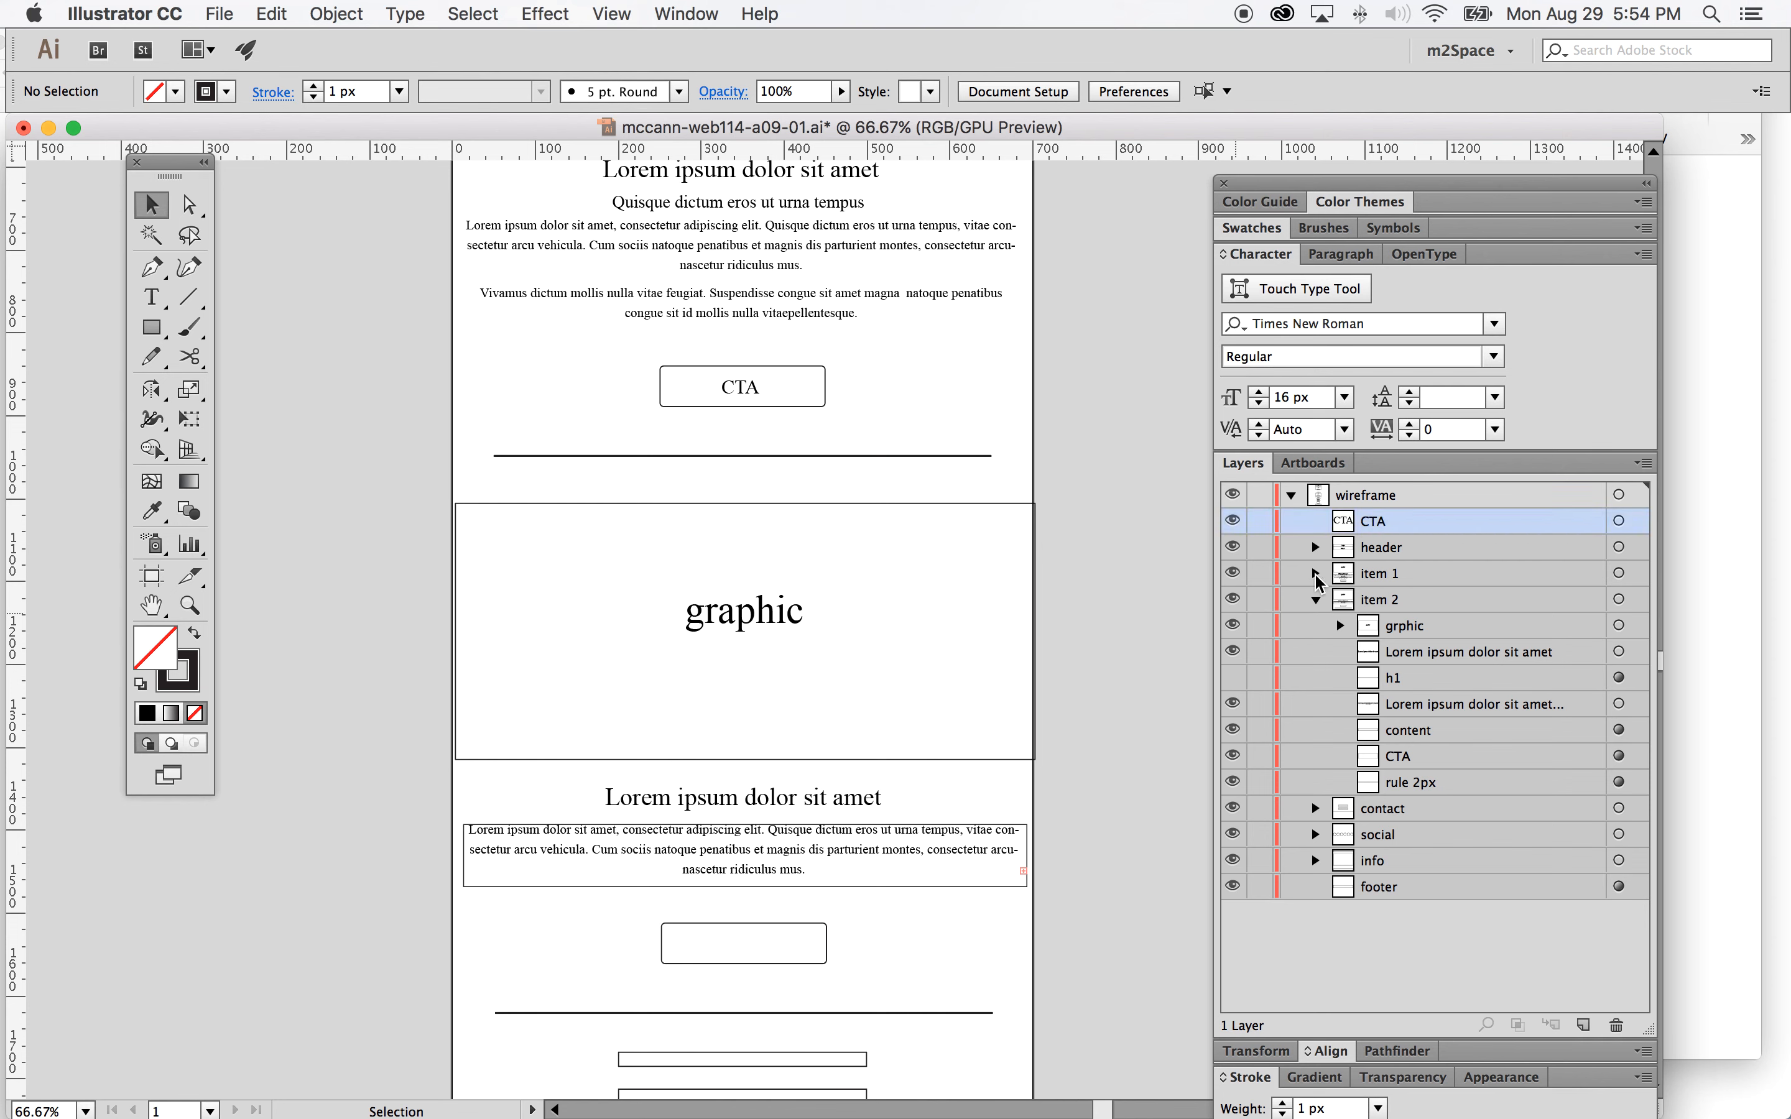
pyautogui.click(1316, 574)
pyautogui.moveTo(1360, 521); pyautogui.dragTo(1585, 1022)
pyautogui.scroll(2, 1458, 541)
pyautogui.click(1458, 552)
pyautogui.moveTo(1457, 555); pyautogui.dragTo(1458, 806)
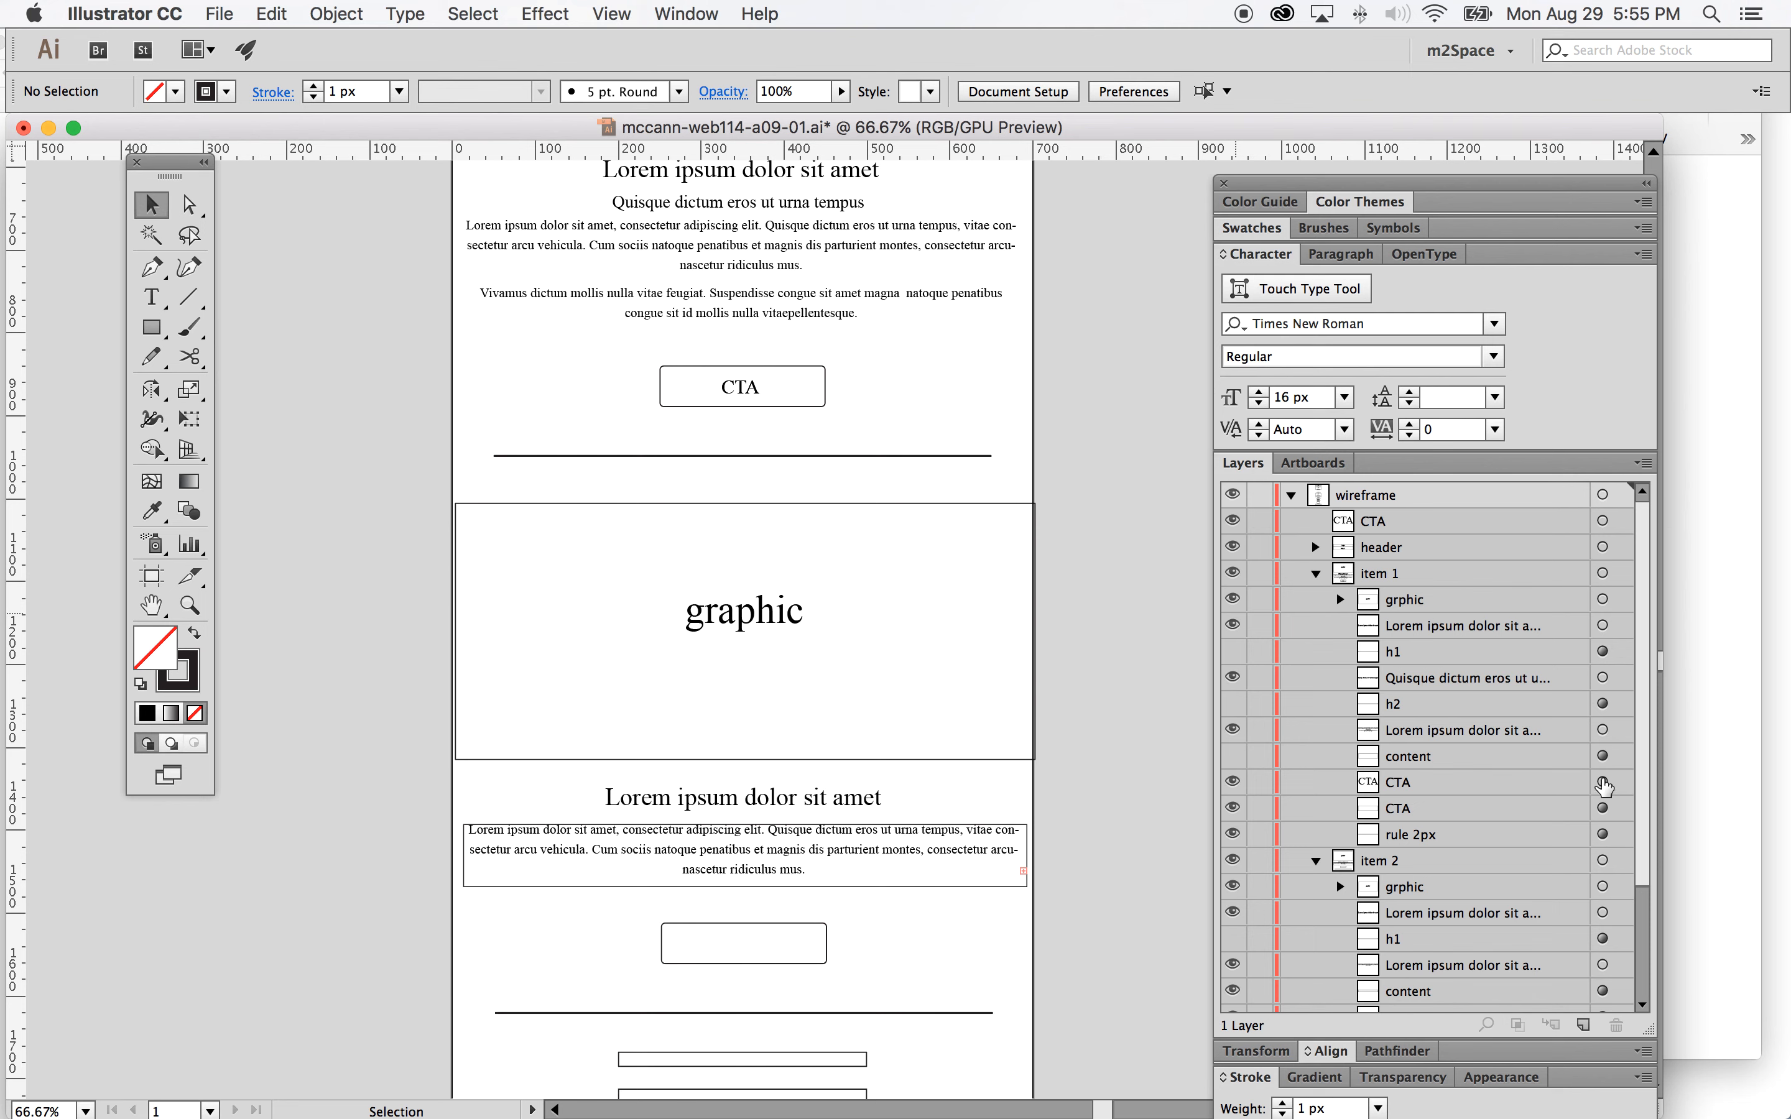
# Step: Group the CTA label and its box in item 1, name the group CTA, and lock the collapsed item 1 group
pyautogui.click(1603, 782)
pyautogui.keyDown('shift'); pyautogui.click(1603, 808); pyautogui.keyUp('shift')
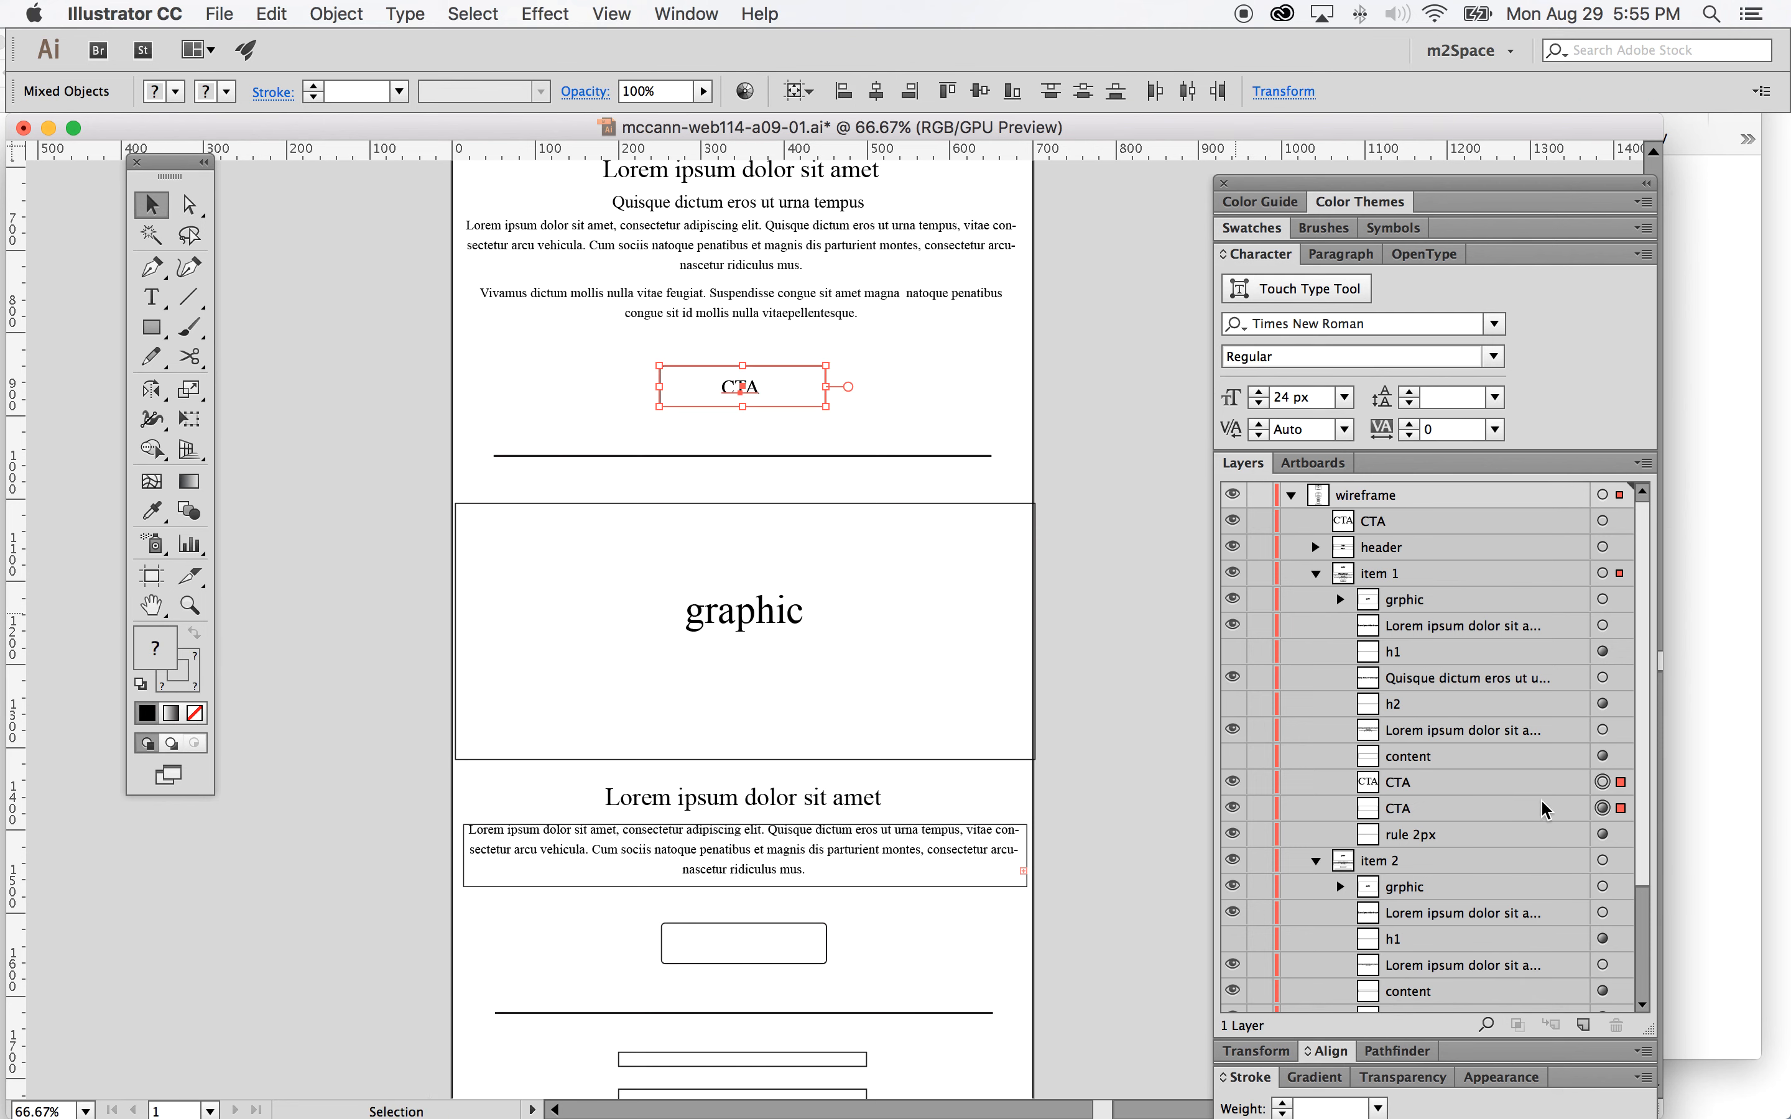
pyautogui.click(325, 13)
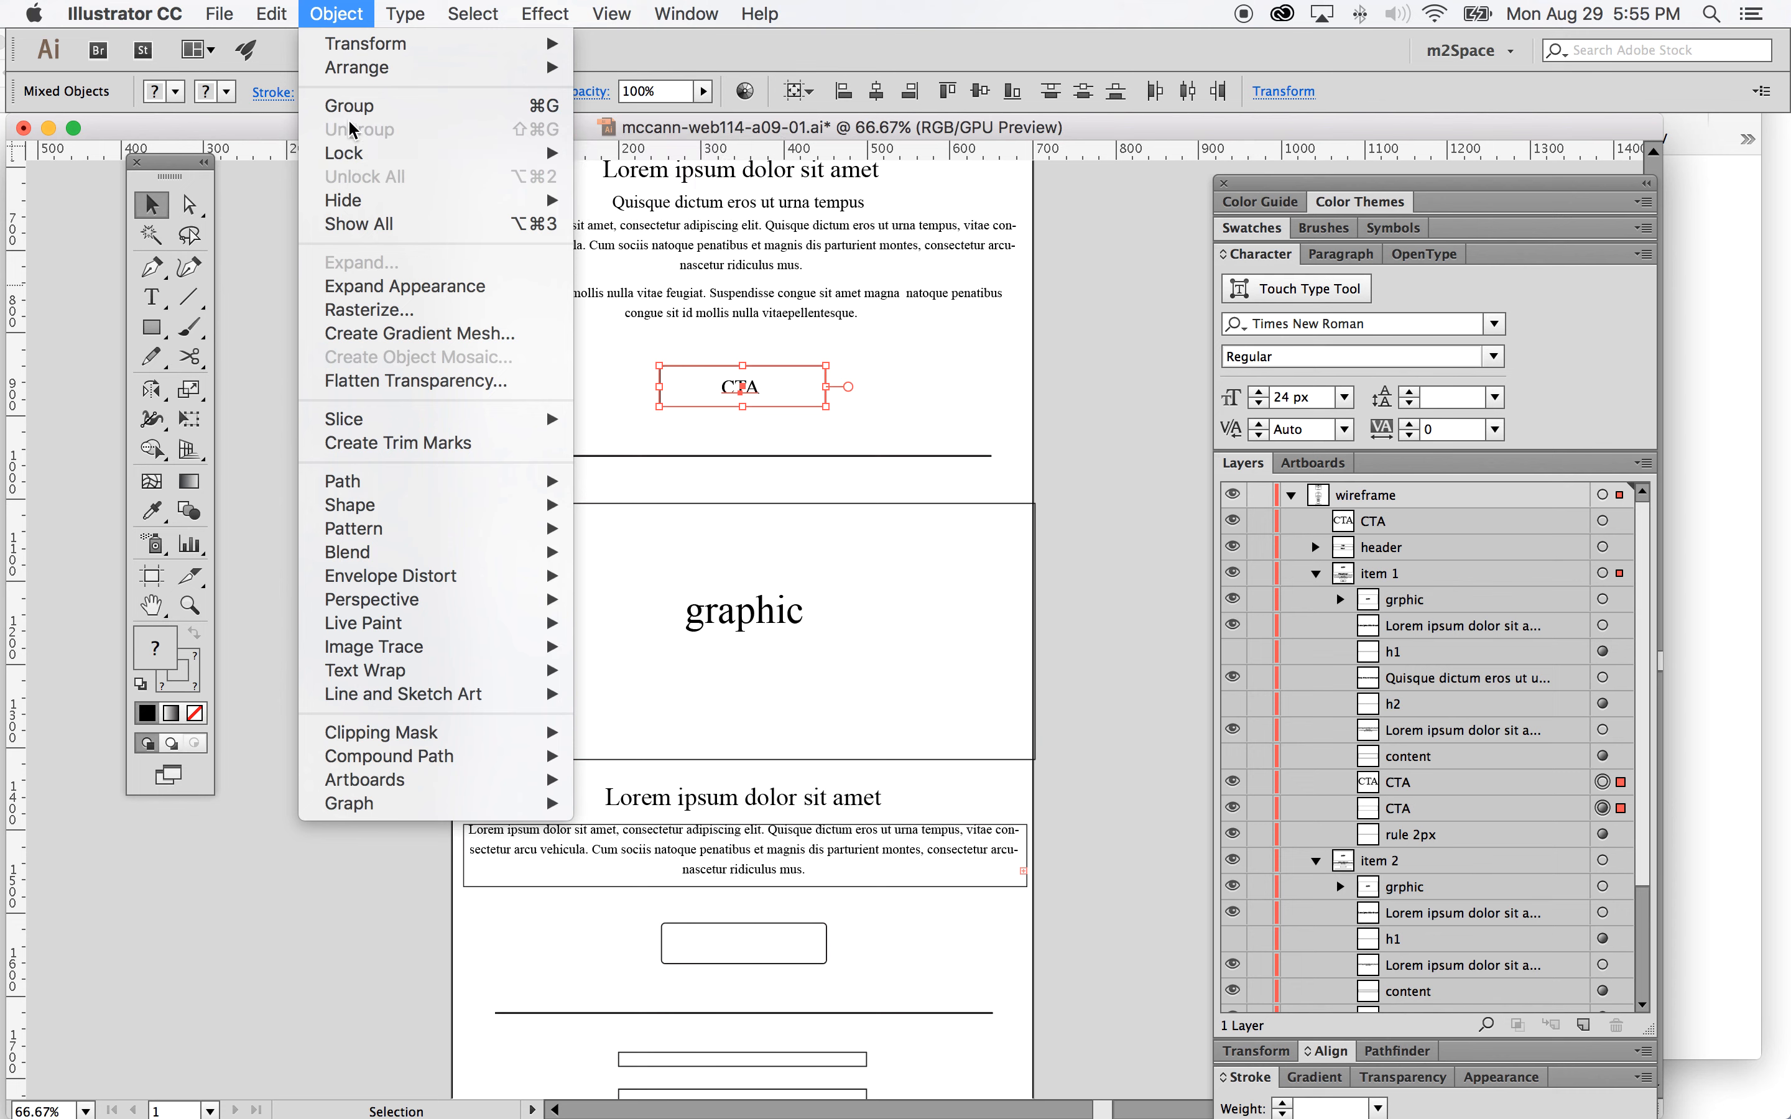
pyautogui.click(352, 107)
pyautogui.click(1420, 790)
pyautogui.doubleClick(1420, 789)
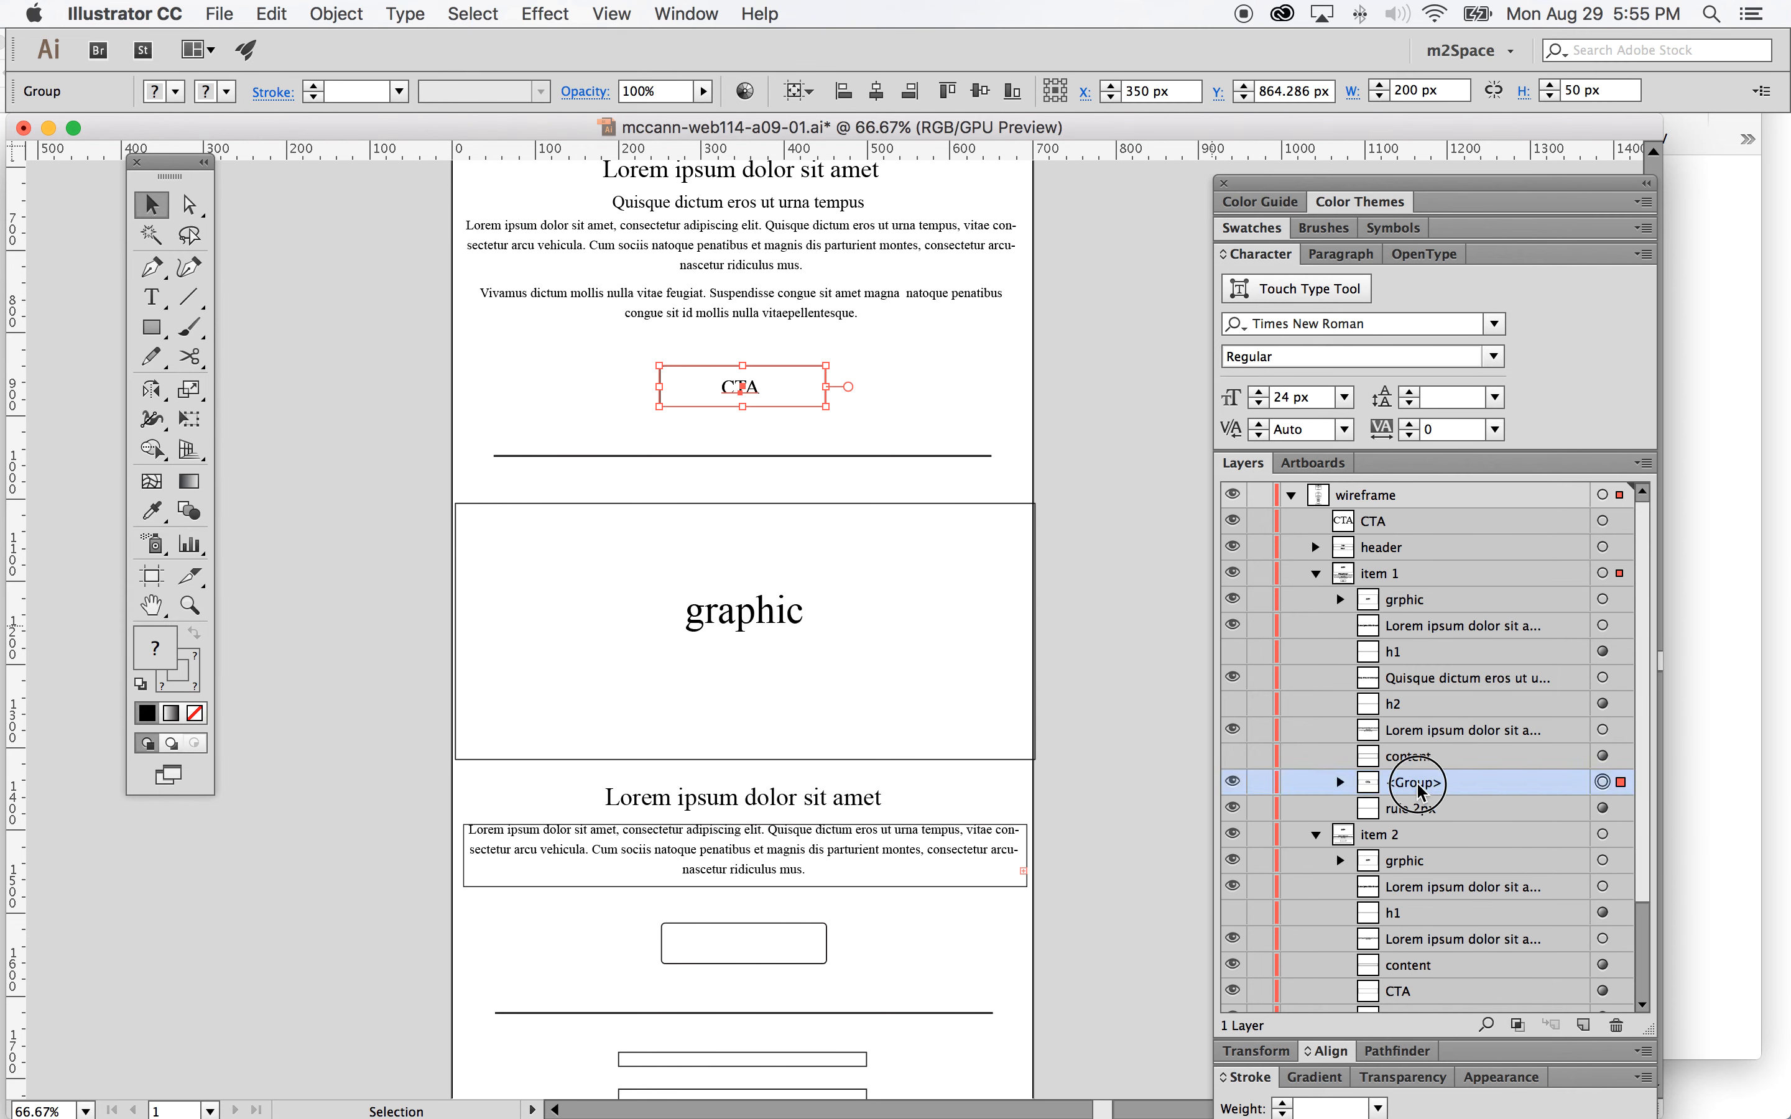
pyautogui.write('CTA')
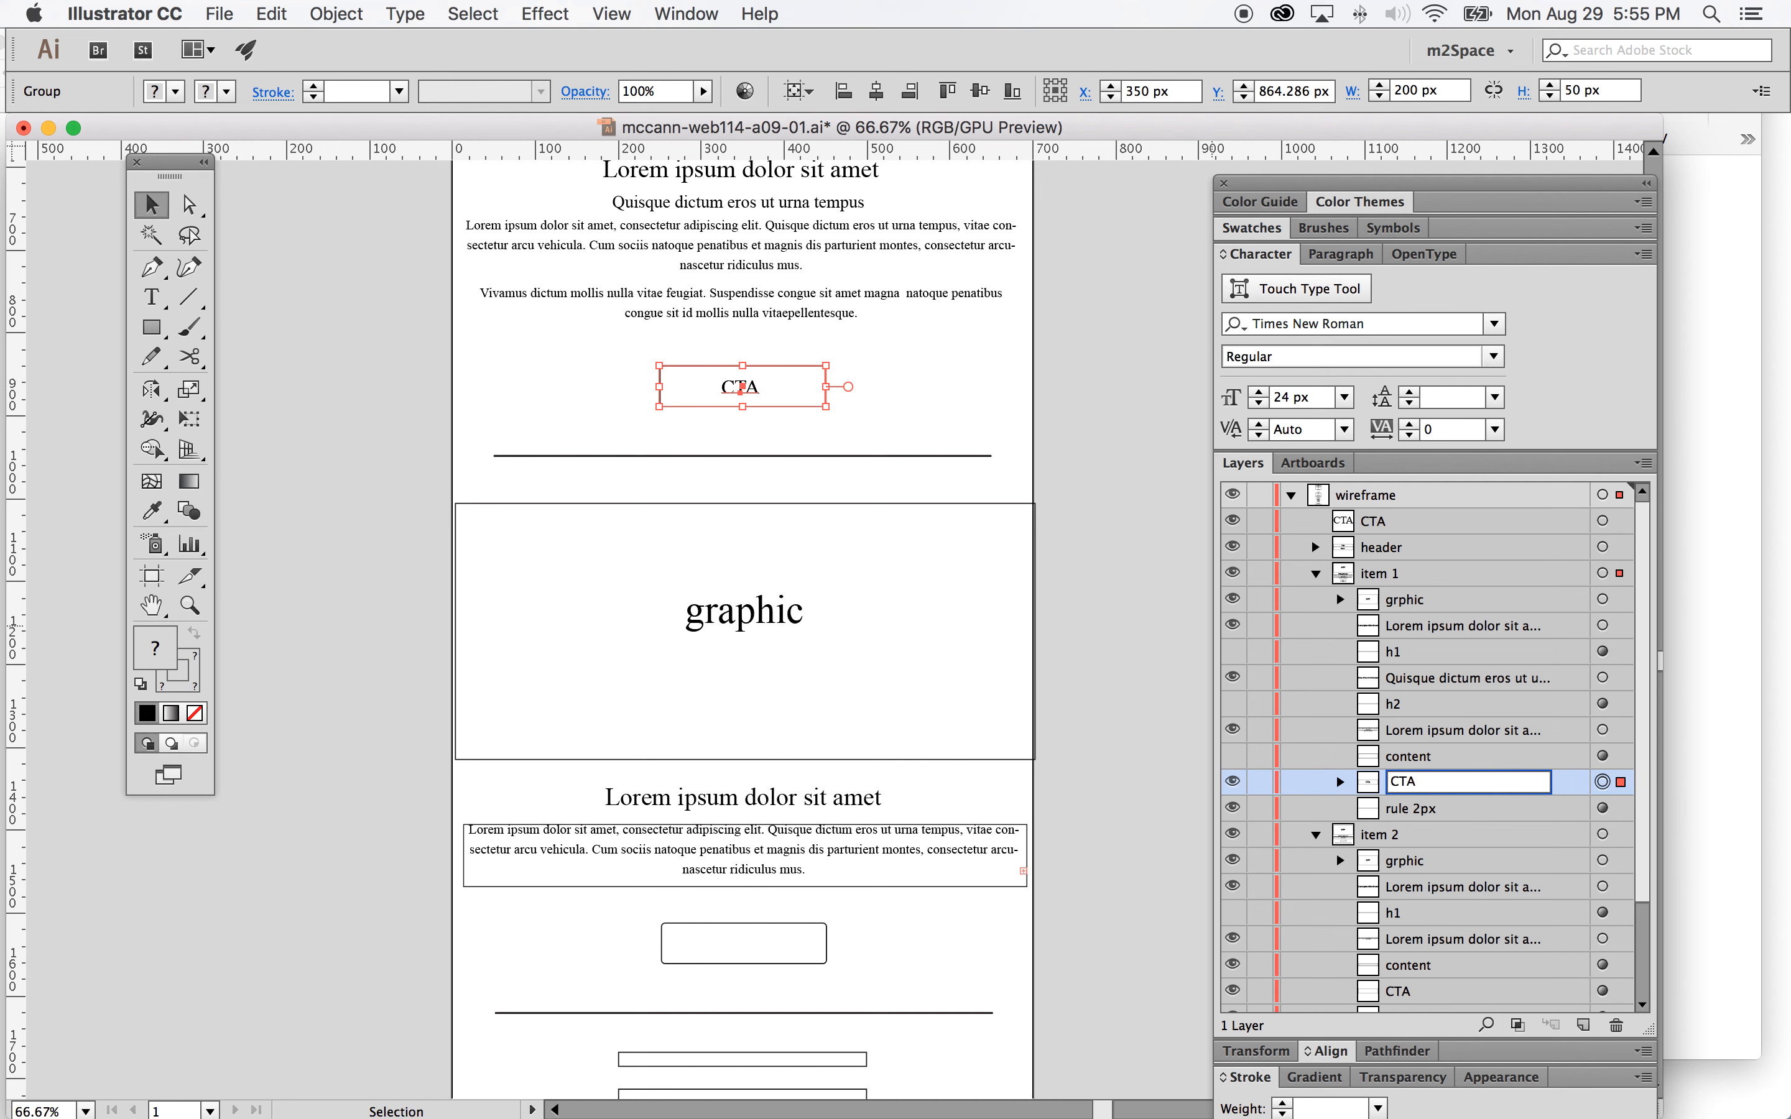
pyautogui.press('Return')
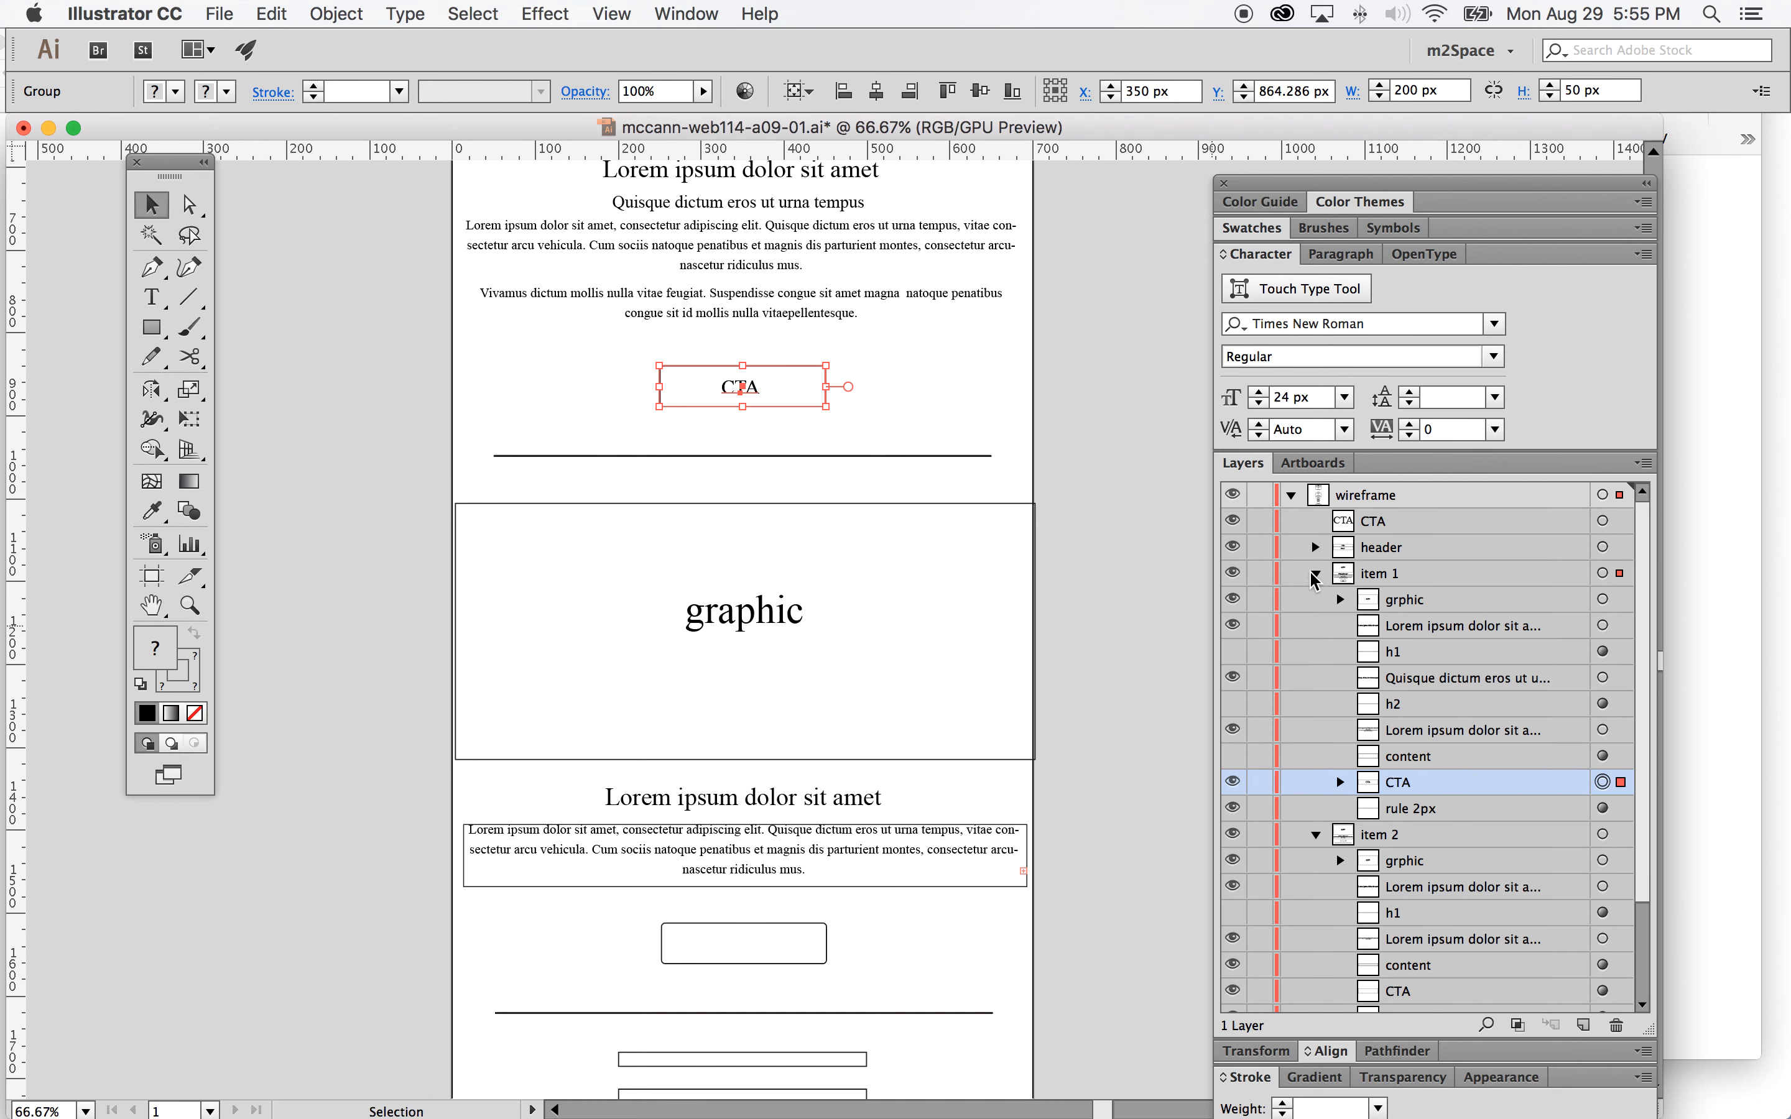
pyautogui.click(1316, 573)
pyautogui.click(1261, 575)
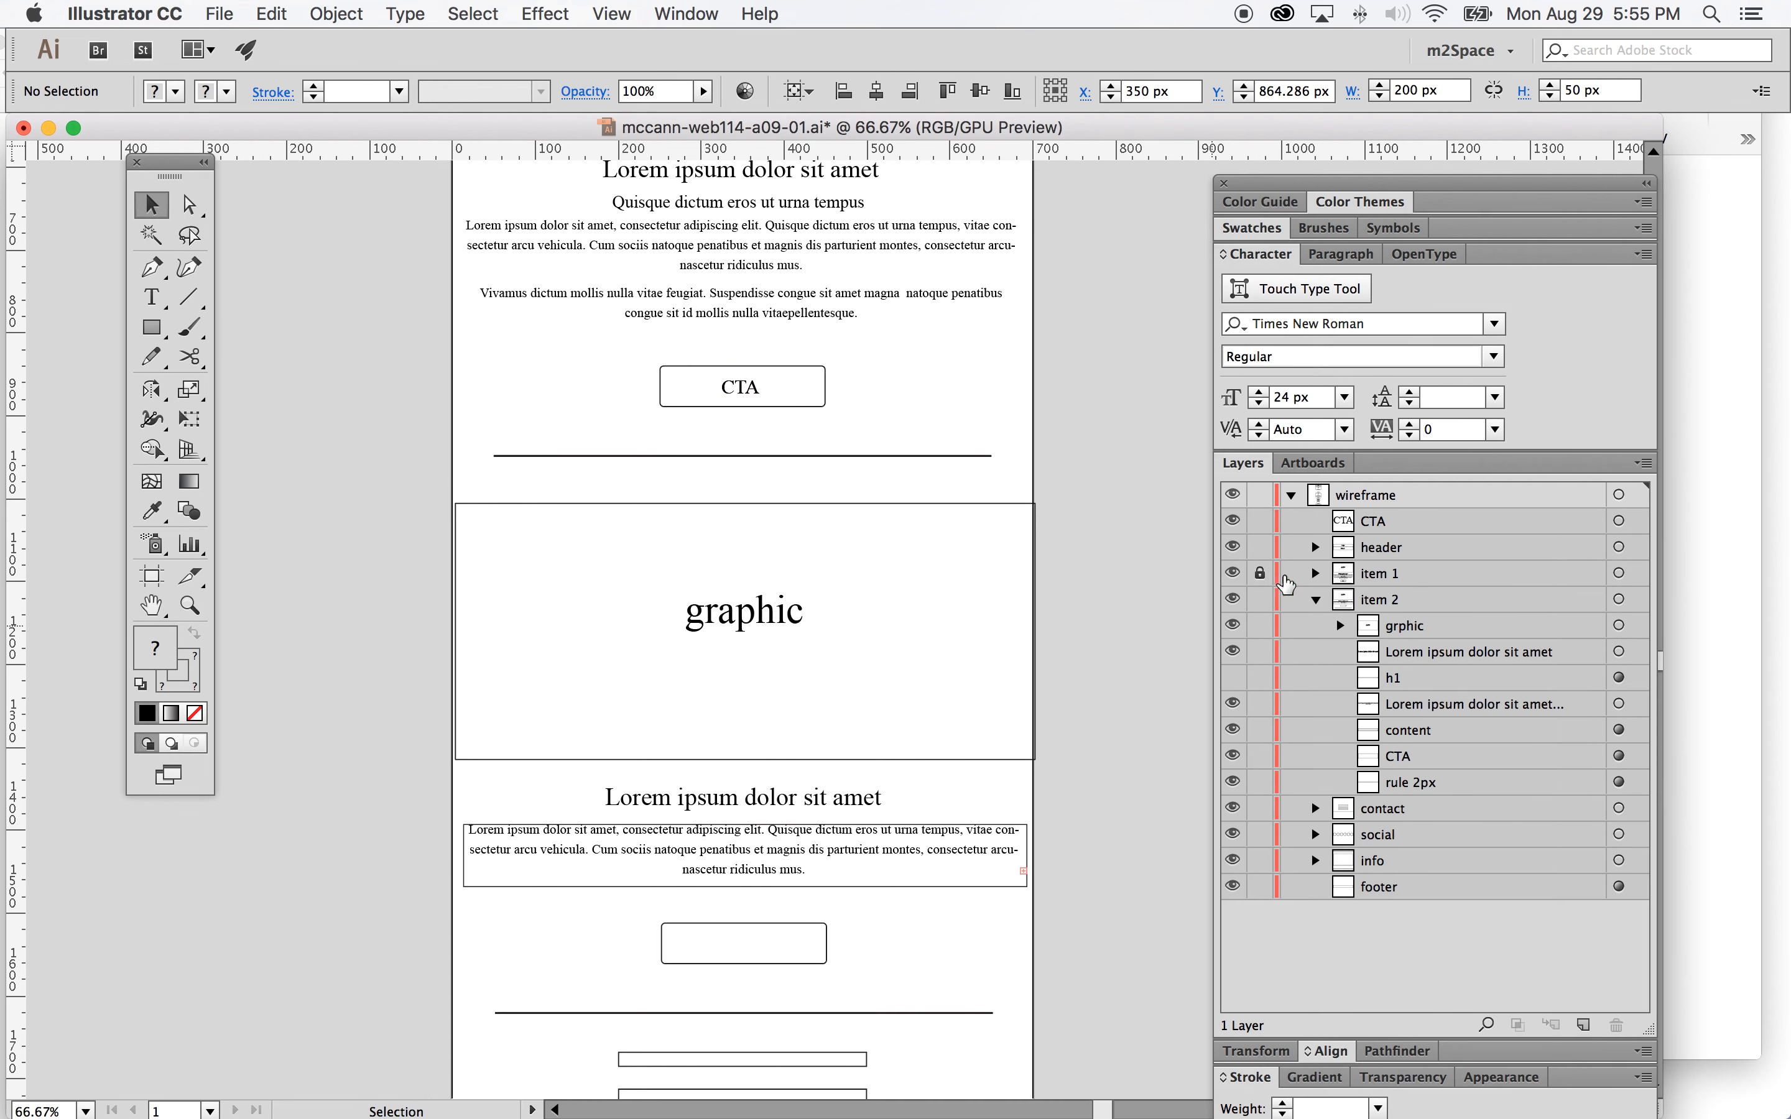
# Step: Move the remaining CTA label onto item 2's CTA box and place it directly above that box in the item 2 group
pyautogui.click(1445, 522)
pyautogui.click(1619, 520)
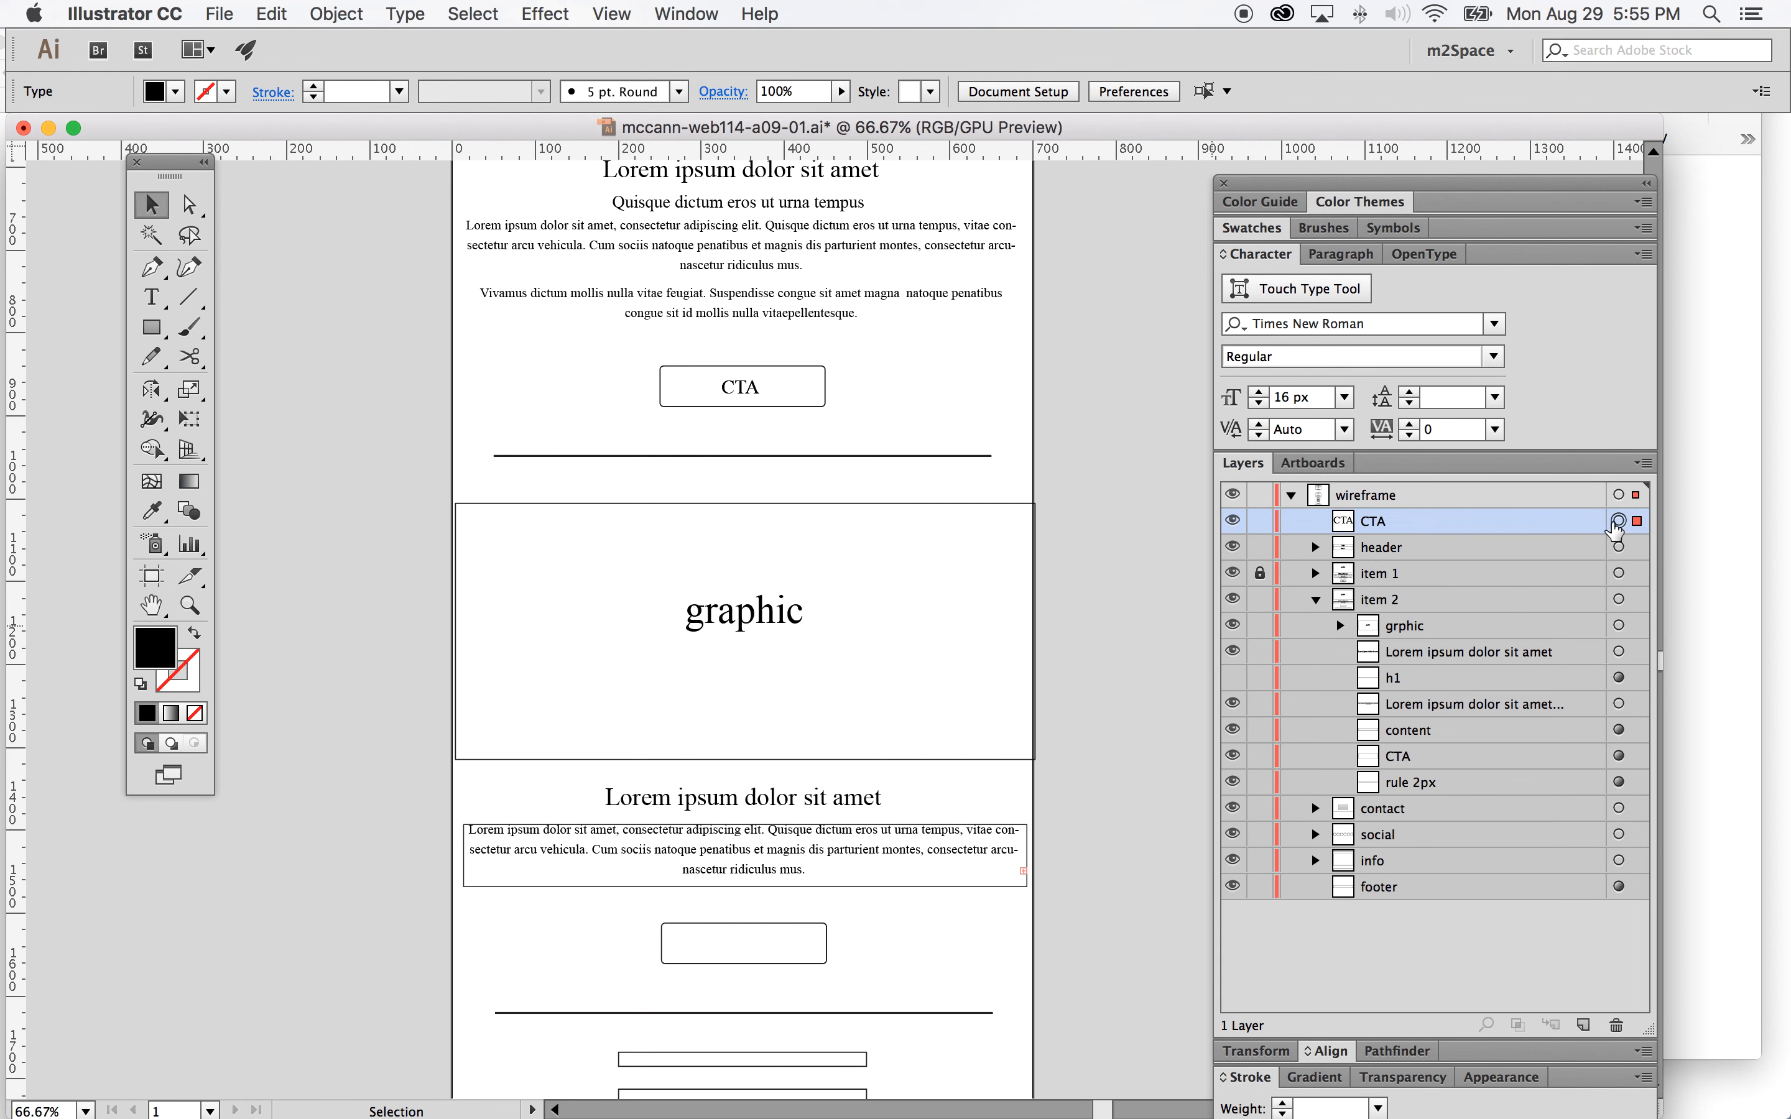
pyautogui.moveTo(751, 396); pyautogui.dragTo(750, 944)
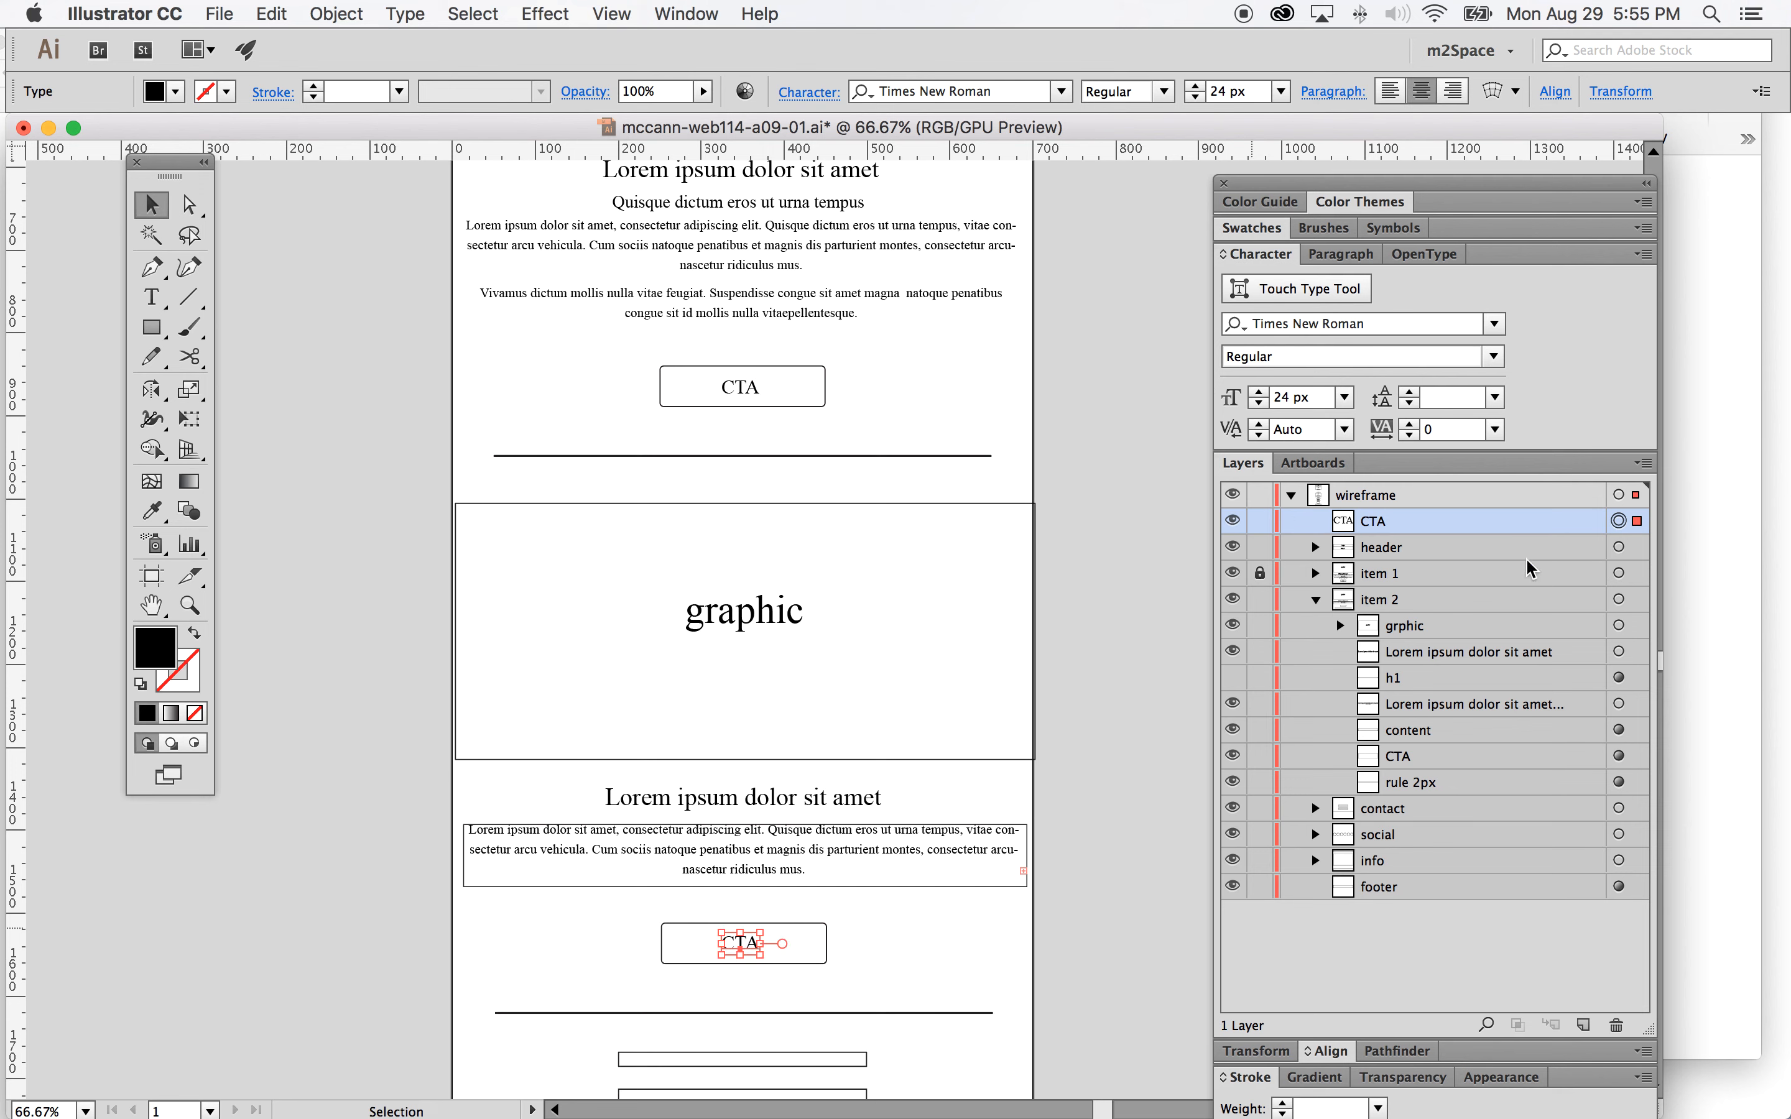
pyautogui.moveTo(1489, 512); pyautogui.dragTo(1470, 745)
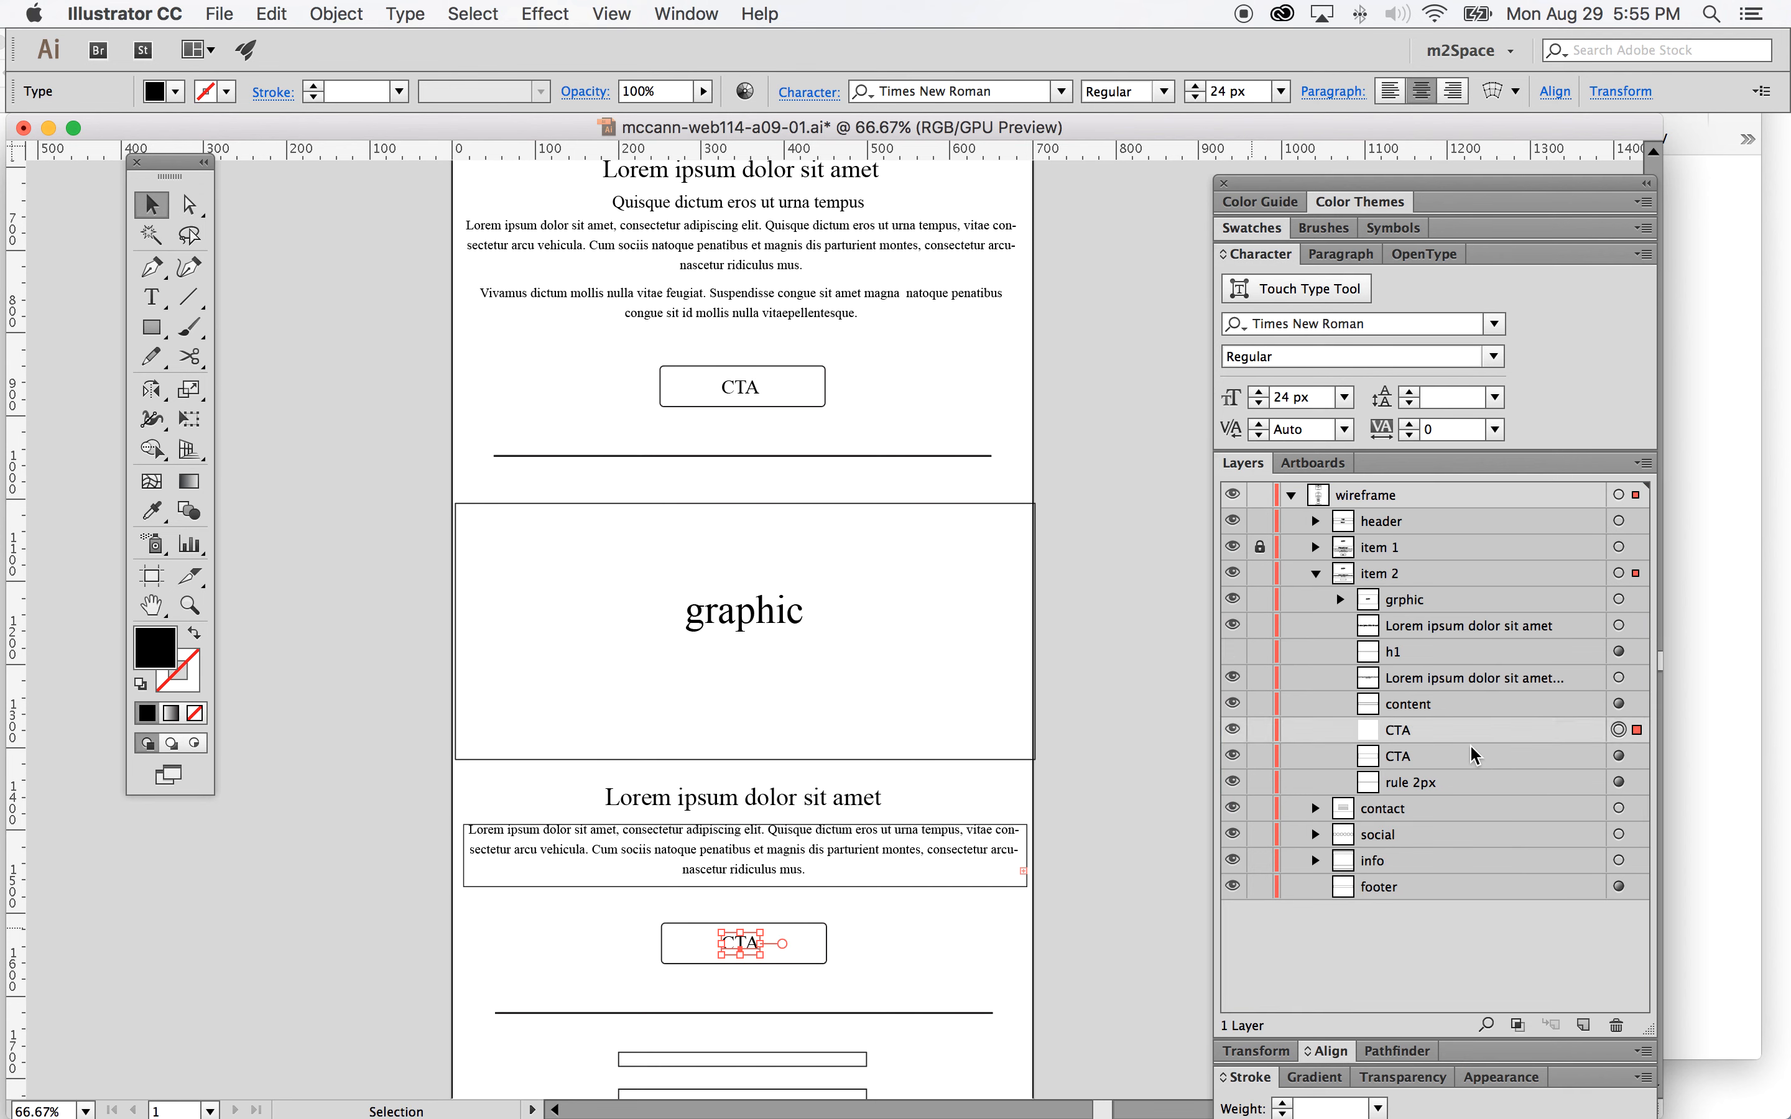
# Step: Group item 2's CTA label with its CTA box and name the group CTA
pyautogui.keyDown('shift'); pyautogui.click(1619, 755); pyautogui.keyUp('shift')
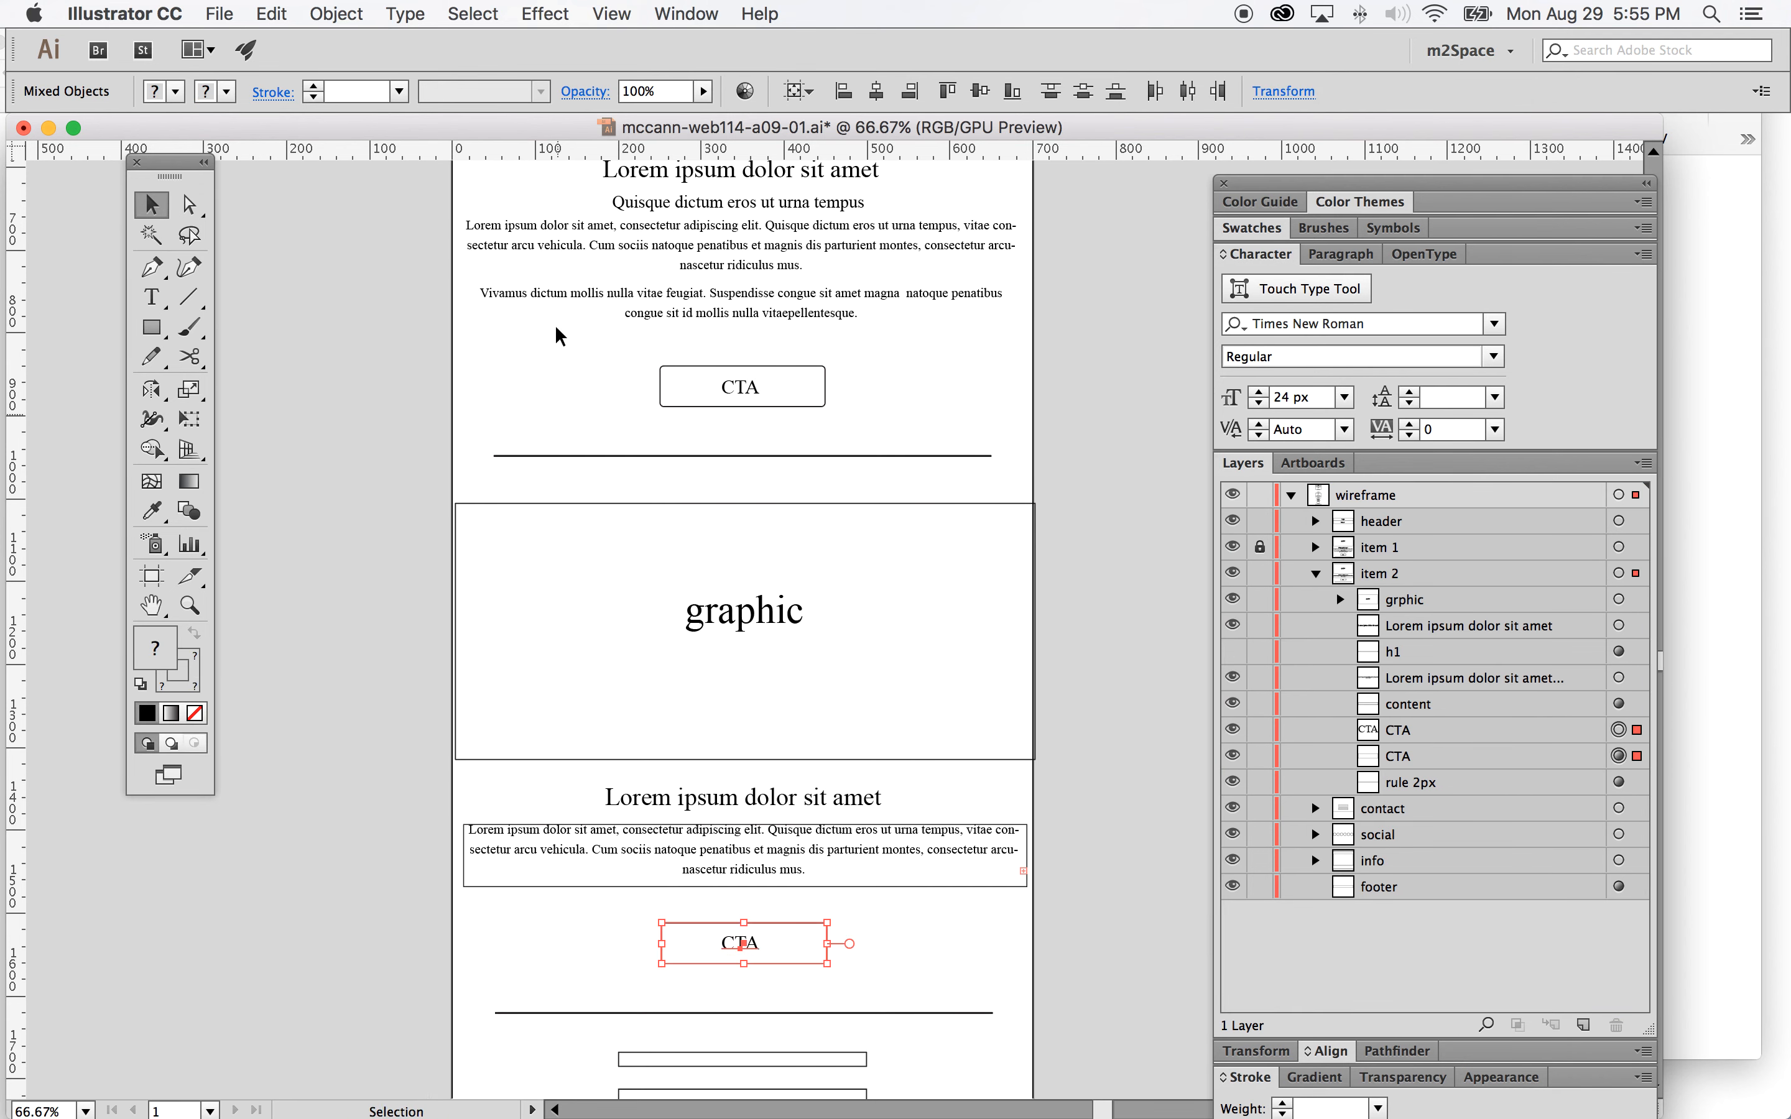
pyautogui.click(334, 13)
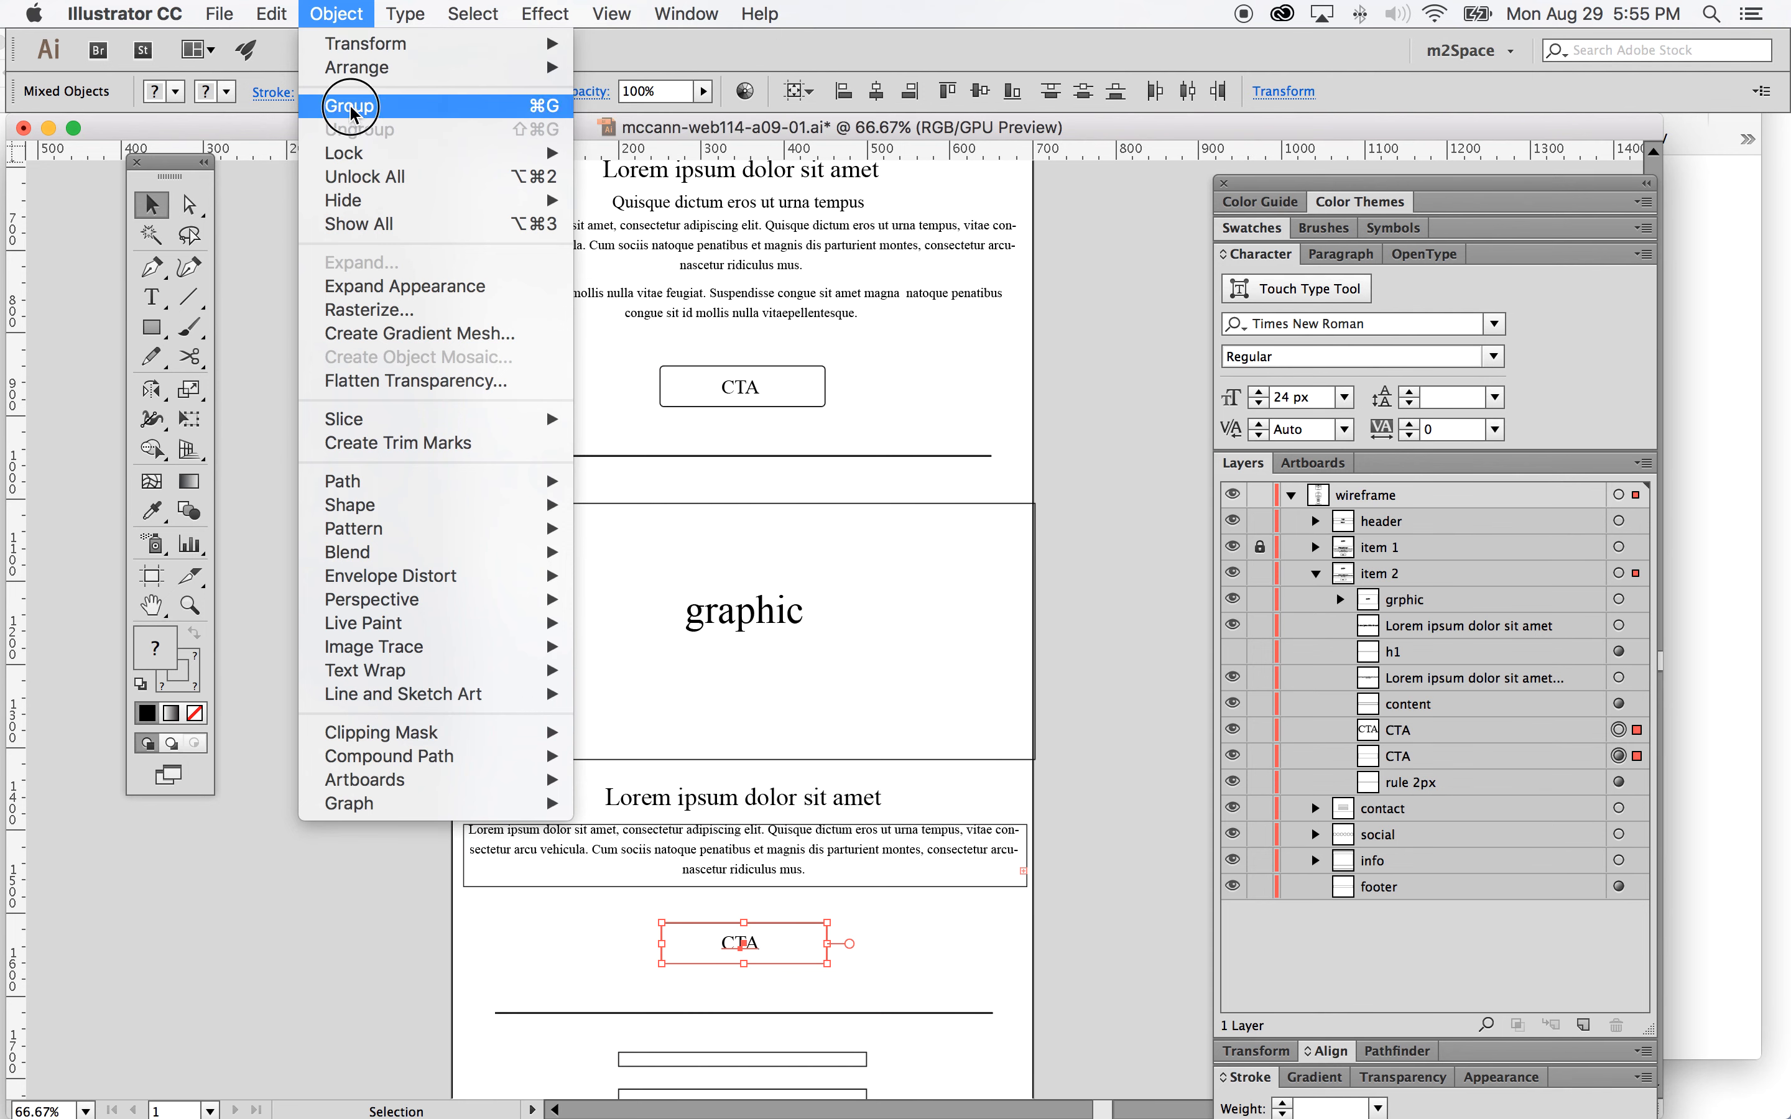
pyautogui.click(354, 108)
pyautogui.doubleClick(1414, 730)
pyautogui.write('CTA')
pyautogui.click(1454, 883)
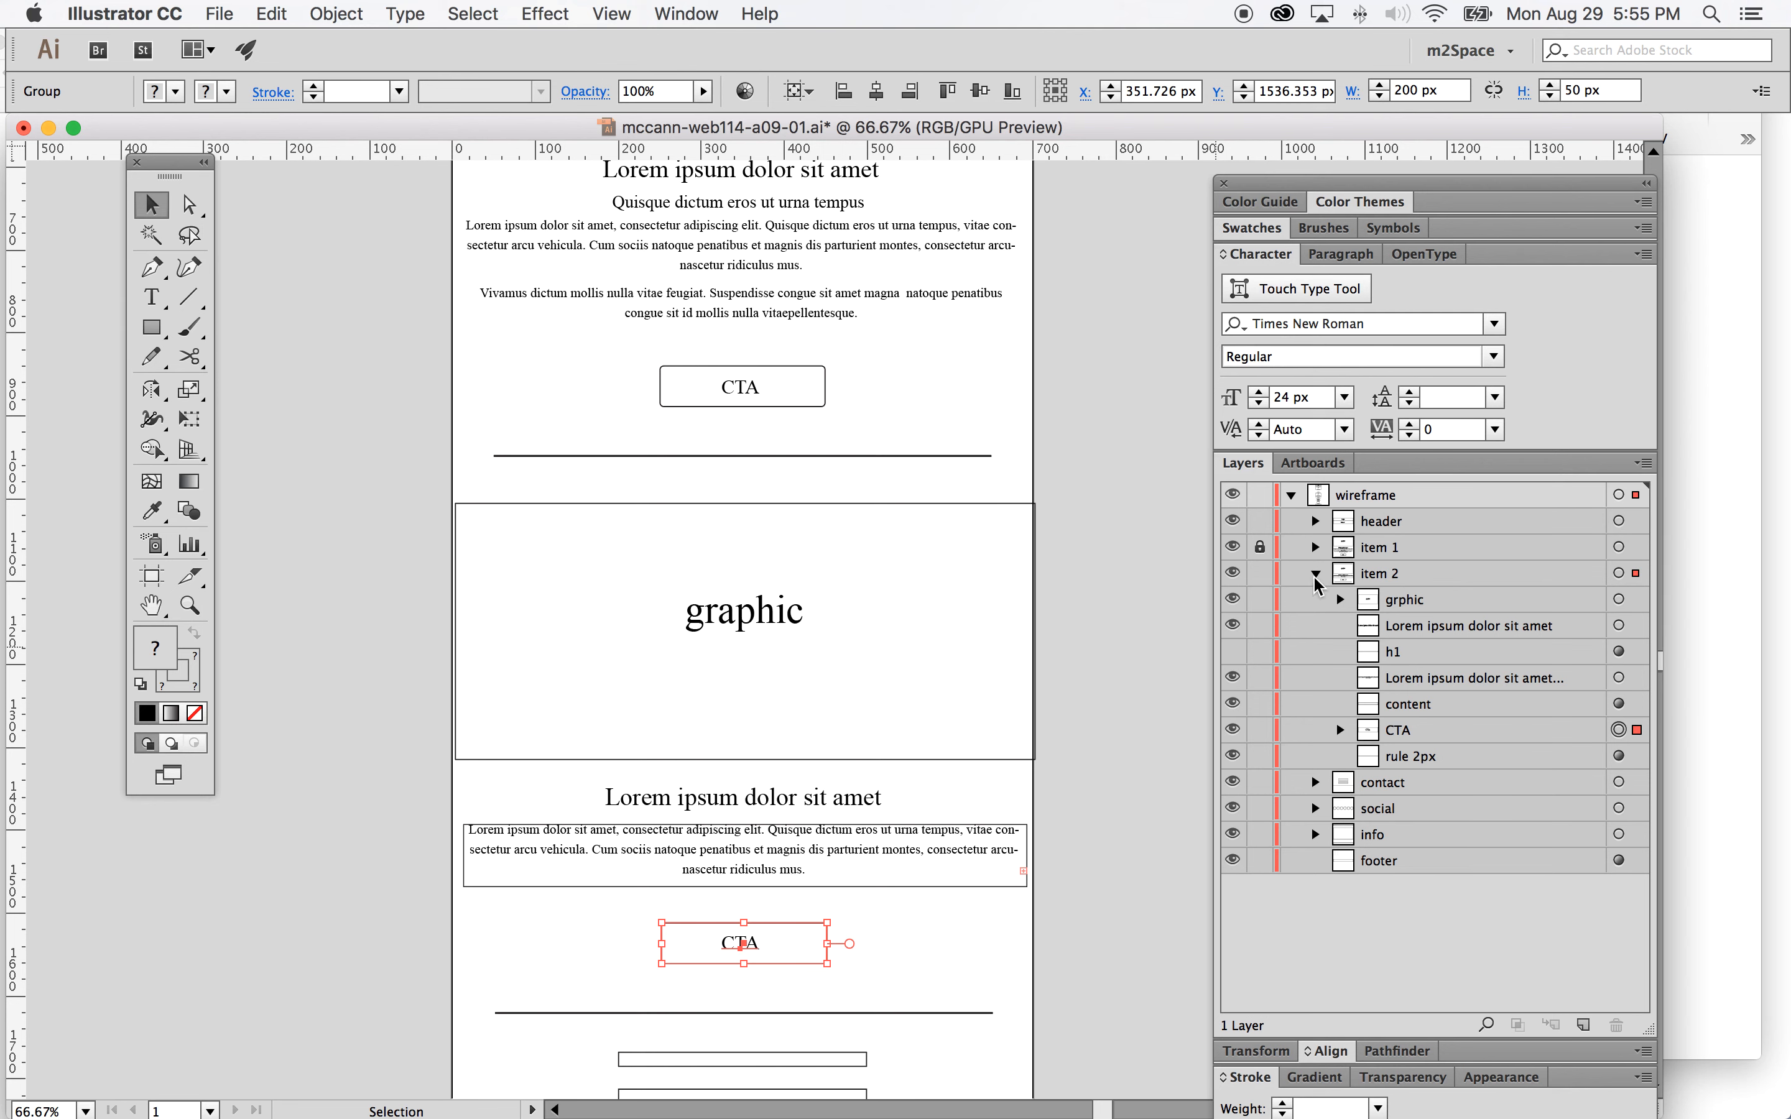
# Step: Hide the content box outline in item 2, collapse the item 2 group, and save the document
pyautogui.click(1232, 703)
pyautogui.click(1316, 573)
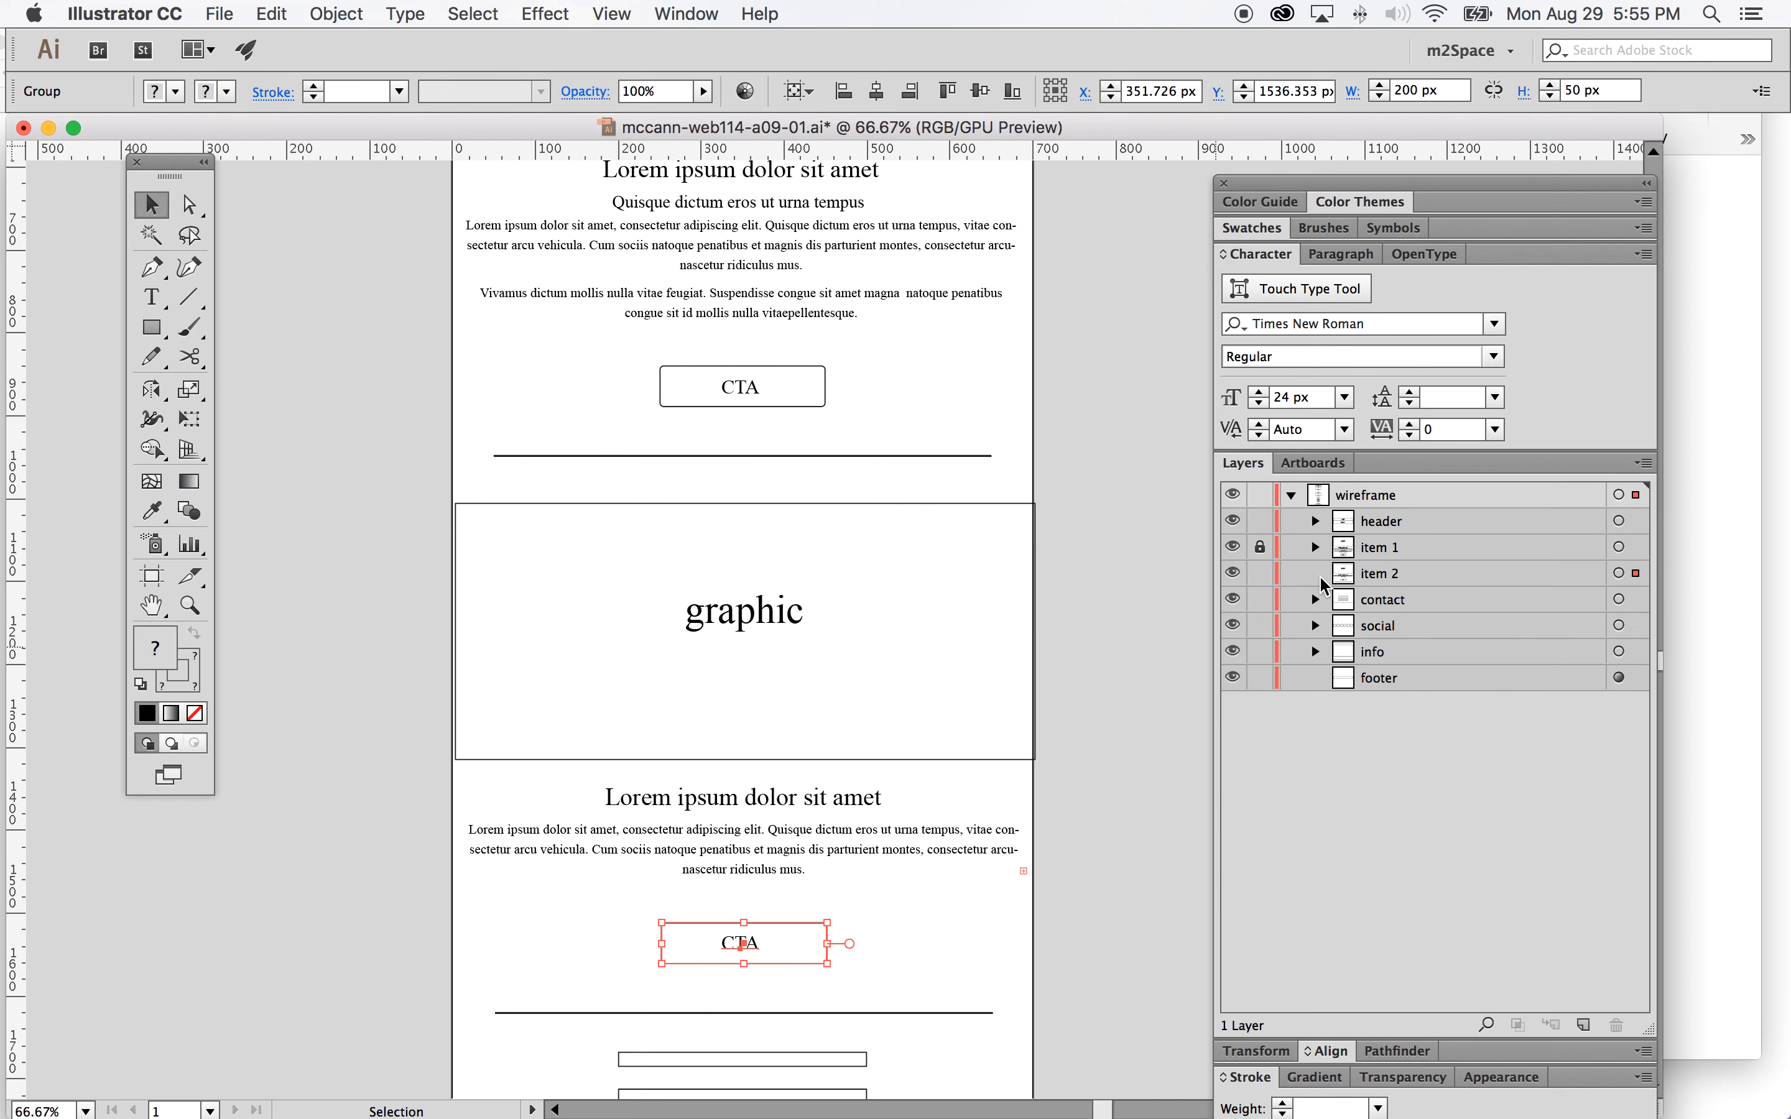
pyautogui.scroll(-5, 1126, 592)
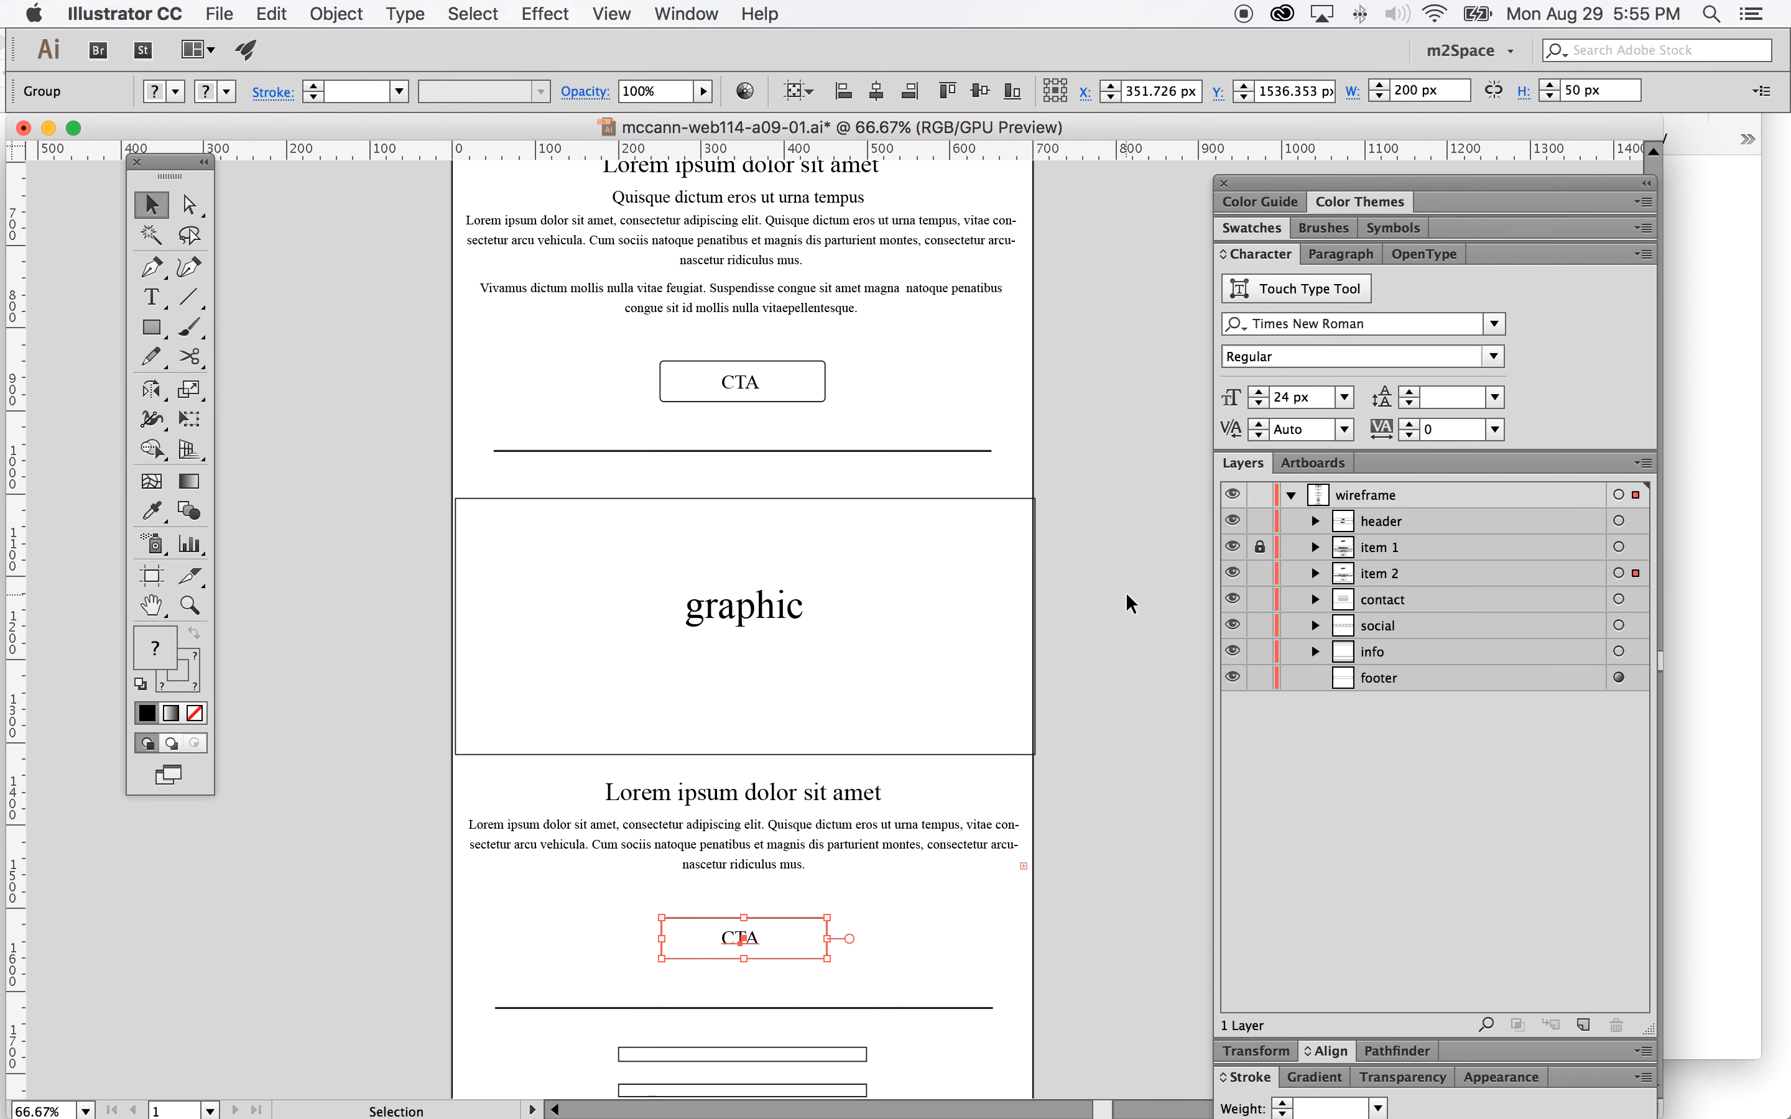
pyautogui.click(1118, 615)
pyautogui.click(221, 15)
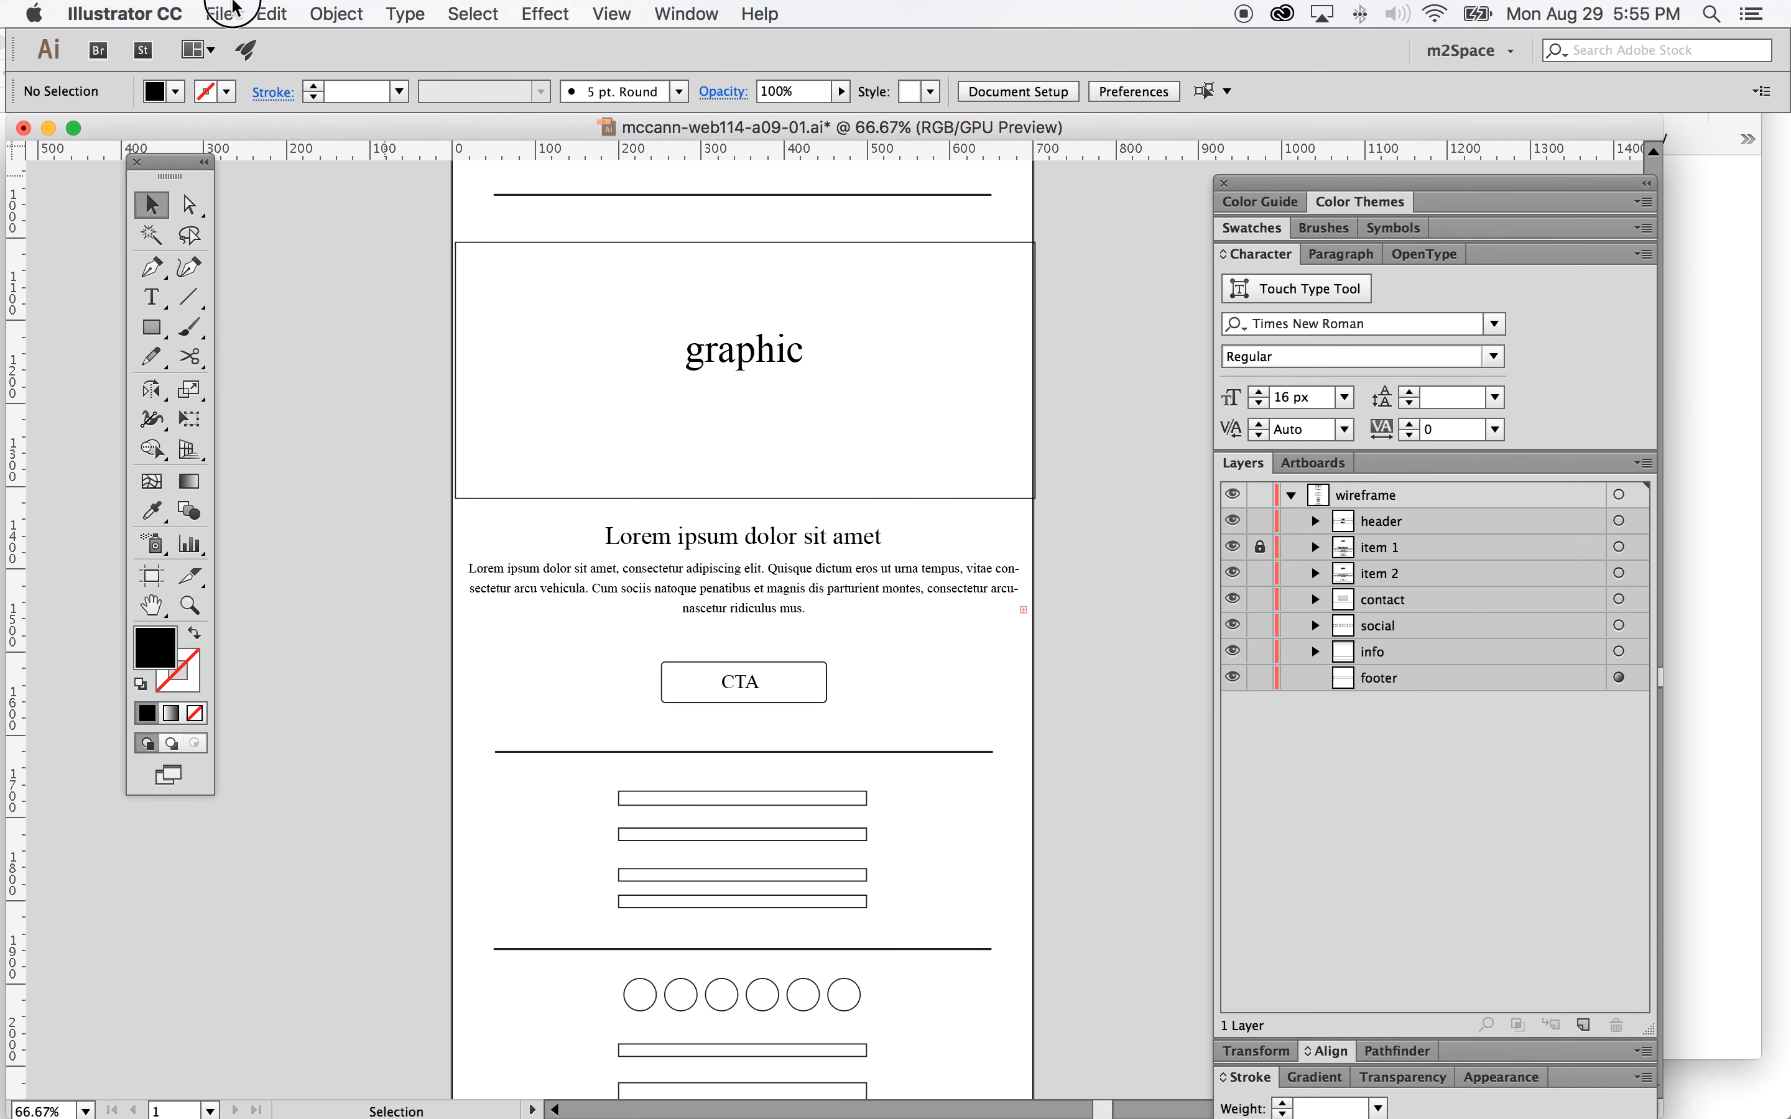
pyautogui.click(245, 224)
# Step: Move the whole item 2 group about 1 px left to line it up with the artboard edges
pyautogui.click(1620, 573)
pyautogui.moveTo(993, 495); pyautogui.dragTo(989, 494)
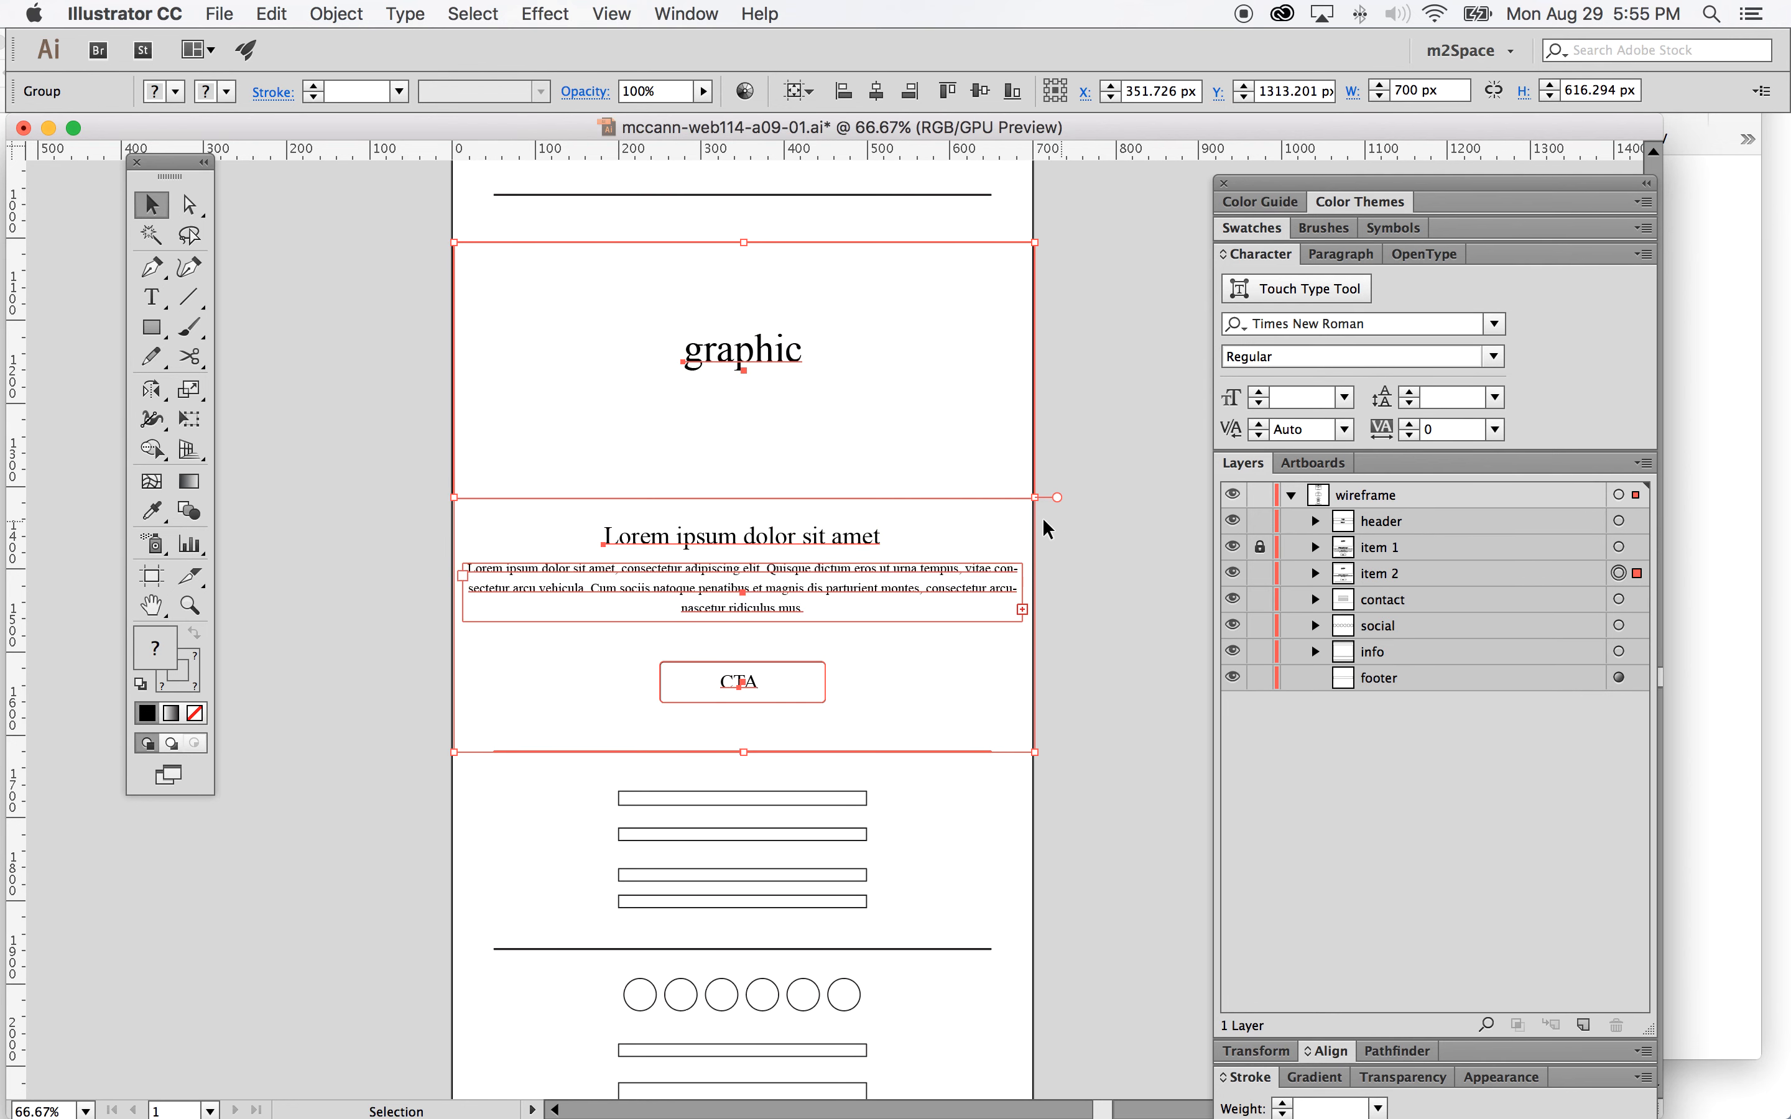
pyautogui.scroll(3, 1177, 444)
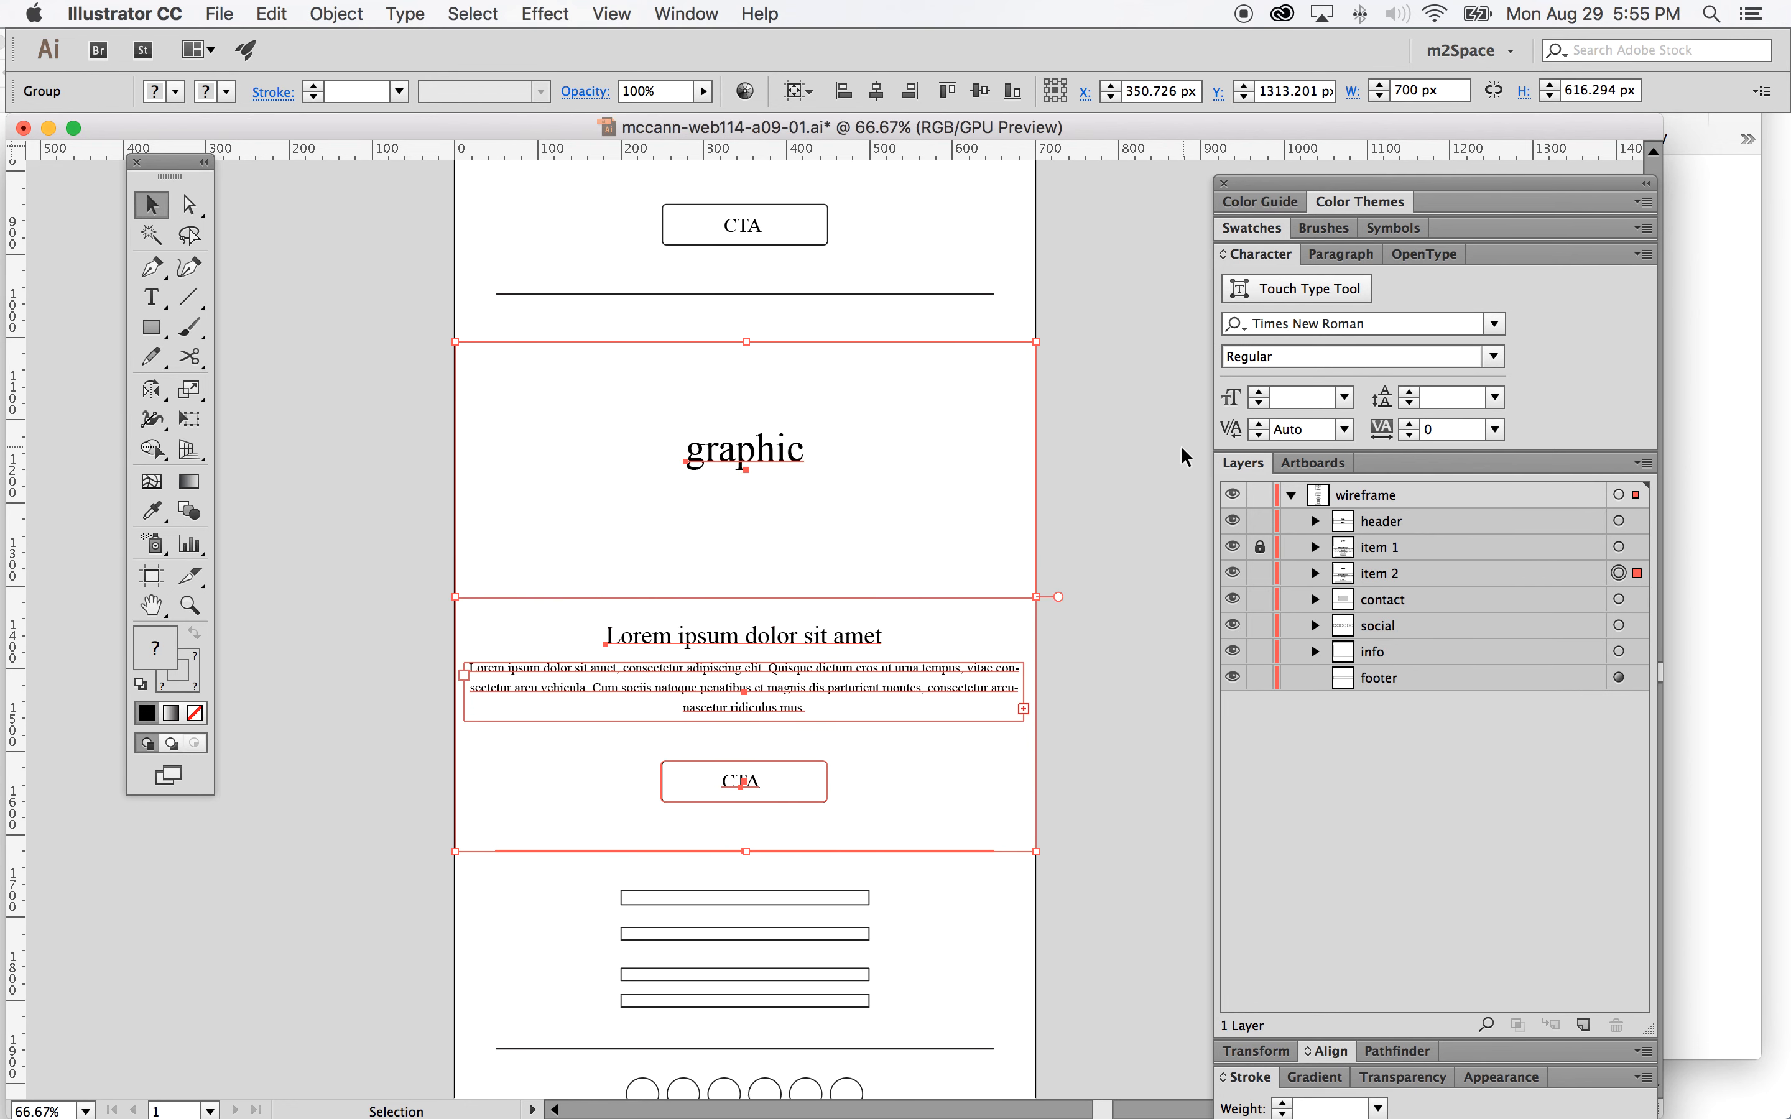
pyautogui.click(1137, 456)
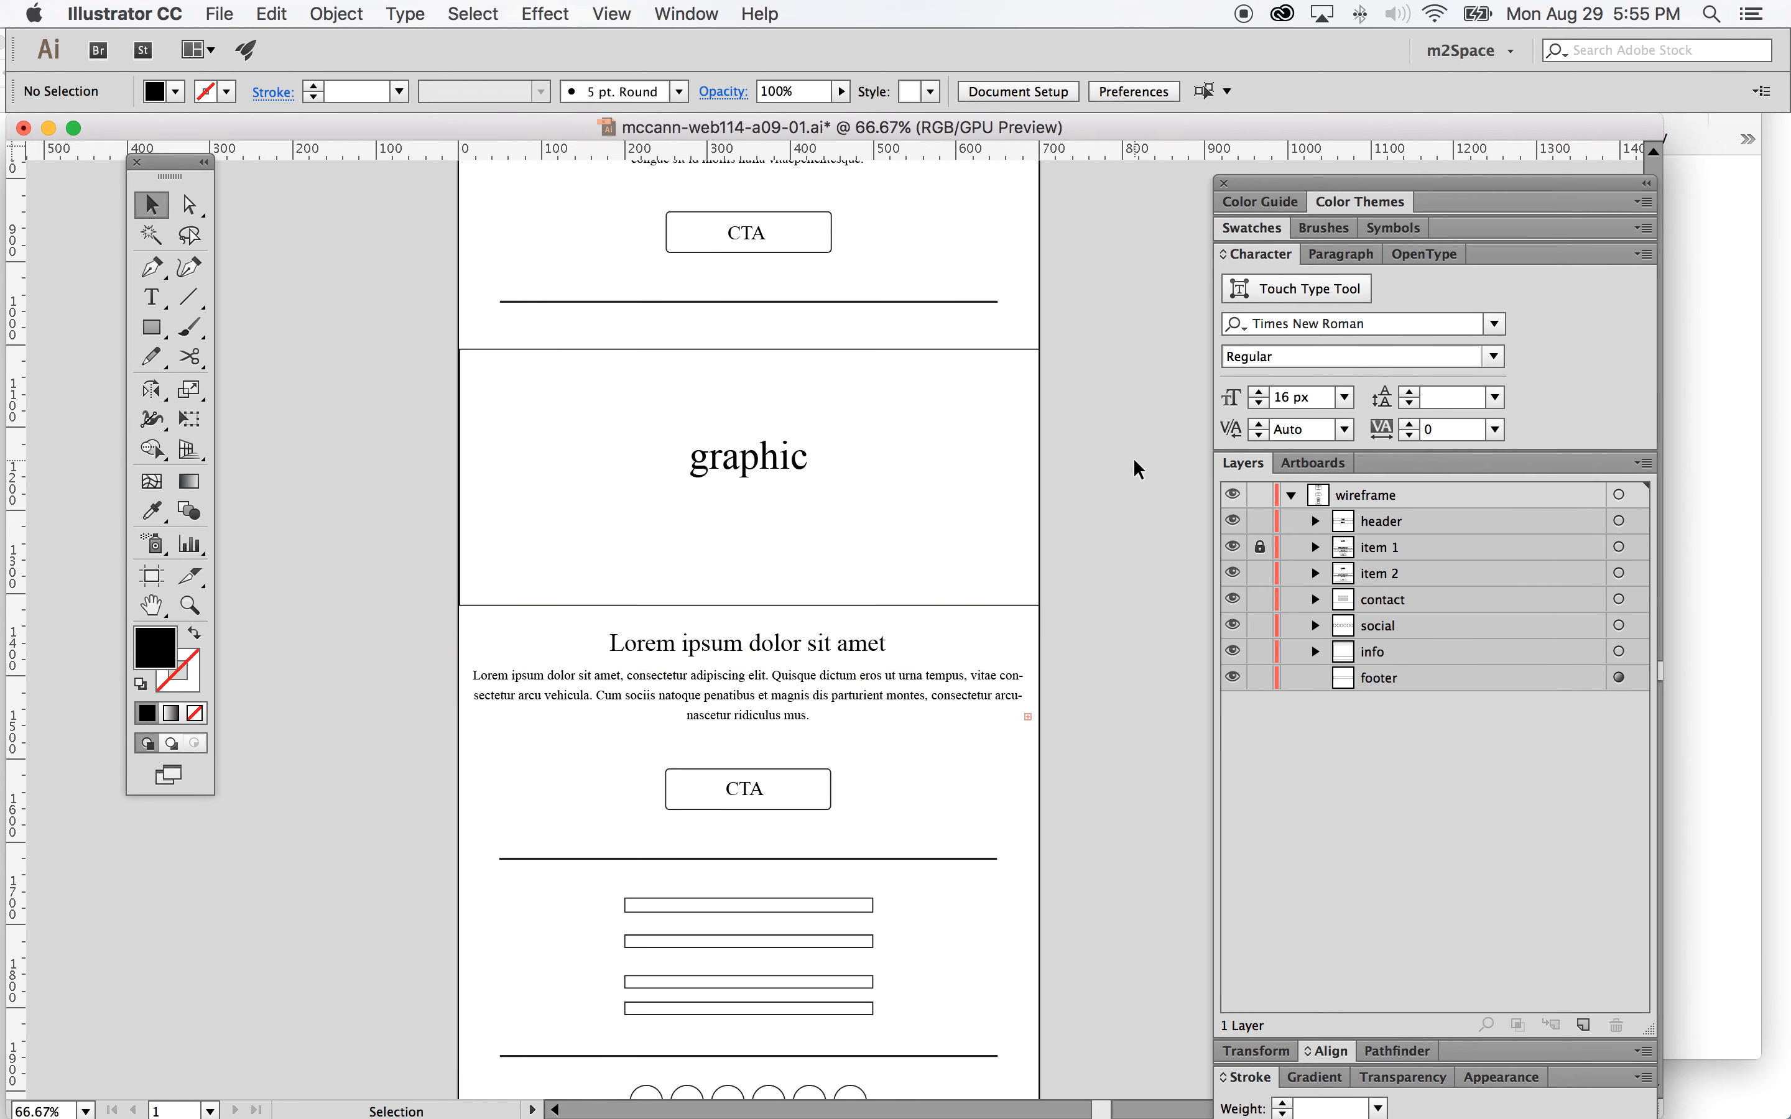
# Step: Fit the whole wireframe artboard in view and save the document
pyautogui.click(613, 13)
pyautogui.click(666, 302)
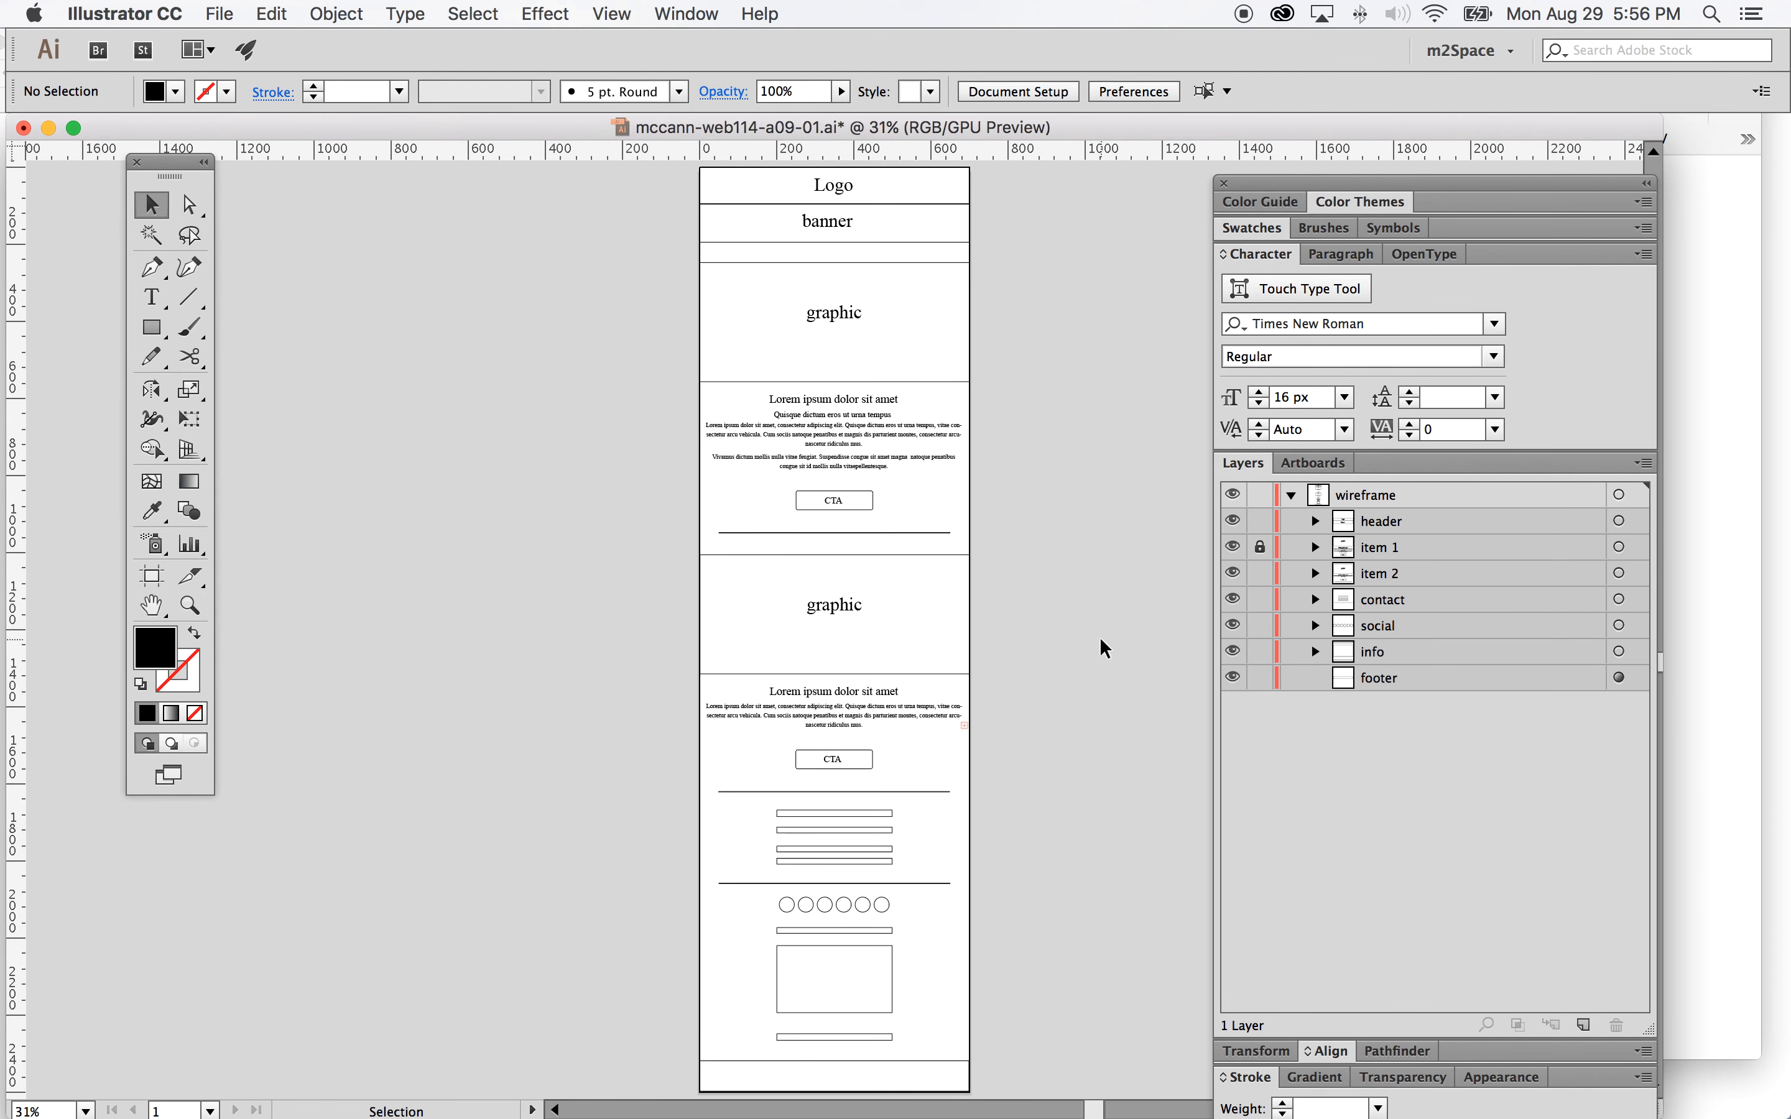
pyautogui.click(219, 13)
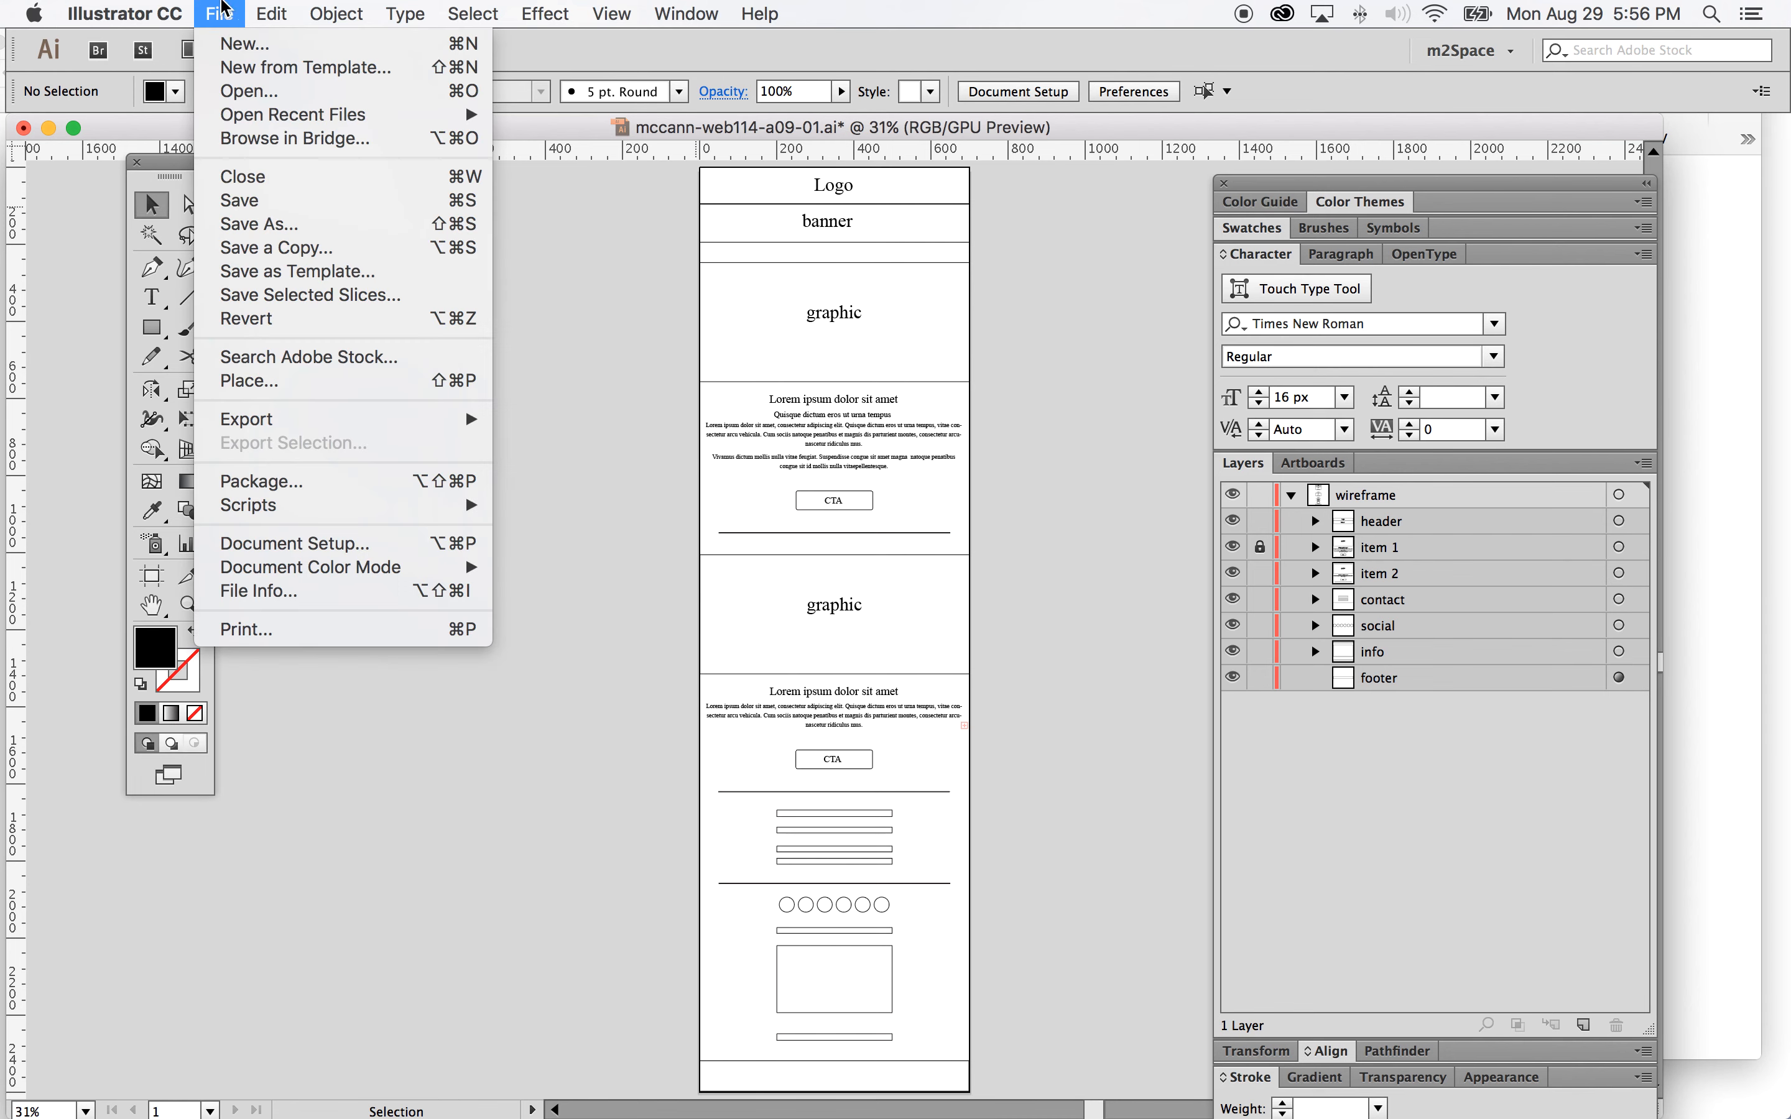
pyautogui.click(237, 206)
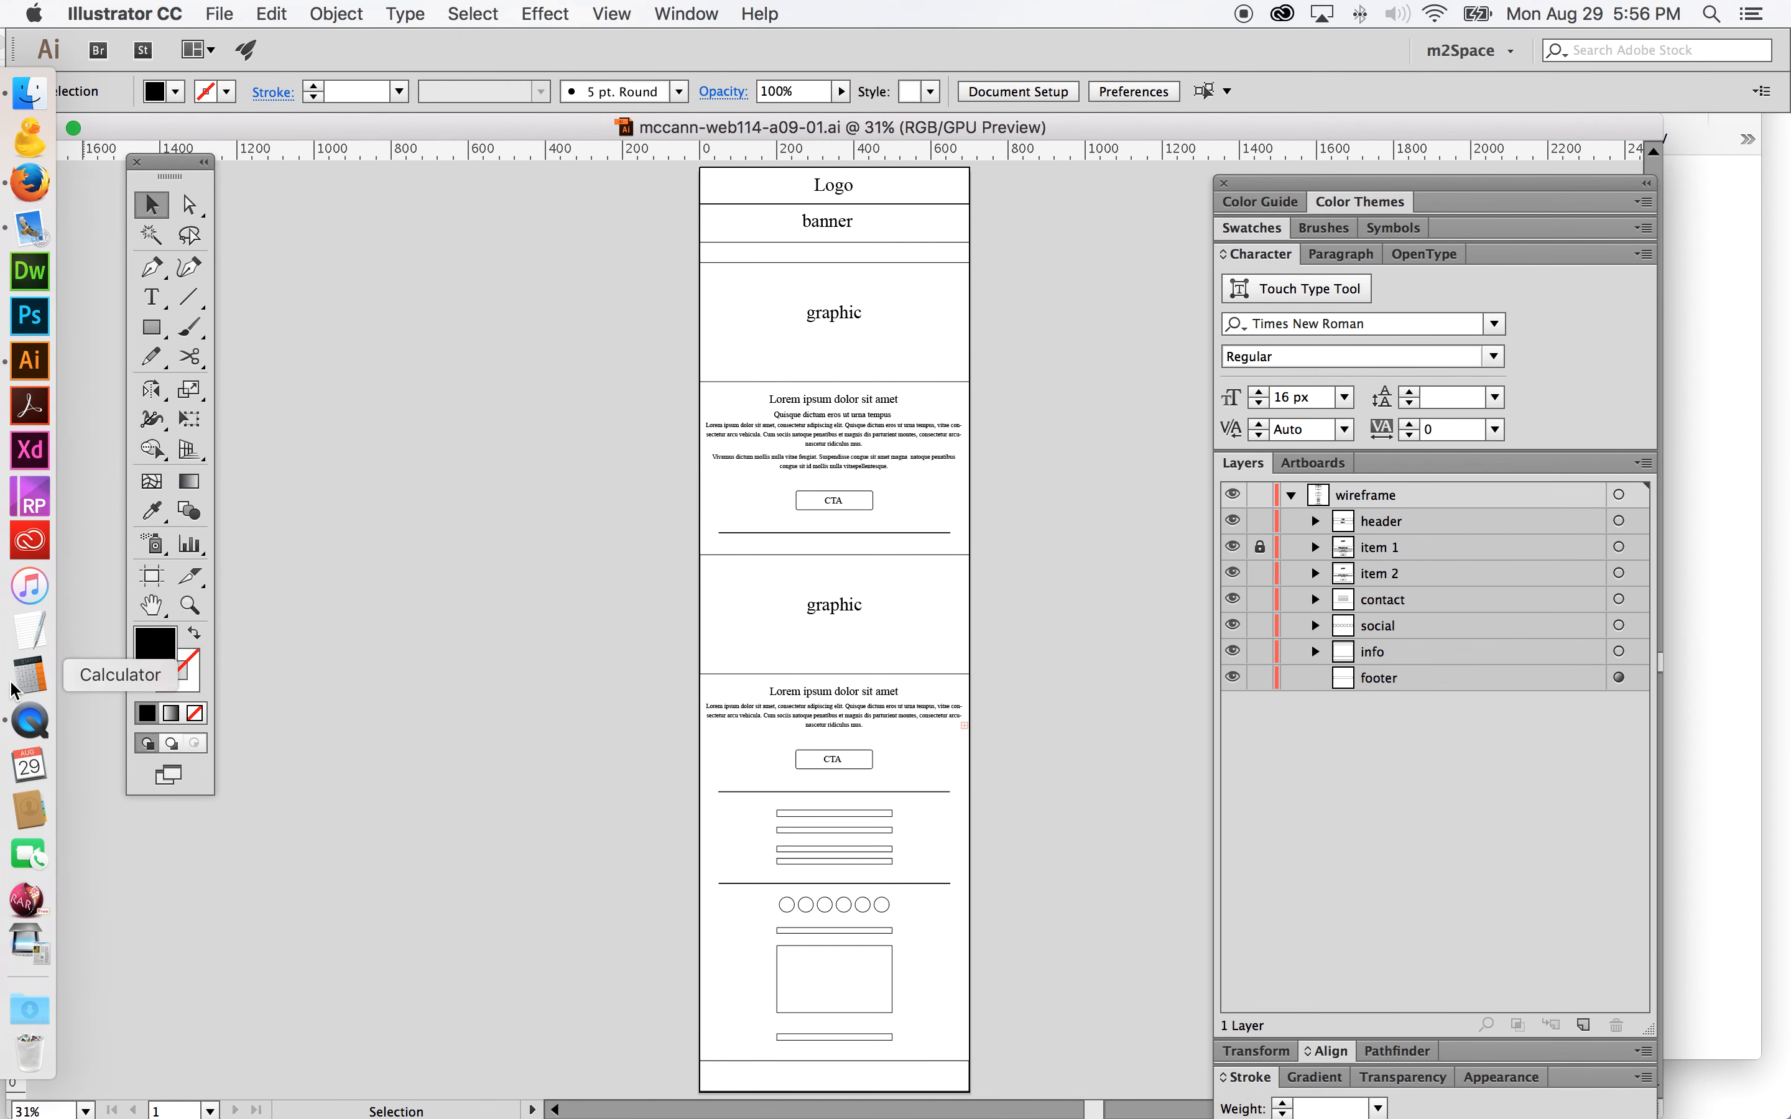
pyautogui.rightClick(28, 719)
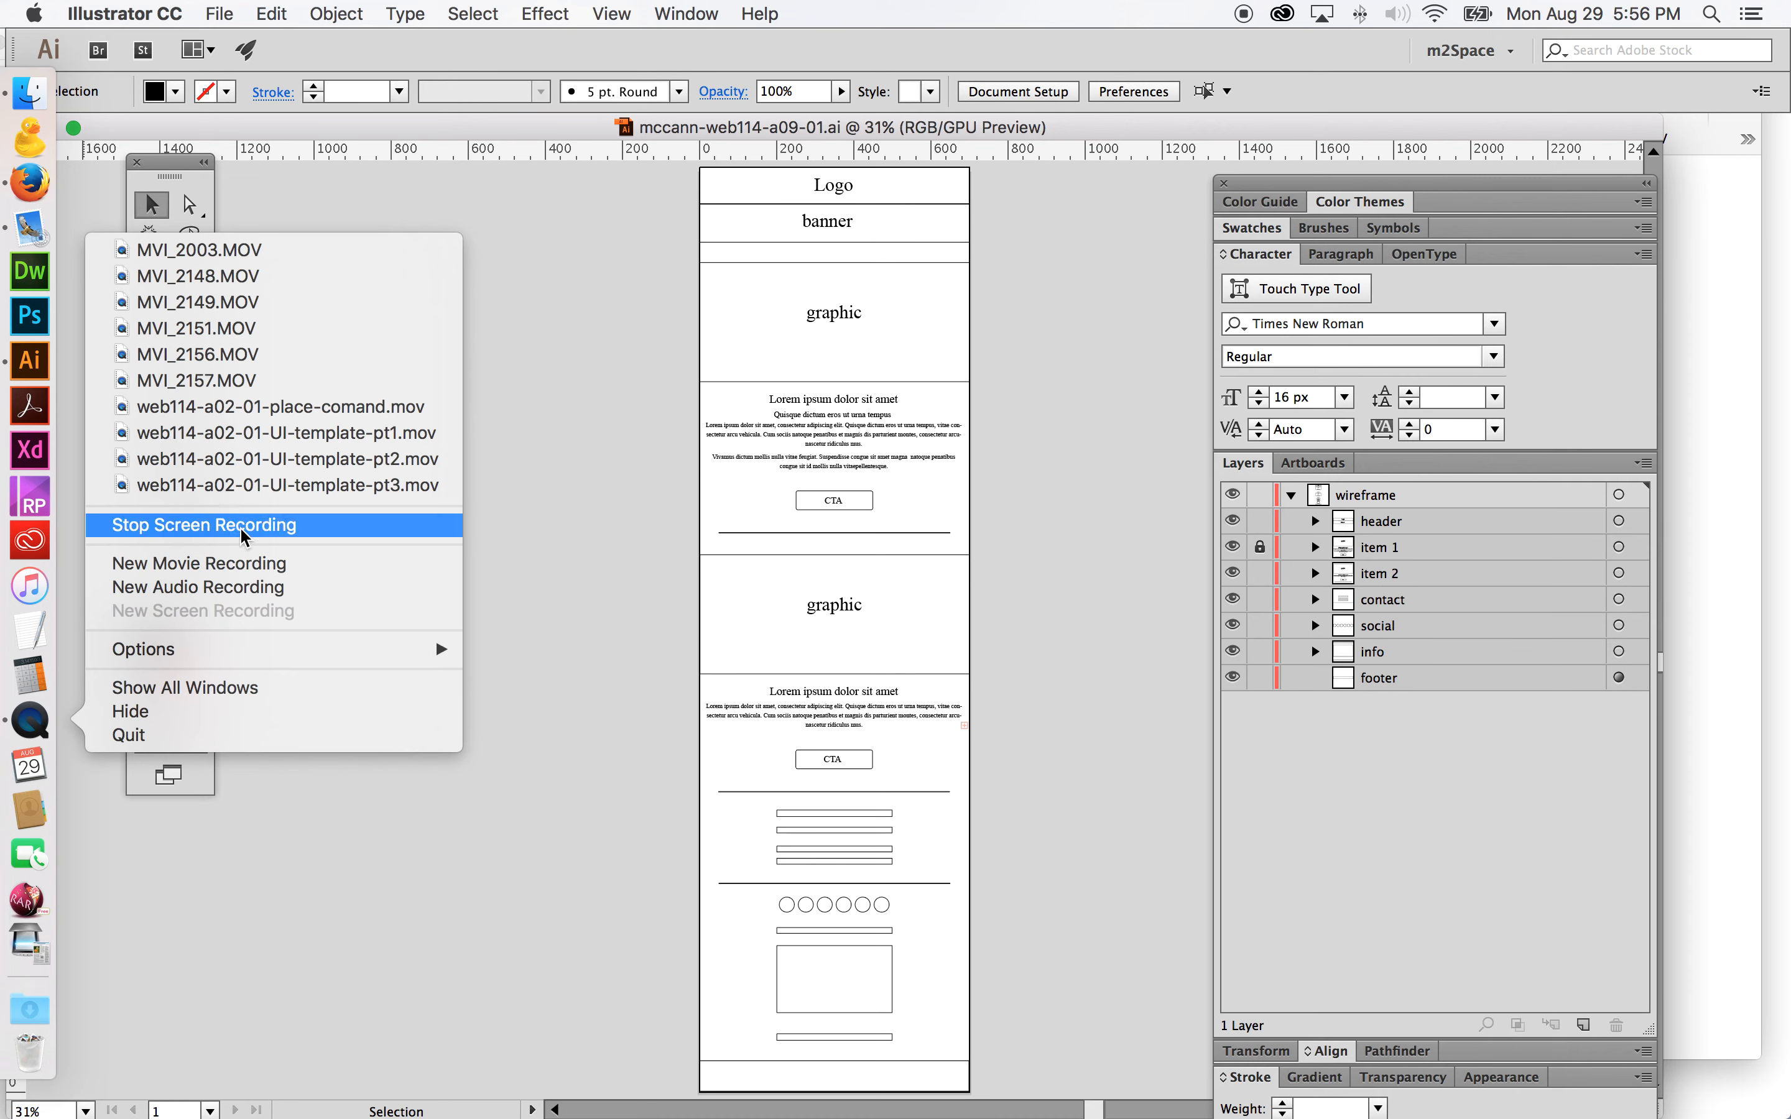